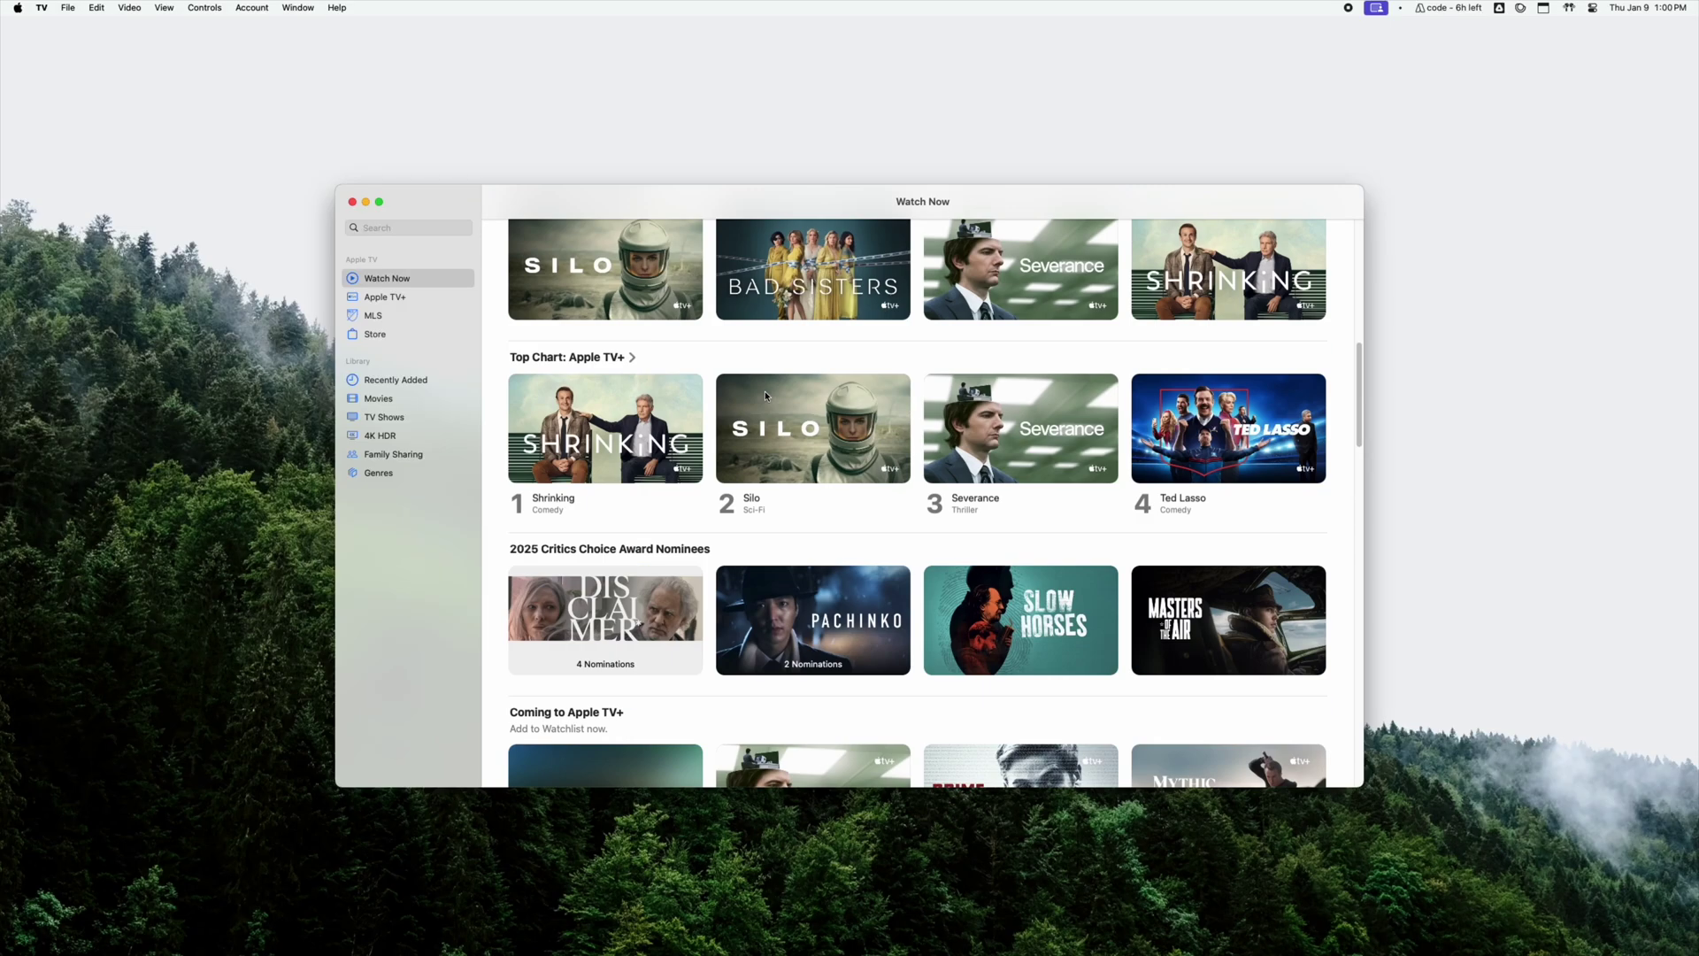
# Step: Search the Chrome Web Store for 'video speed controller' and open the Video Speed Controller extension page
pyautogui.scroll(-2, 767, 394)
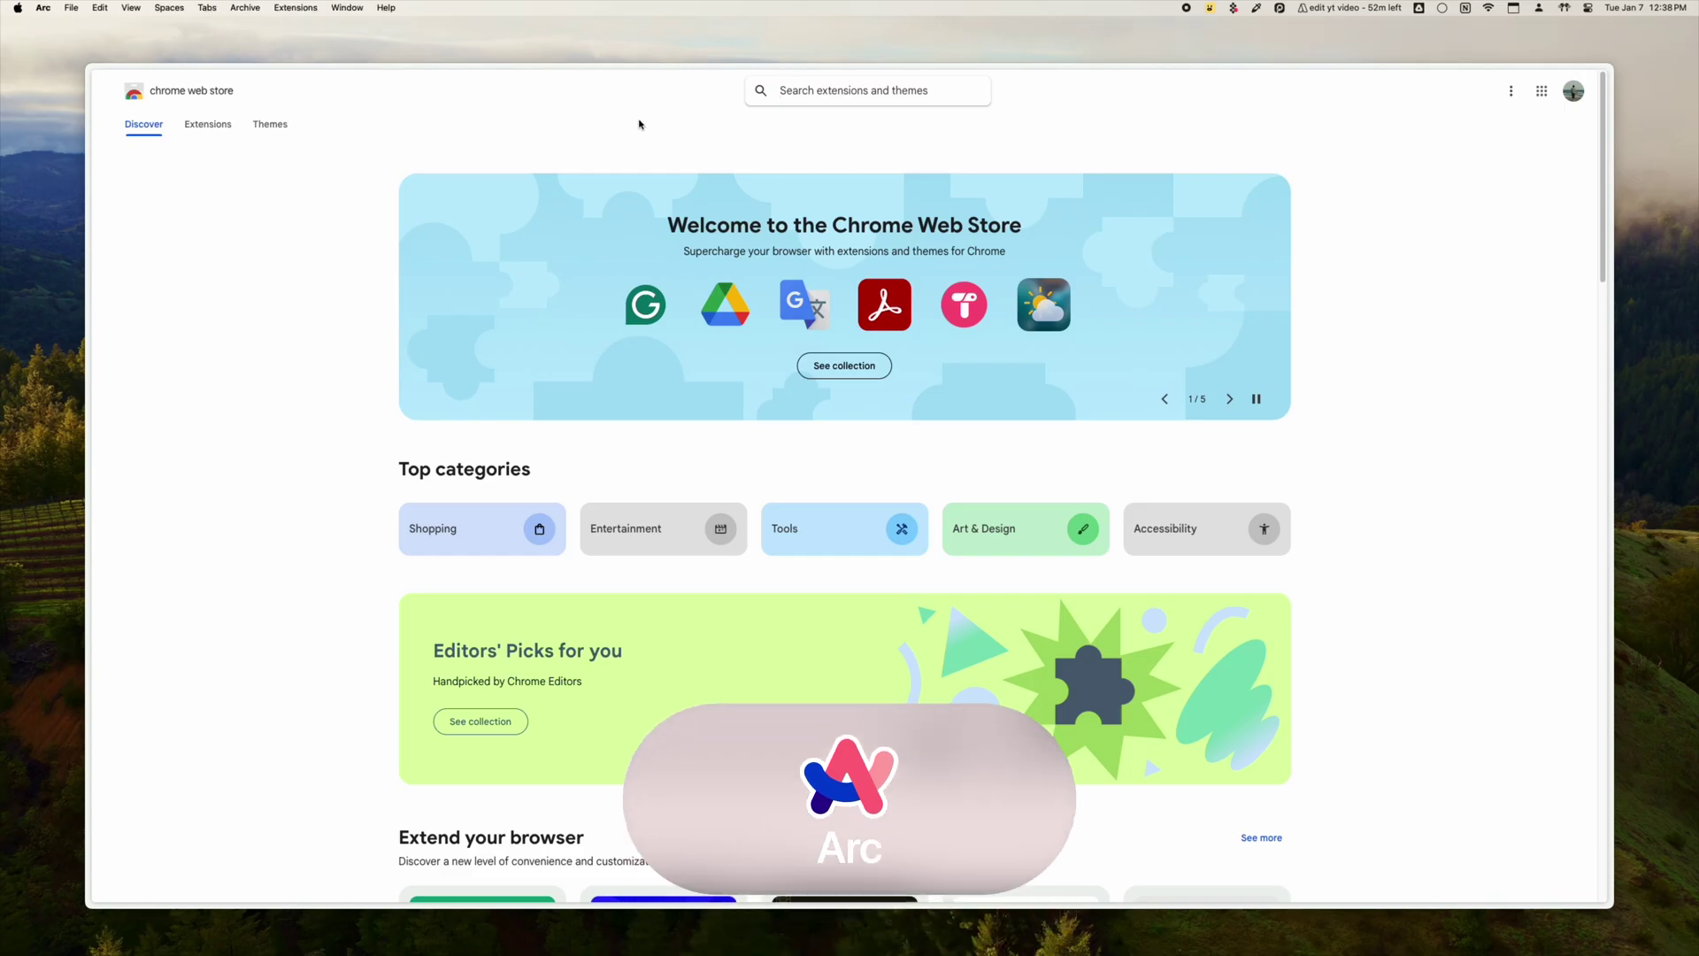
pyautogui.scroll(-5, 660, 212)
pyautogui.scroll(-12, 661, 213)
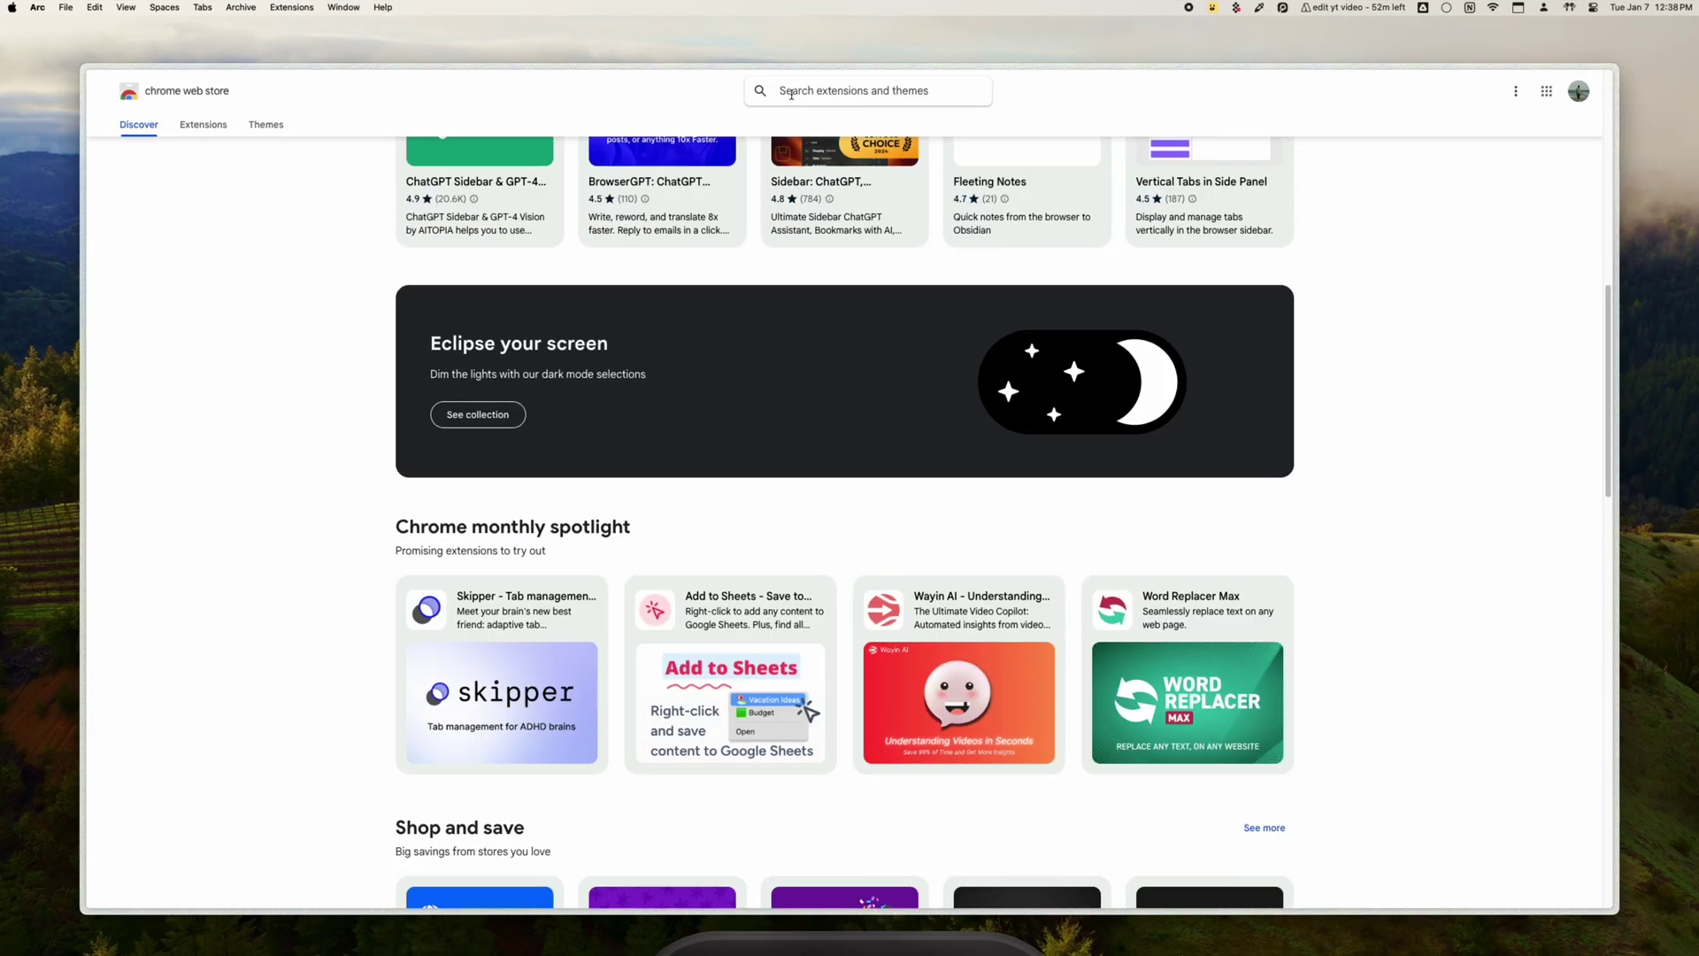
pyautogui.click(791, 93)
pyautogui.write('video speed controll')
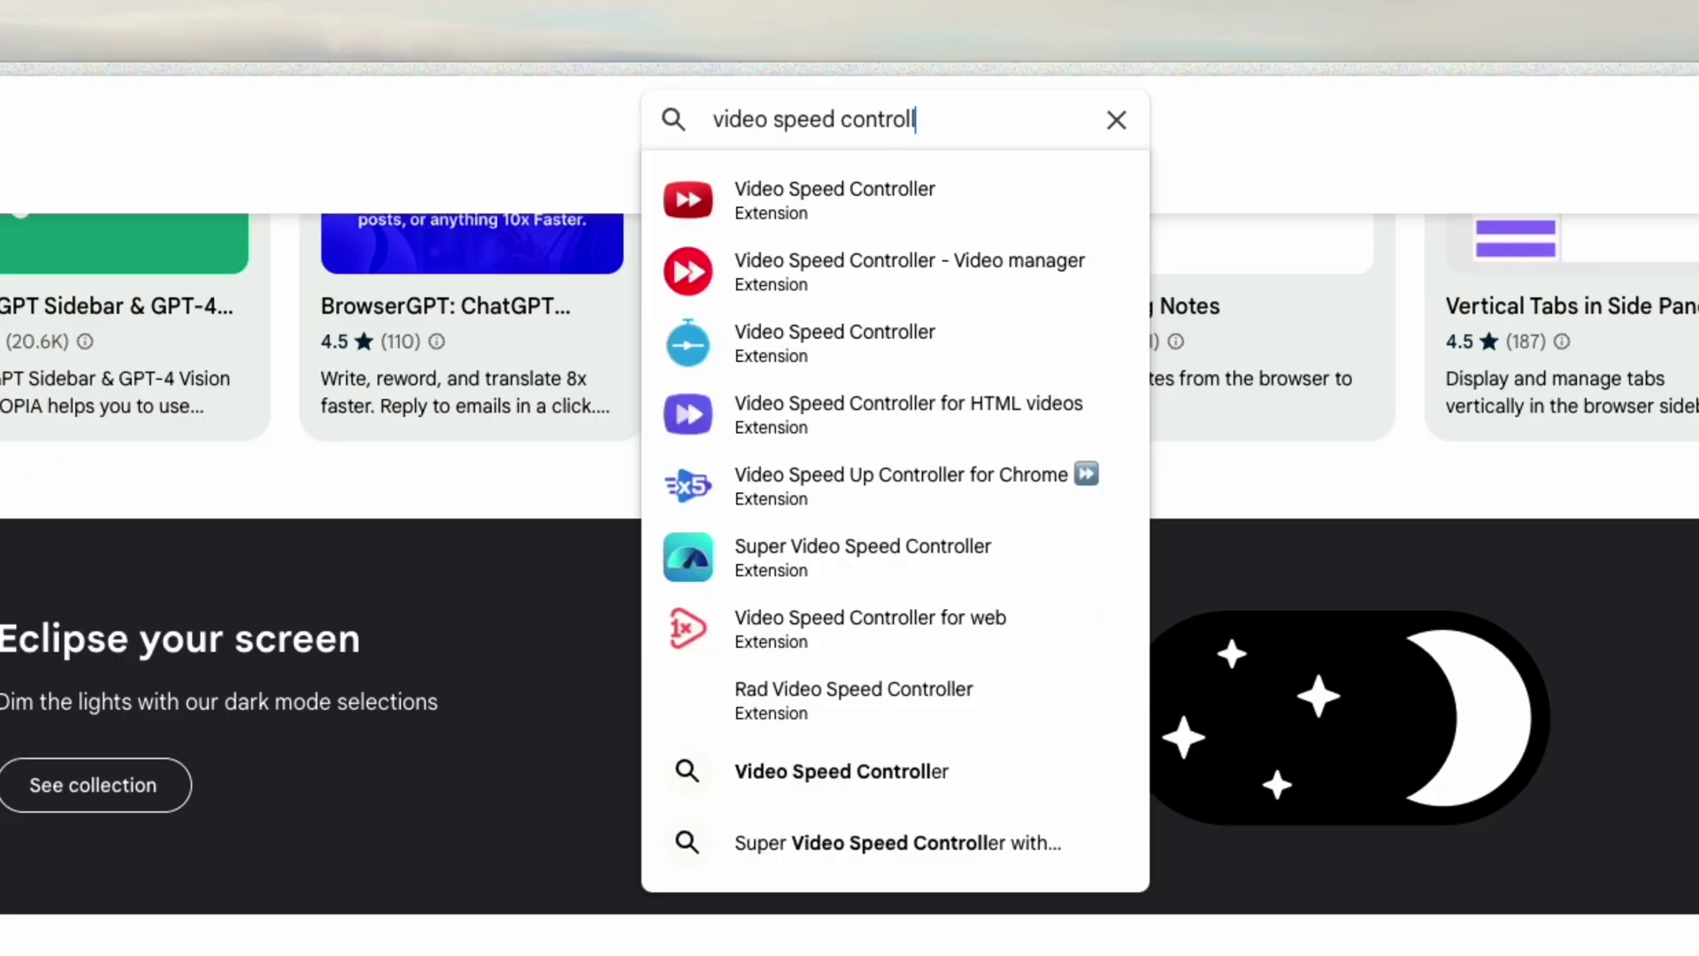
pyautogui.write('er')
pyautogui.click(743, 178)
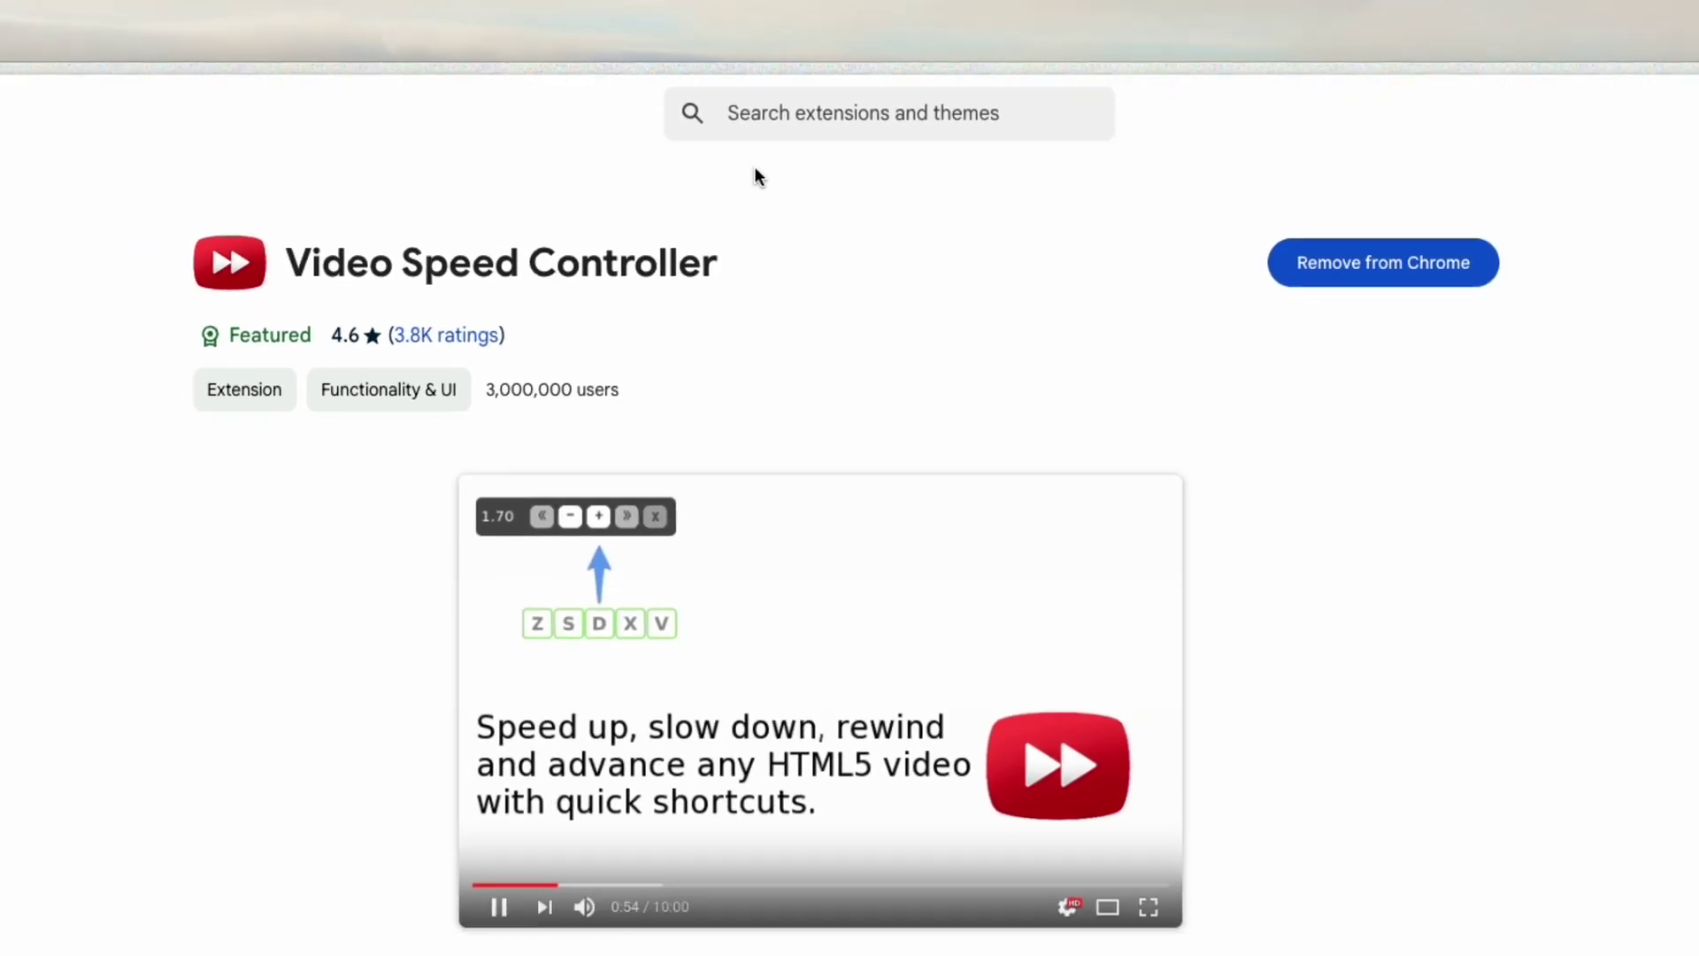
pyautogui.scroll(-2, 746, 307)
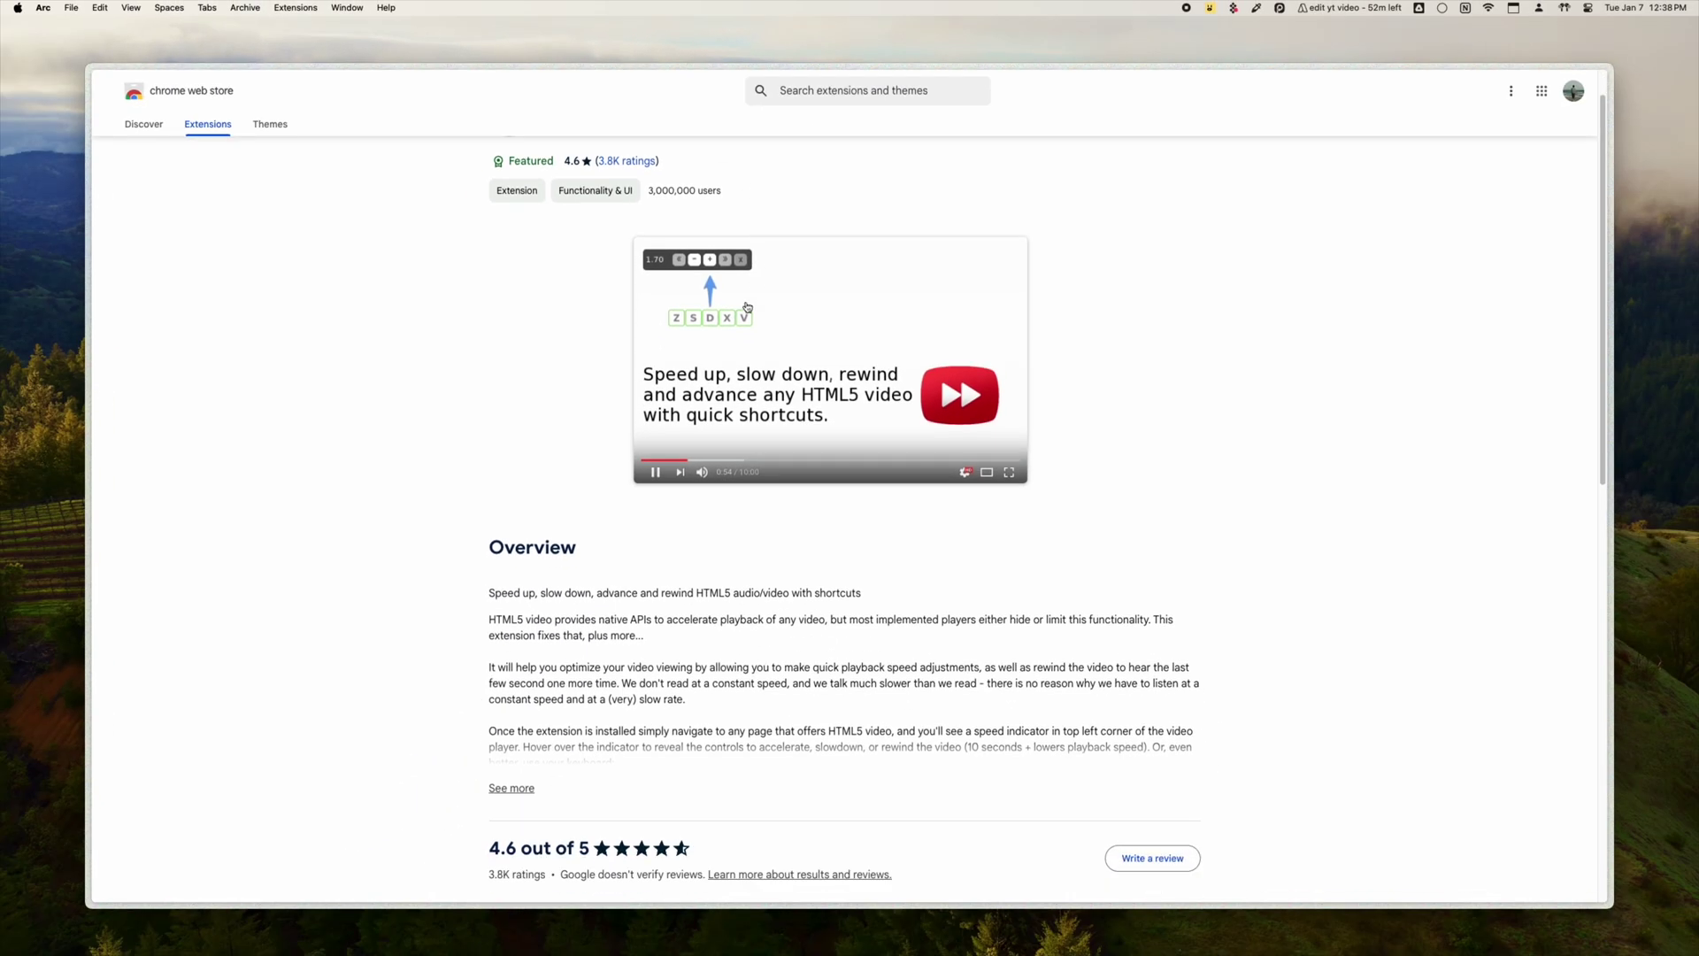
pyautogui.scroll(-2, 747, 307)
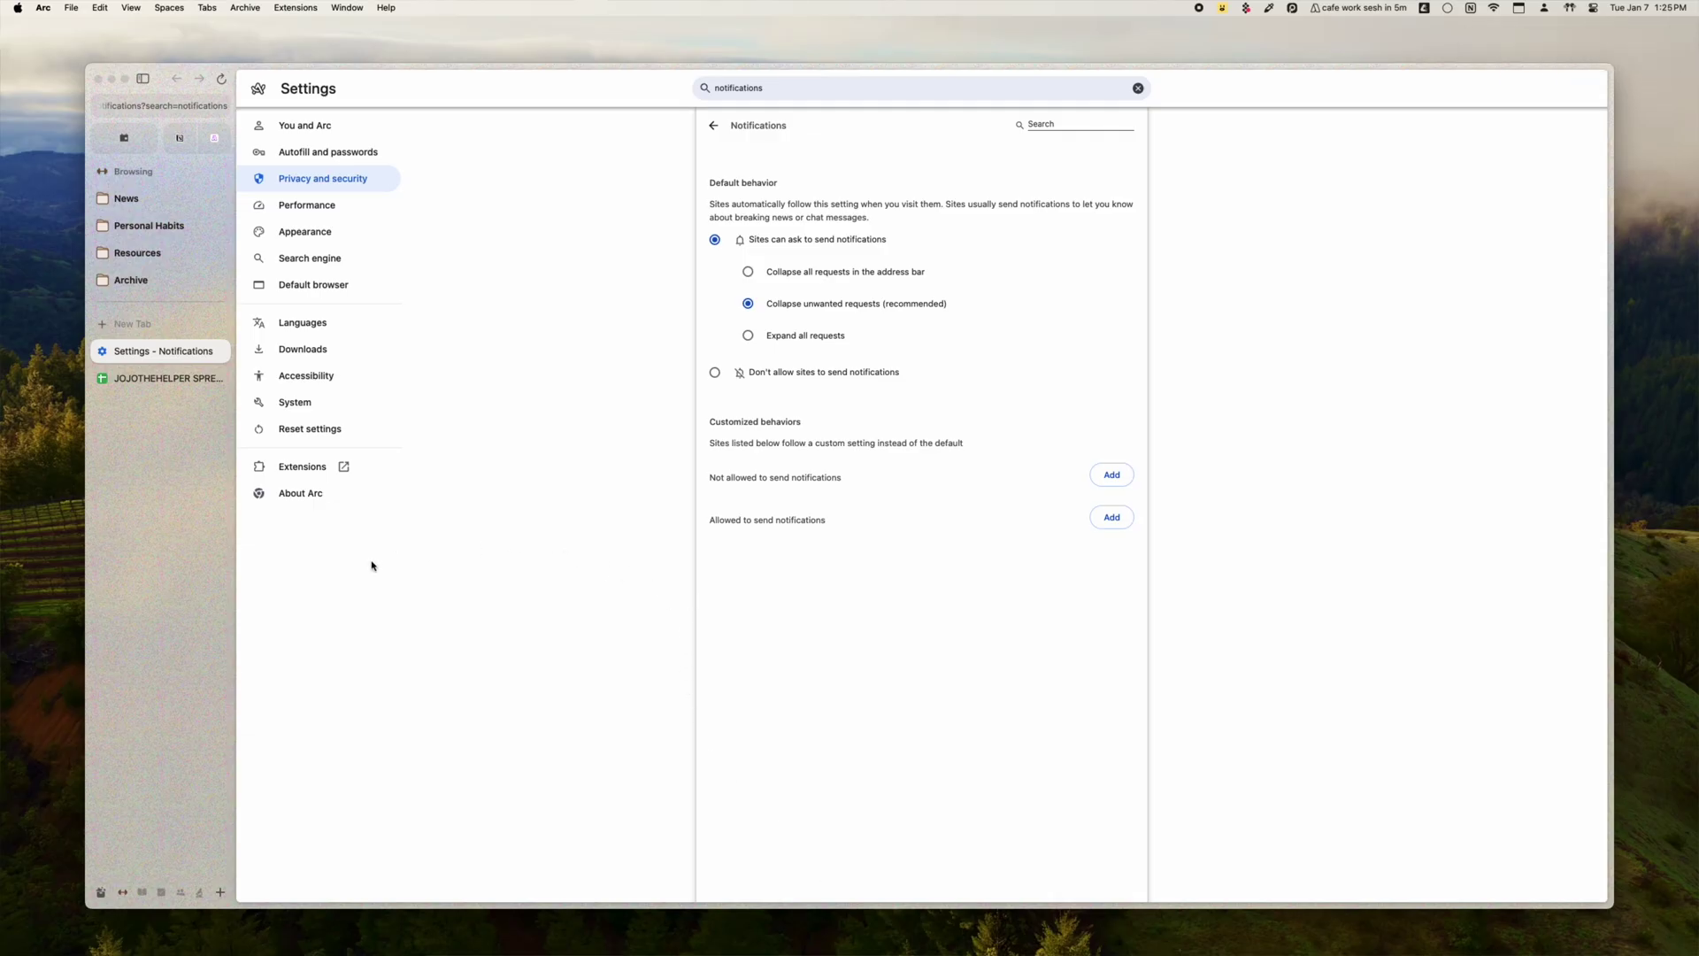
# Step: Switch Arc's sidebar to the School space and scroll through the Miro Eisenhower Matrix template page
pyautogui.click(141, 892)
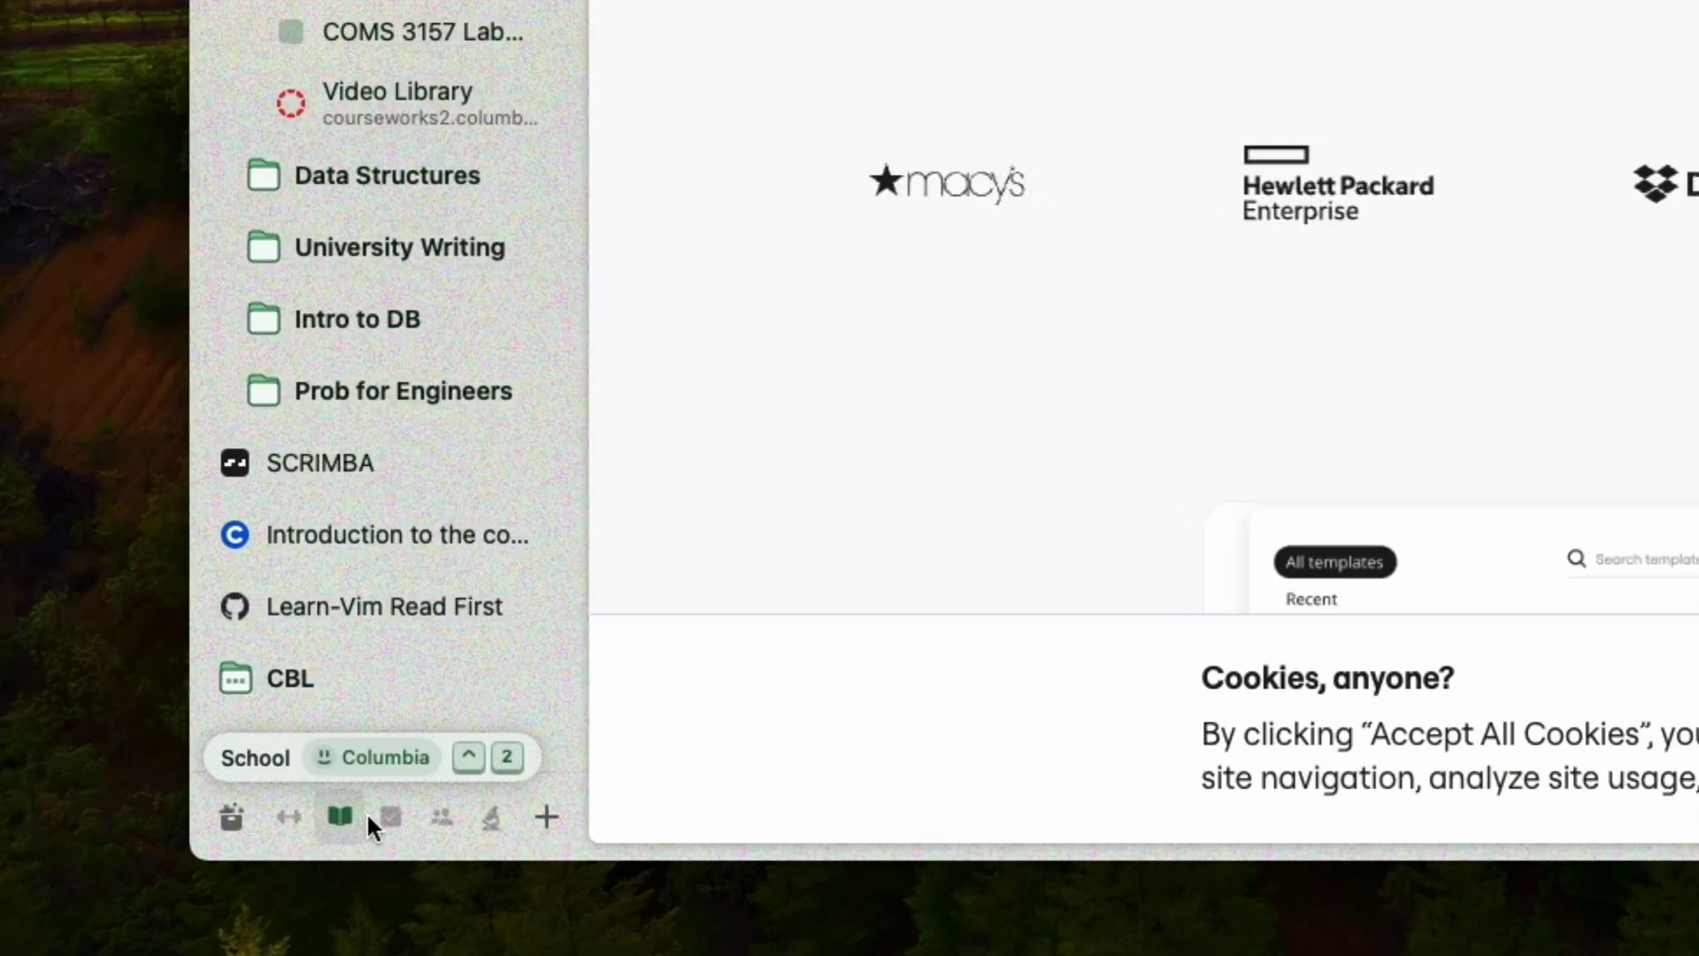
pyautogui.scroll(-5, 390, 820)
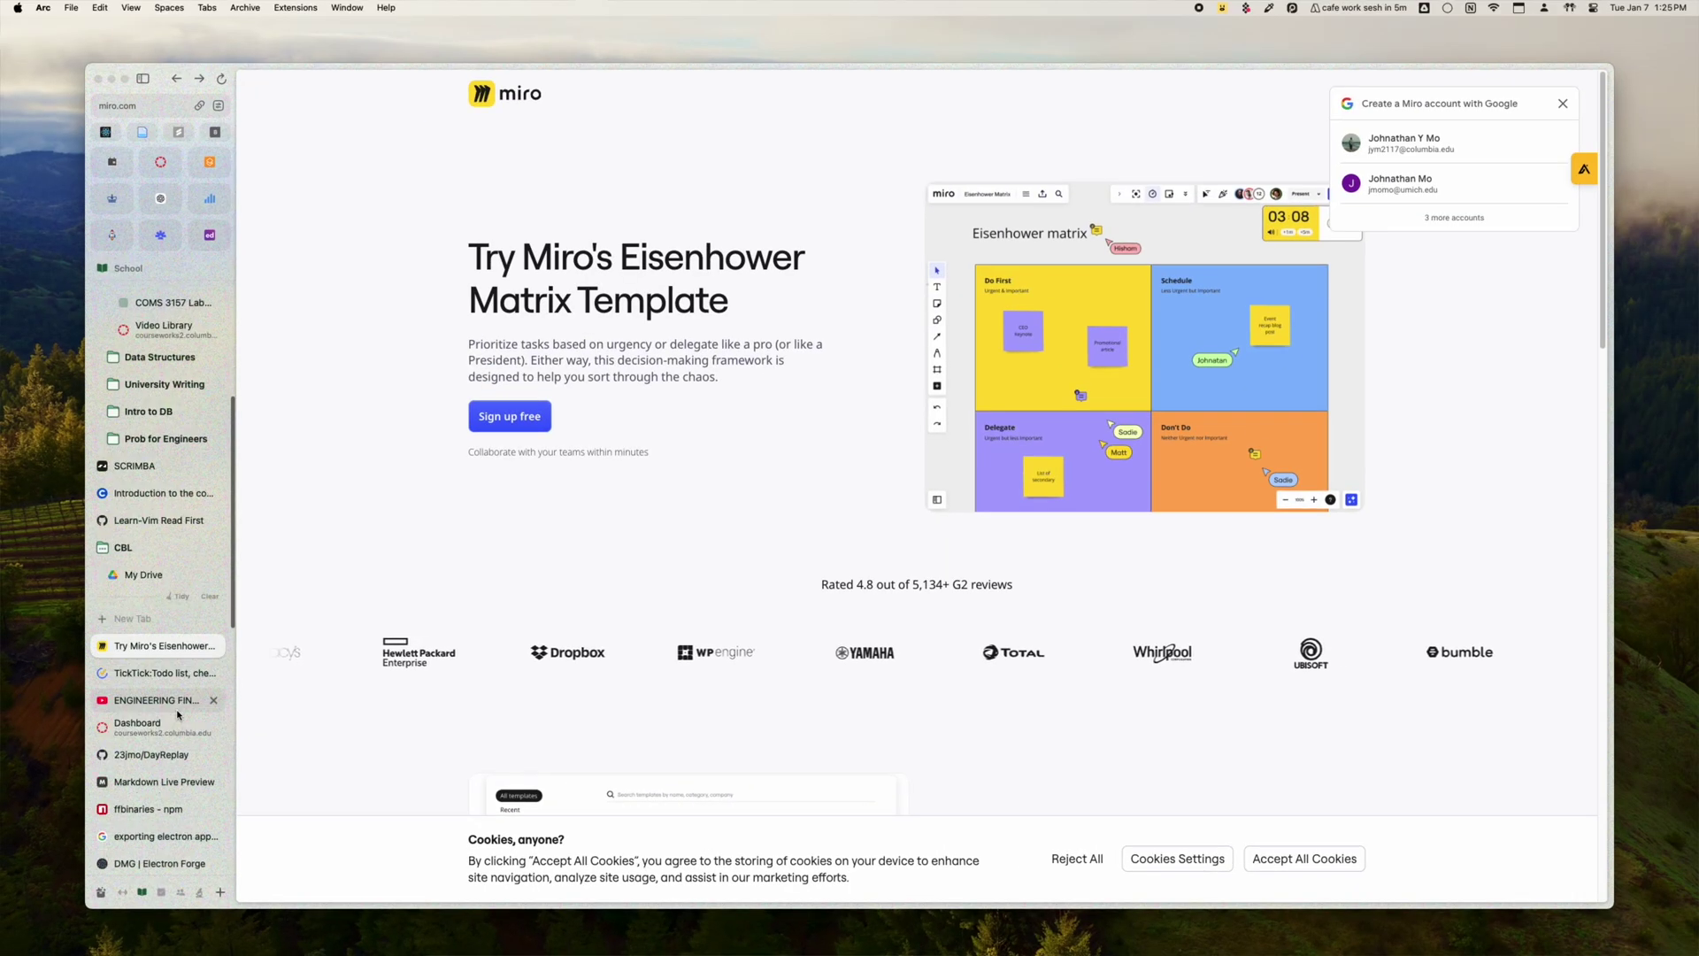
pyautogui.scroll(-3, 222, 496)
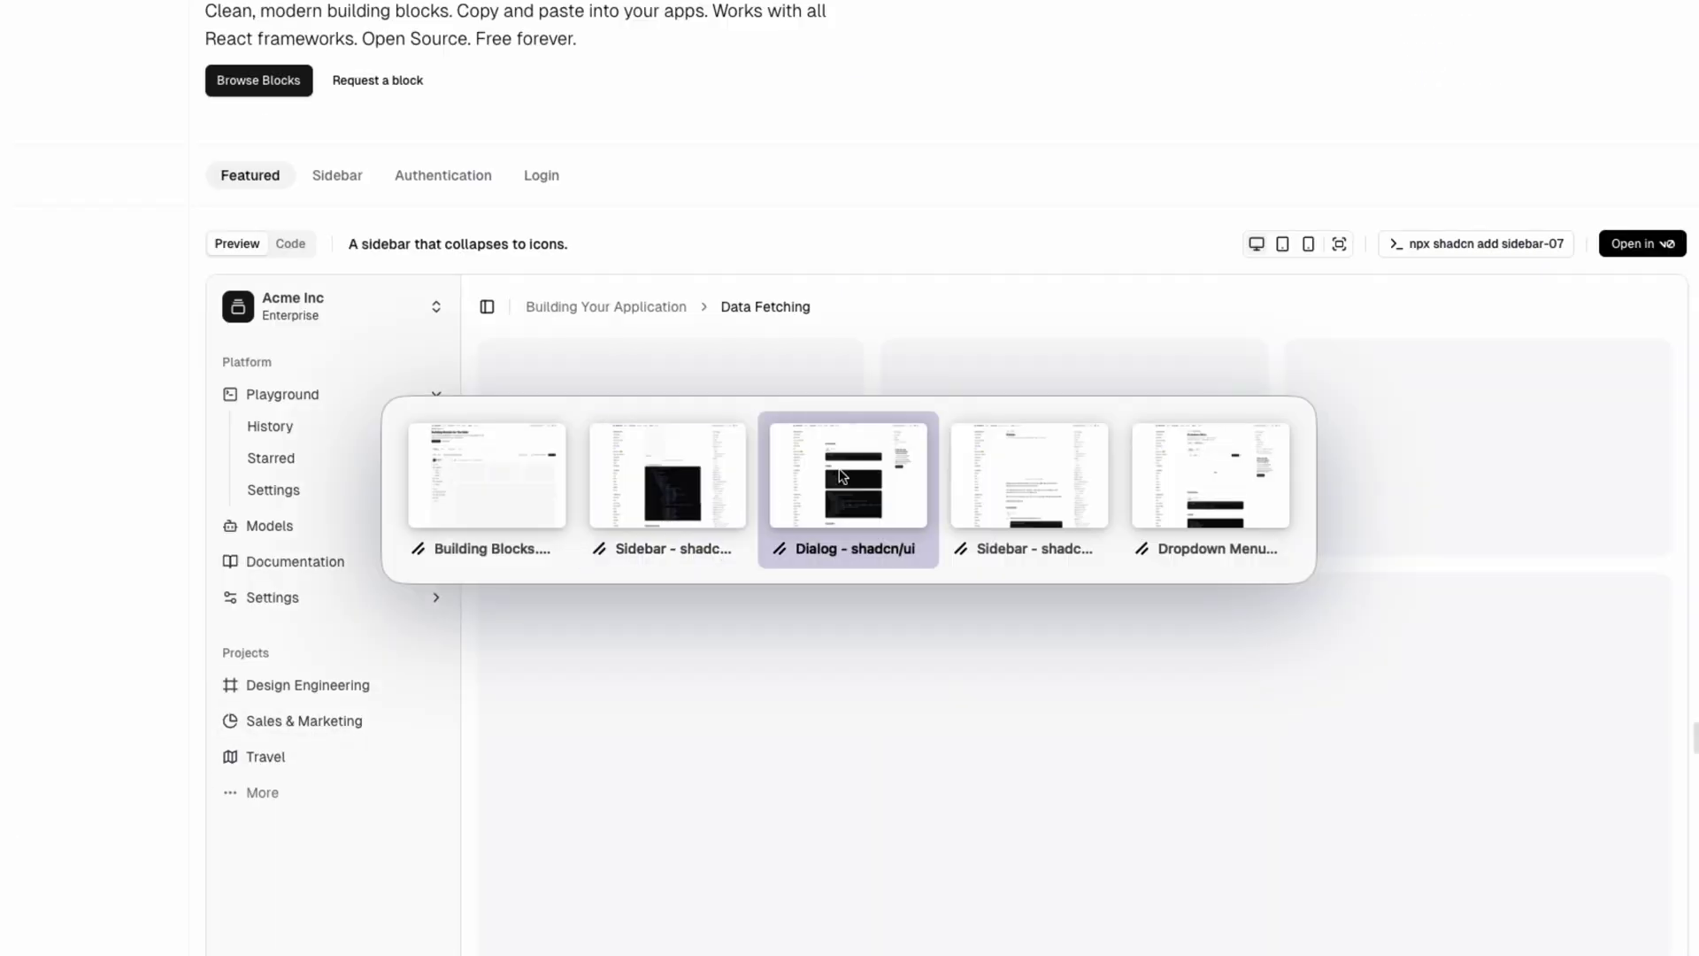
# Step: Cycle through the Dialog, Sidebar and Dropdown Menu docs tabs back to the Building Blocks page
pyautogui.click(842, 476)
pyautogui.hotkey('ctrl', 'Tab')
pyautogui.click(1051, 479)
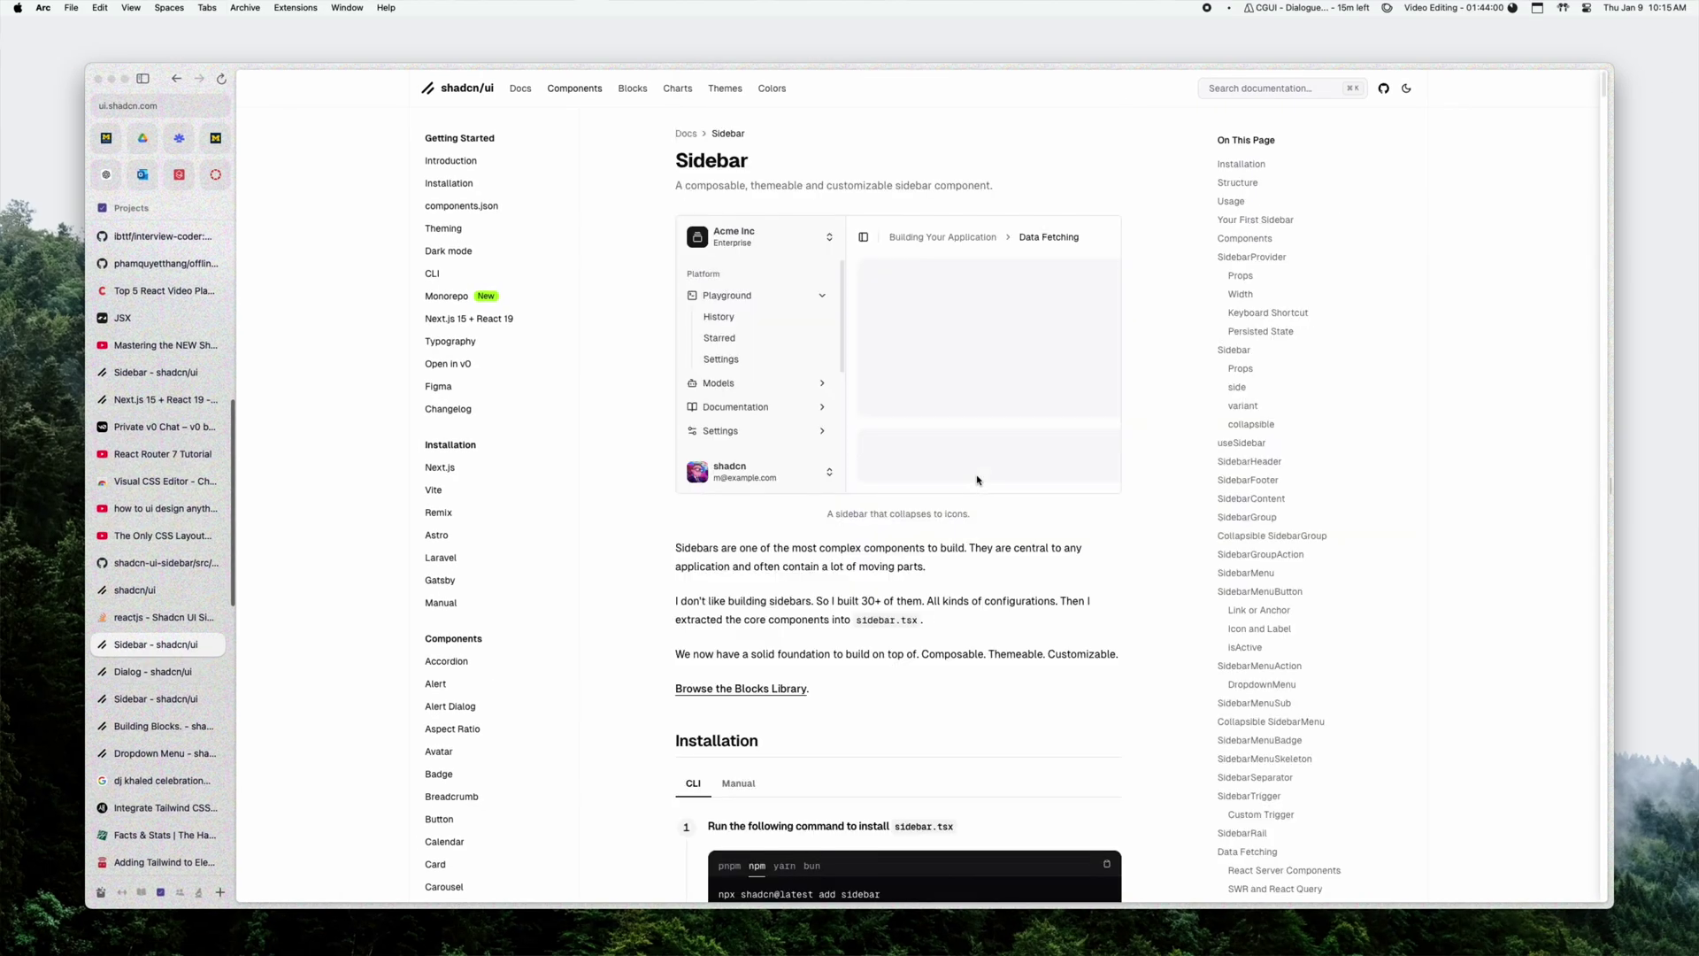
pyautogui.hotkey('ctrl', 'Tab')
pyautogui.click(1094, 480)
pyautogui.hotkey('ctrl', 'Tab')
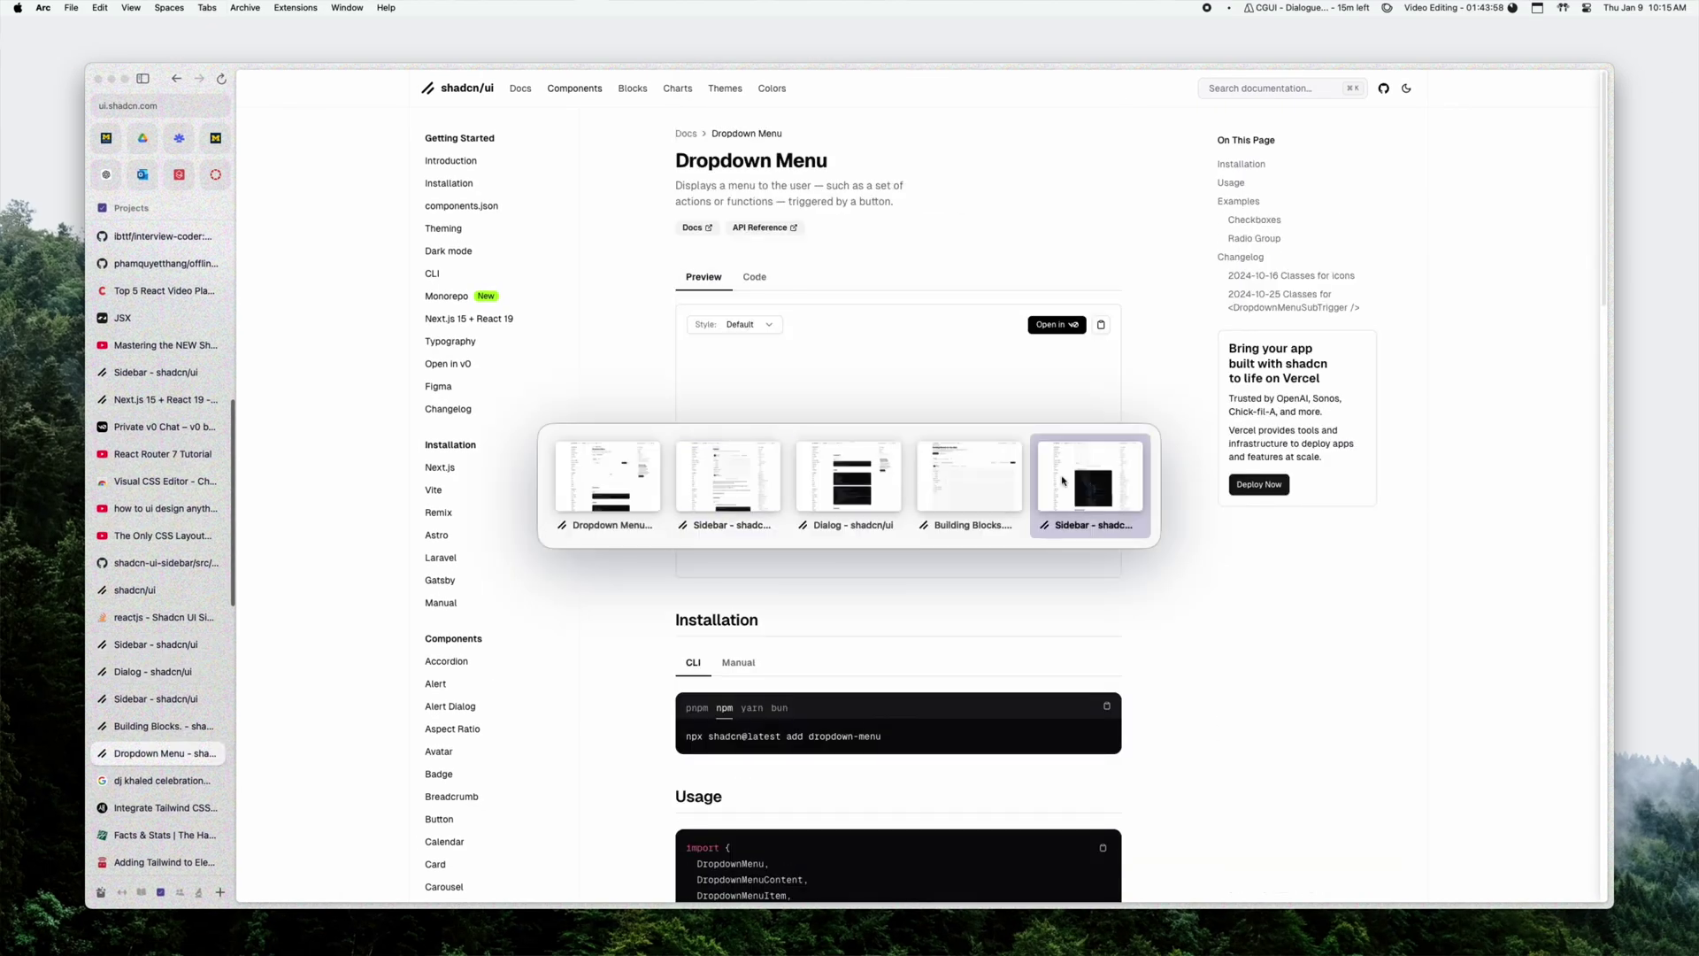
pyautogui.click(977, 488)
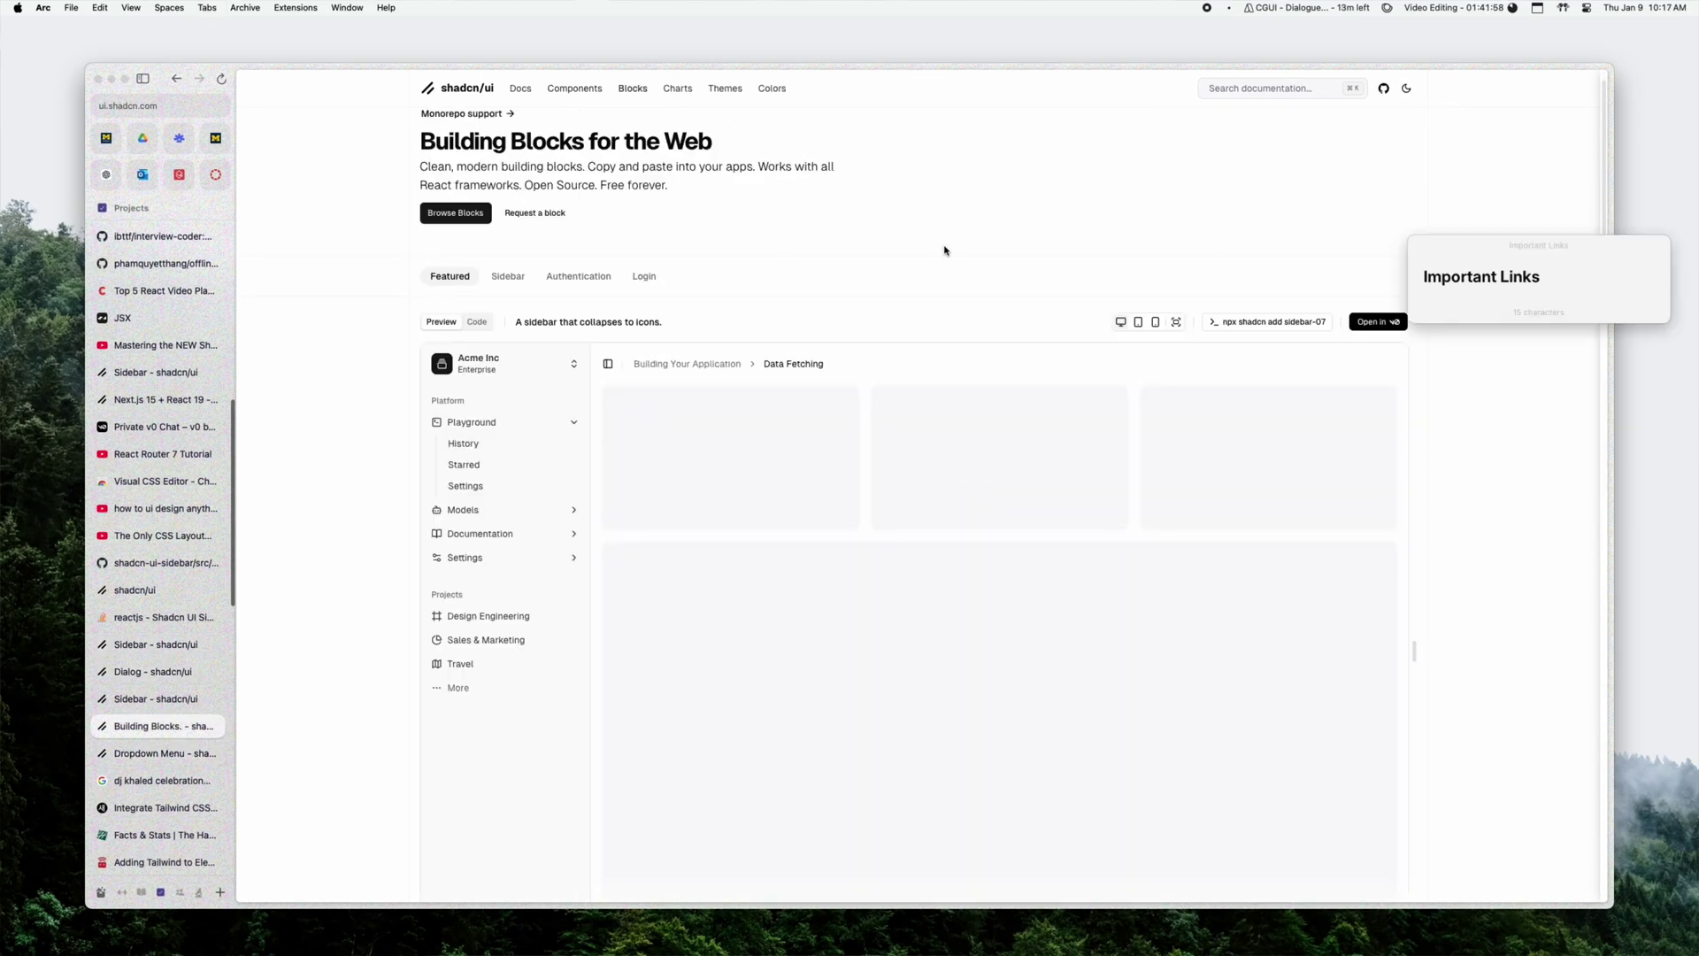
# Step: Copy the Building Blocks page URL onto a new line in the Important Links note
pyautogui.press('super+shift+c')
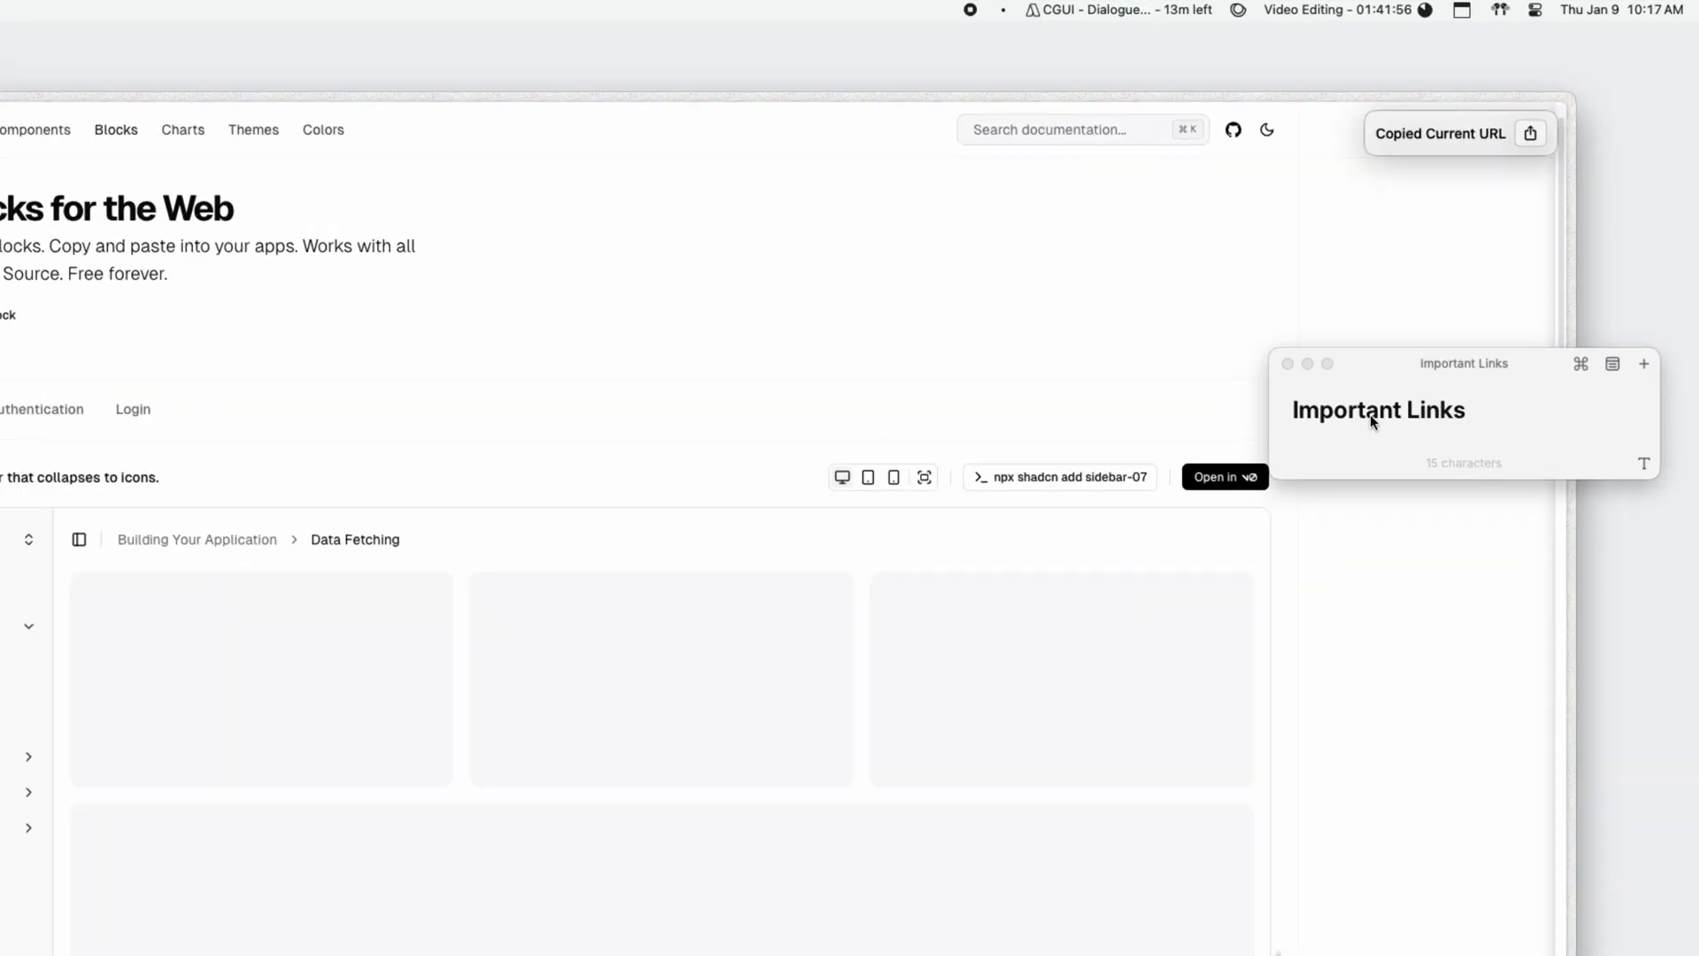
pyautogui.click(1546, 285)
pyautogui.press('Return')
pyautogui.press('Return')
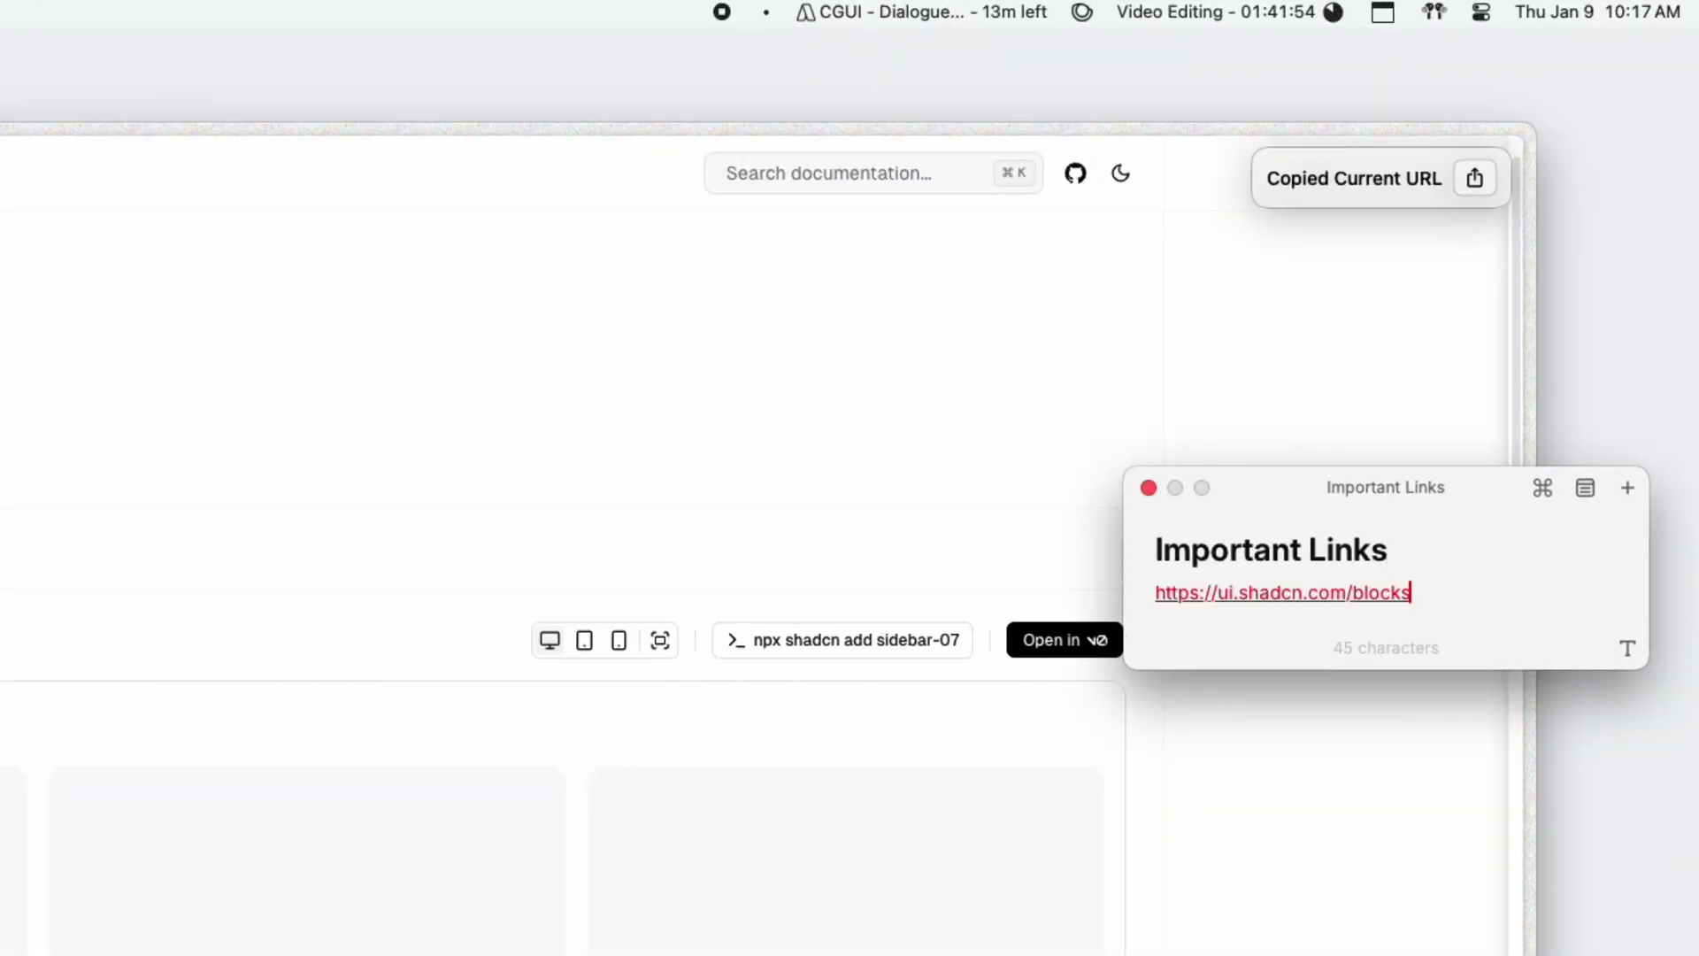
pyautogui.hotkey('ctrl', 'Tab')
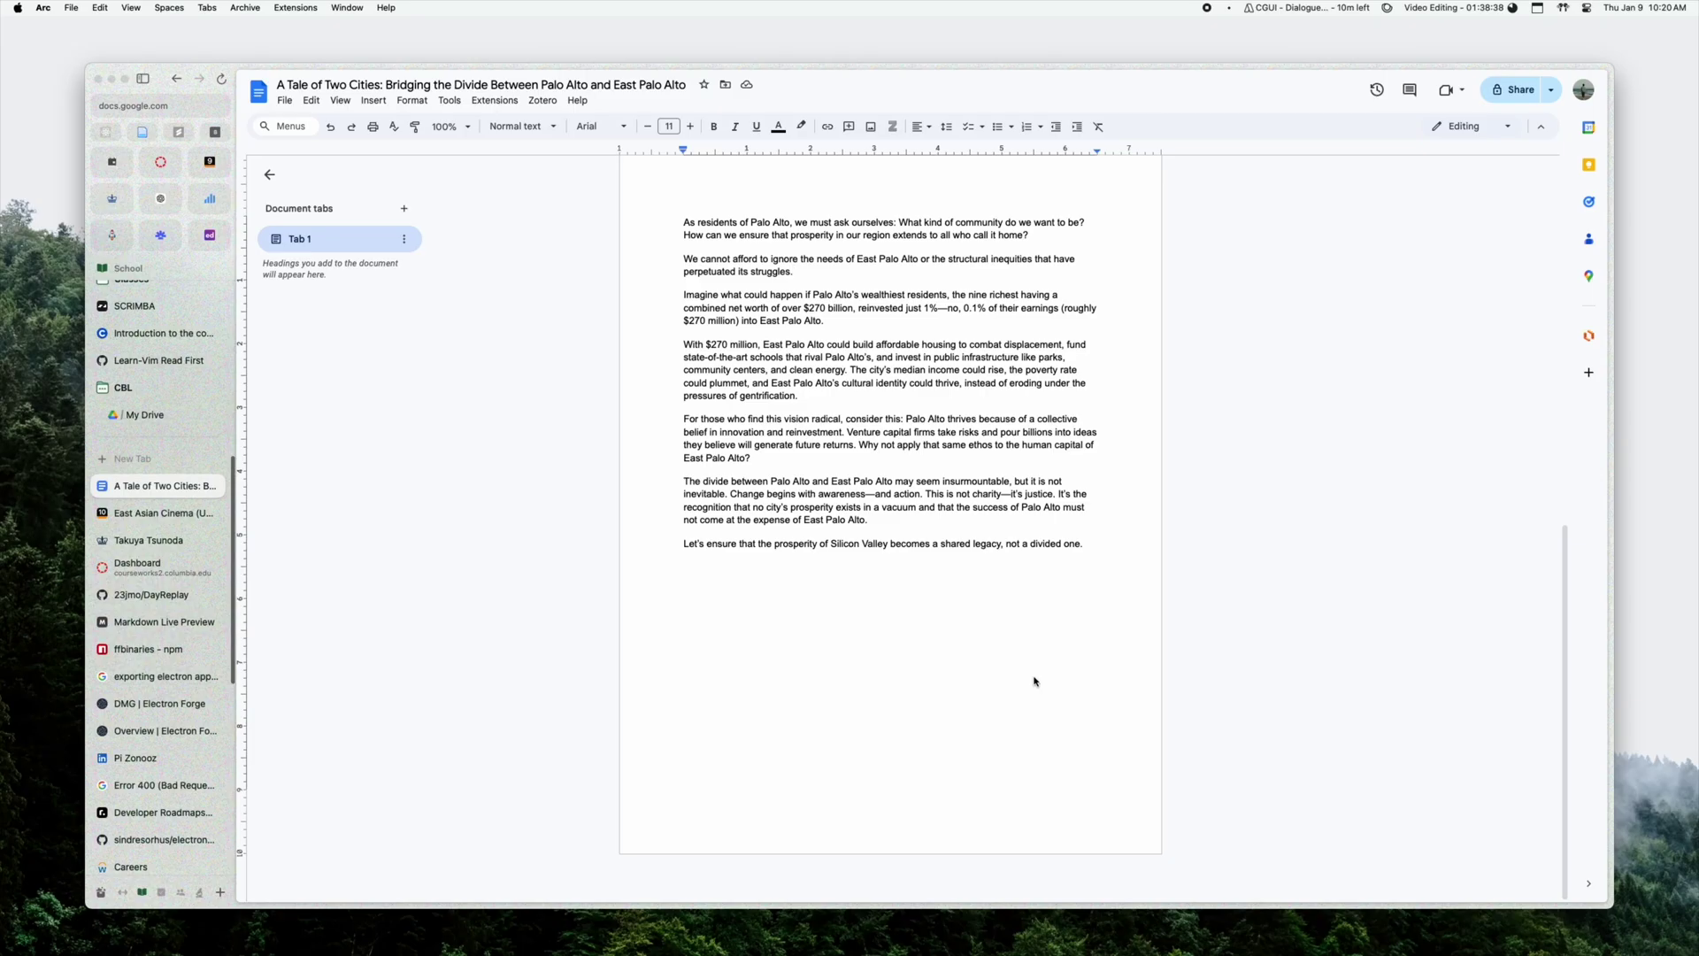
# Step: Search 'palo alto statistics' in a split pane and open Palo Alto's Census QuickFacts beside the essay
pyautogui.hotkey('ctrl', 'shift', '=')
pyautogui.write('palo alto statistics')
pyautogui.press('Return')
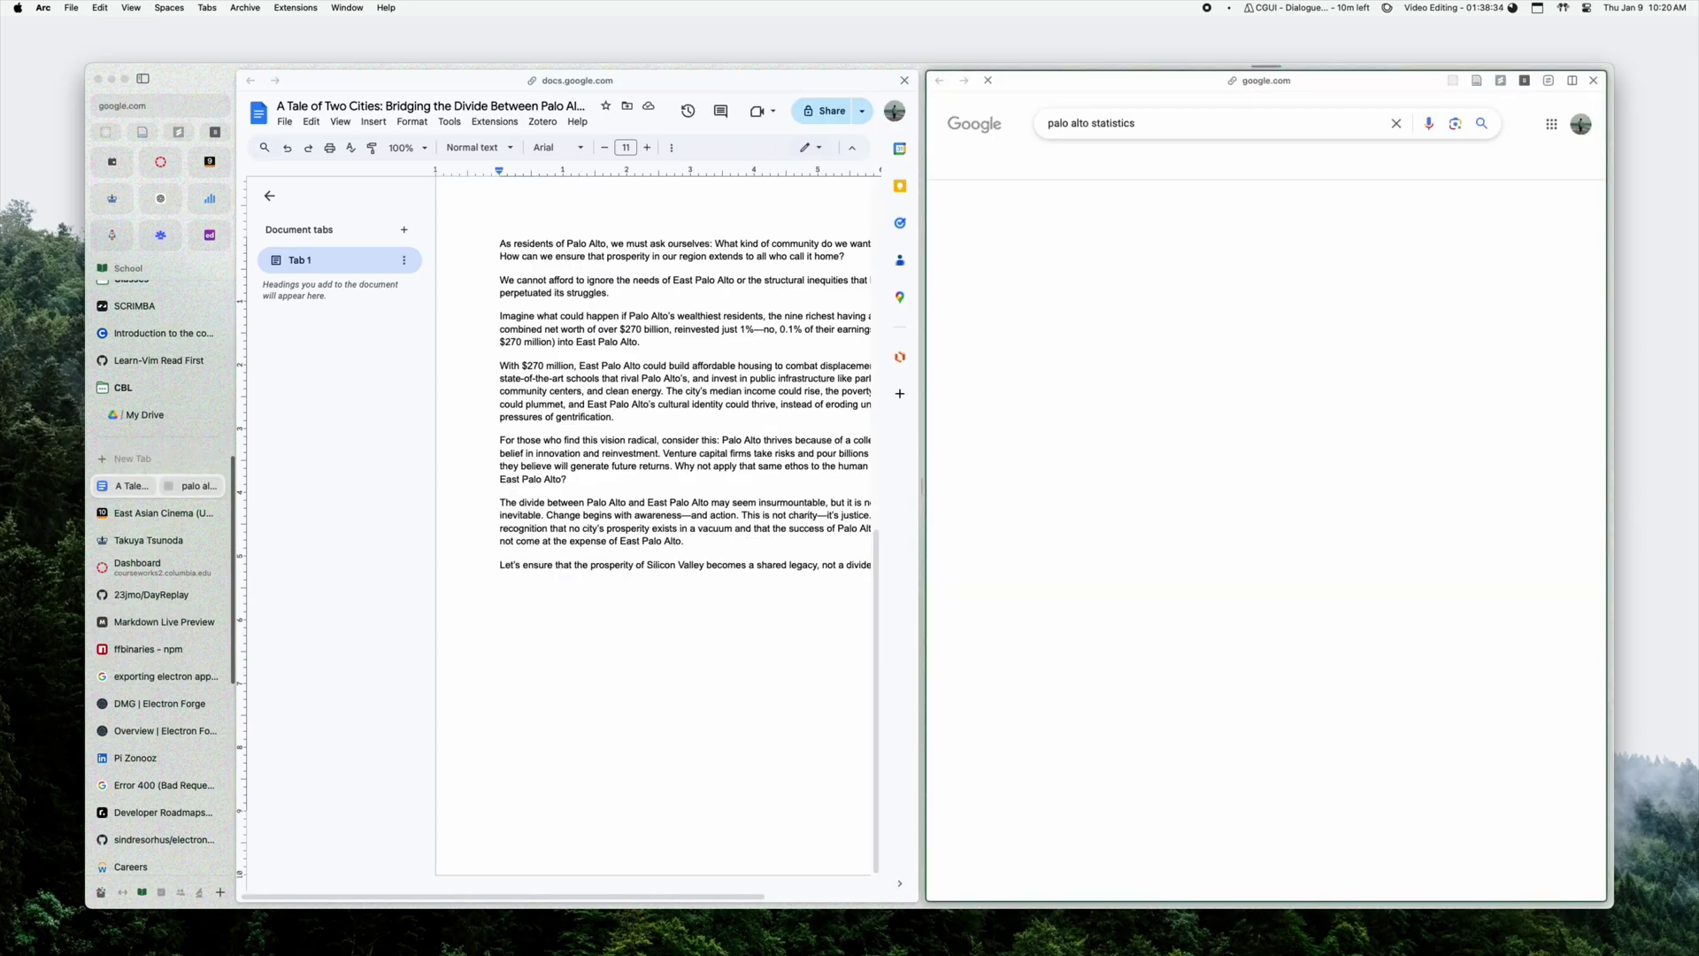
pyautogui.click(1062, 478)
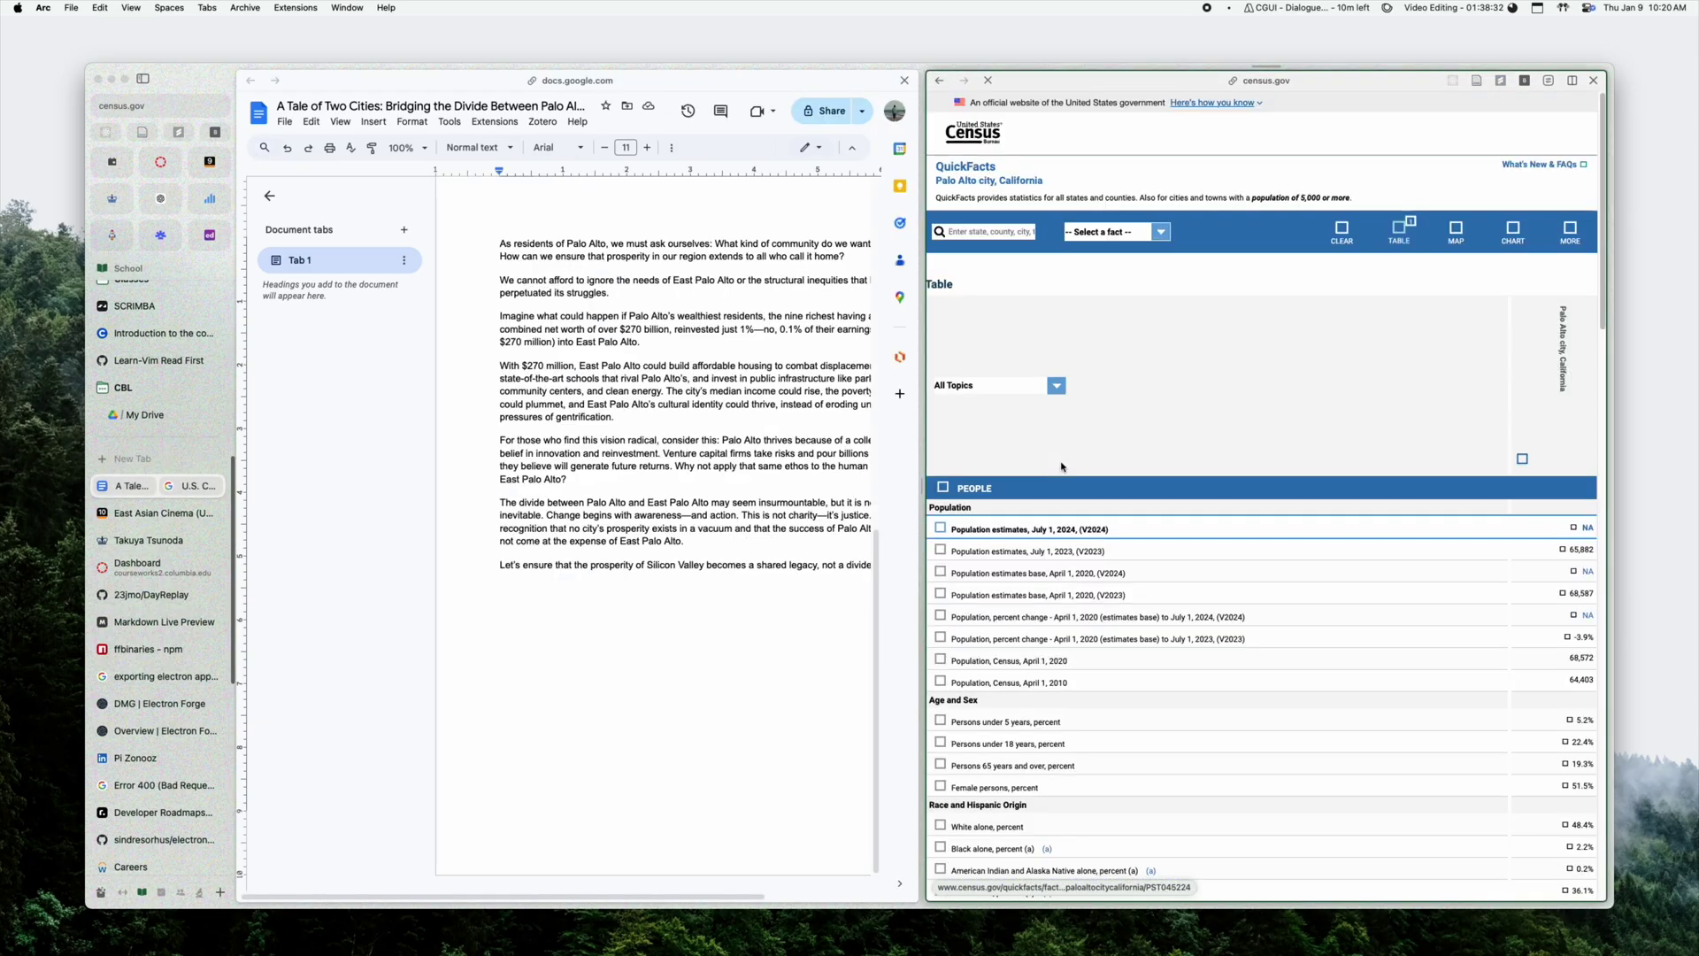
pyautogui.scroll(-10, 1062, 467)
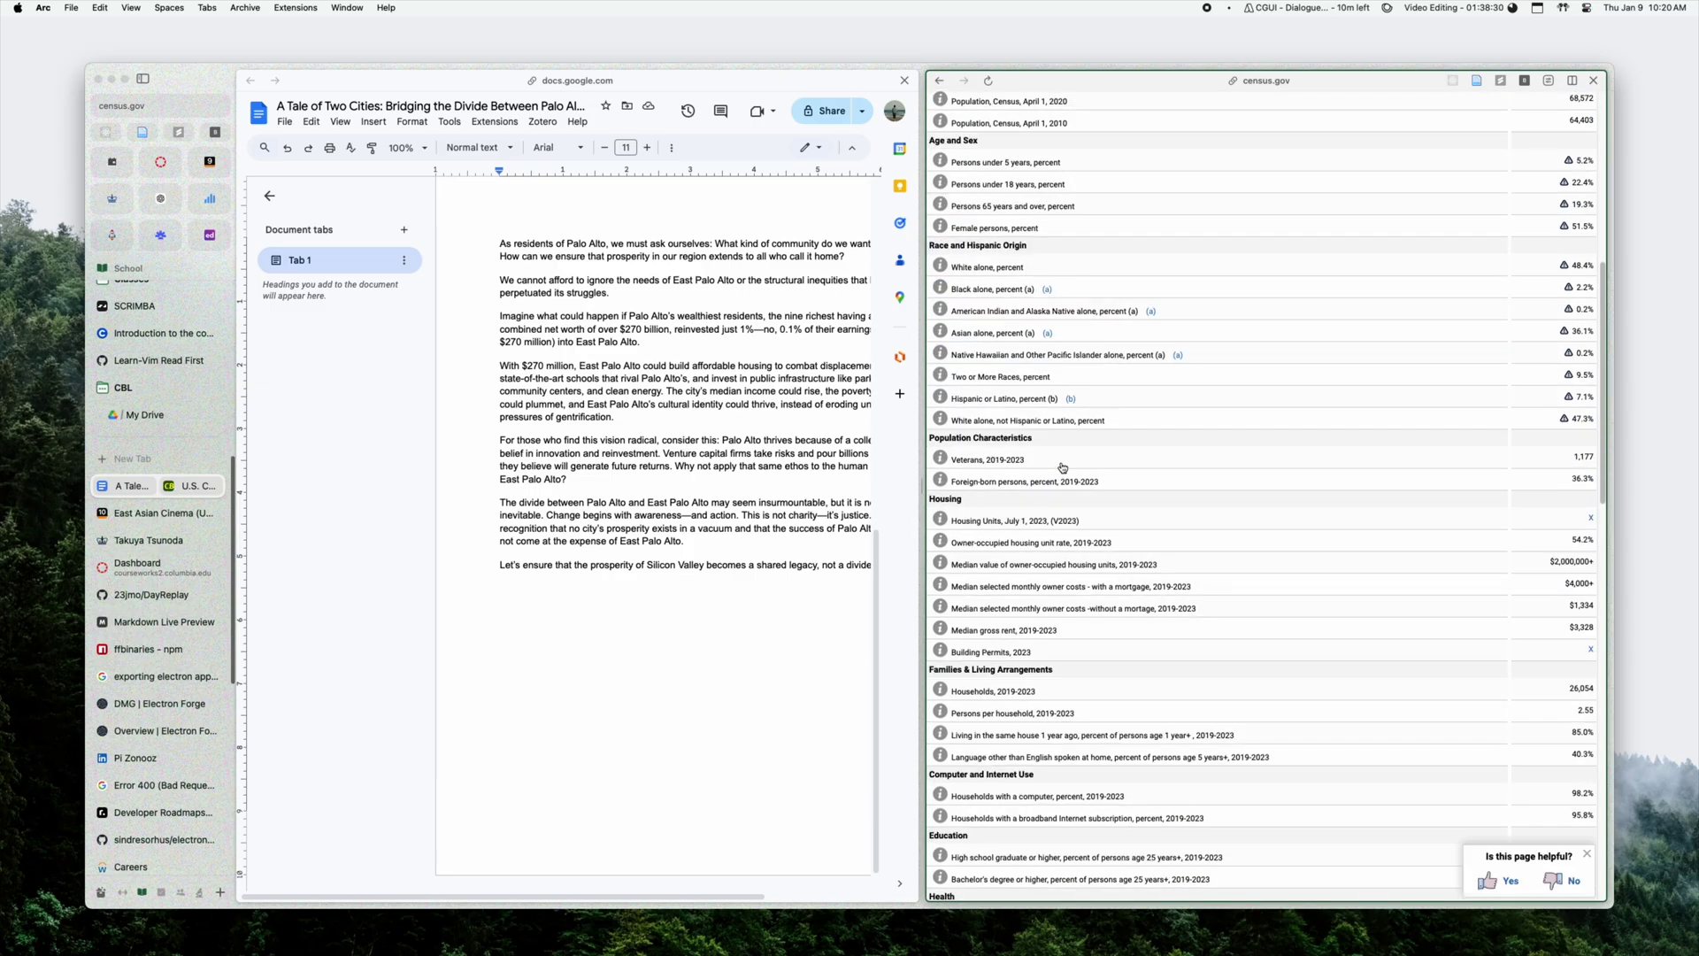
pyautogui.scroll(-3, 1062, 467)
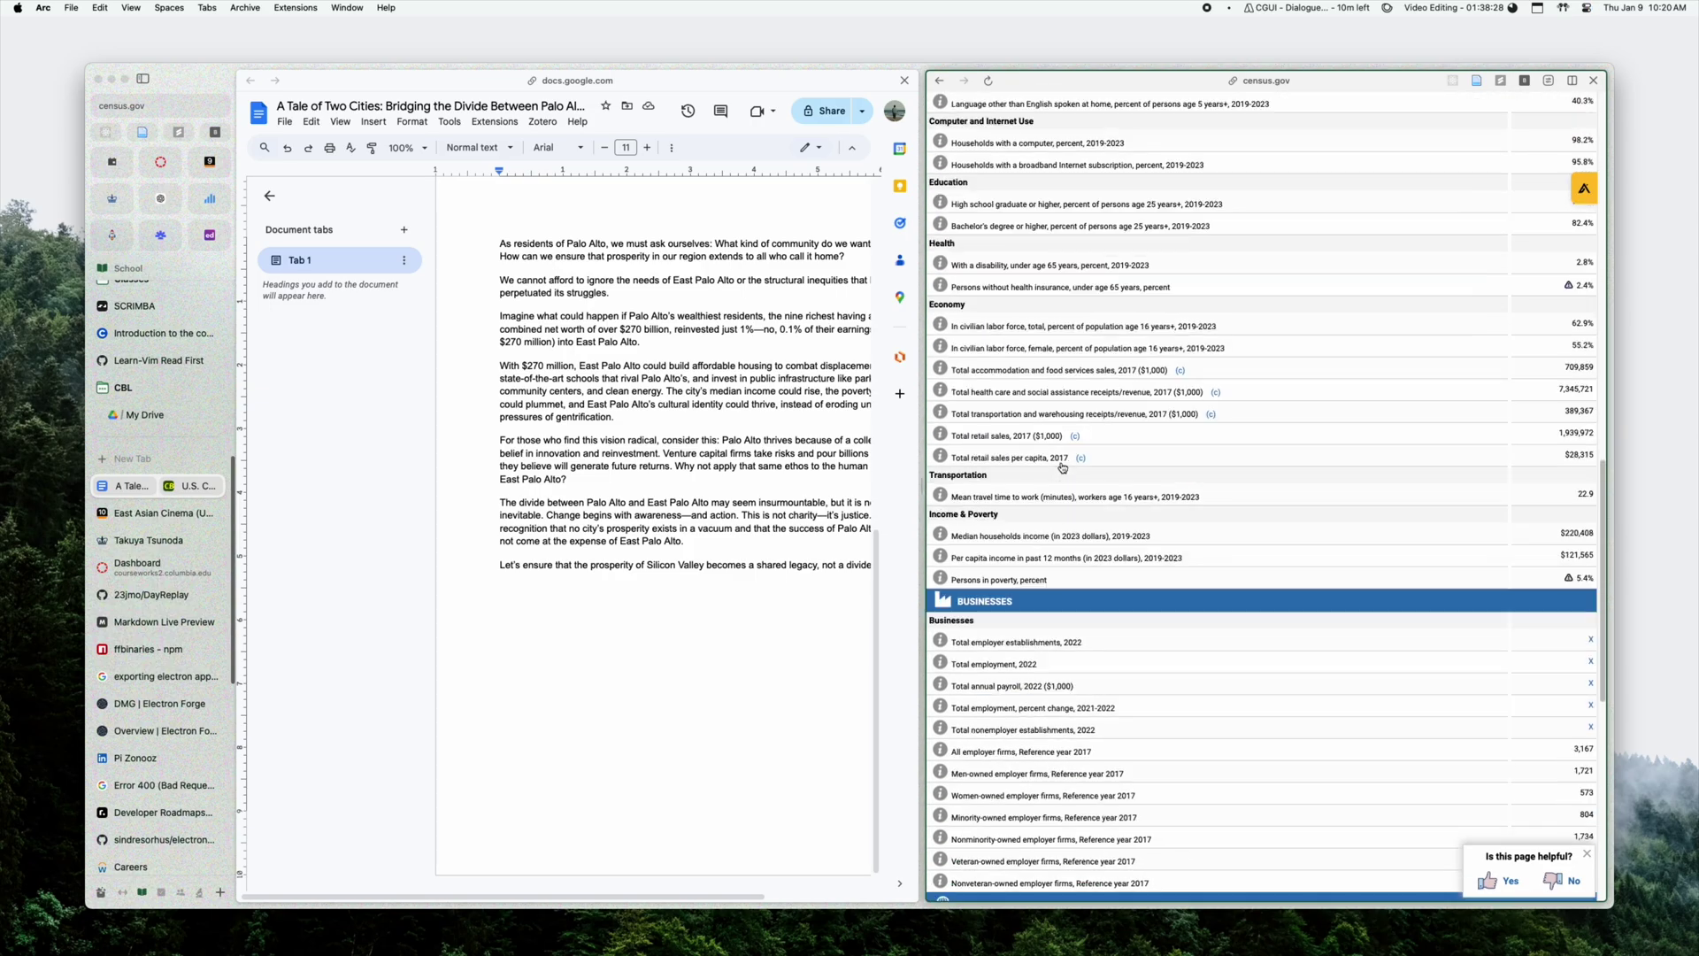
pyautogui.scroll(-1, 796, 531)
pyautogui.hscroll(3, 779, 531)
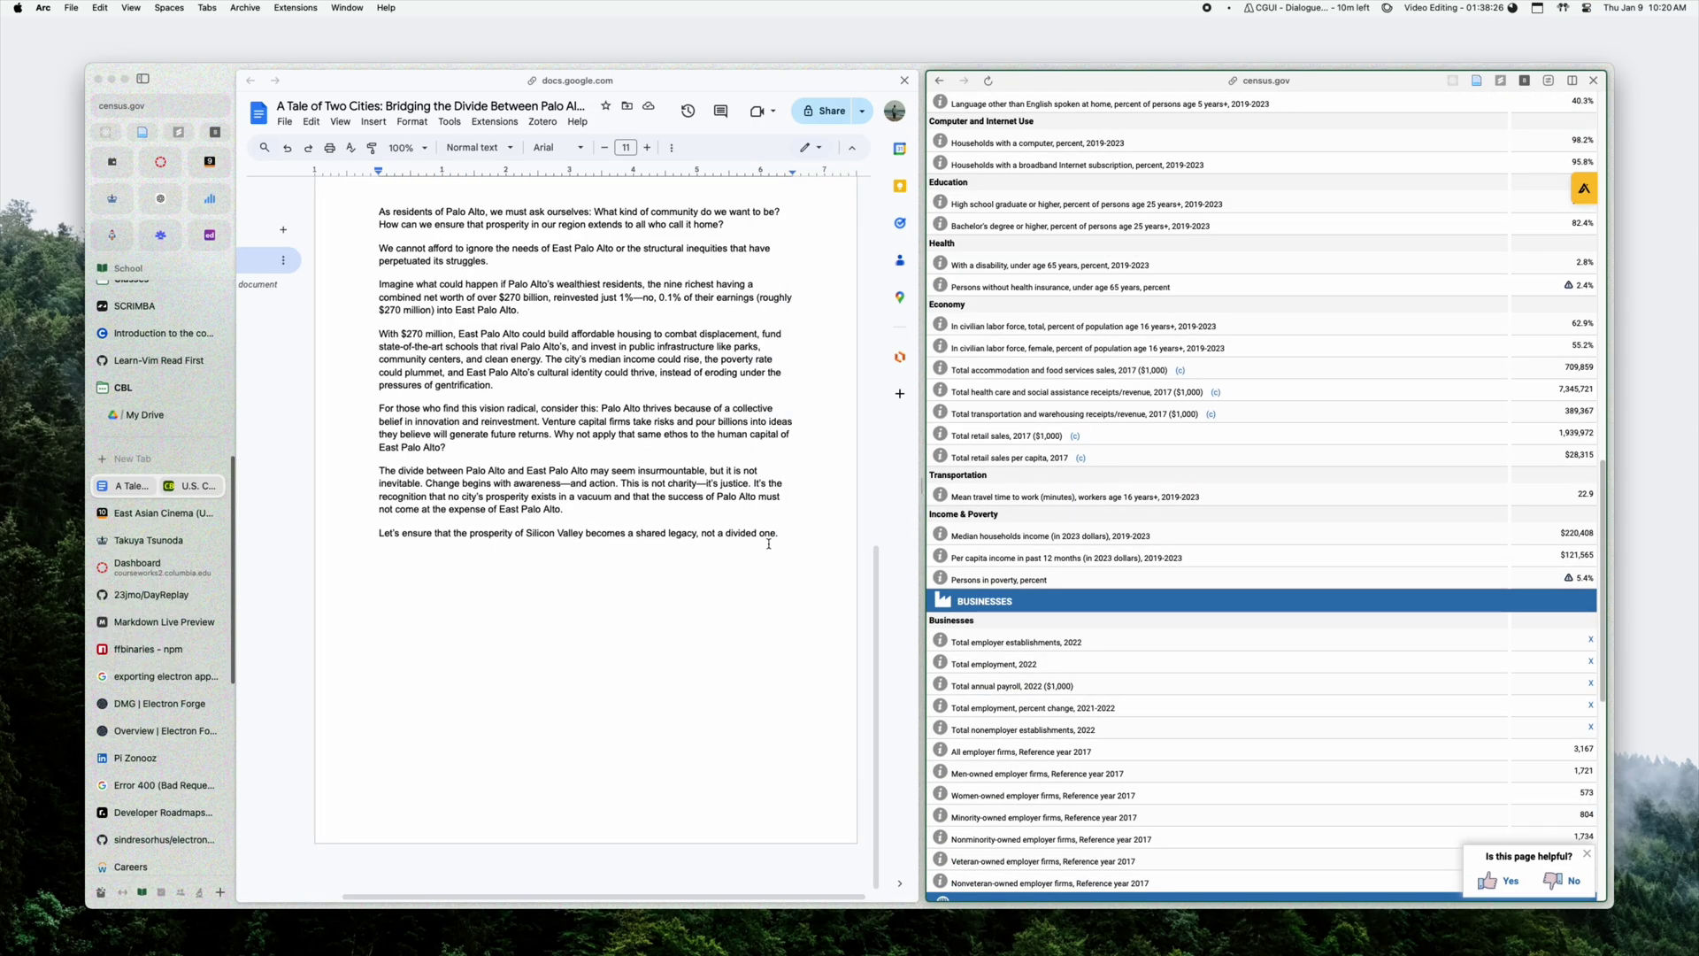
pyautogui.click(797, 531)
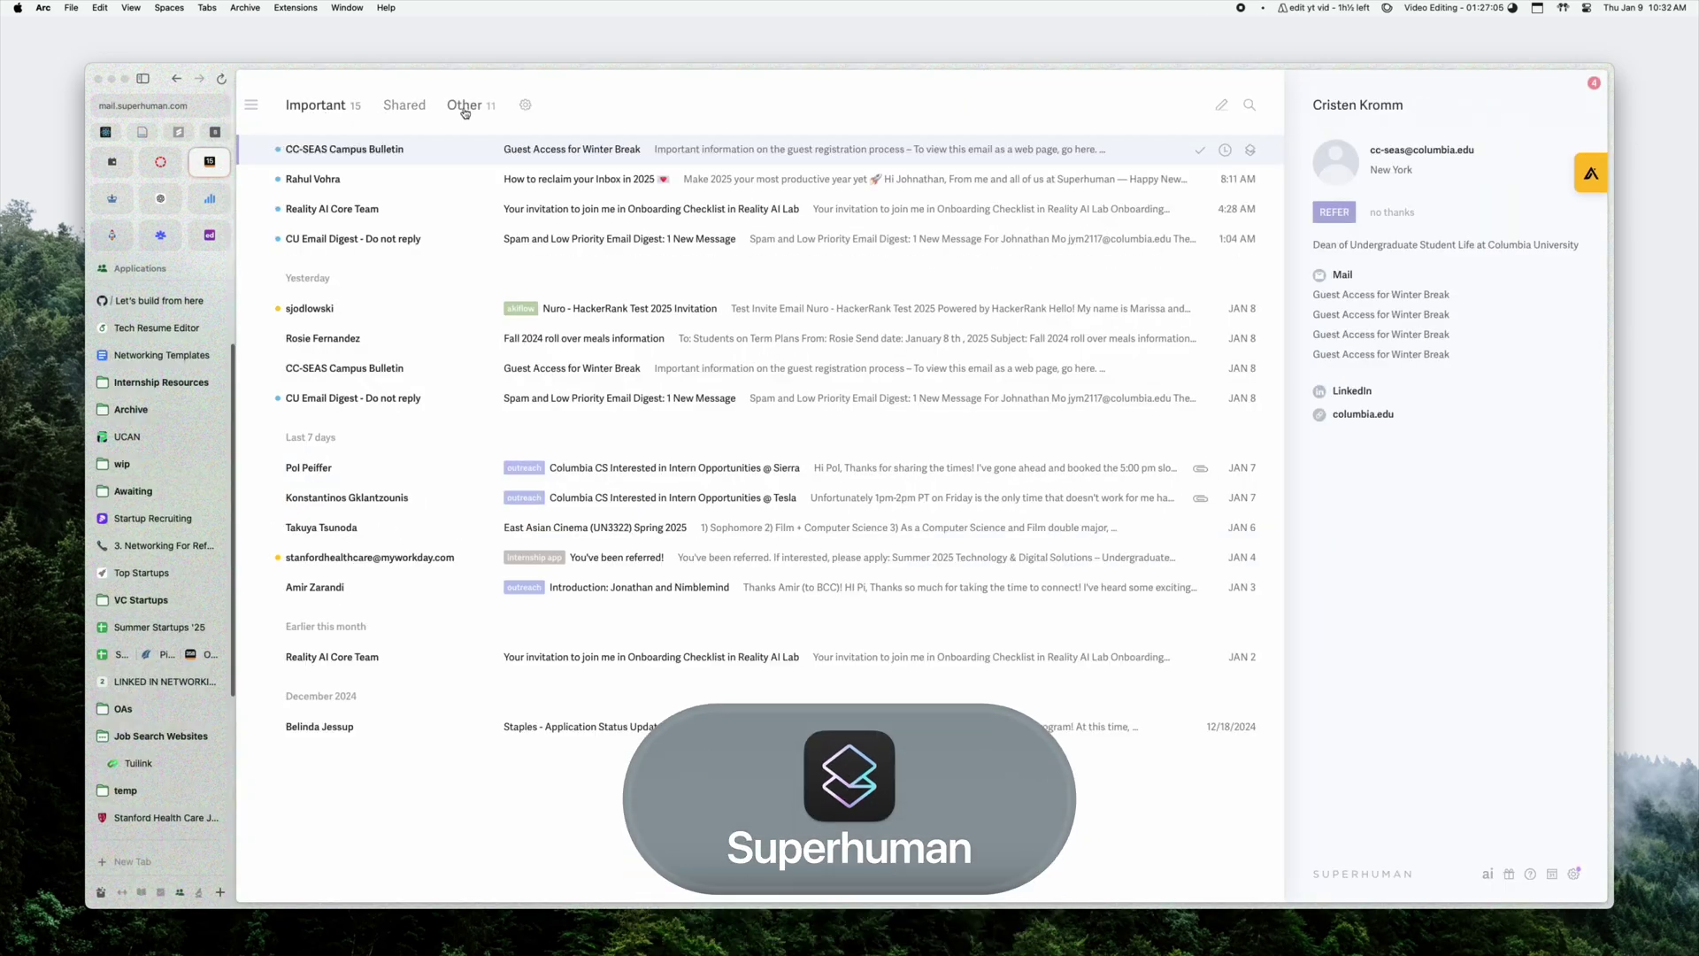
# Step: Open the first inbox email, mark it done, and try then clear a label search
pyautogui.press('Return')
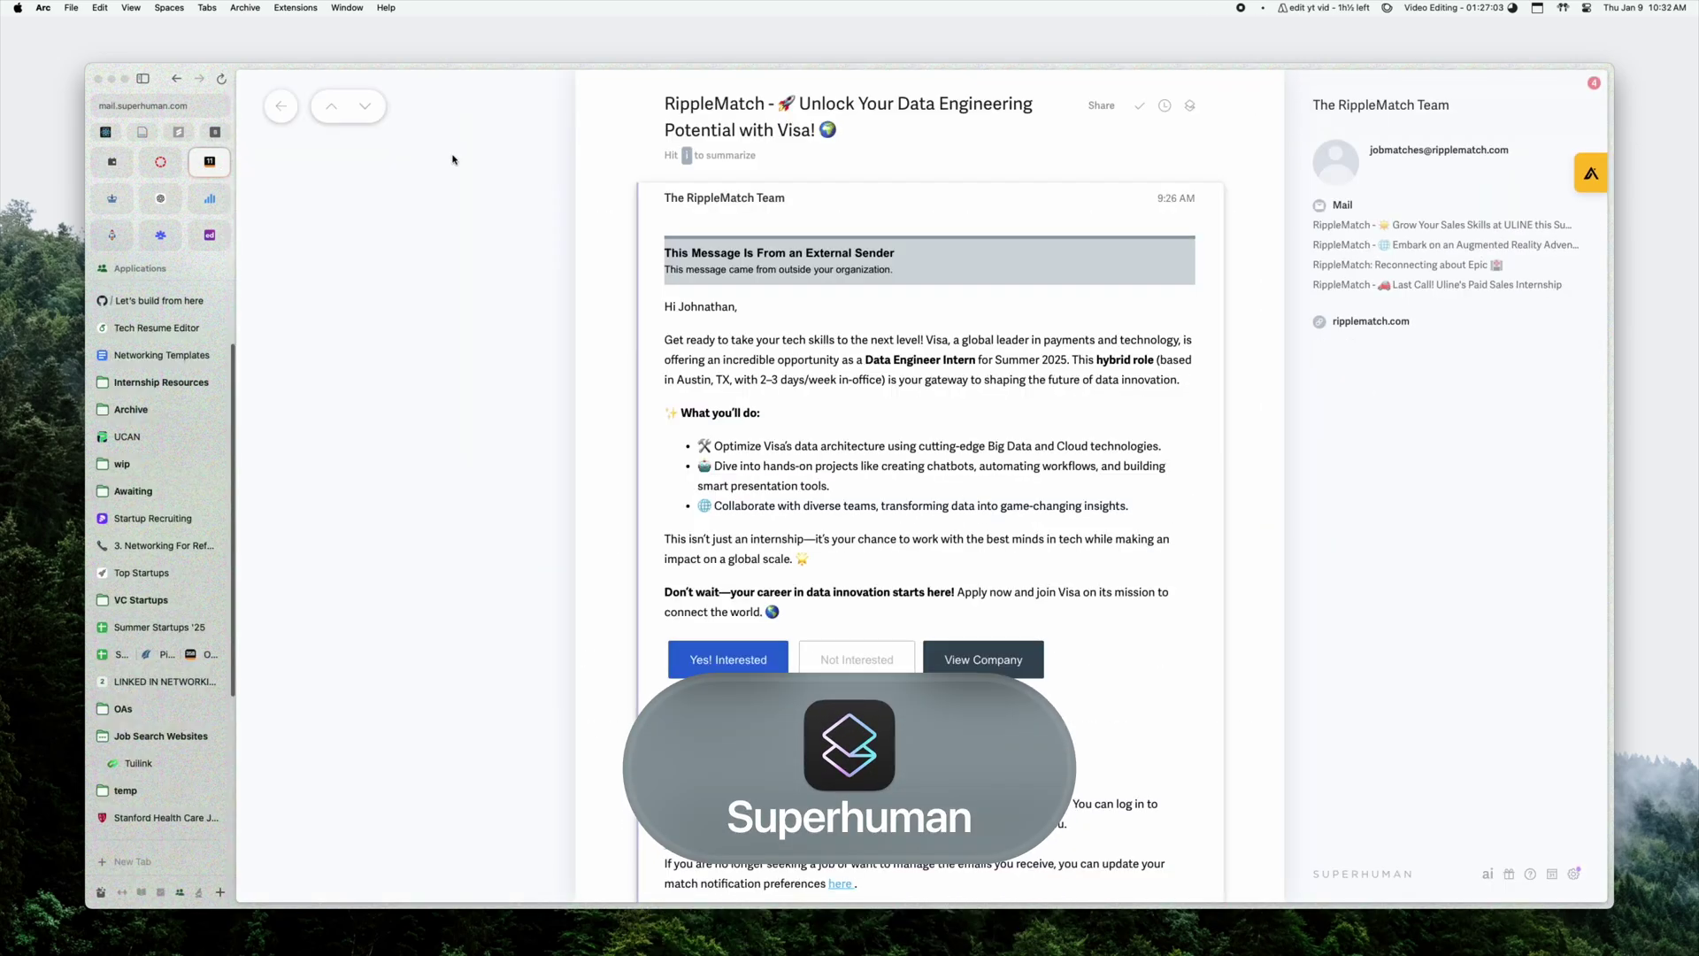
pyautogui.press('e')
pyautogui.press('e')
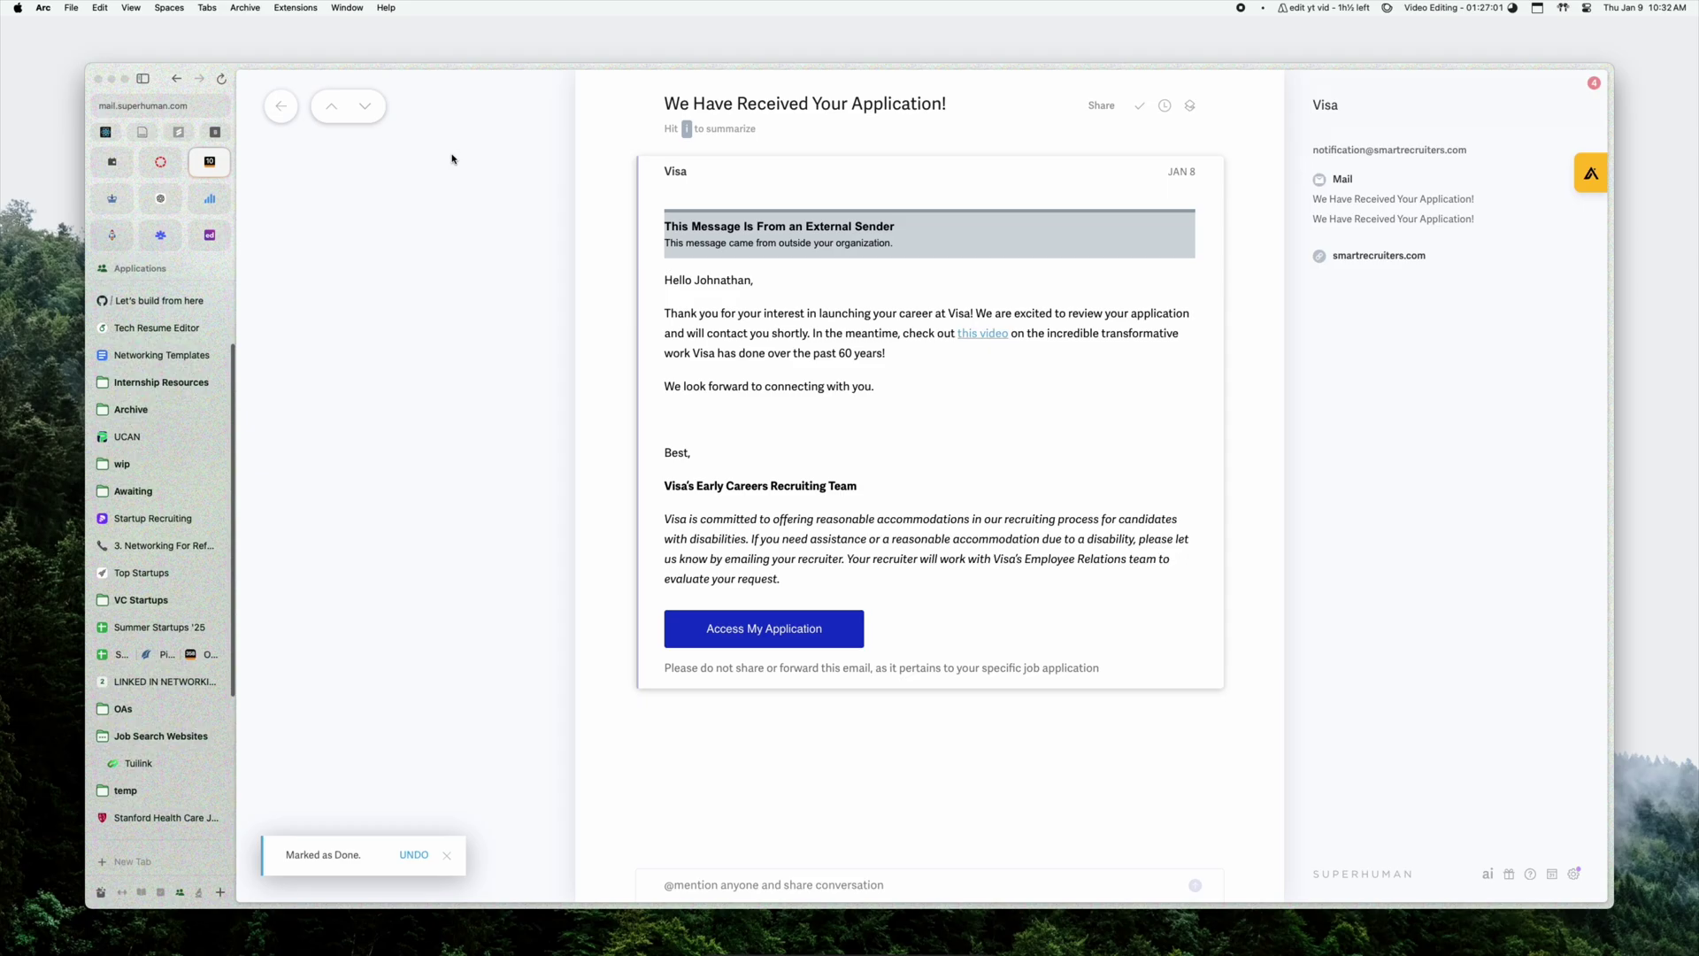
pyautogui.write('e')
pyautogui.write('l')
pyautogui.write('sta')
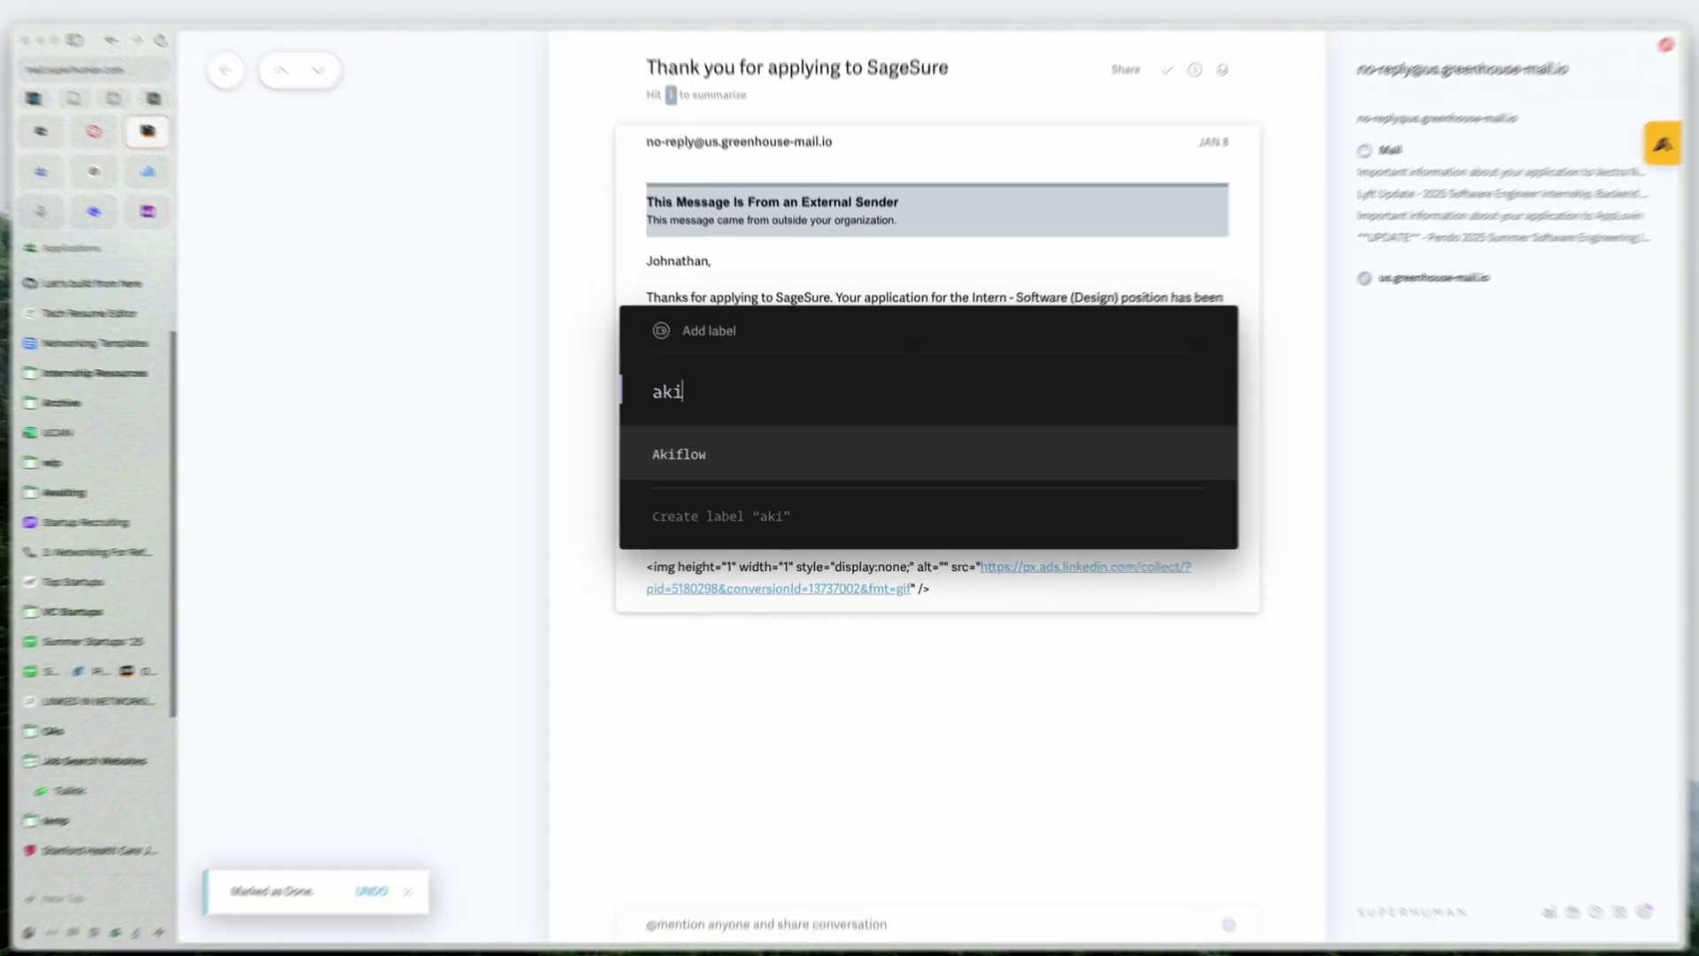
pyautogui.write('d')
pyautogui.press('BackSpace')
pyautogui.press('BackSpace')
pyautogui.press('BackSpace')
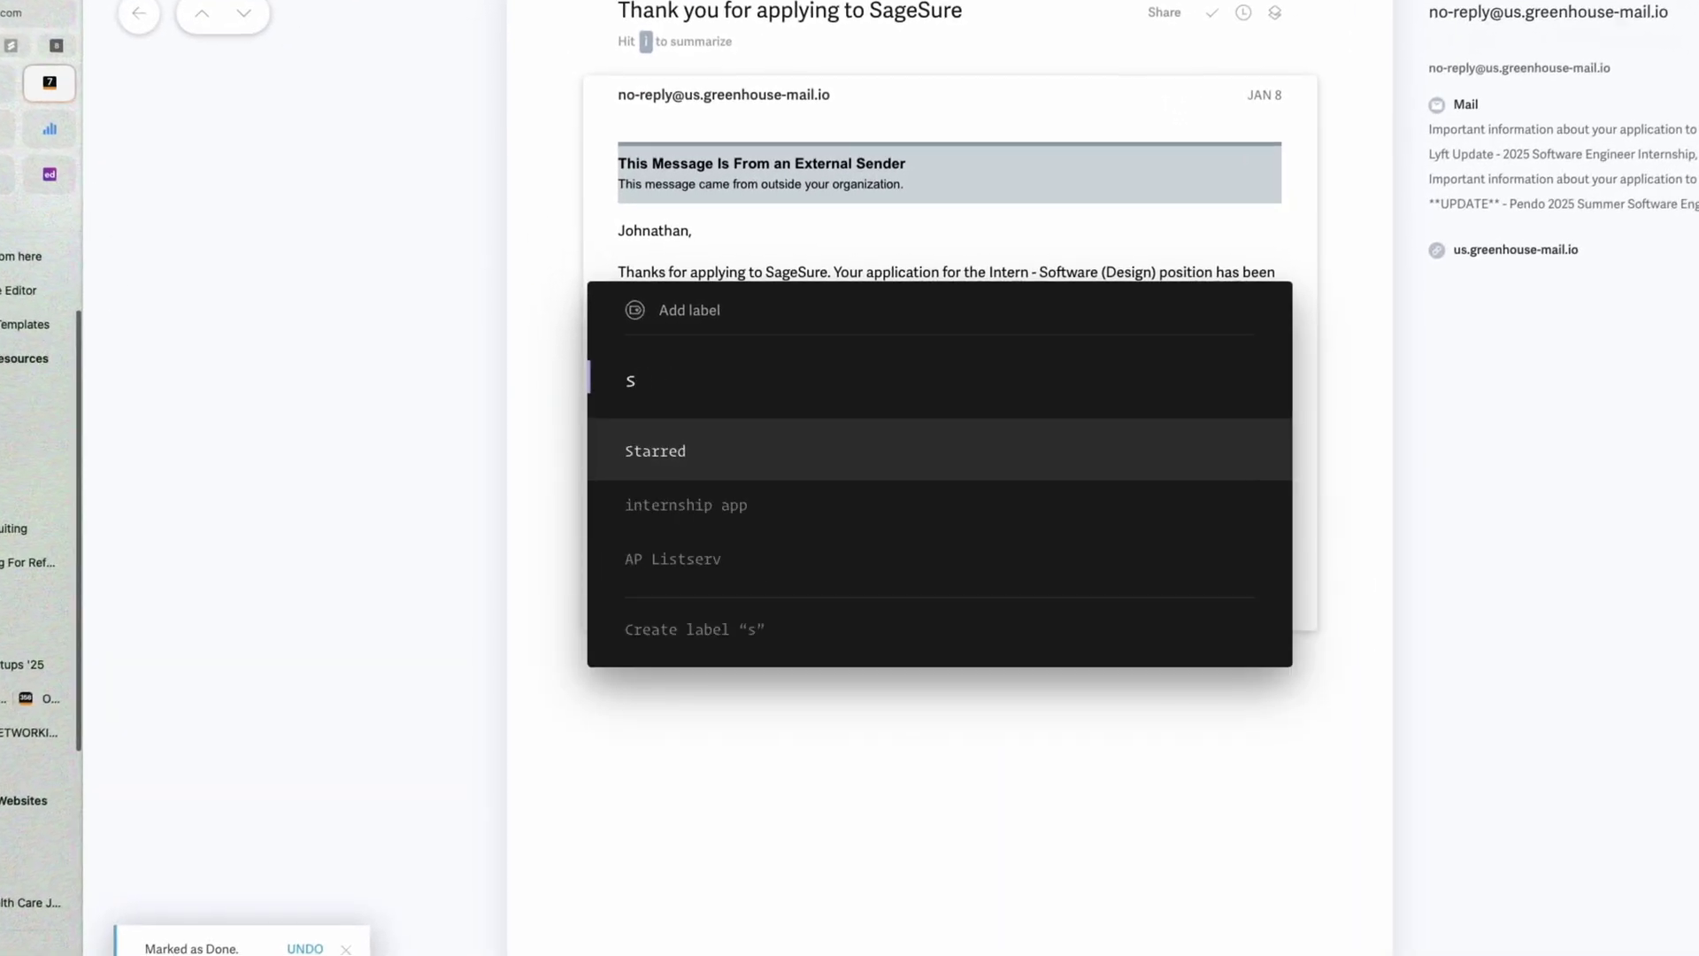
pyautogui.press('BackSpace')
pyautogui.write('in')
pyautogui.press('BackSpace')
pyautogui.press('BackSpace')
pyautogui.press('BackSpace')
pyautogui.press('BackSpace')
pyautogui.press('BackSpace')
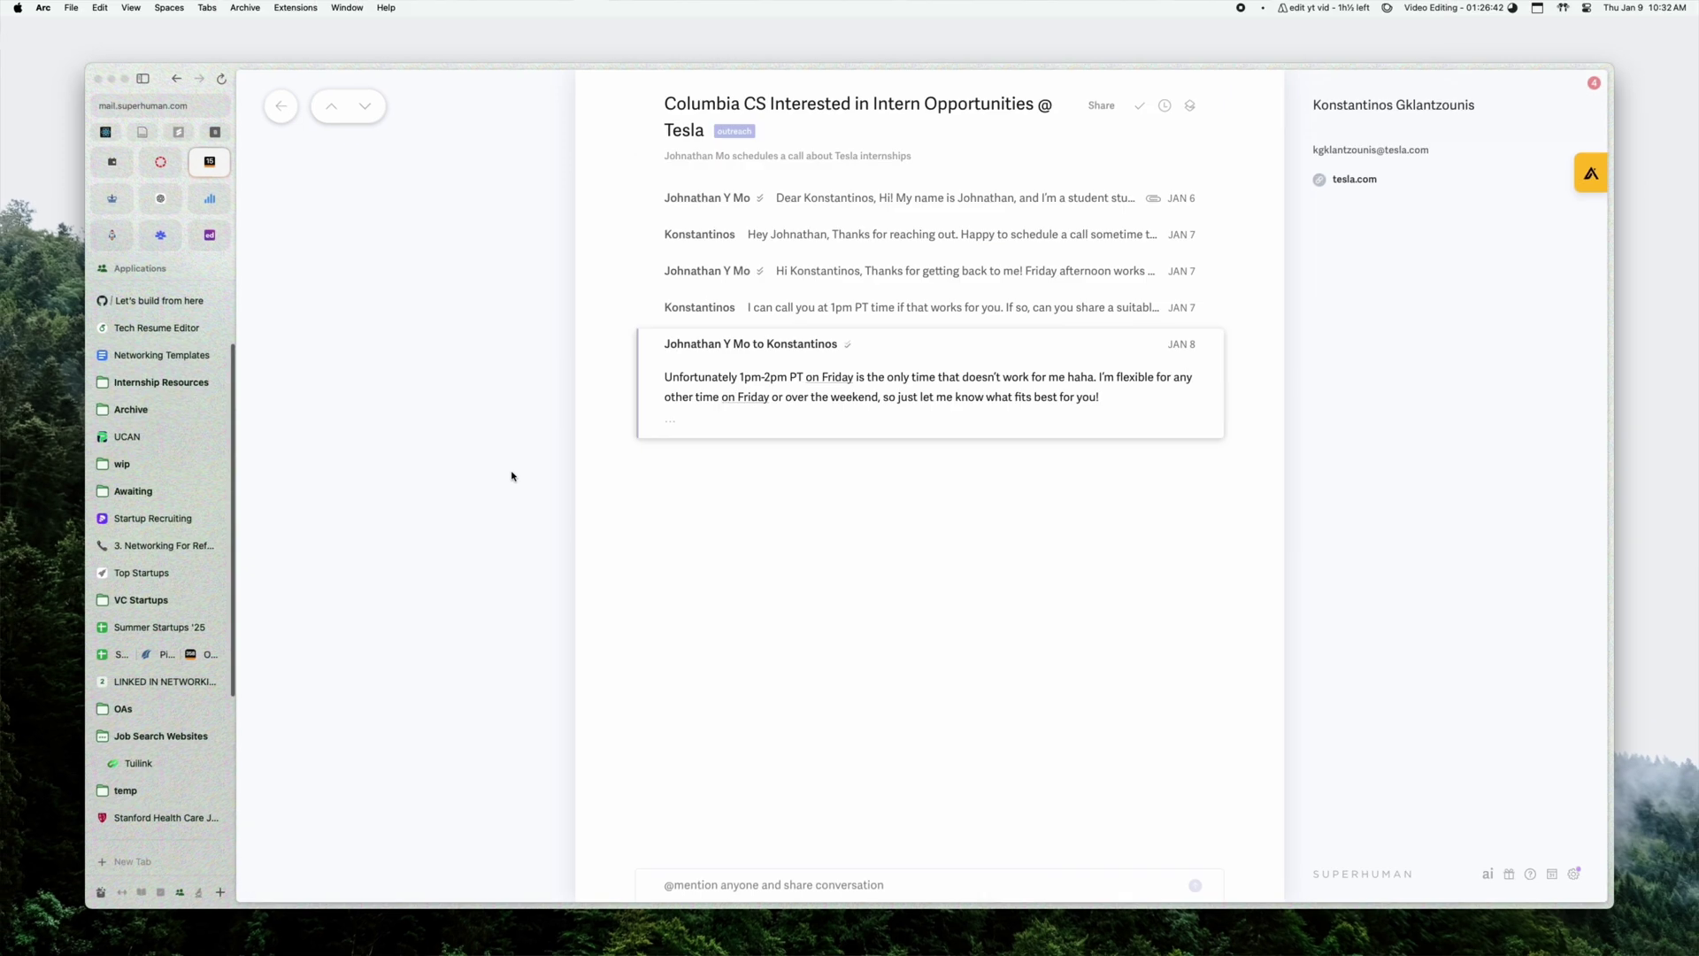
# Step: Generate an AI 'follow u' reply draft and schedule it to send tomorrow morning
pyautogui.press('super+j')
pyautogui.write('follow u')
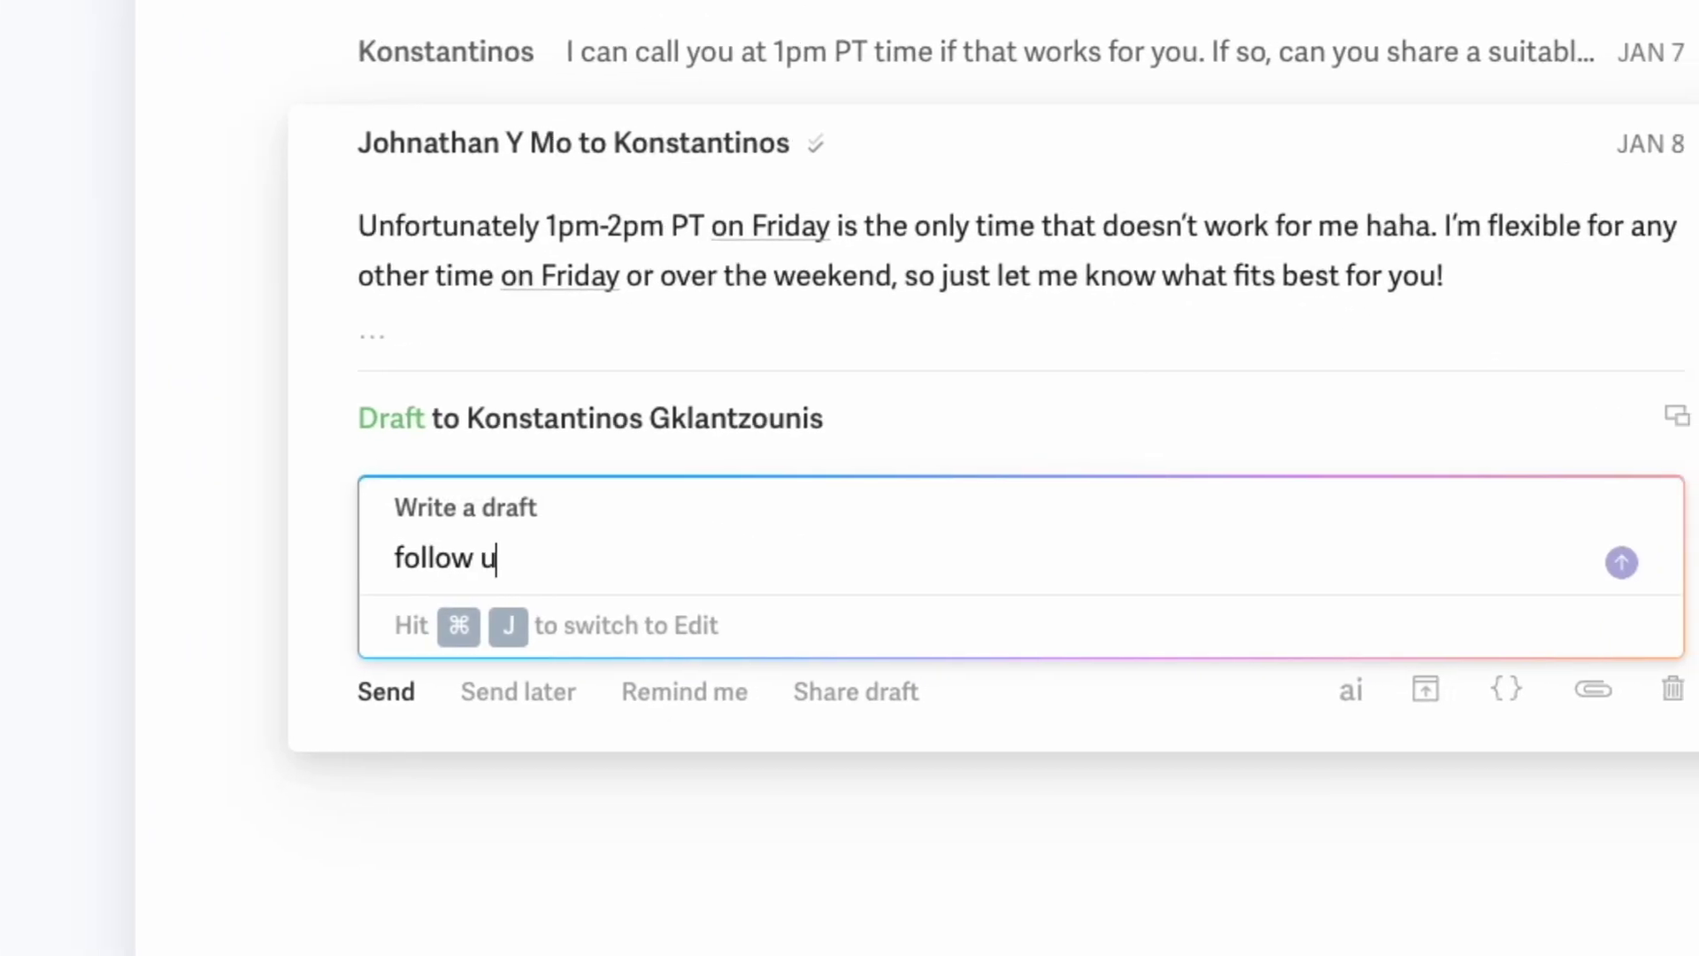
pyautogui.press('Return')
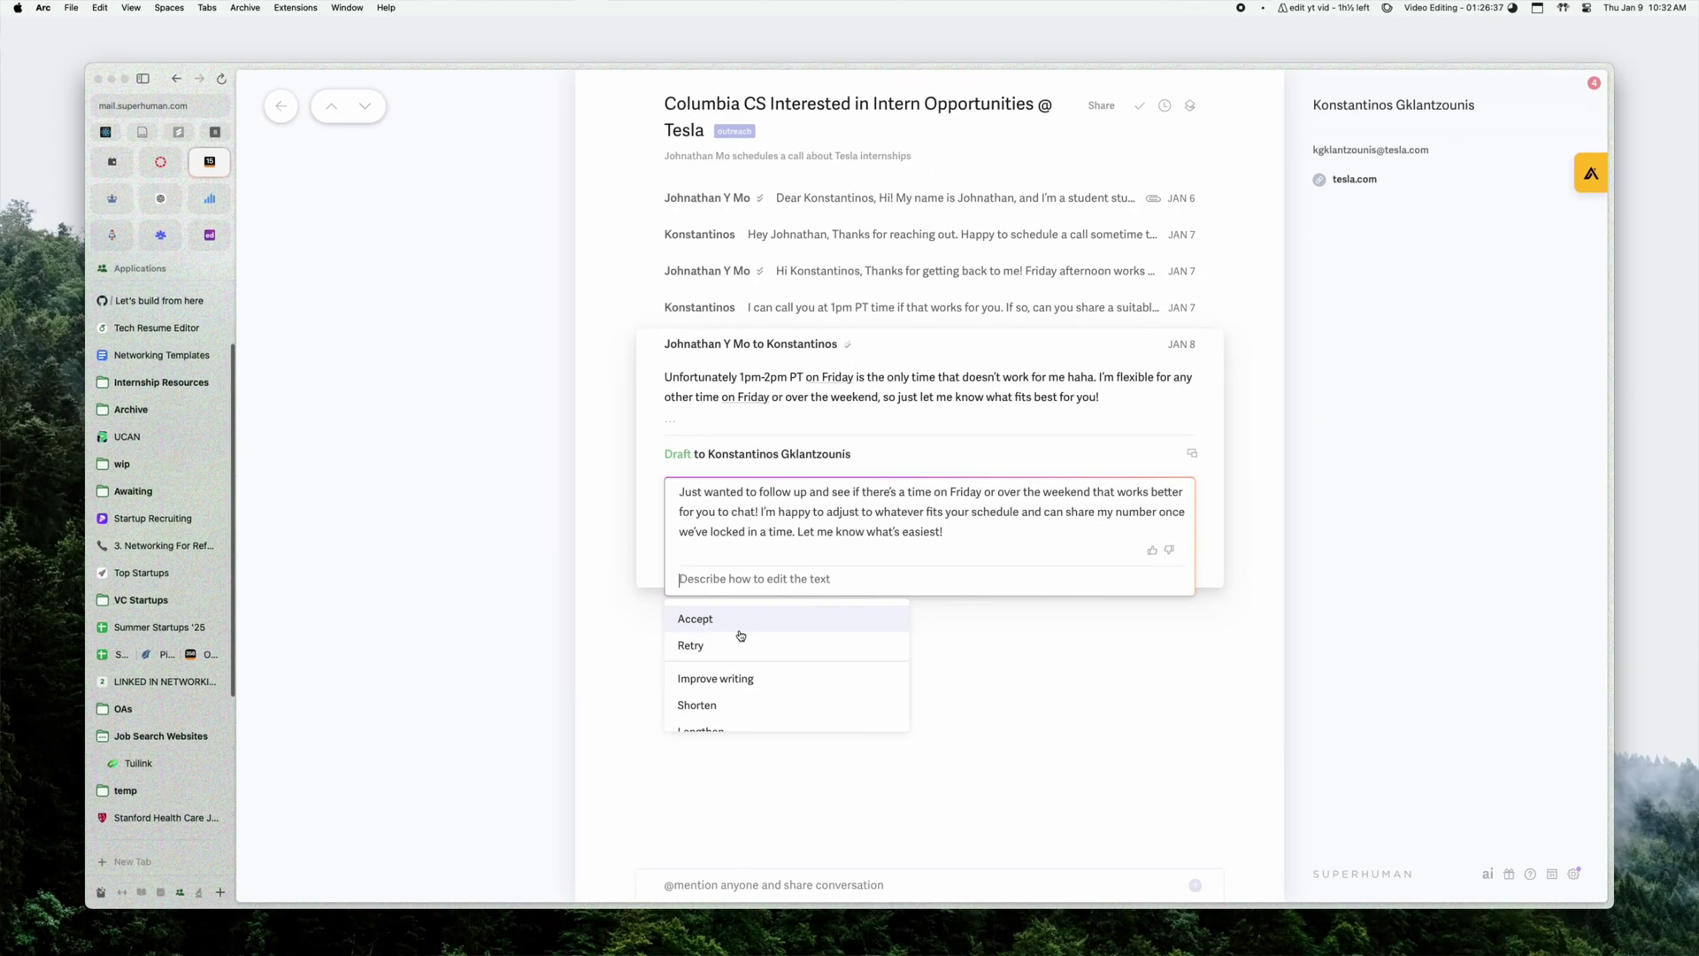
pyautogui.press('Return')
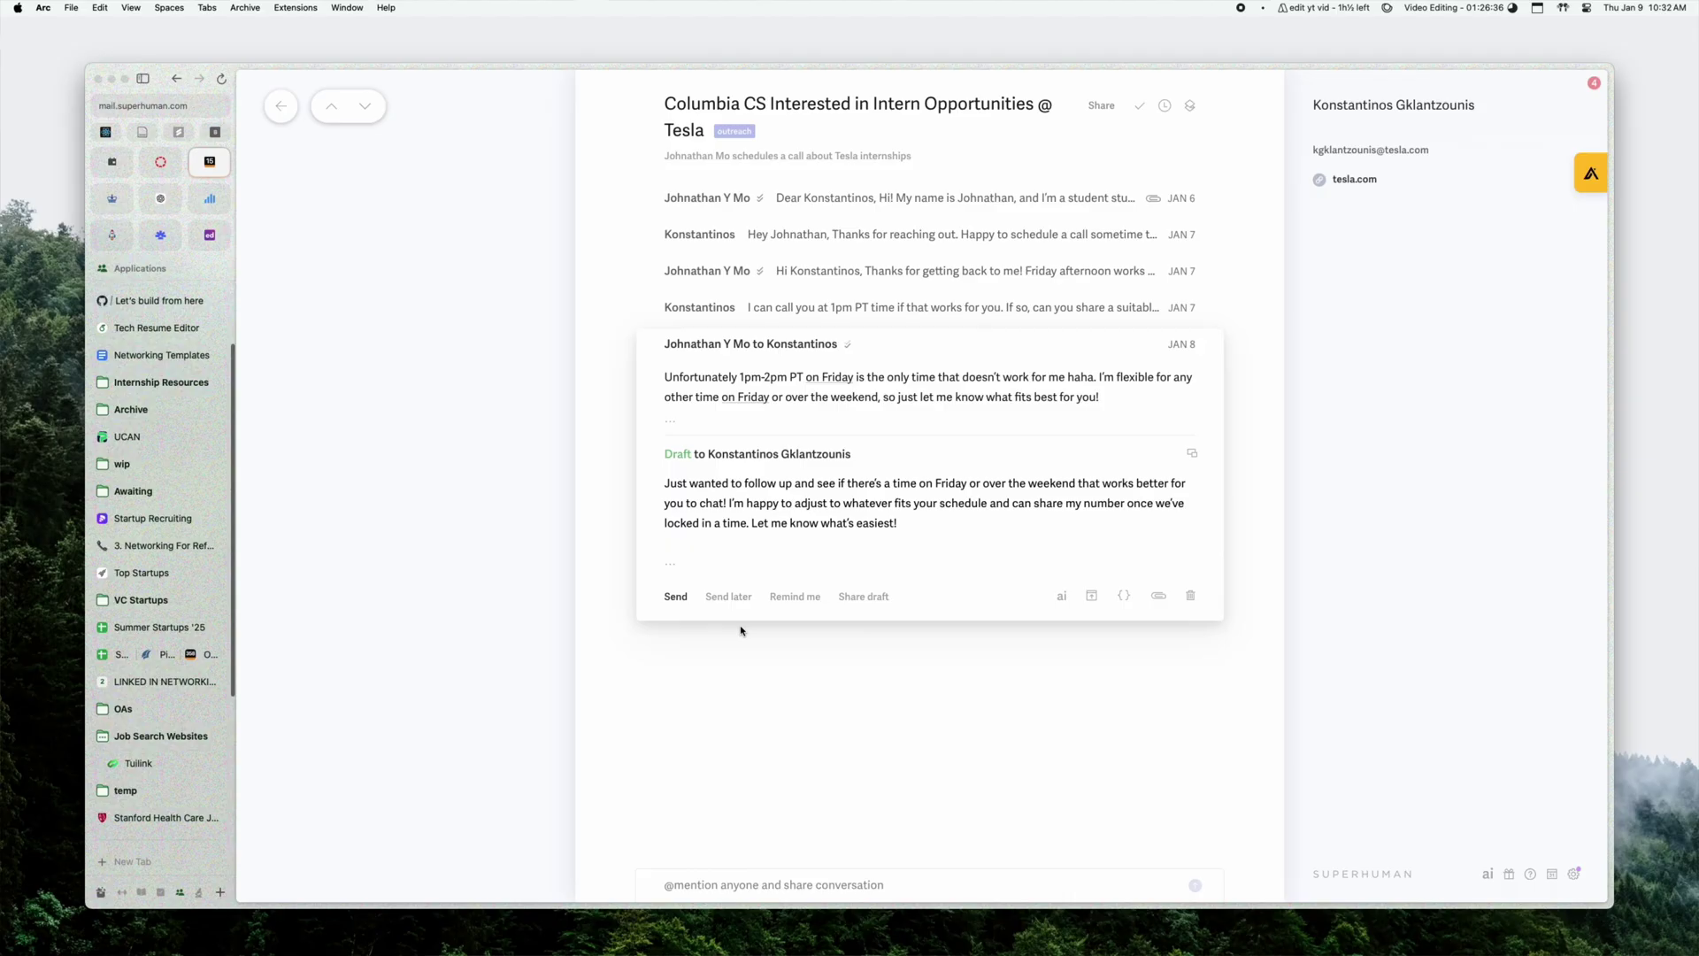
pyautogui.click(731, 597)
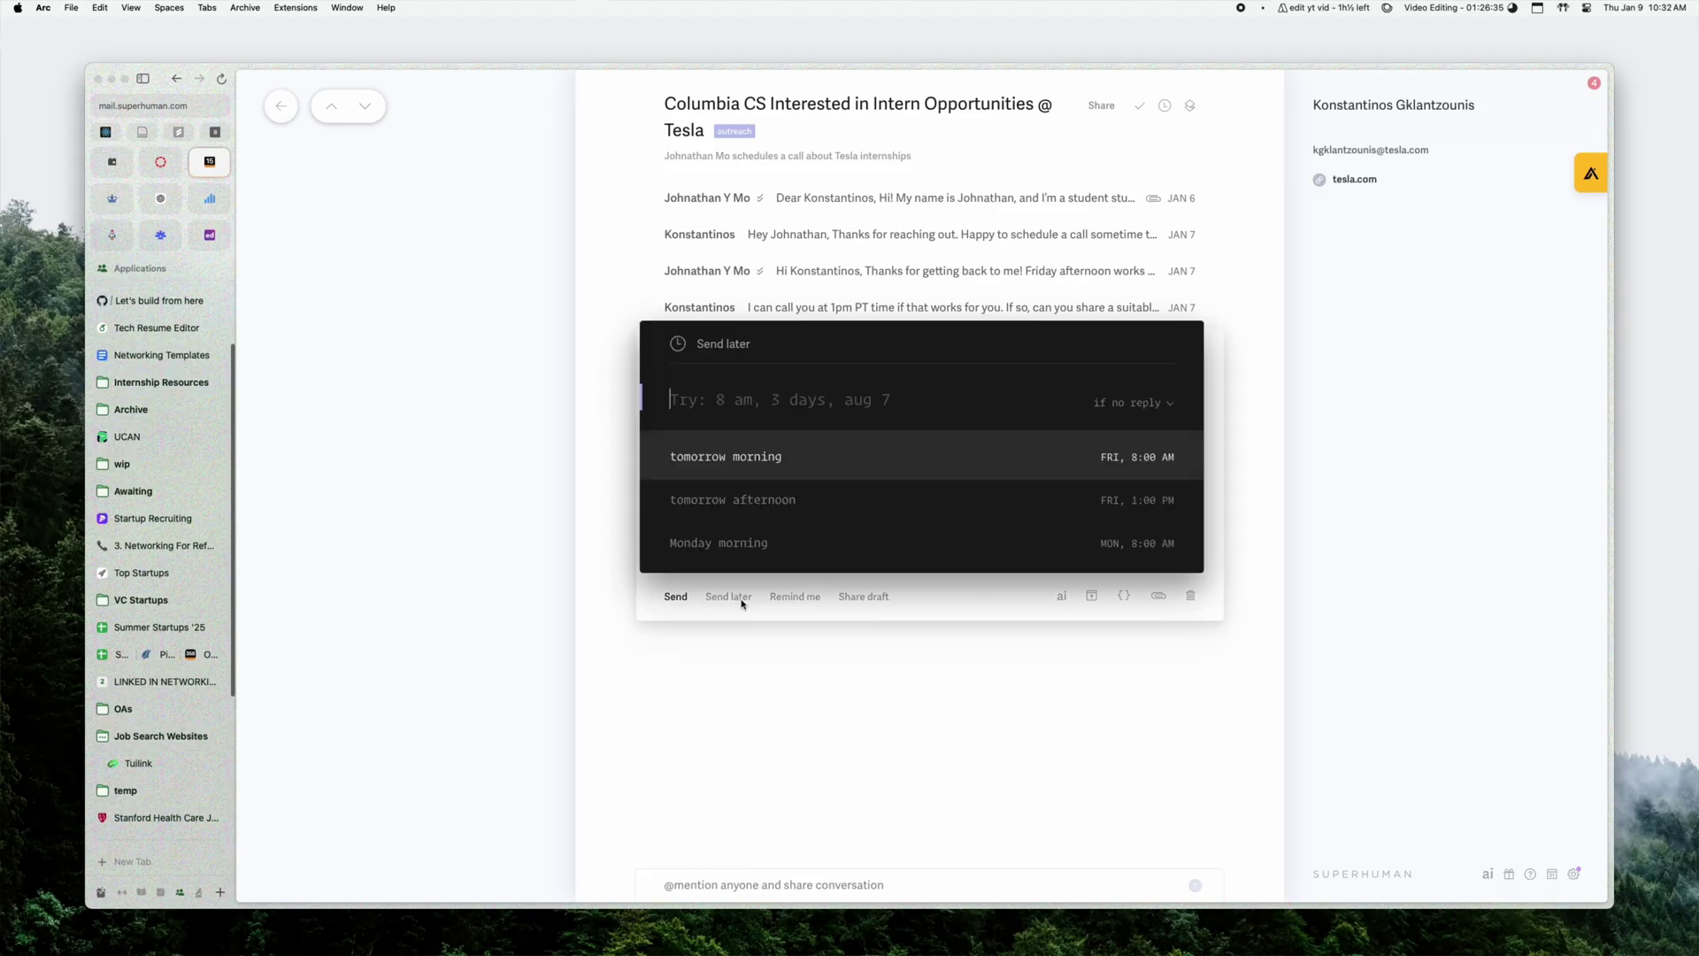
pyautogui.click(715, 467)
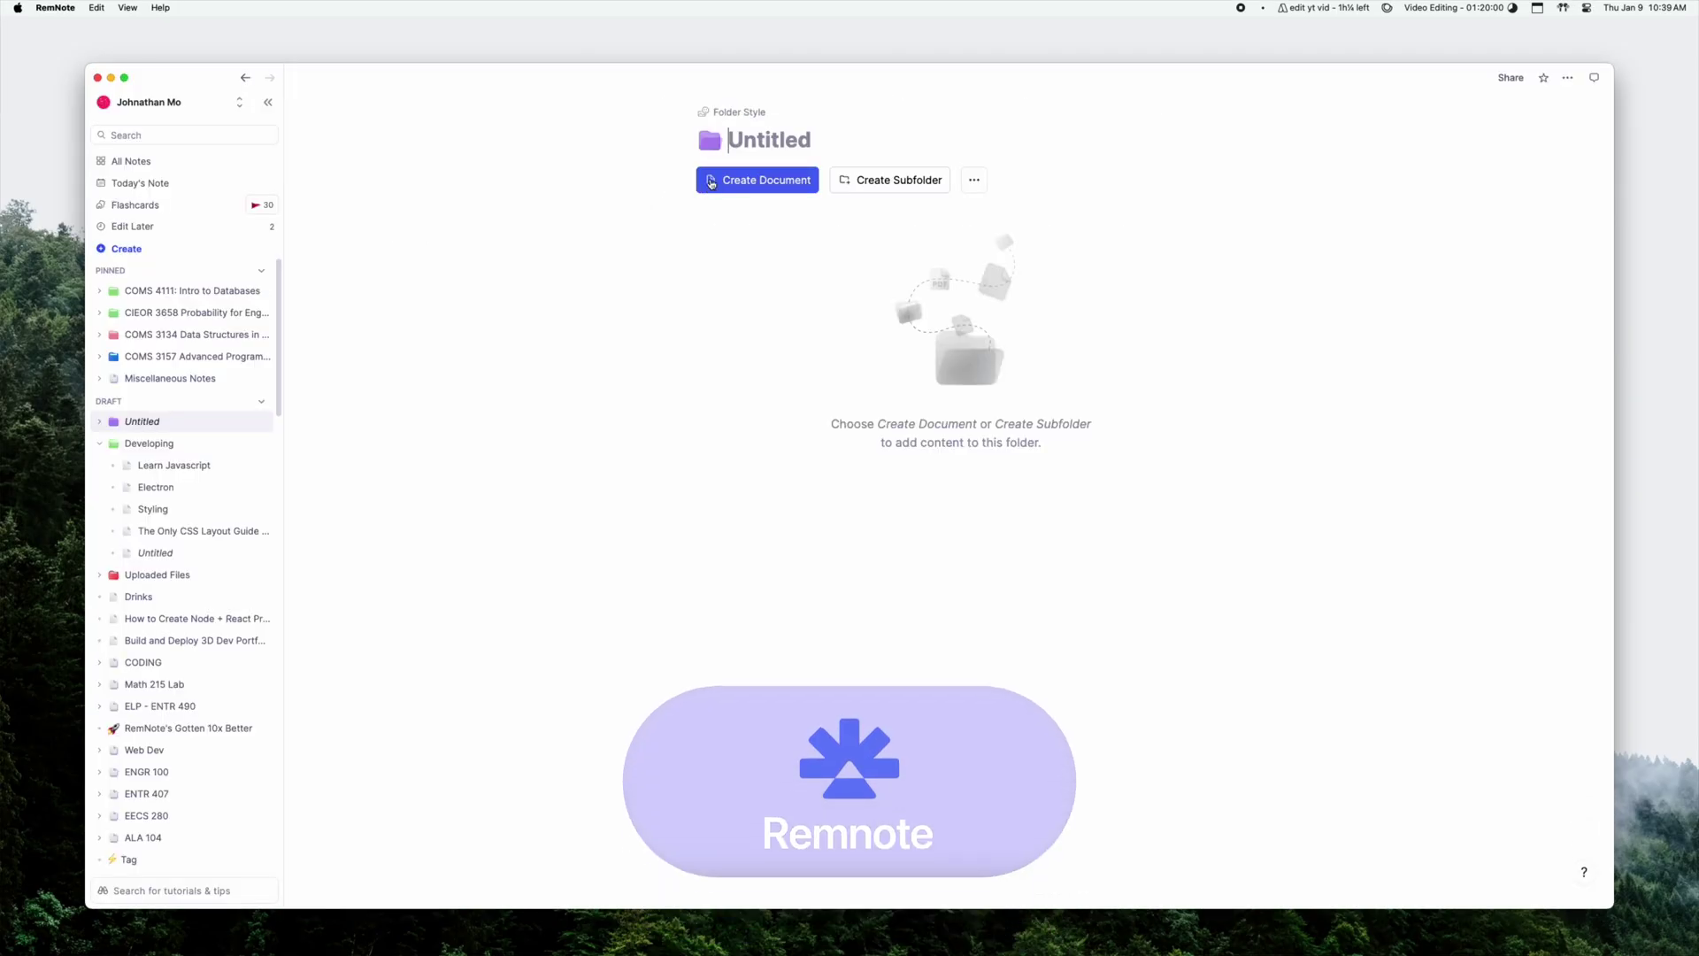
# Step: Name the document 'Note 1' and add the flashcard 'What should I do after watching this video?::Subscribe!'
pyautogui.write('N')
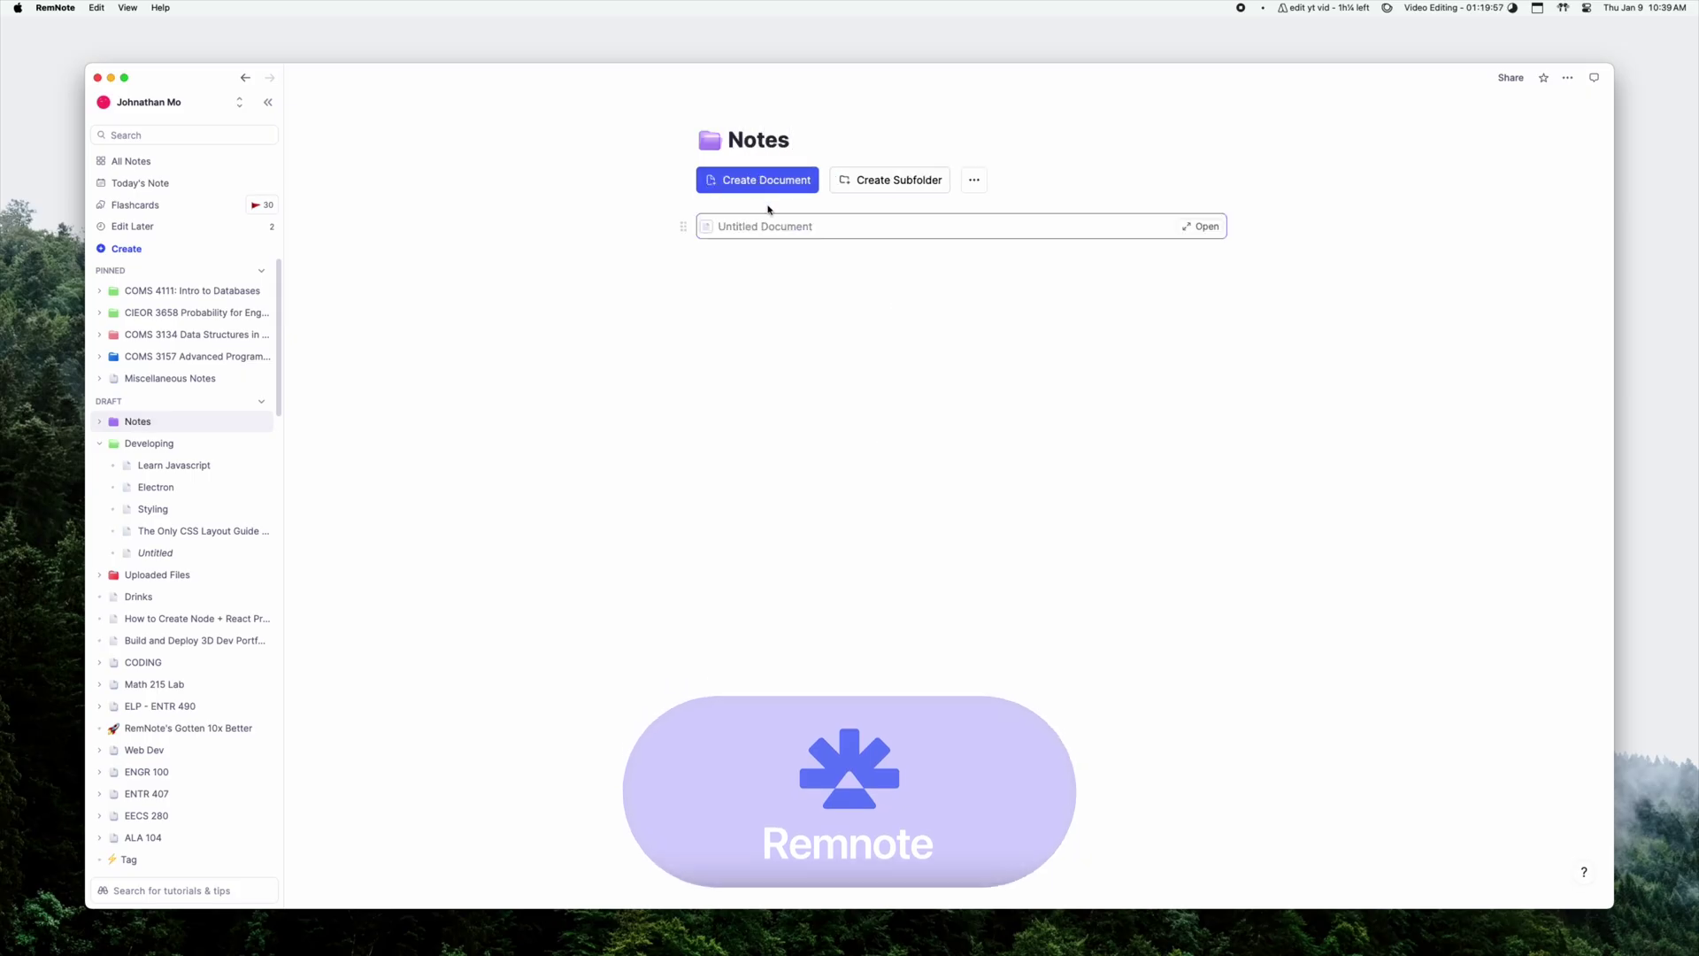
pyautogui.write('Note 1')
pyautogui.press('Return')
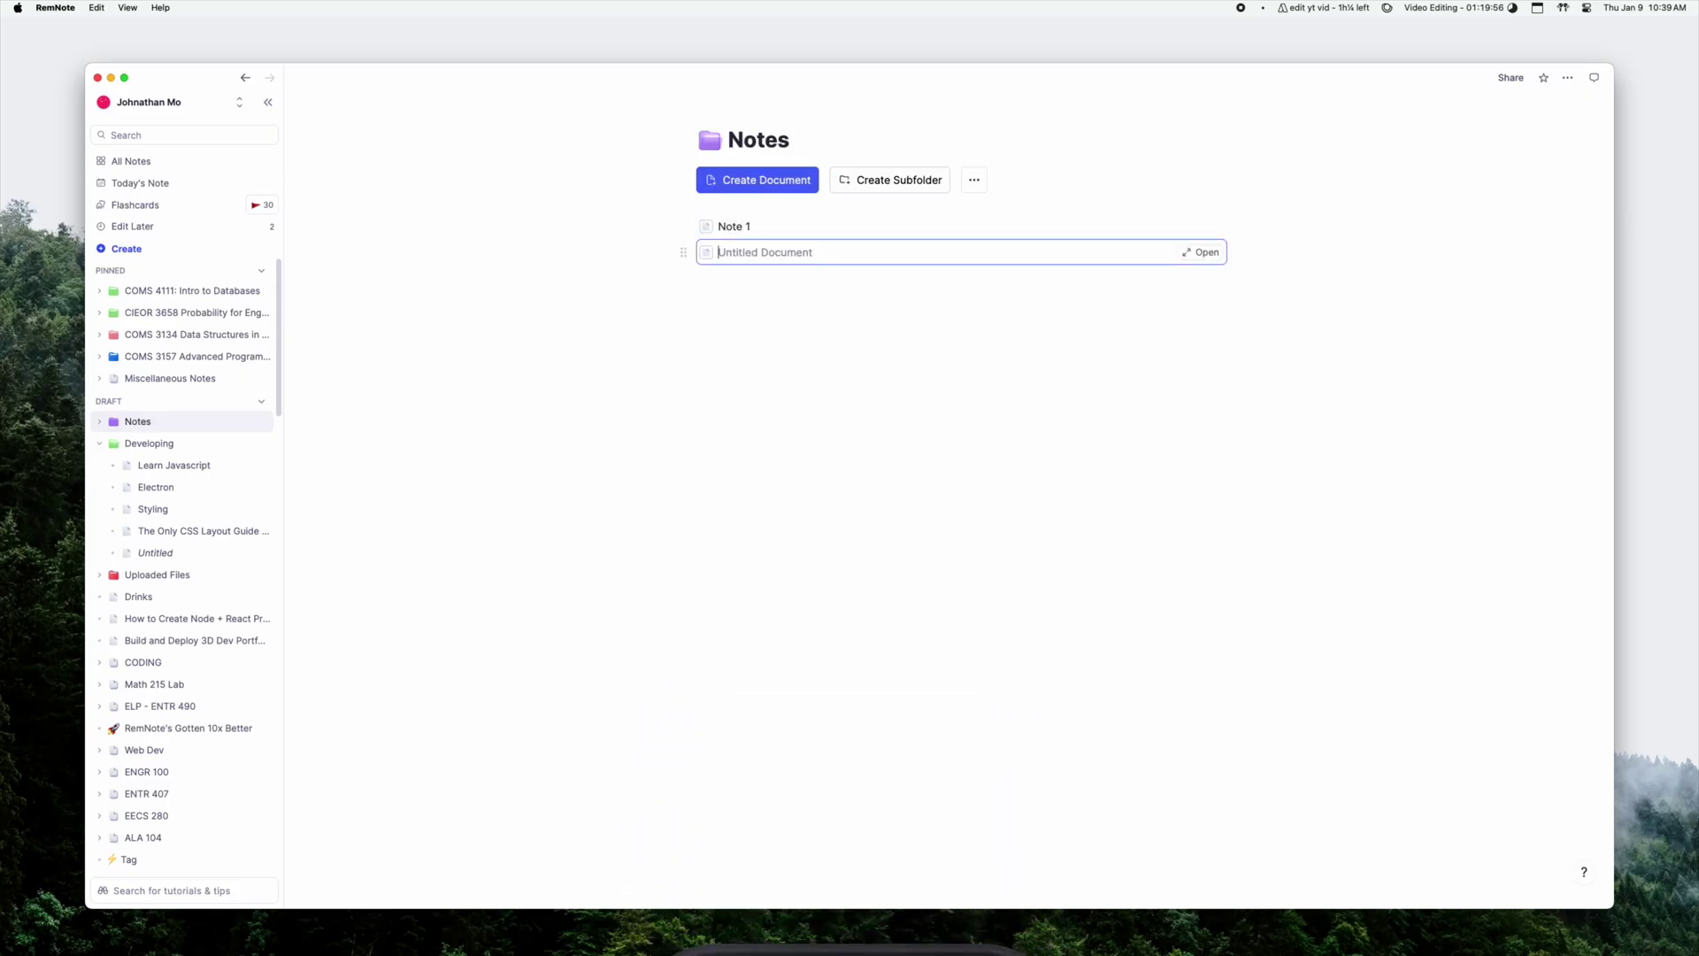
pyautogui.click(705, 226)
pyautogui.write('ould I do after watchi')
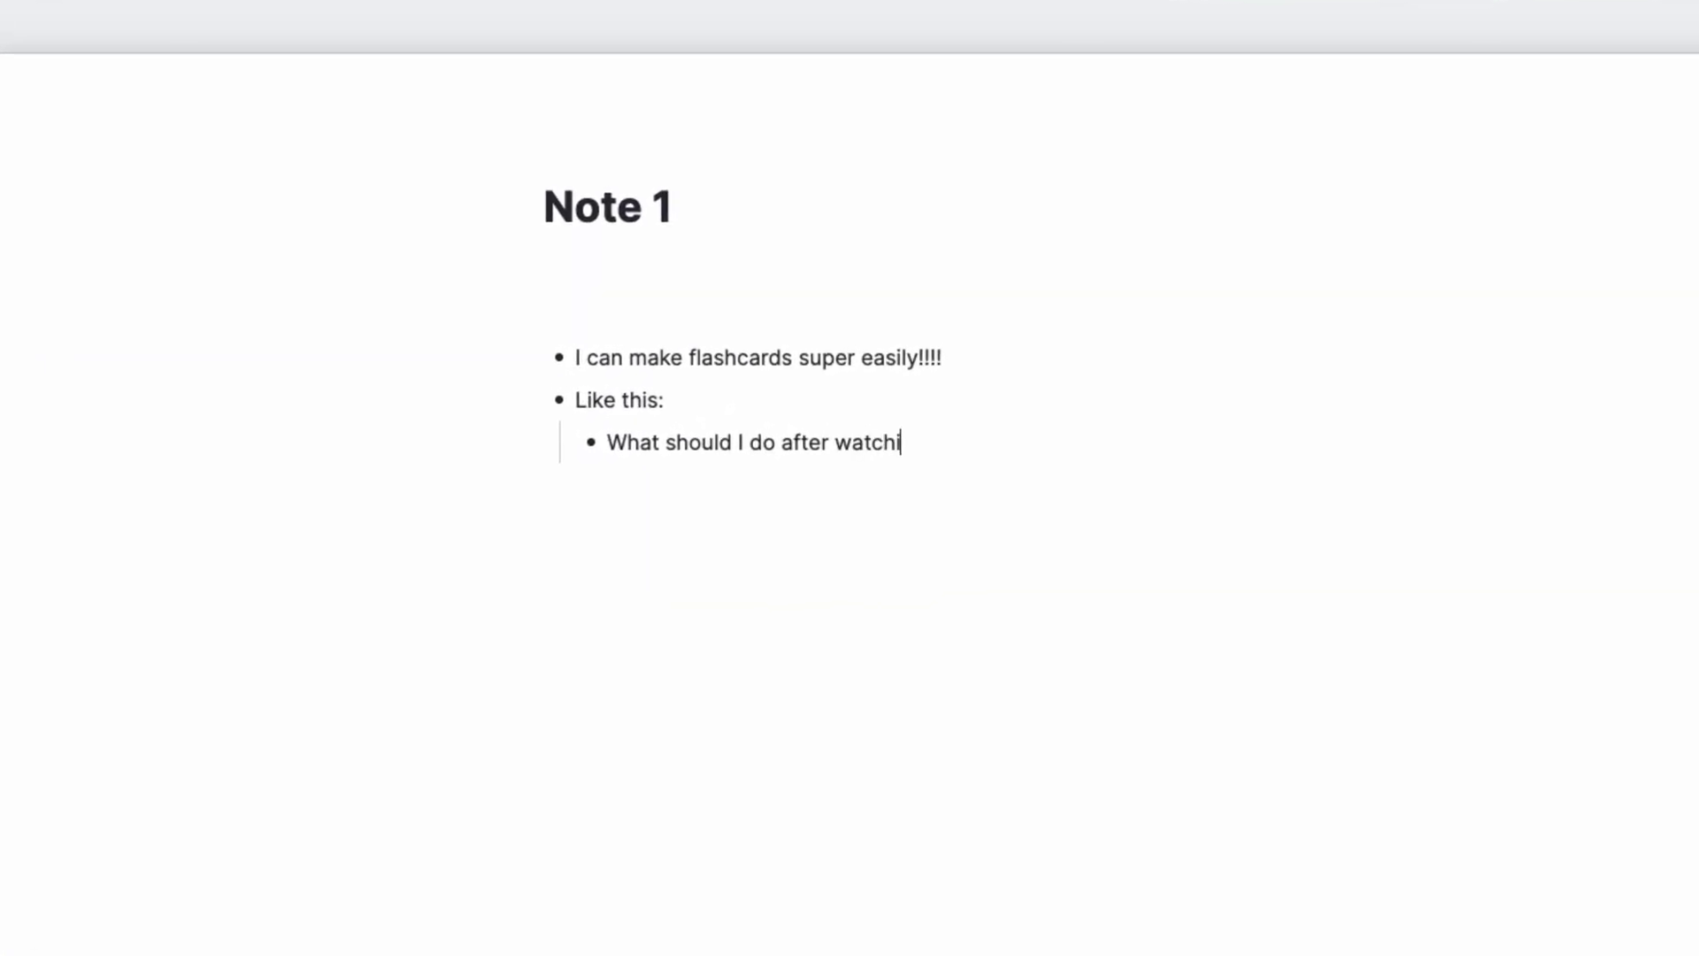
pyautogui.write('ng this video?::Subscrib')
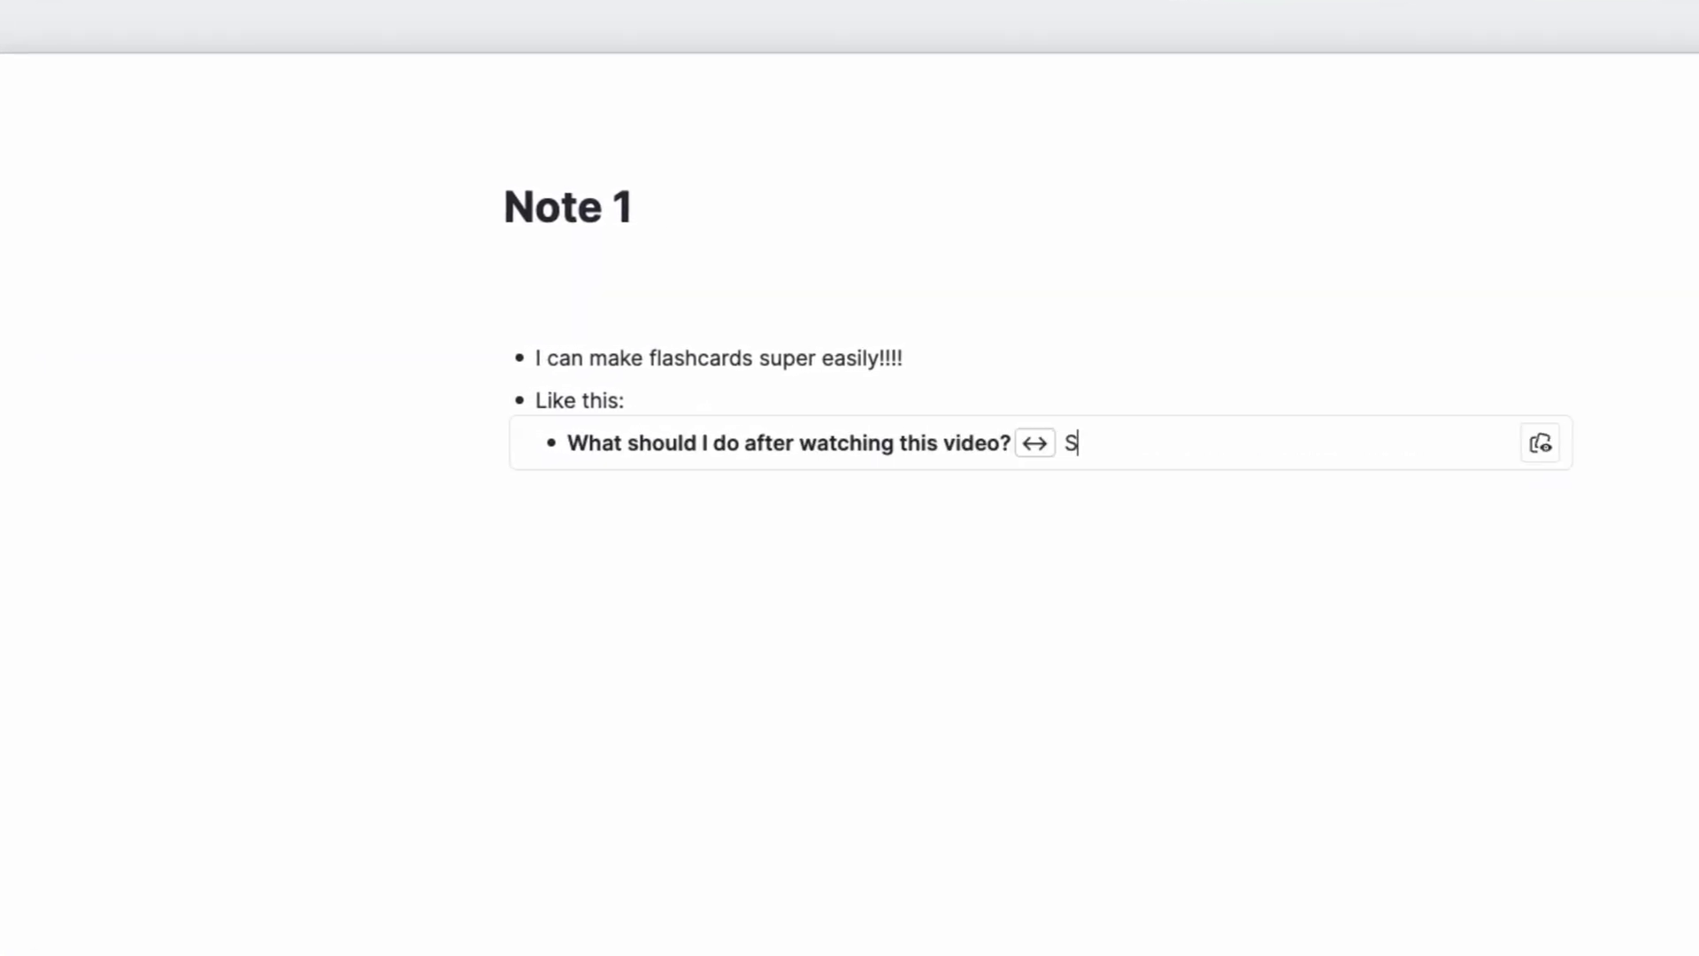
pyautogui.write('e!')
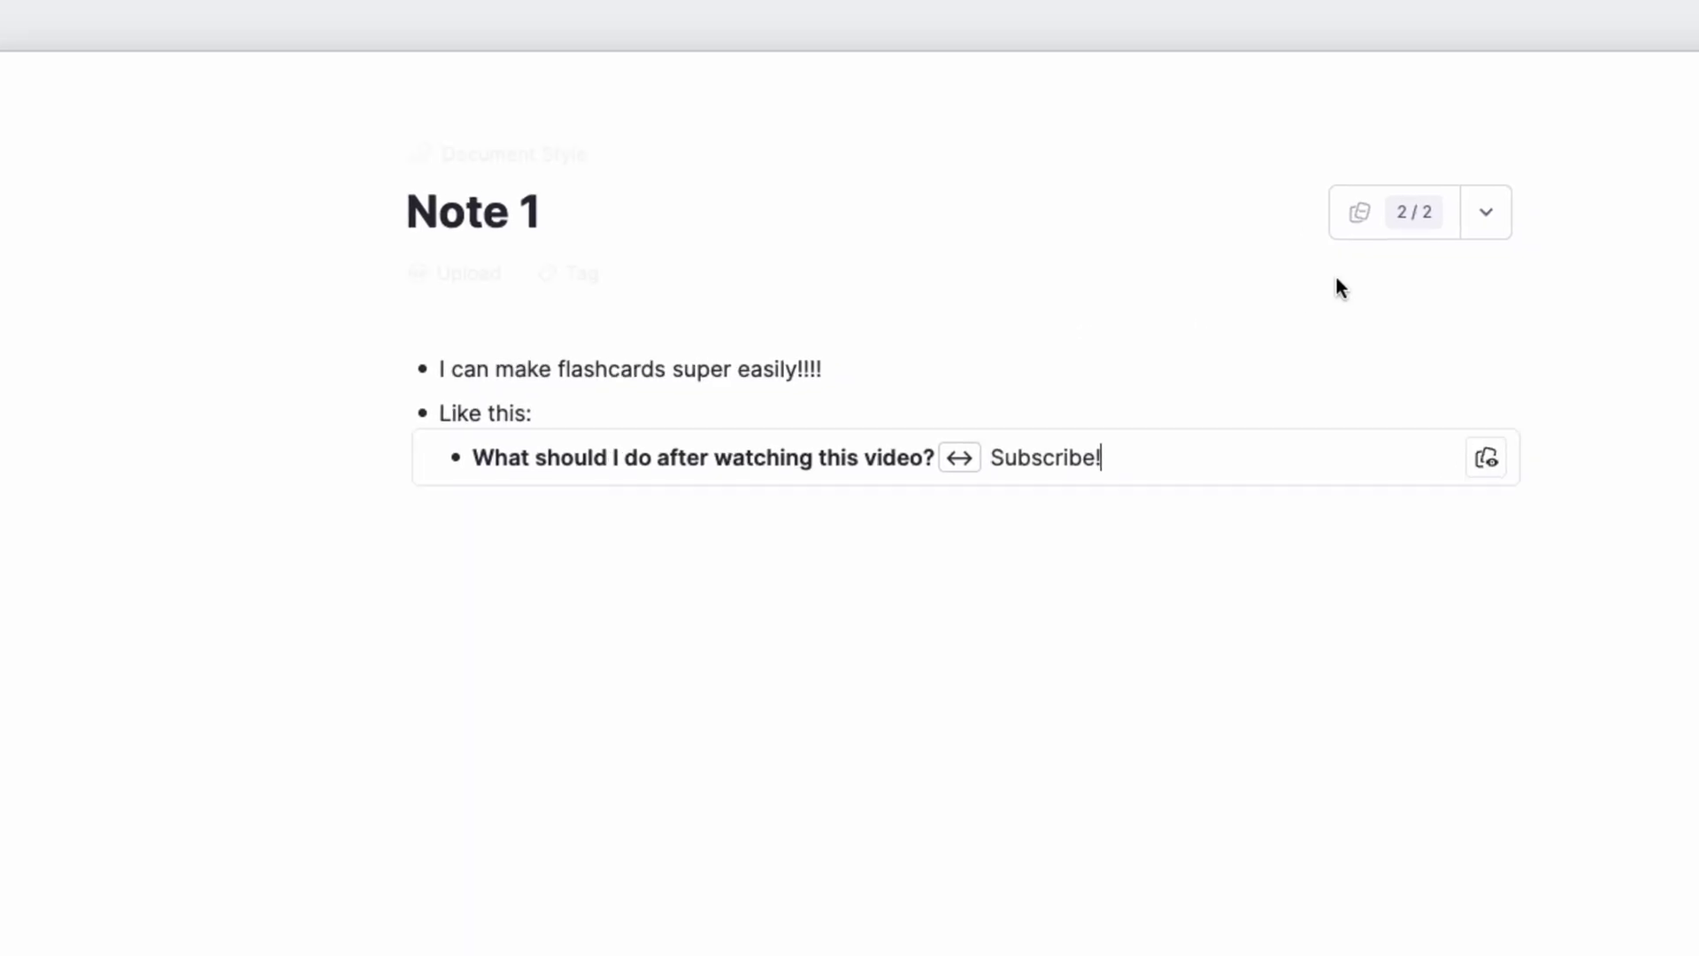
pyautogui.click(1368, 221)
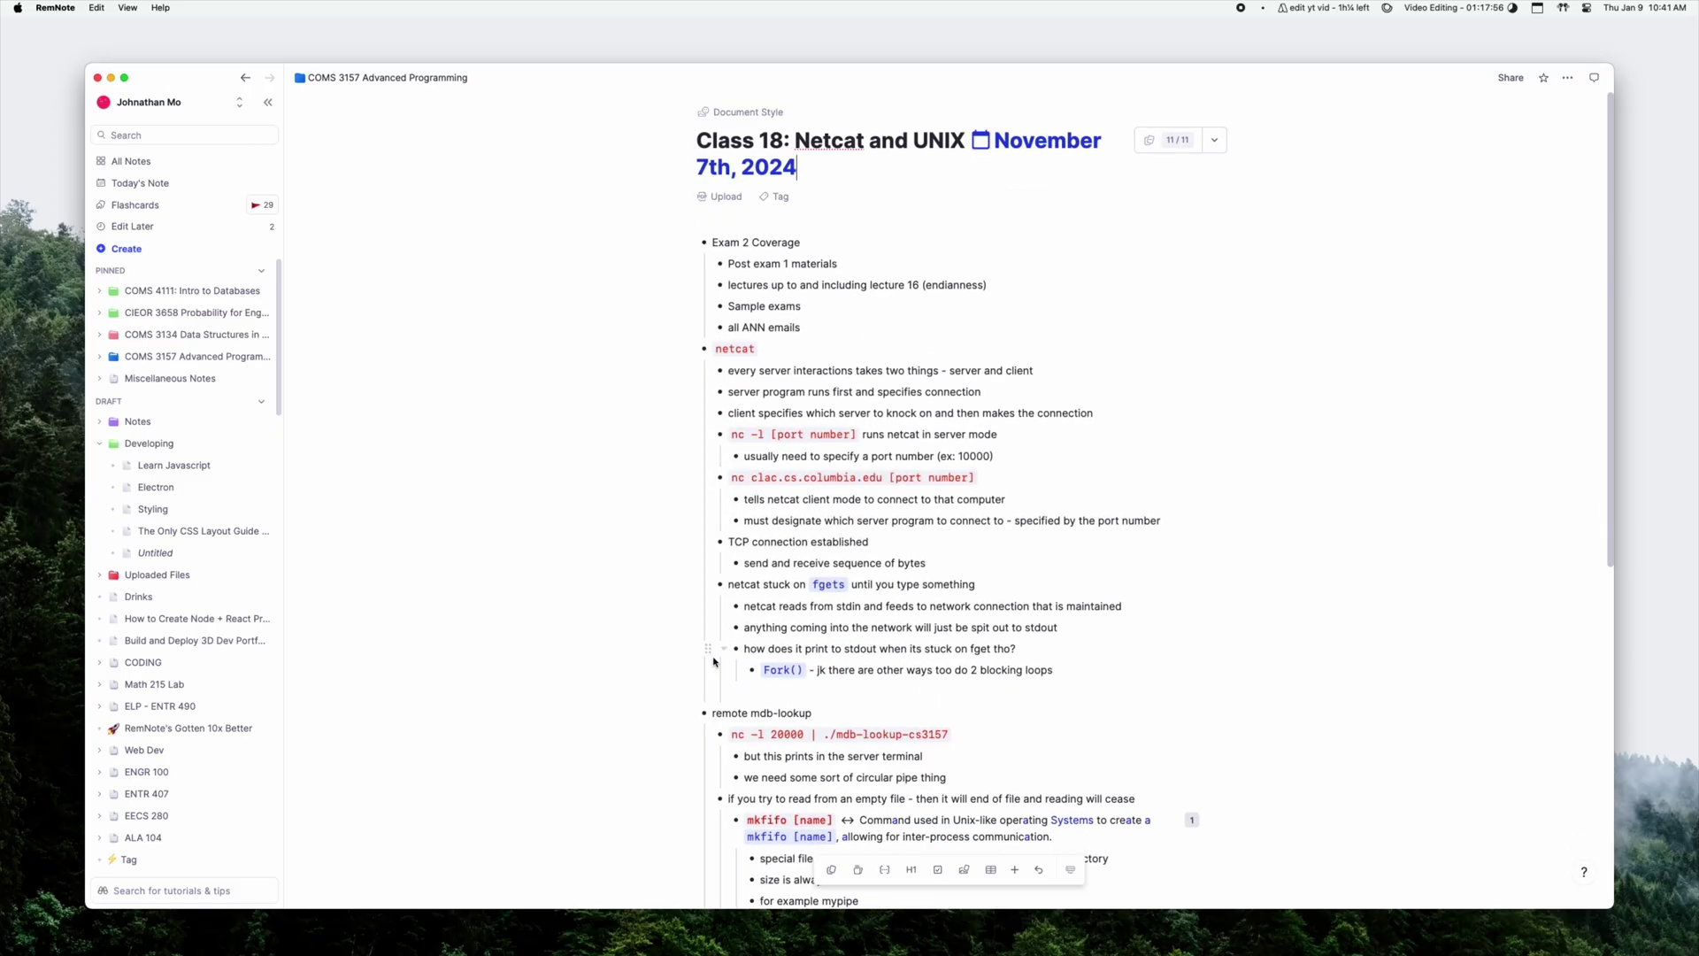
pyautogui.scroll(-10, 715, 656)
# Step: Jump to the Drinks note, then set the All Notes list to show every note type
pyautogui.scroll(-3, 714, 656)
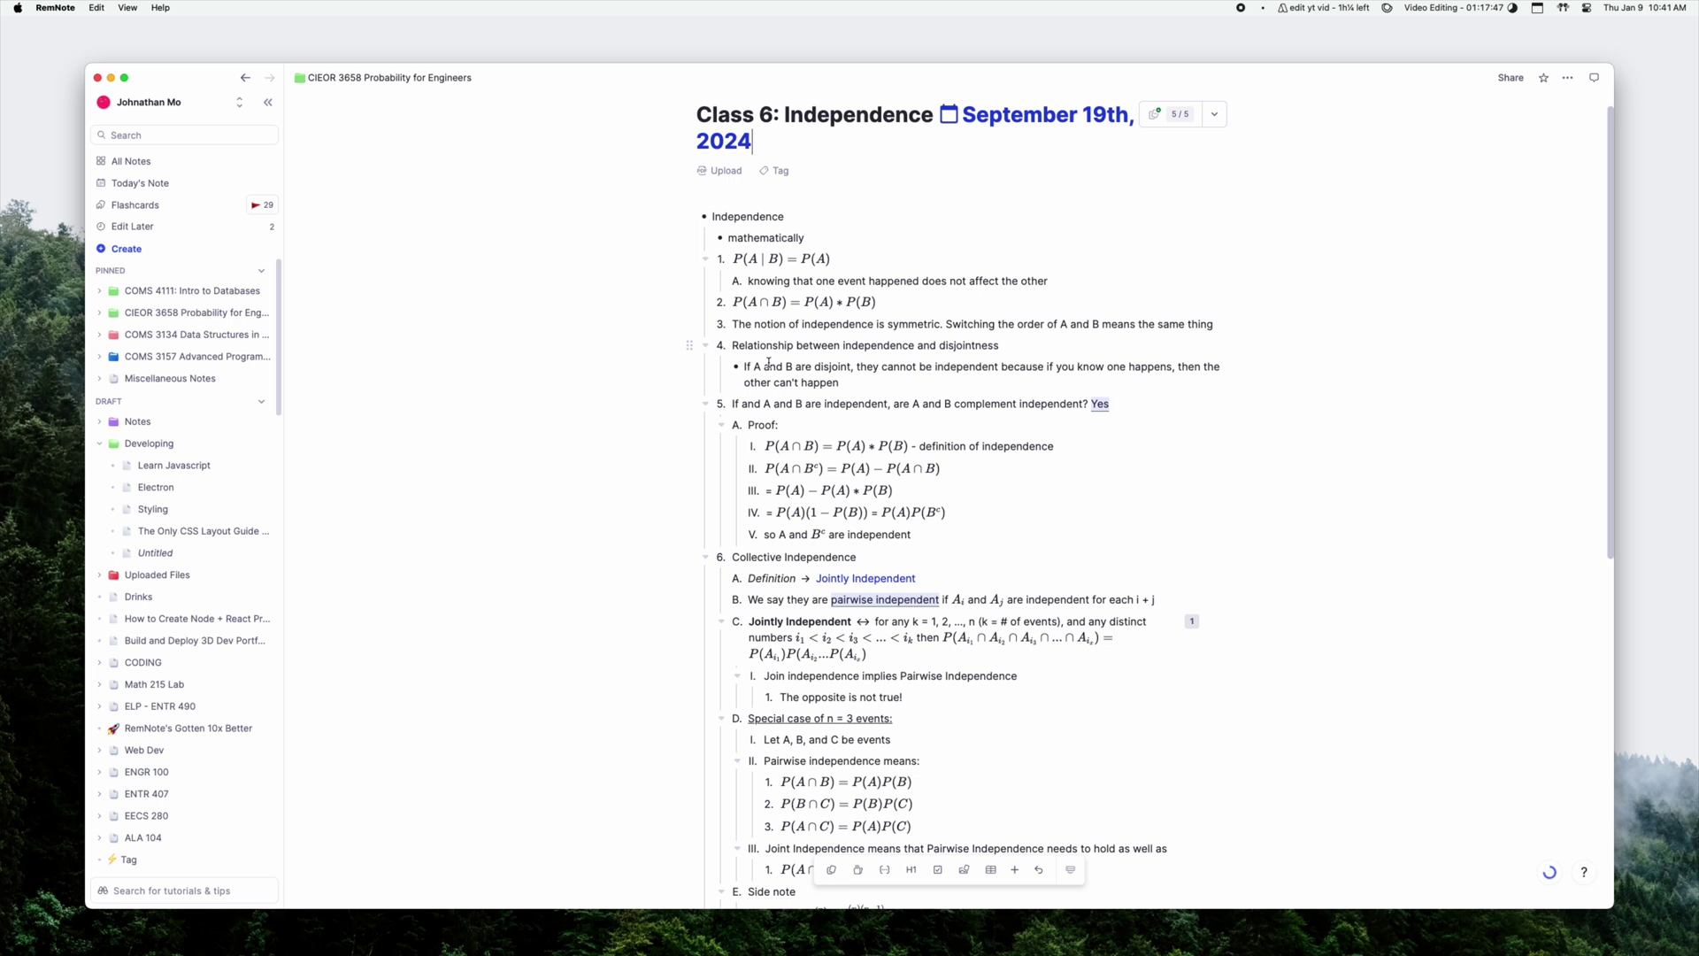
pyautogui.scroll(-1, 768, 363)
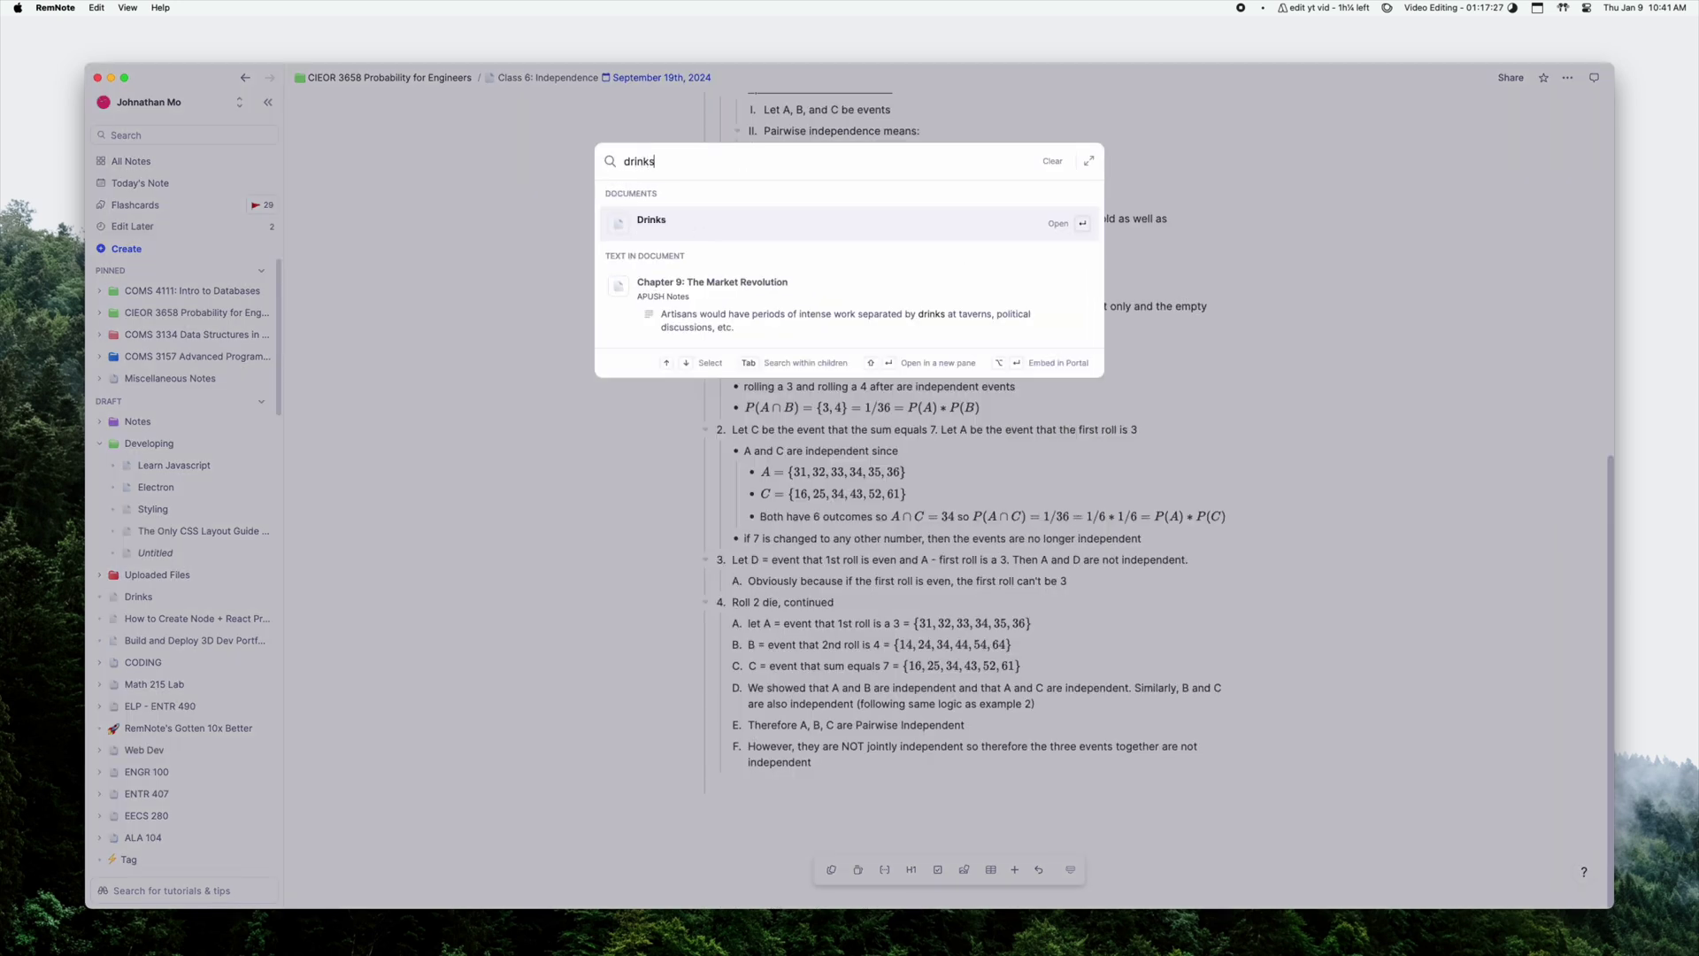
pyautogui.press('Return')
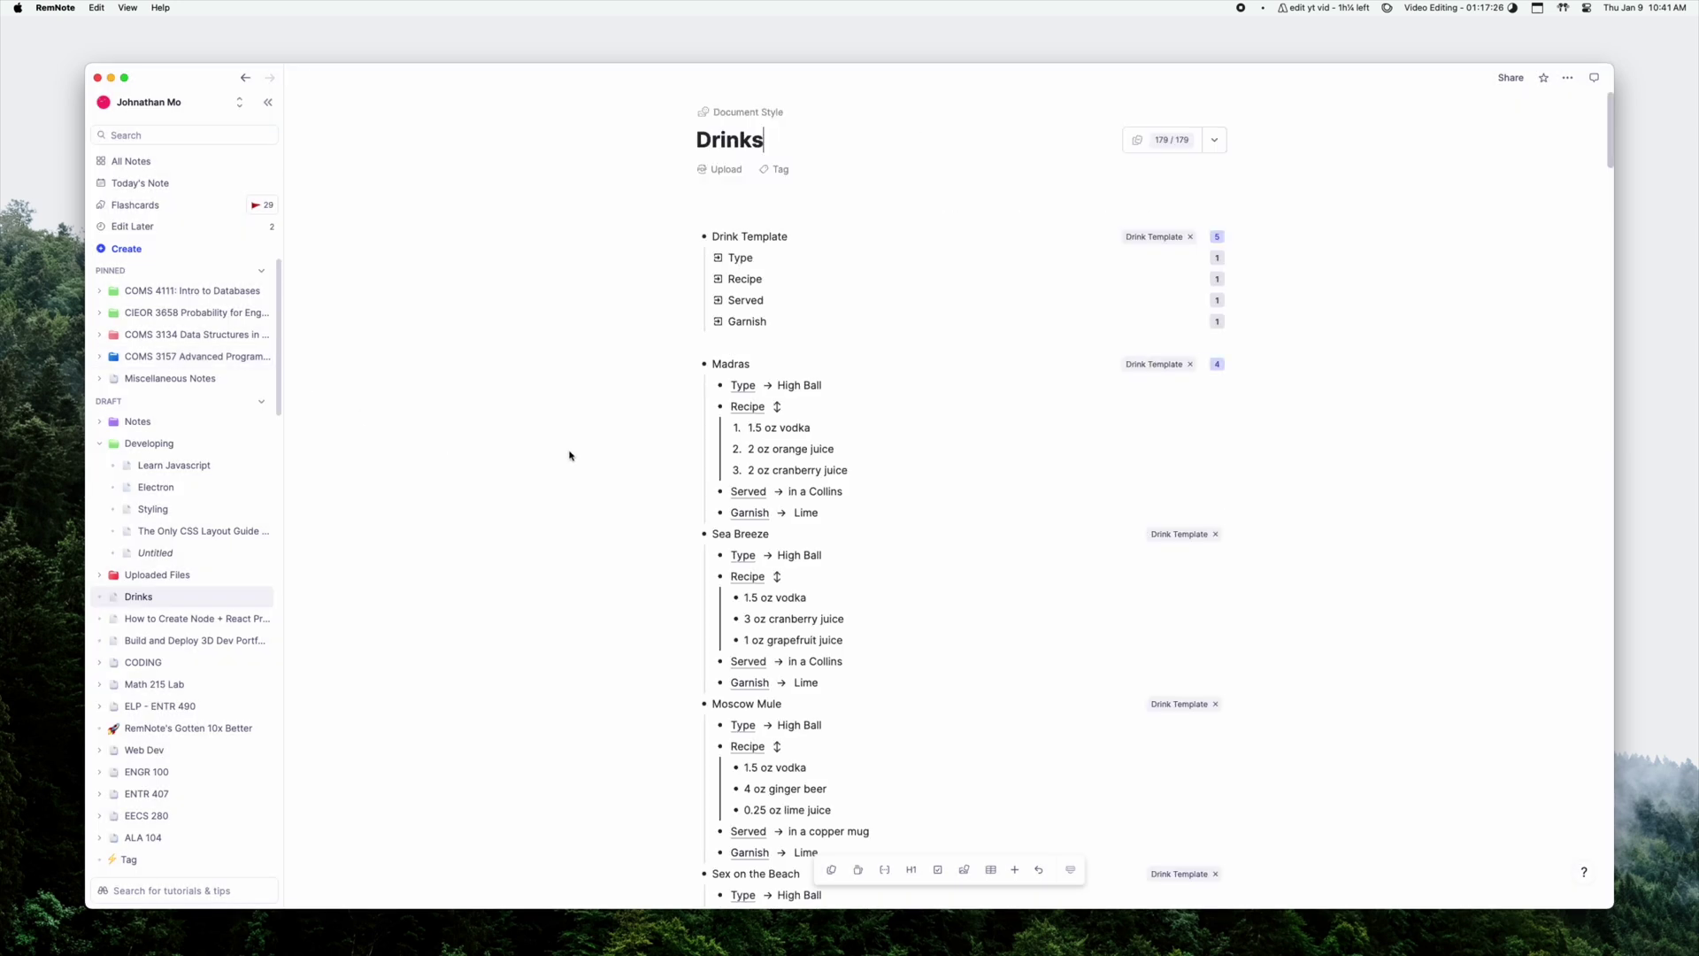
pyautogui.scroll(-3, 706, 421)
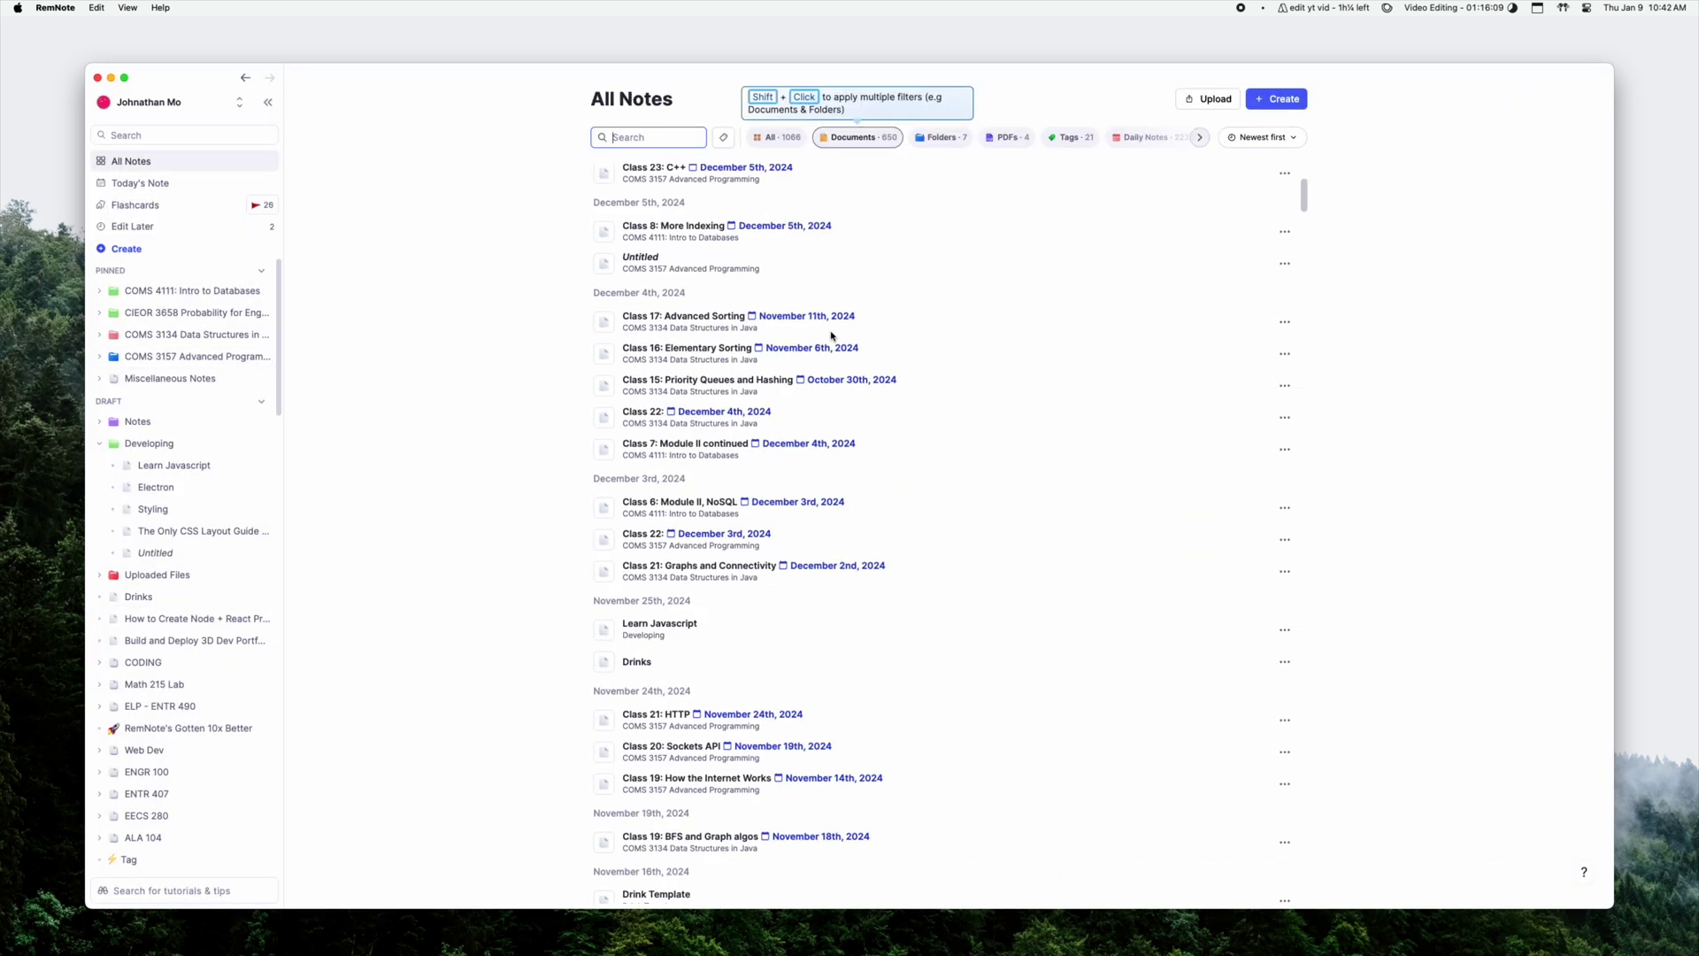
pyautogui.scroll(-2, 832, 336)
pyautogui.click(781, 141)
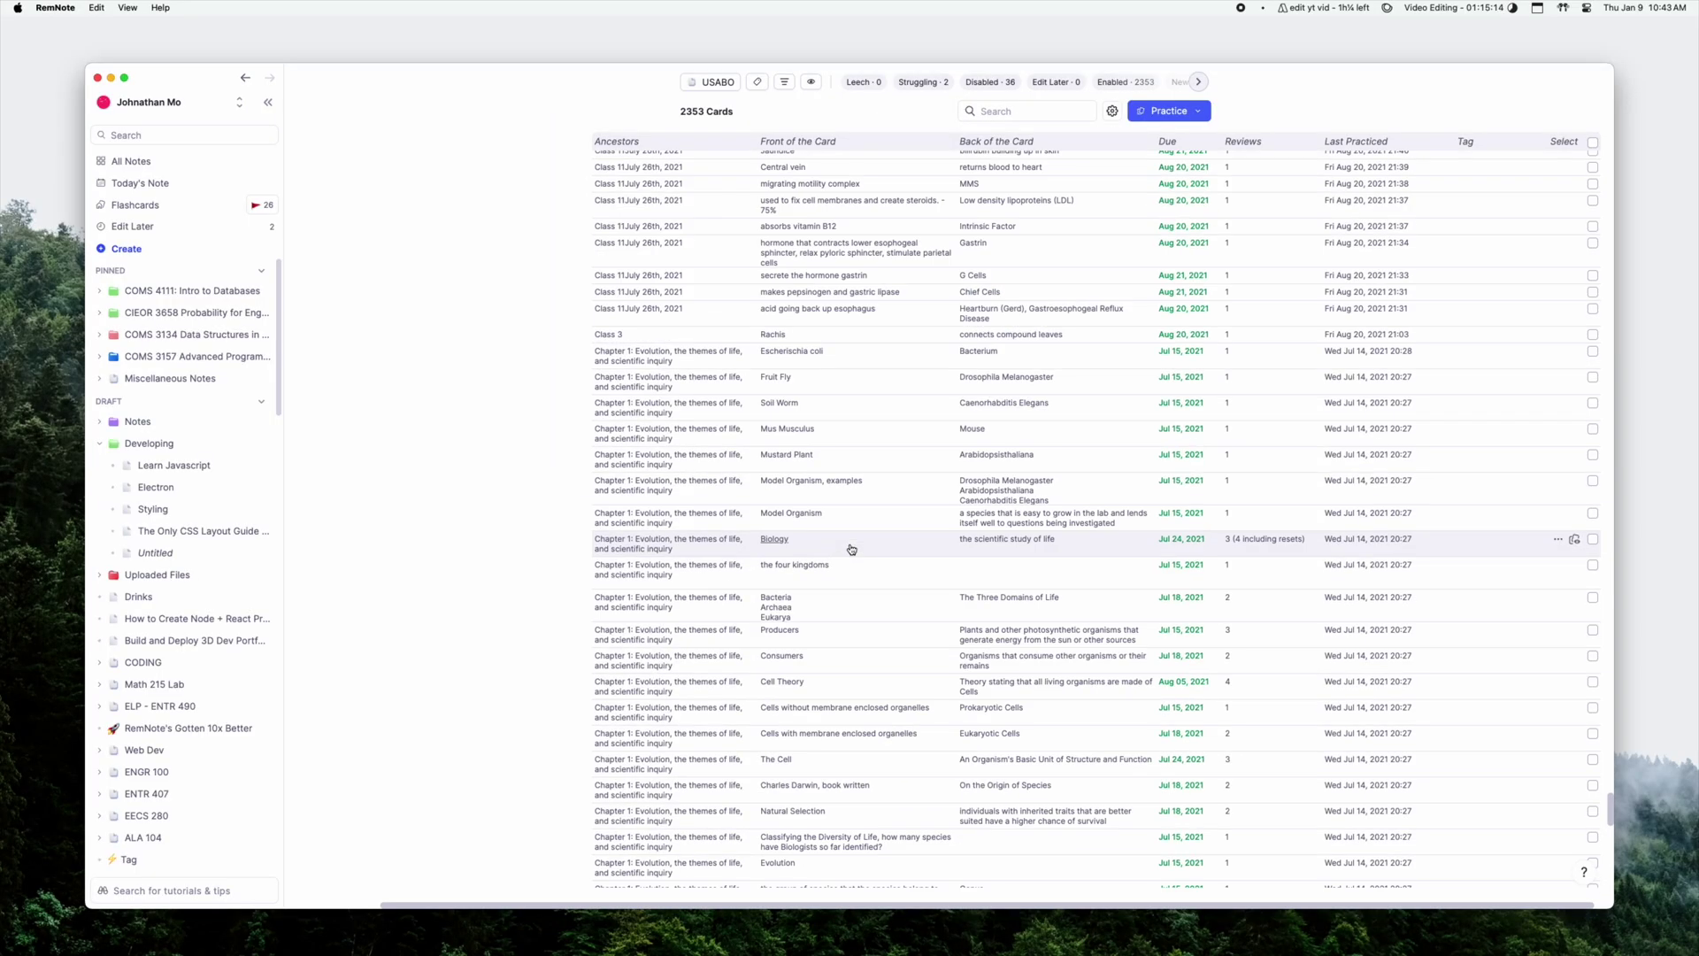
pyautogui.scroll(-15, 852, 550)
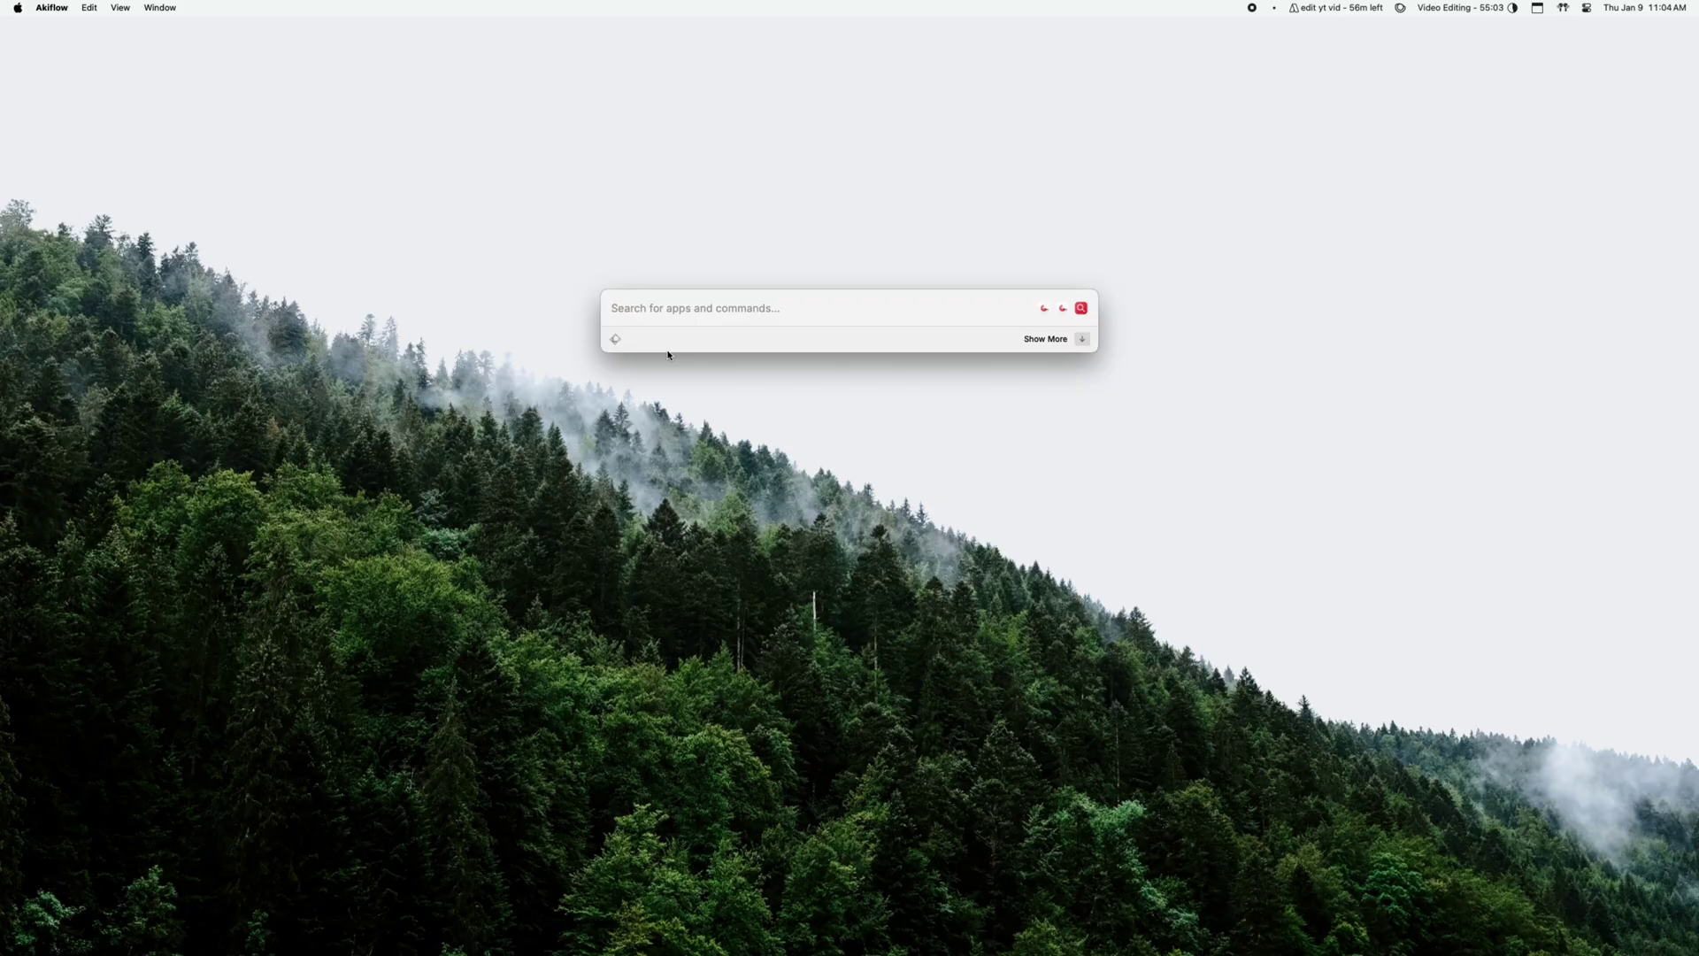
# Step: Launch Akiflow with 'ak' from Raycast and switch to the Inbox list
pyautogui.write('ak')
pyautogui.press('Return')
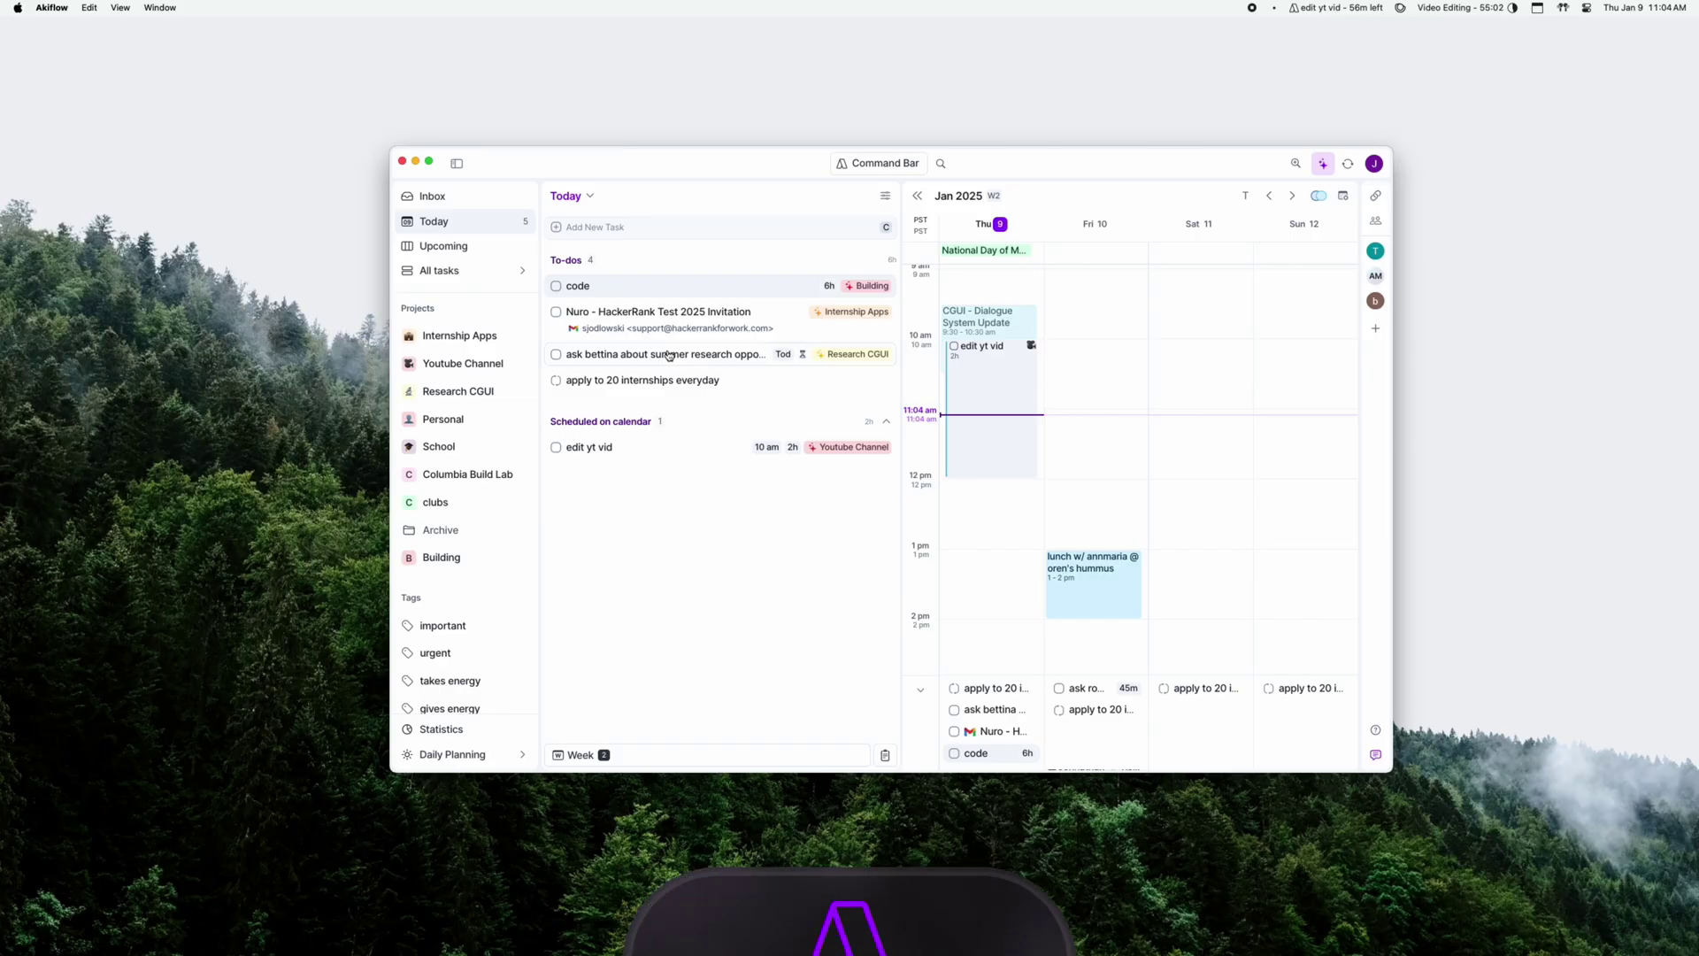
pyautogui.click(476, 202)
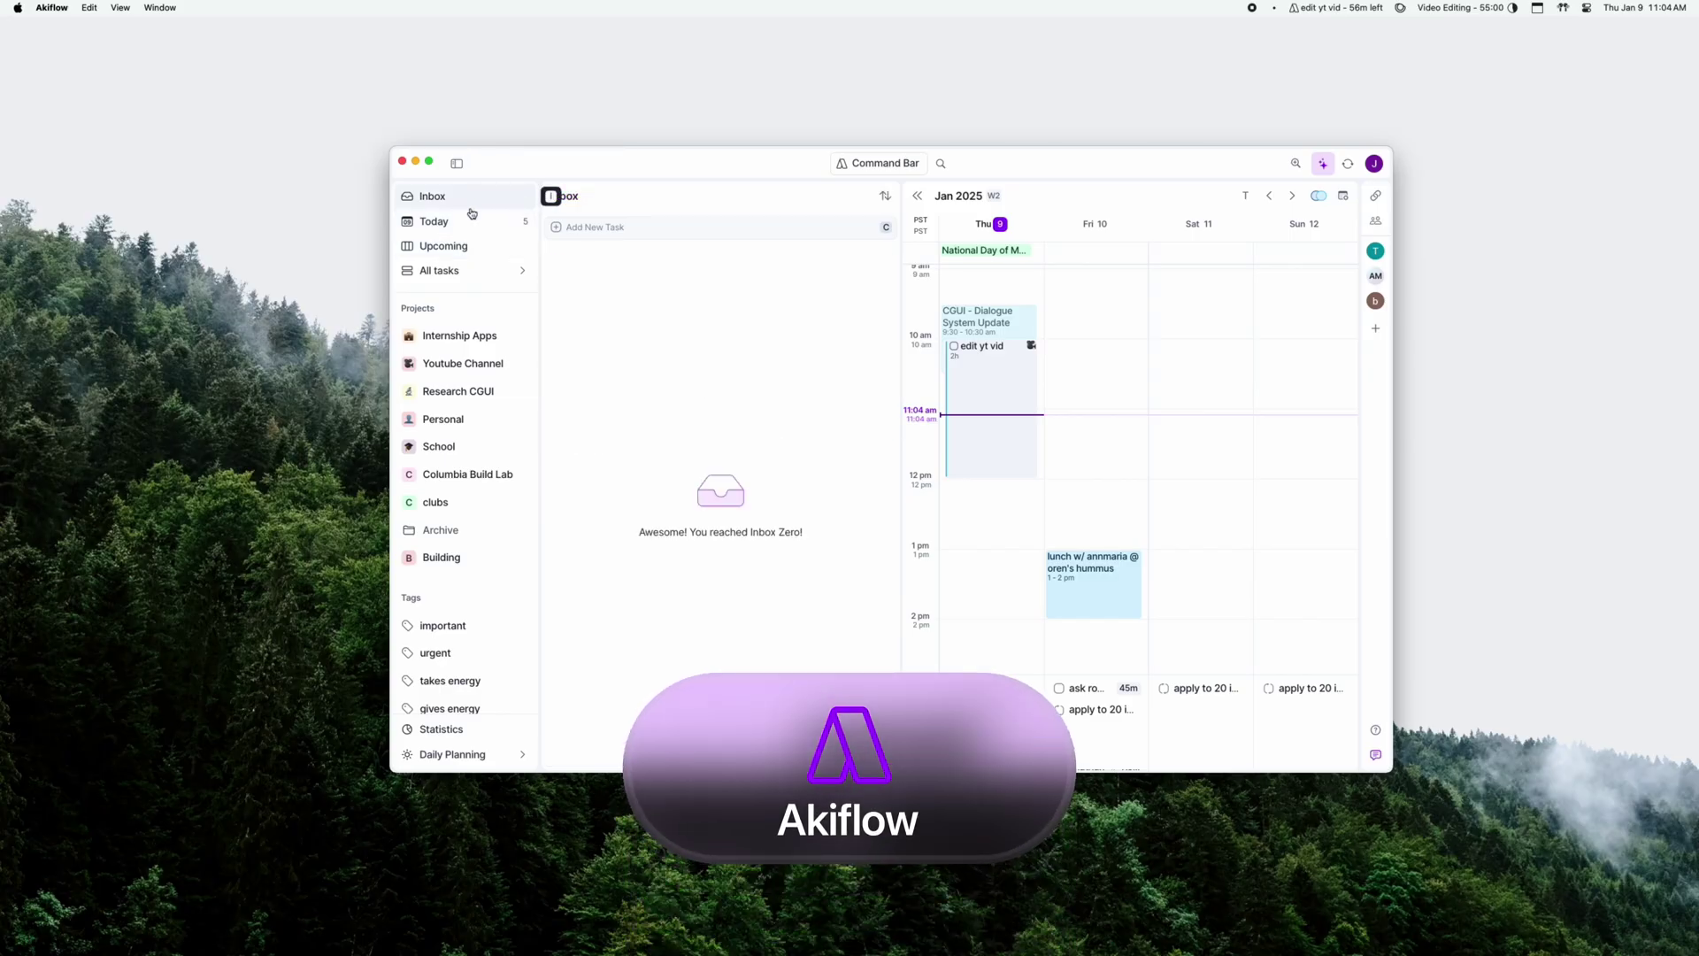
pyautogui.click(469, 223)
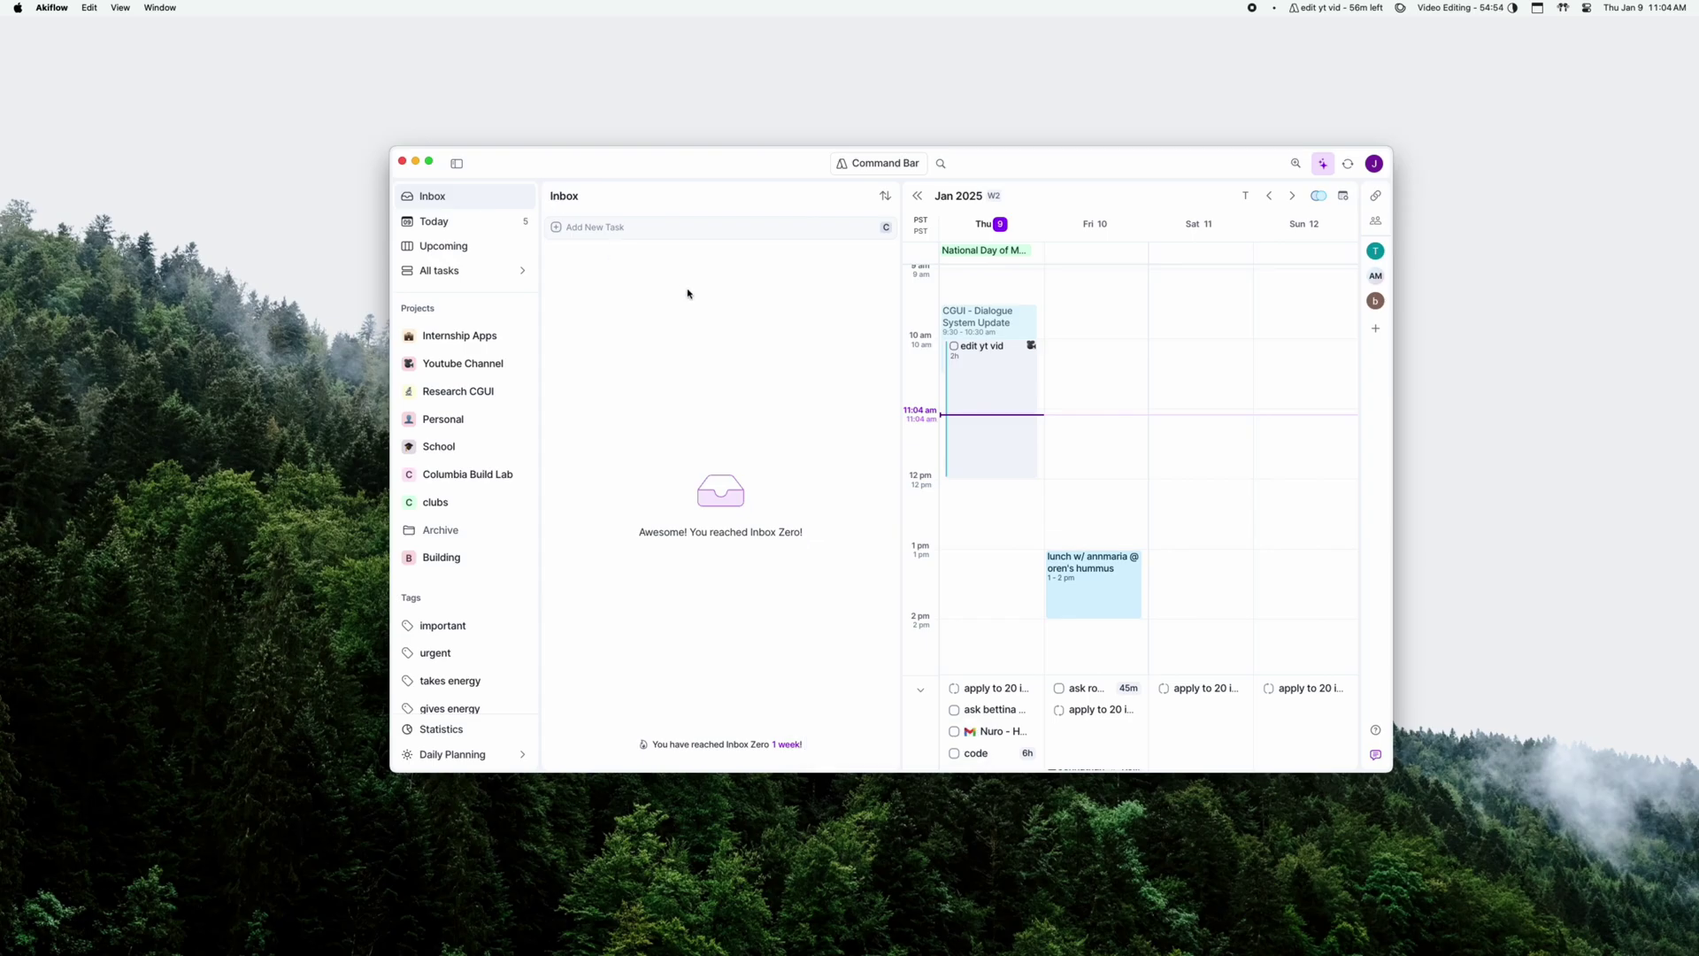
# Step: Start a new Inbox task and type its title, 'Test task'
pyautogui.click(679, 232)
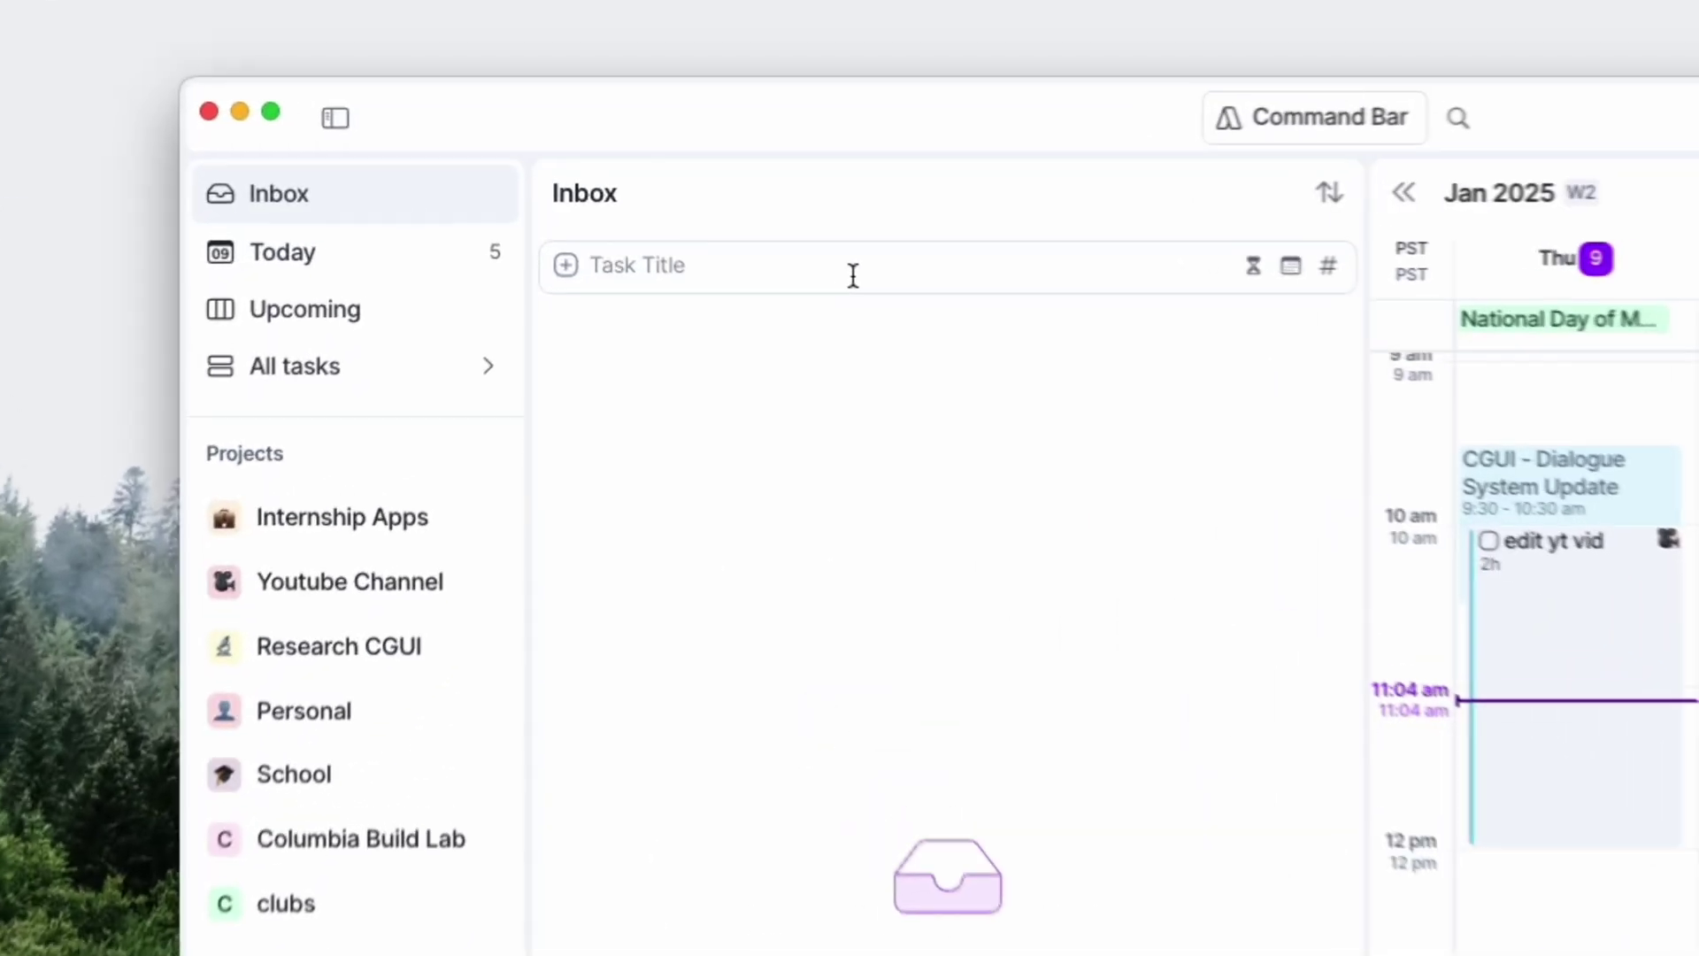
pyautogui.write('Testt')
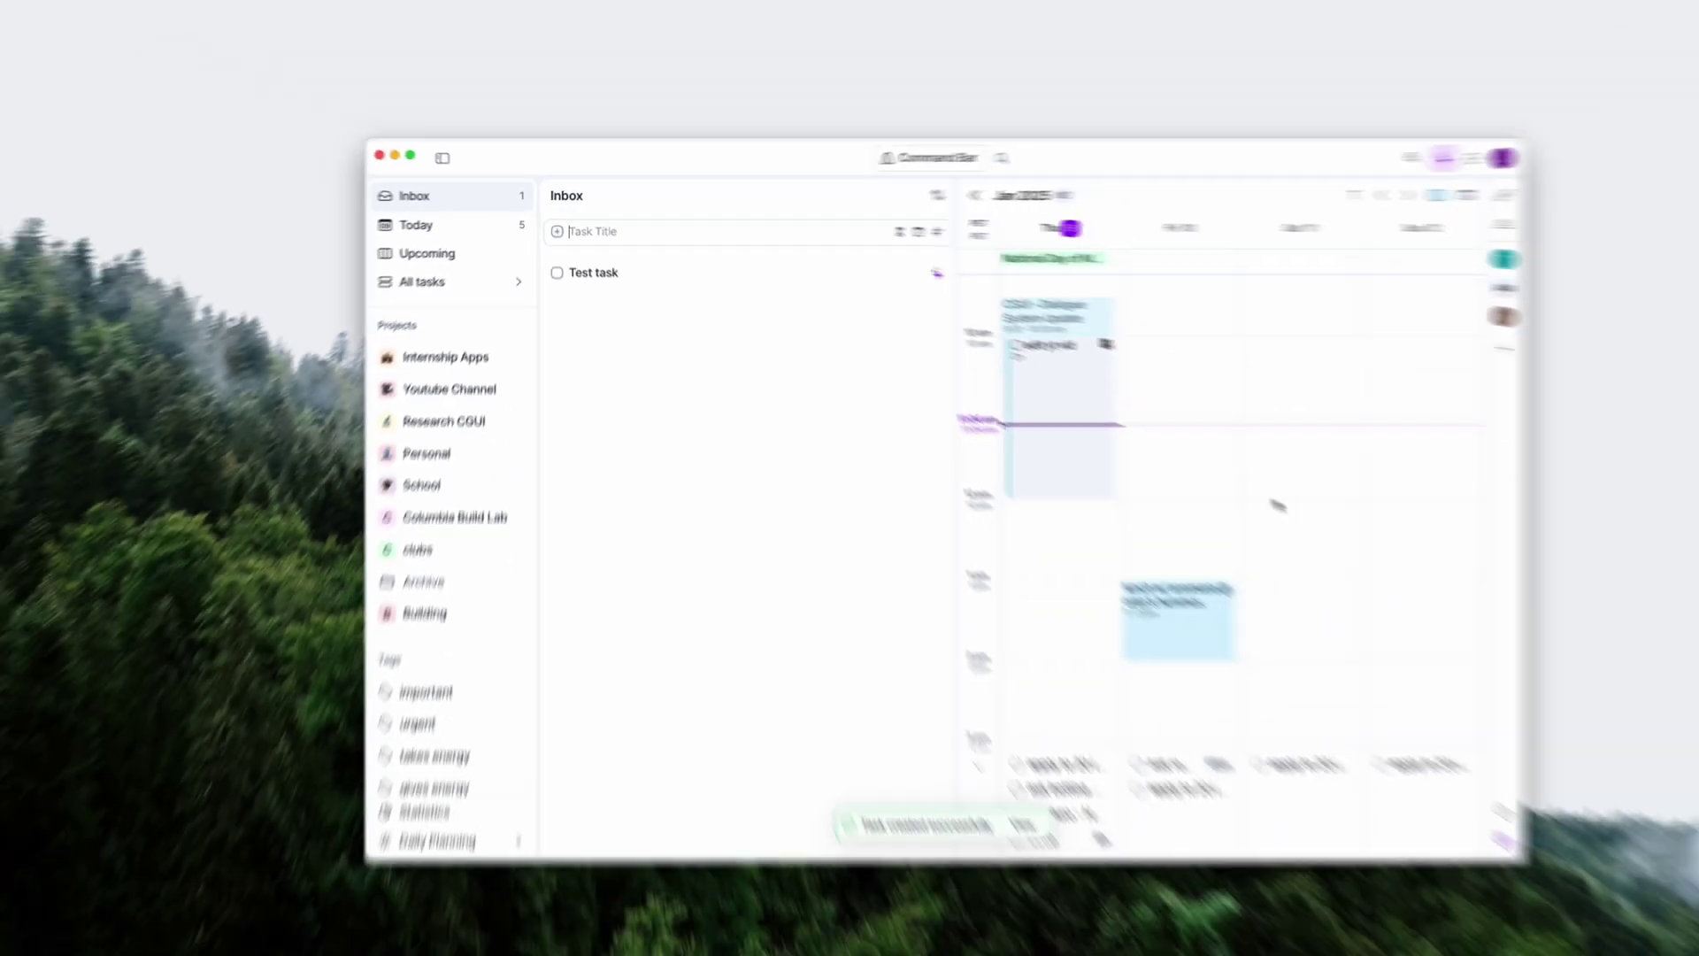
pyautogui.scroll(-5, 1178, 463)
pyautogui.scroll(3, 1100, 447)
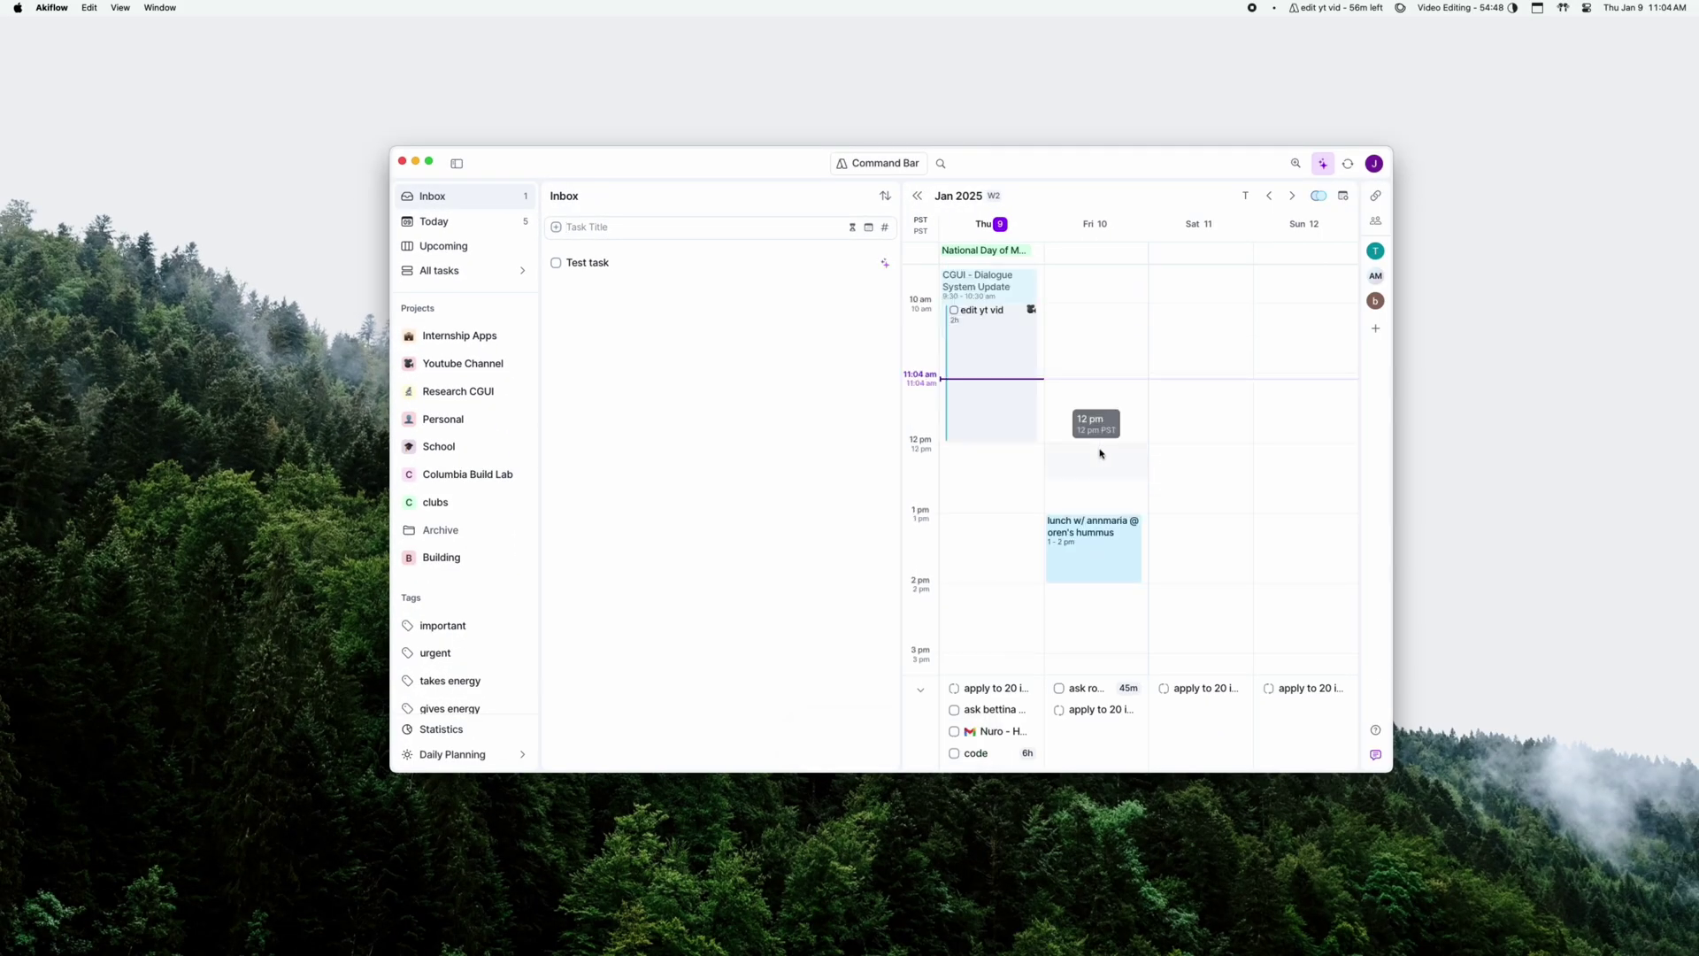
pyautogui.hscroll(-5, 1103, 452)
pyautogui.hscroll(3, 1104, 458)
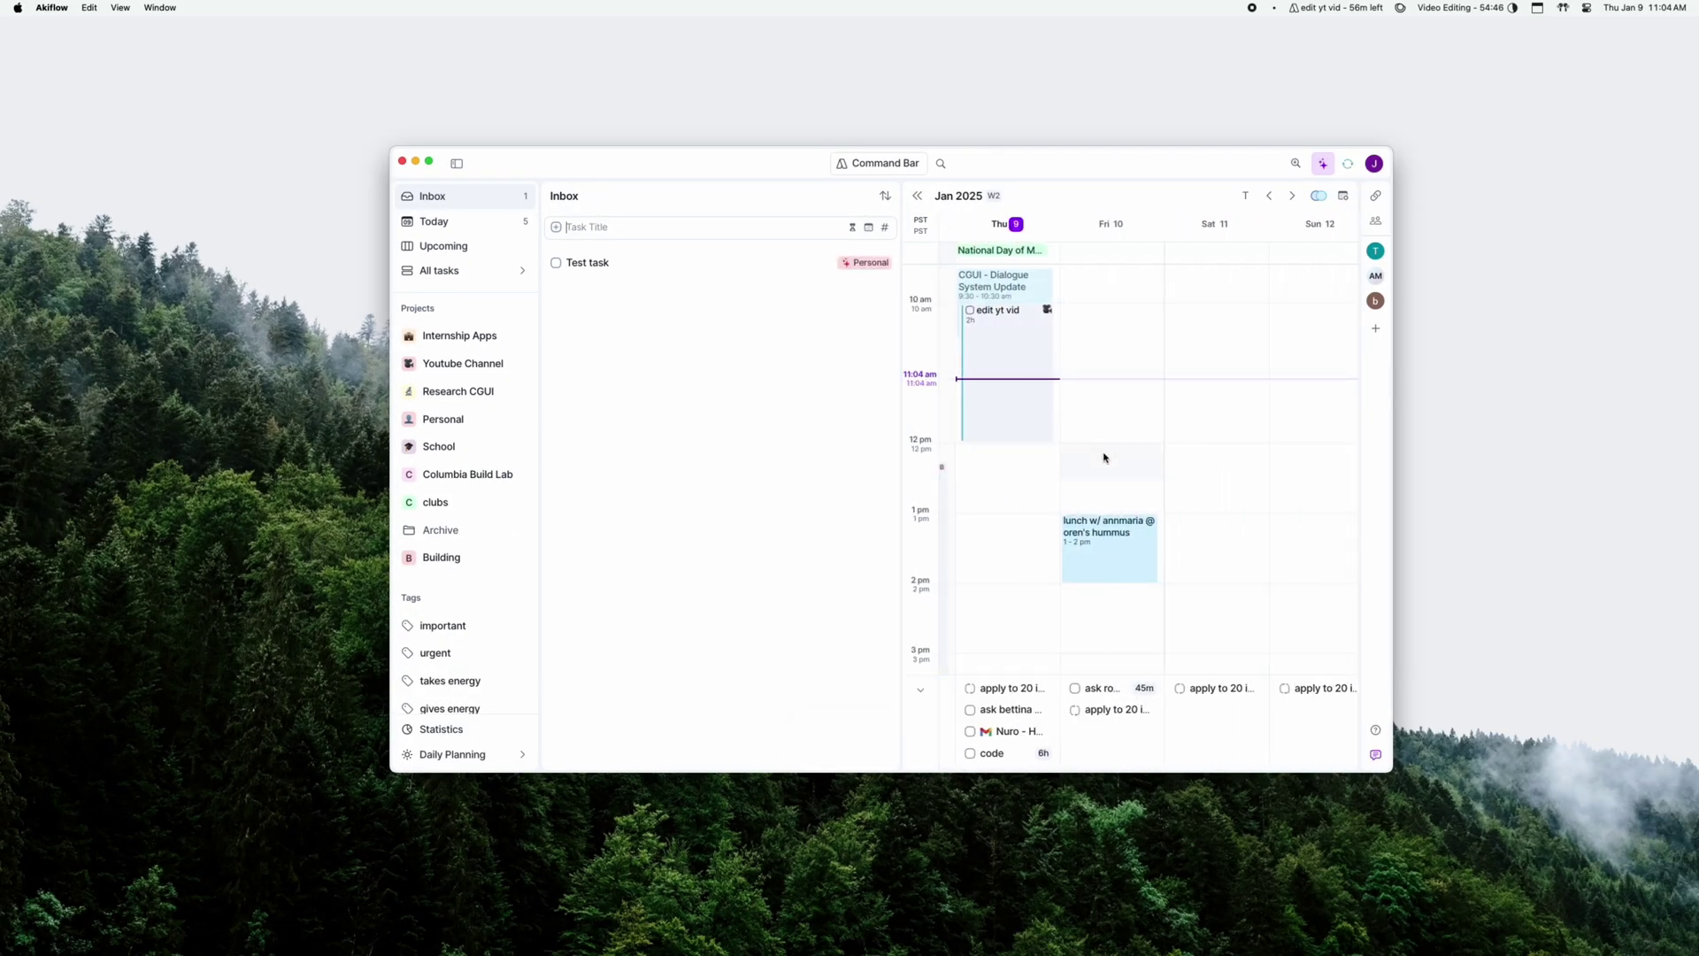
# Step: Capture the task 'aki flow test capture' with the global quick-add bar and return to Akiflow
pyautogui.hotkey('ctrl', 'space')
pyautogui.write('aki')
pyautogui.write(' fl')
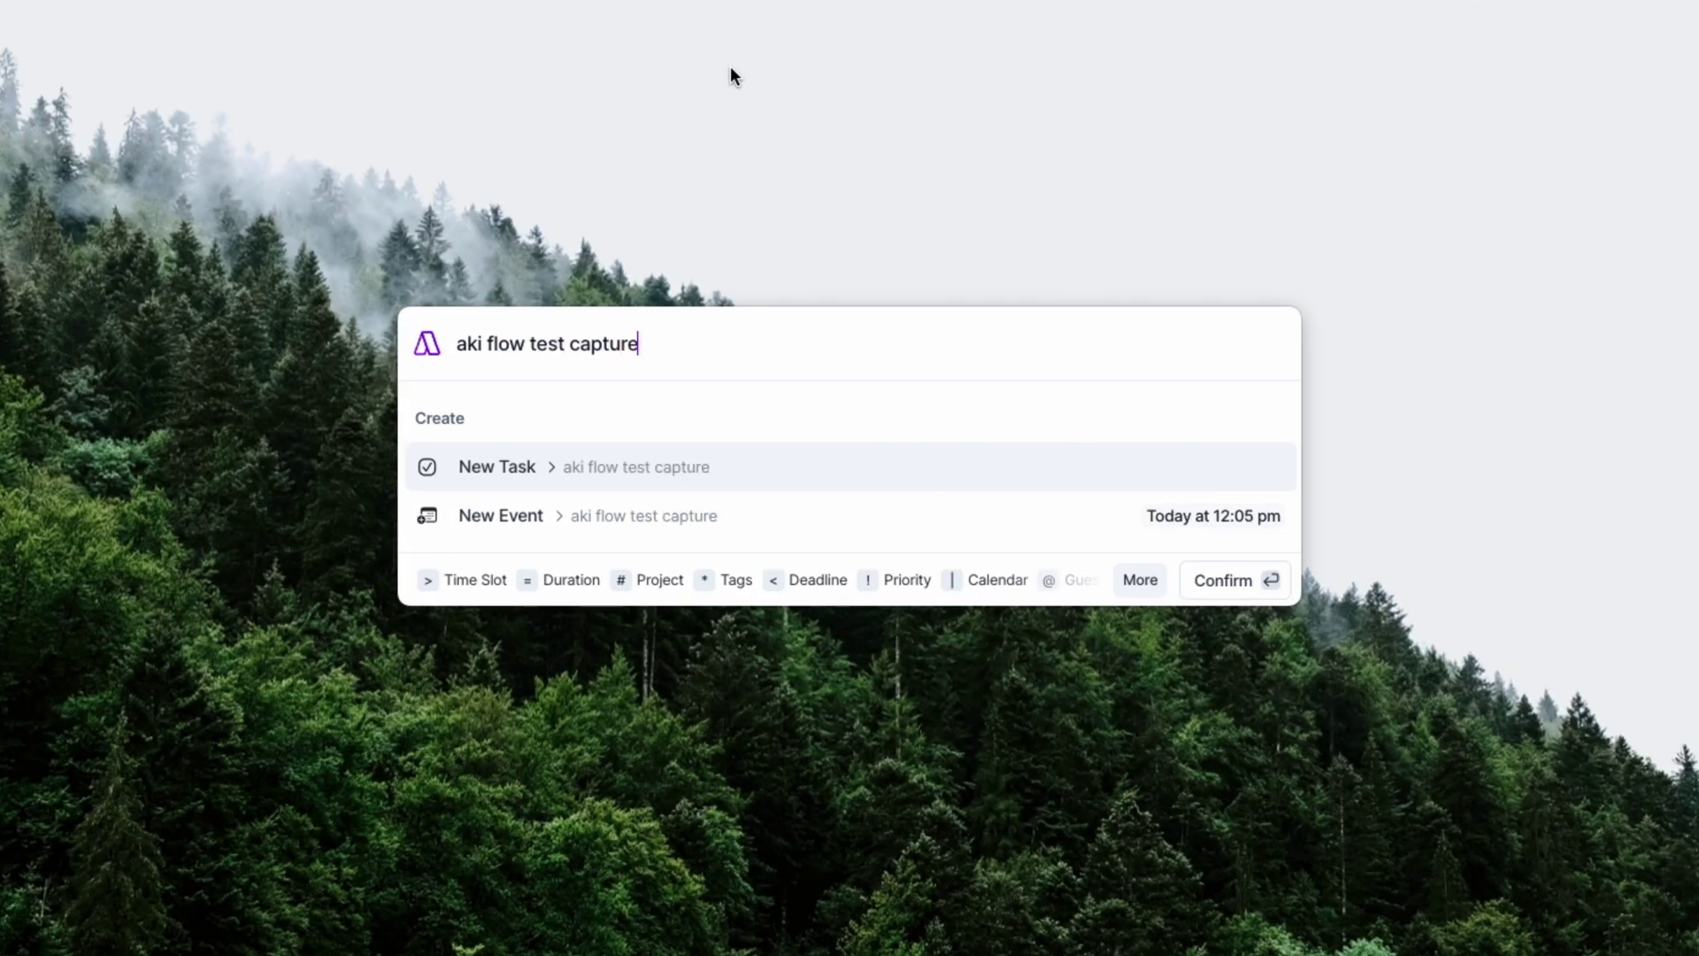
pyautogui.write('ow test capture')
pyautogui.press('Return')
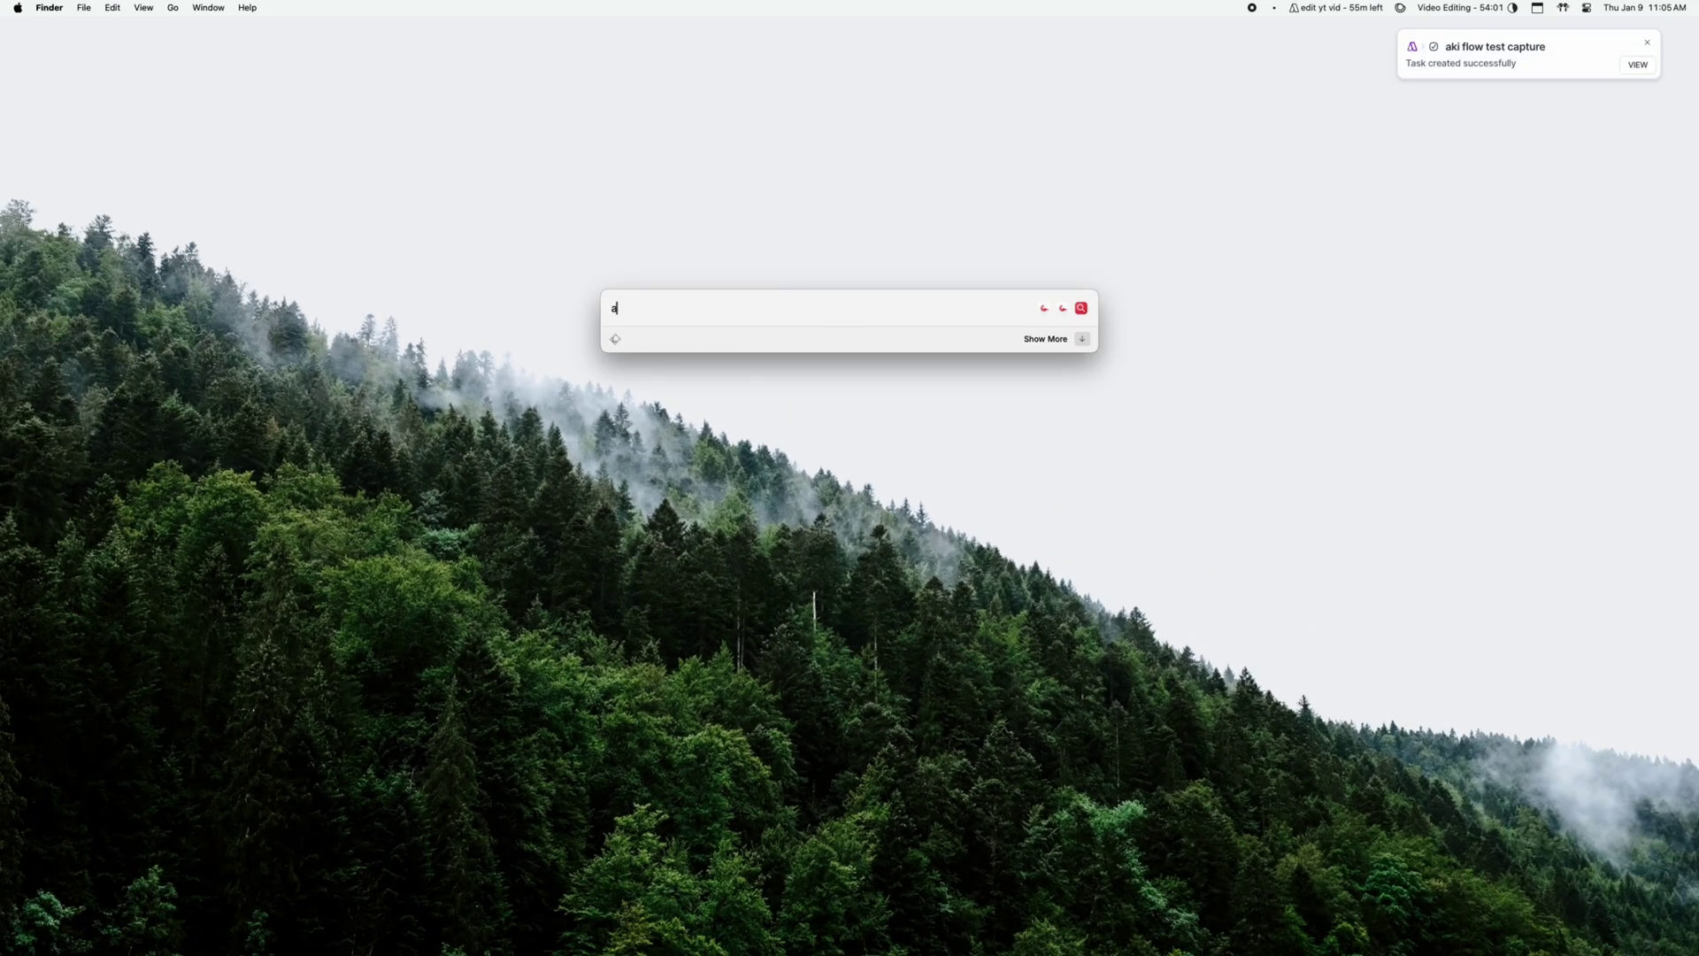
pyautogui.write('a')
pyautogui.press('Return')
# Step: Create 'new task' lasting 2h for tomorrow at 9:00 am with priority !!!
pyautogui.click(519, 204)
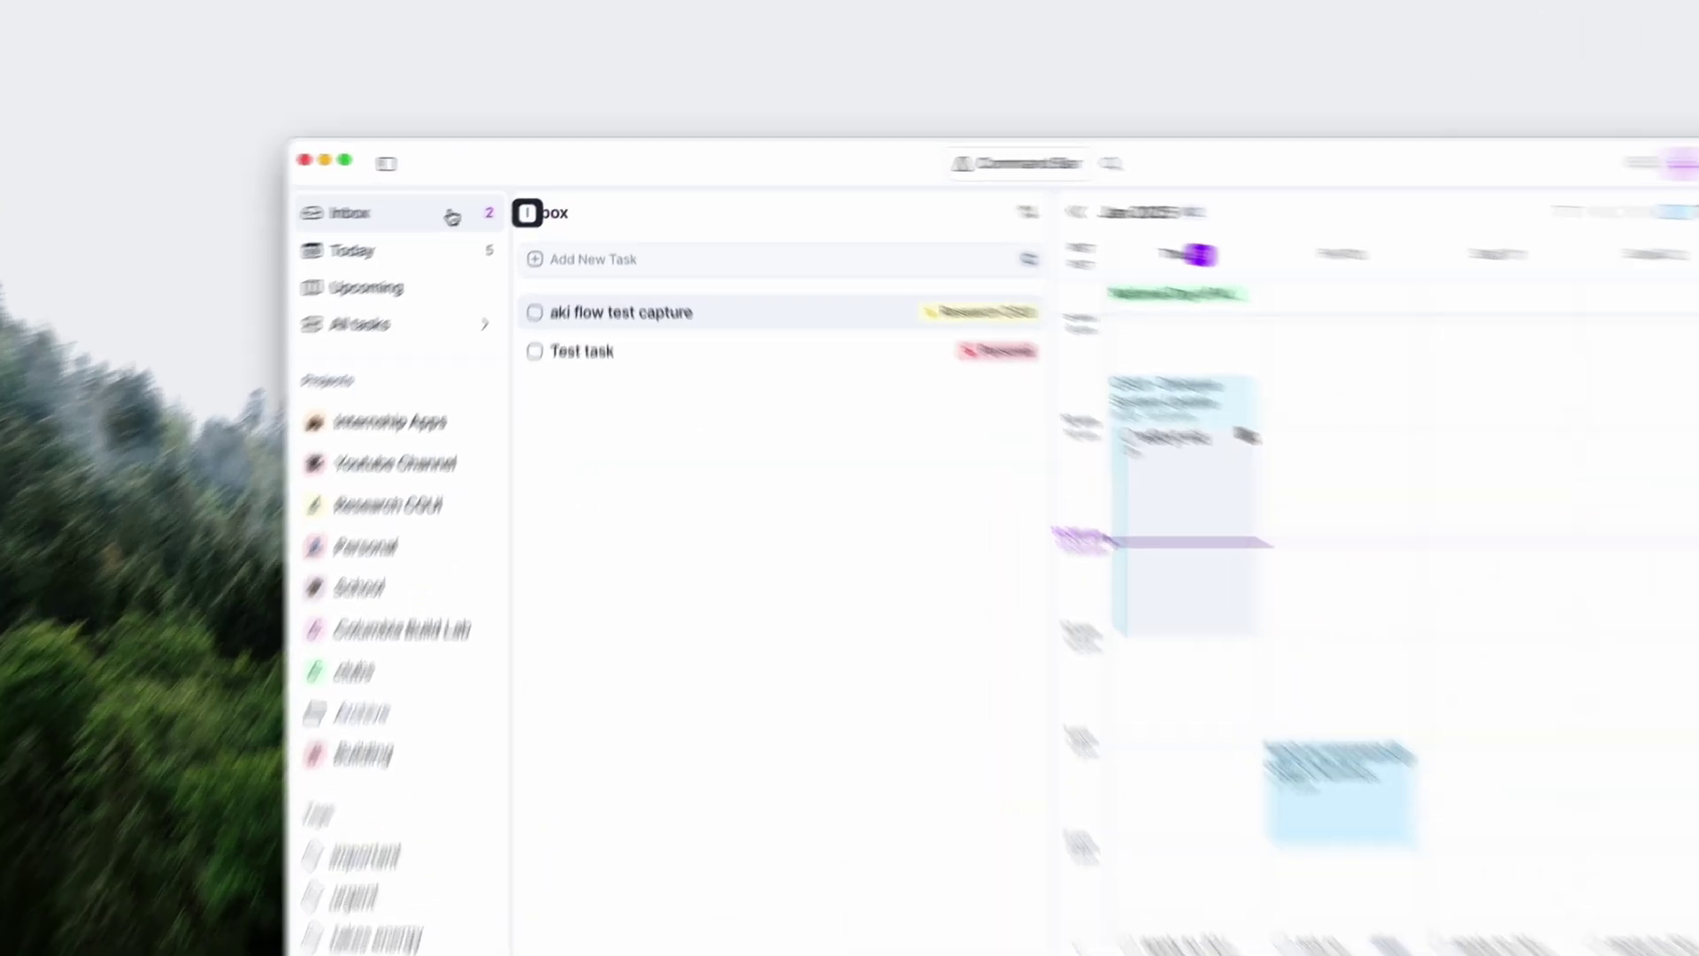
pyautogui.moveTo(616, 265); pyautogui.dragTo(599, 298)
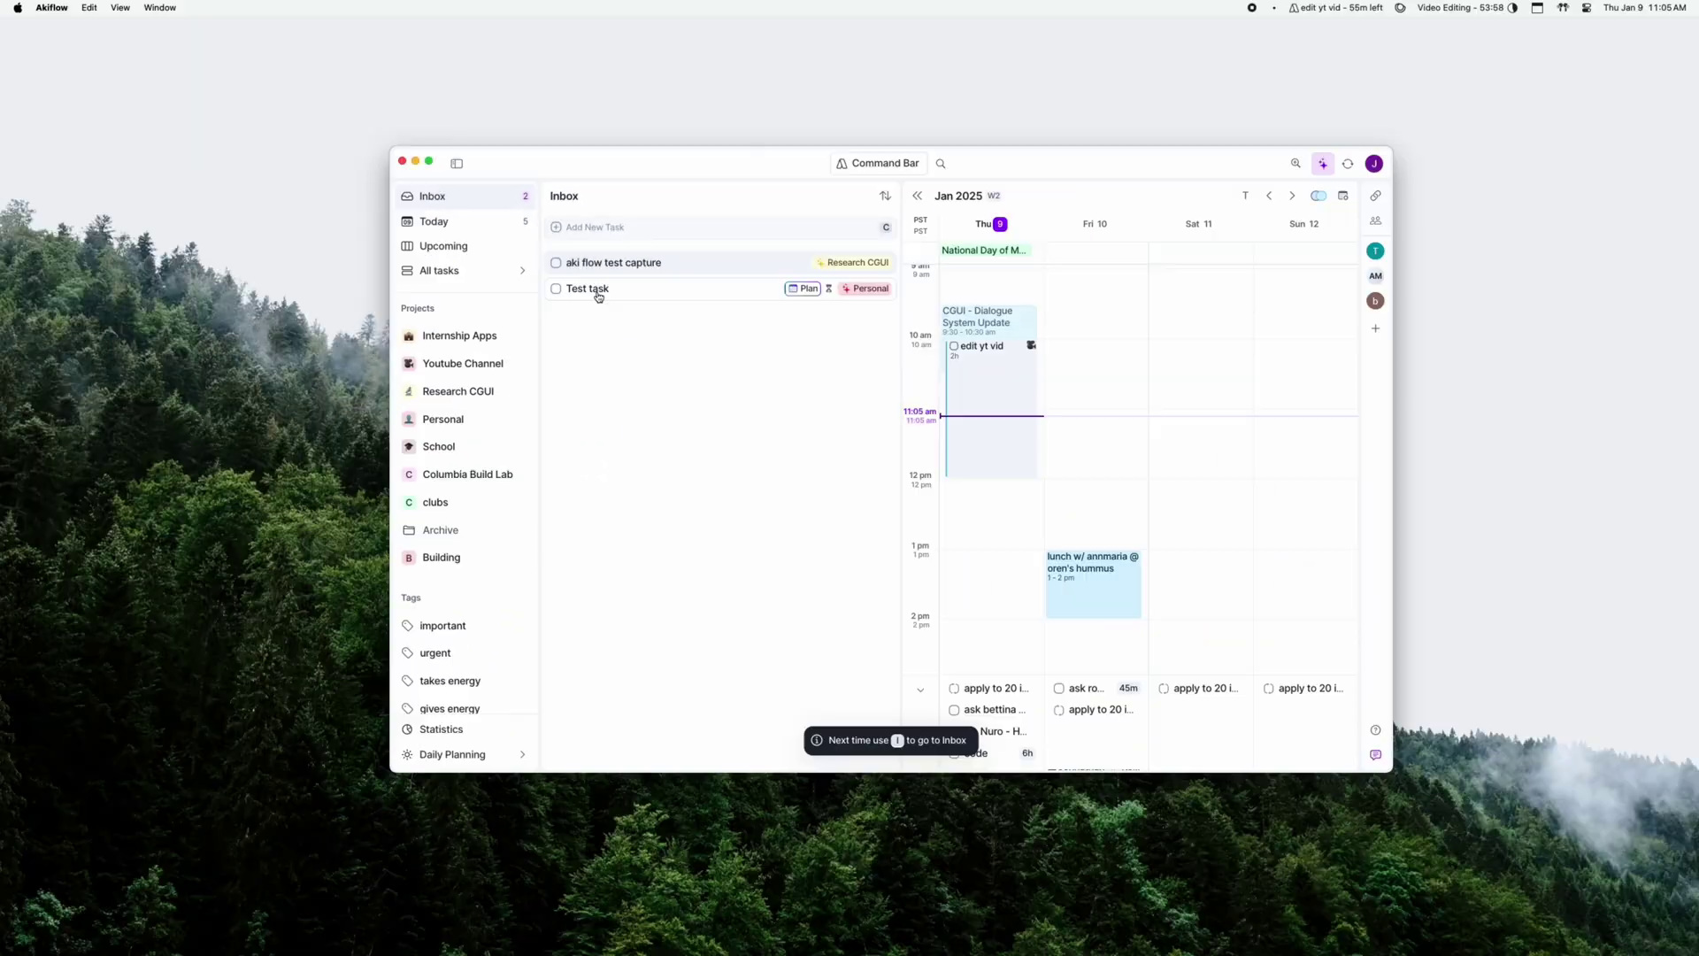
pyautogui.write('c')
pyautogui.write('new task =2h ')
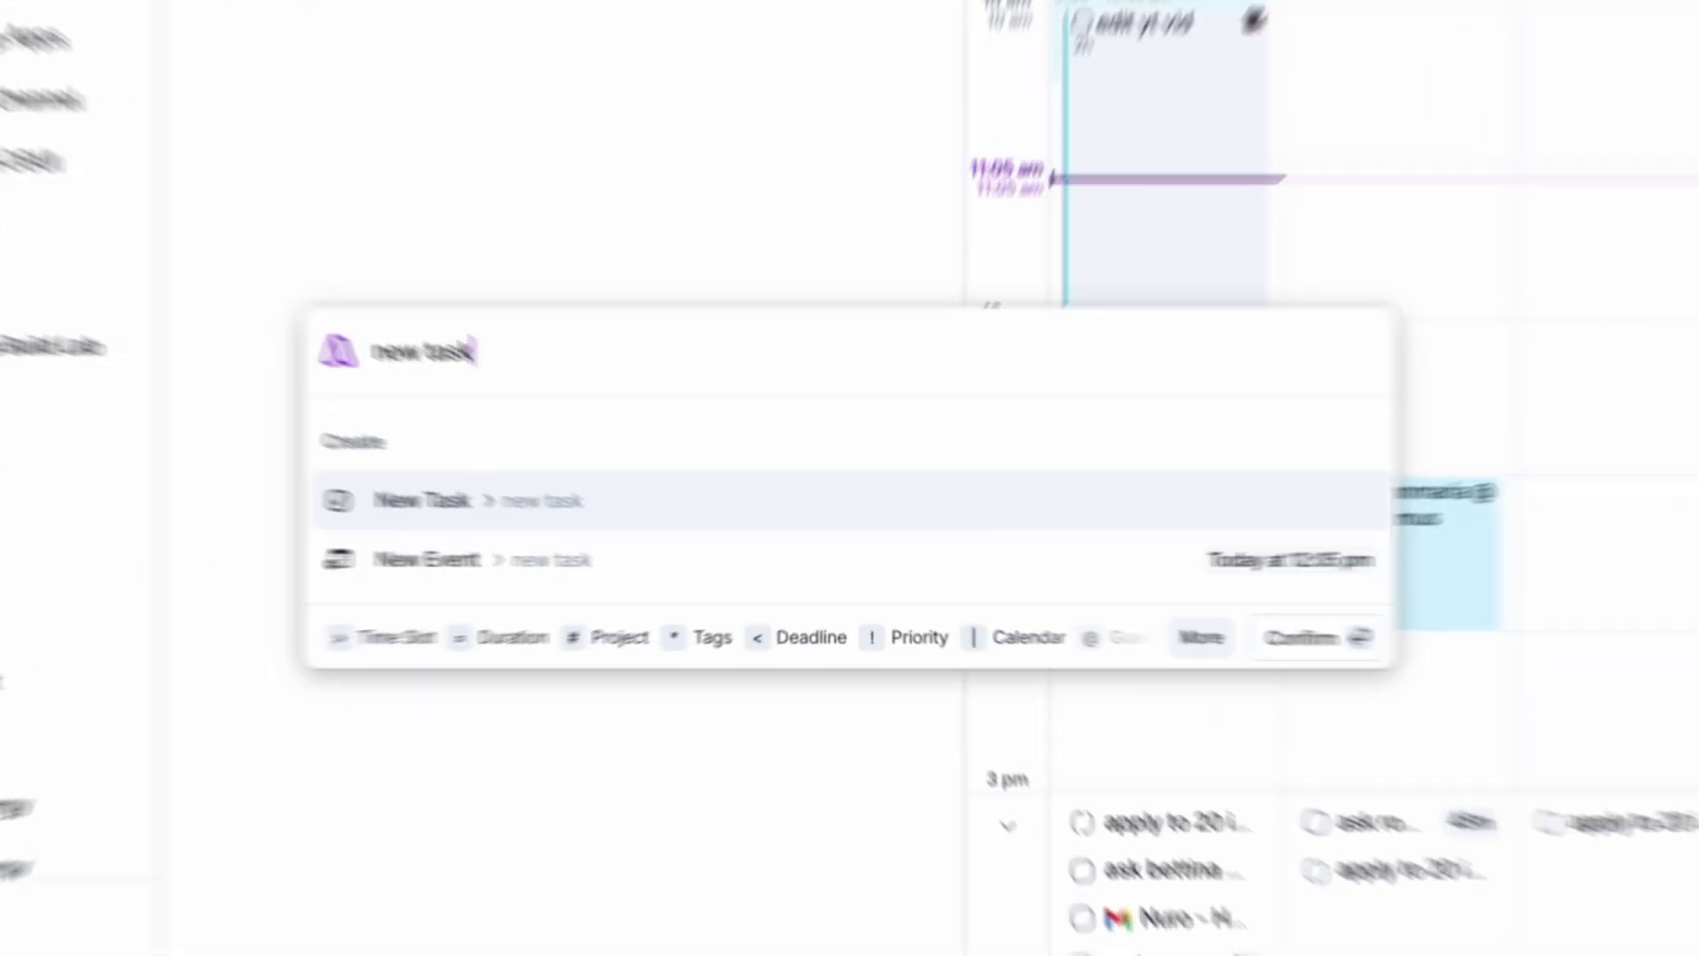
pyautogui.write('tomorrow at 9:00 am ')
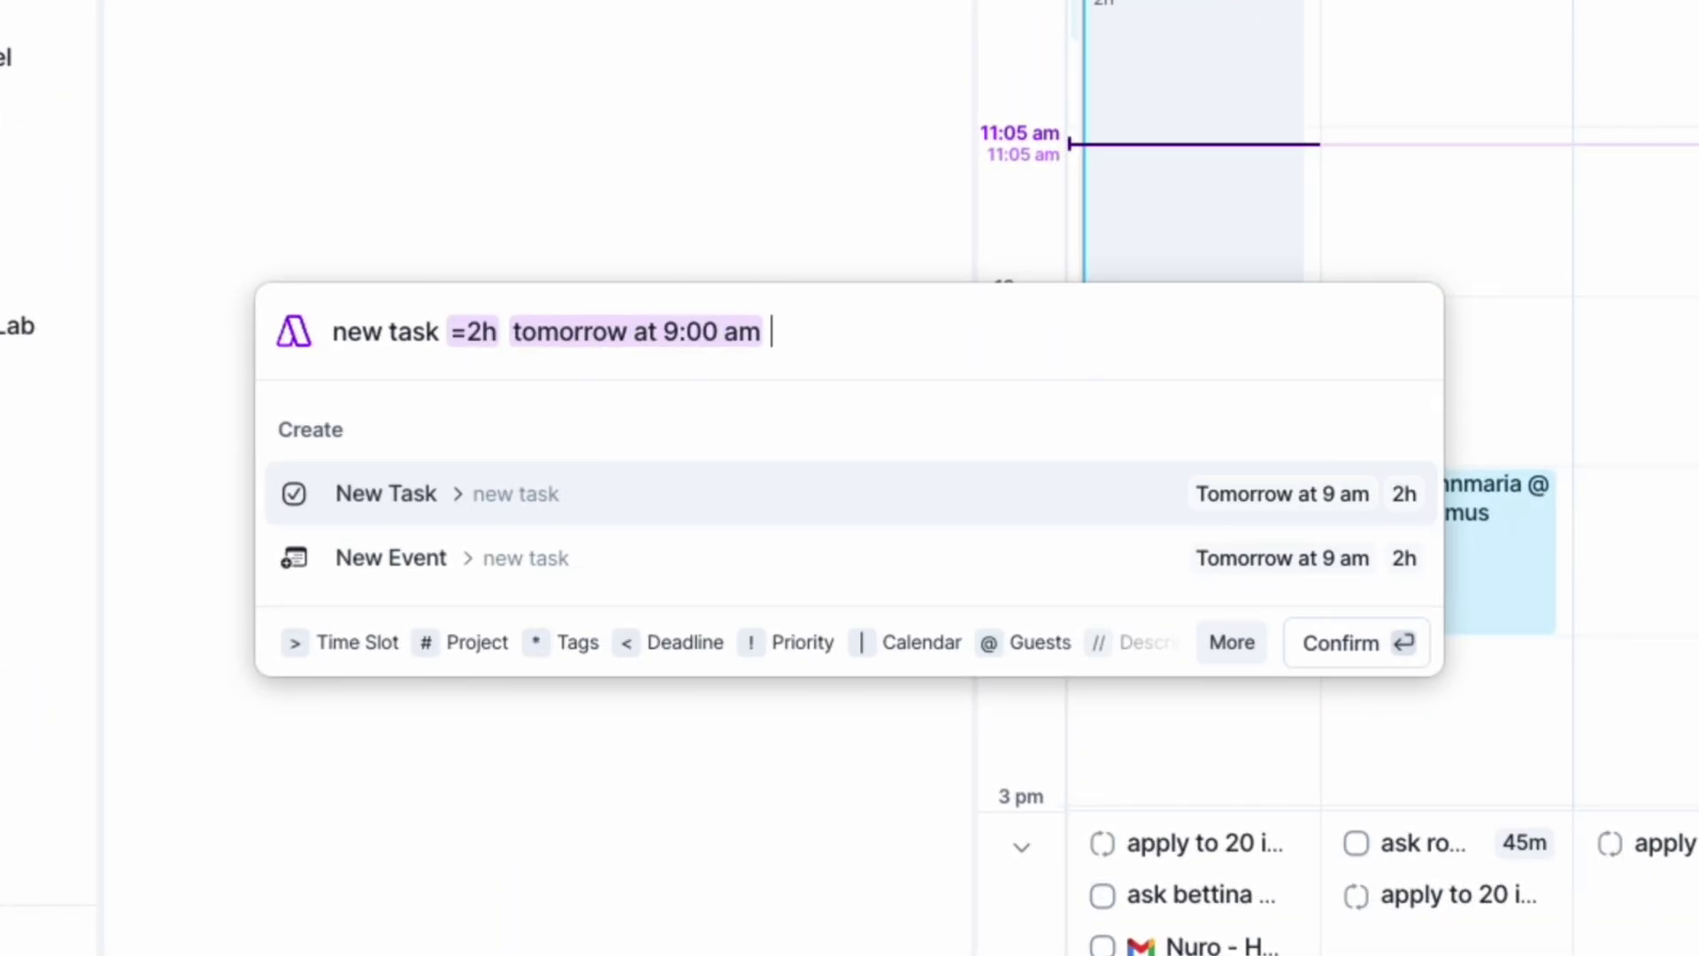
pyautogui.write('!!!')
pyautogui.press('Return')
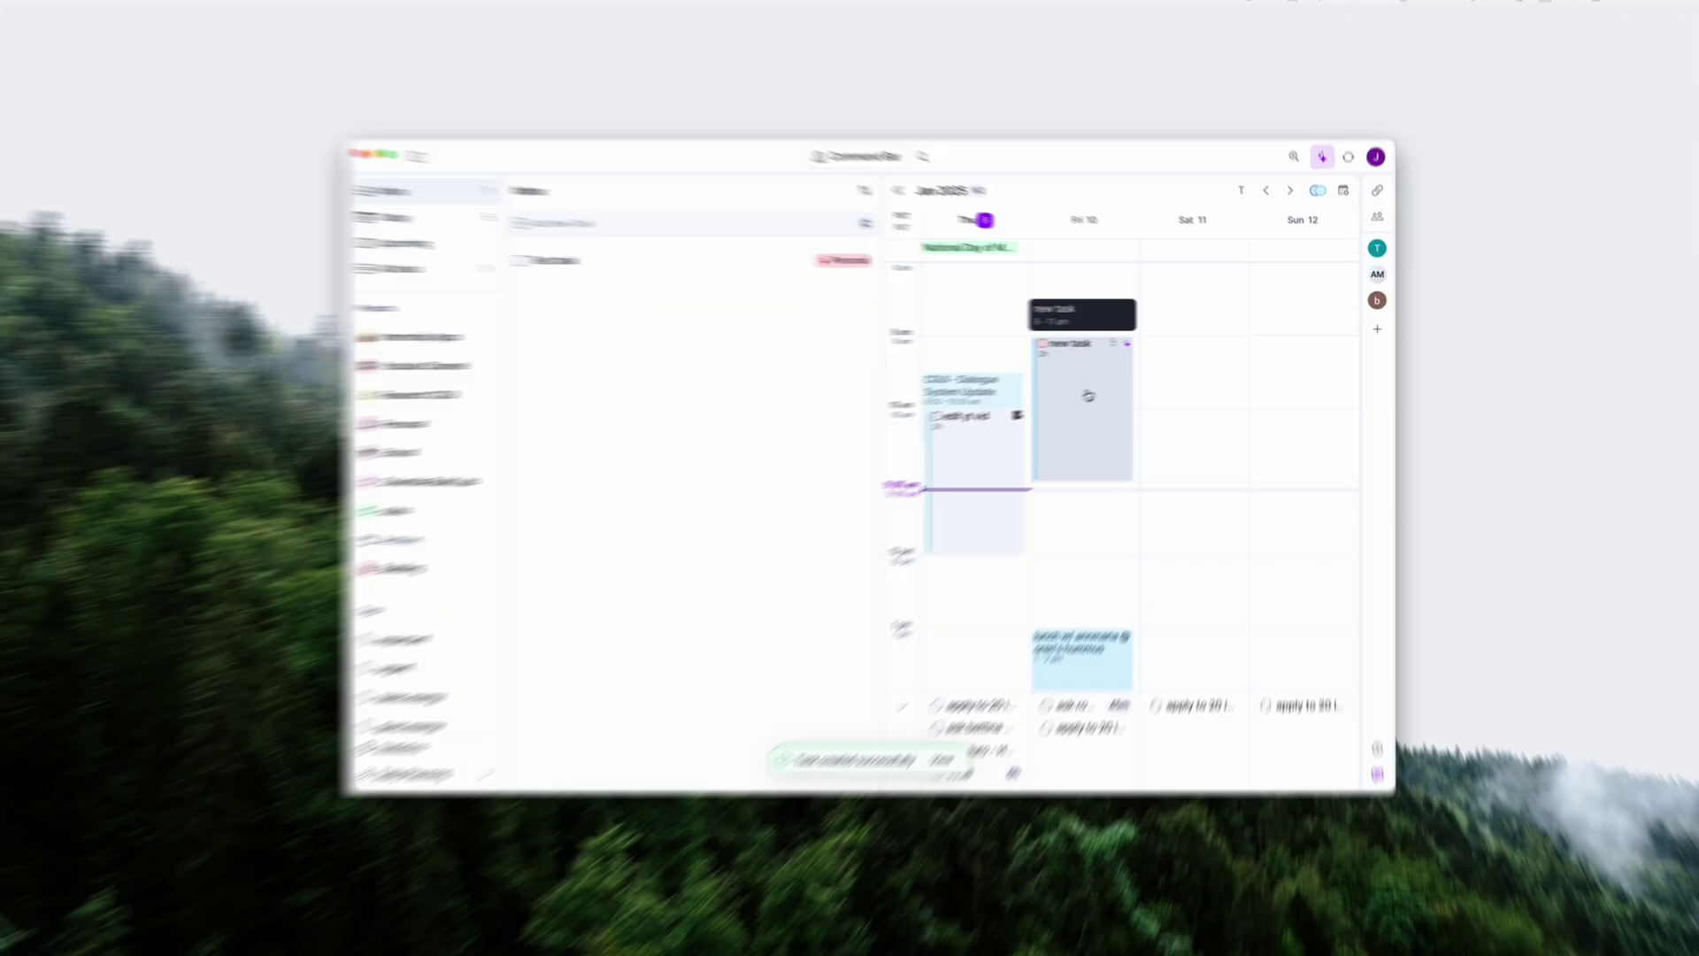
# Step: Nudge the new task earlier, schedule 'aki flow test capture' Thursday 12:45 pm, then delete it
pyautogui.moveTo(1089, 395); pyautogui.dragTo(1075, 357)
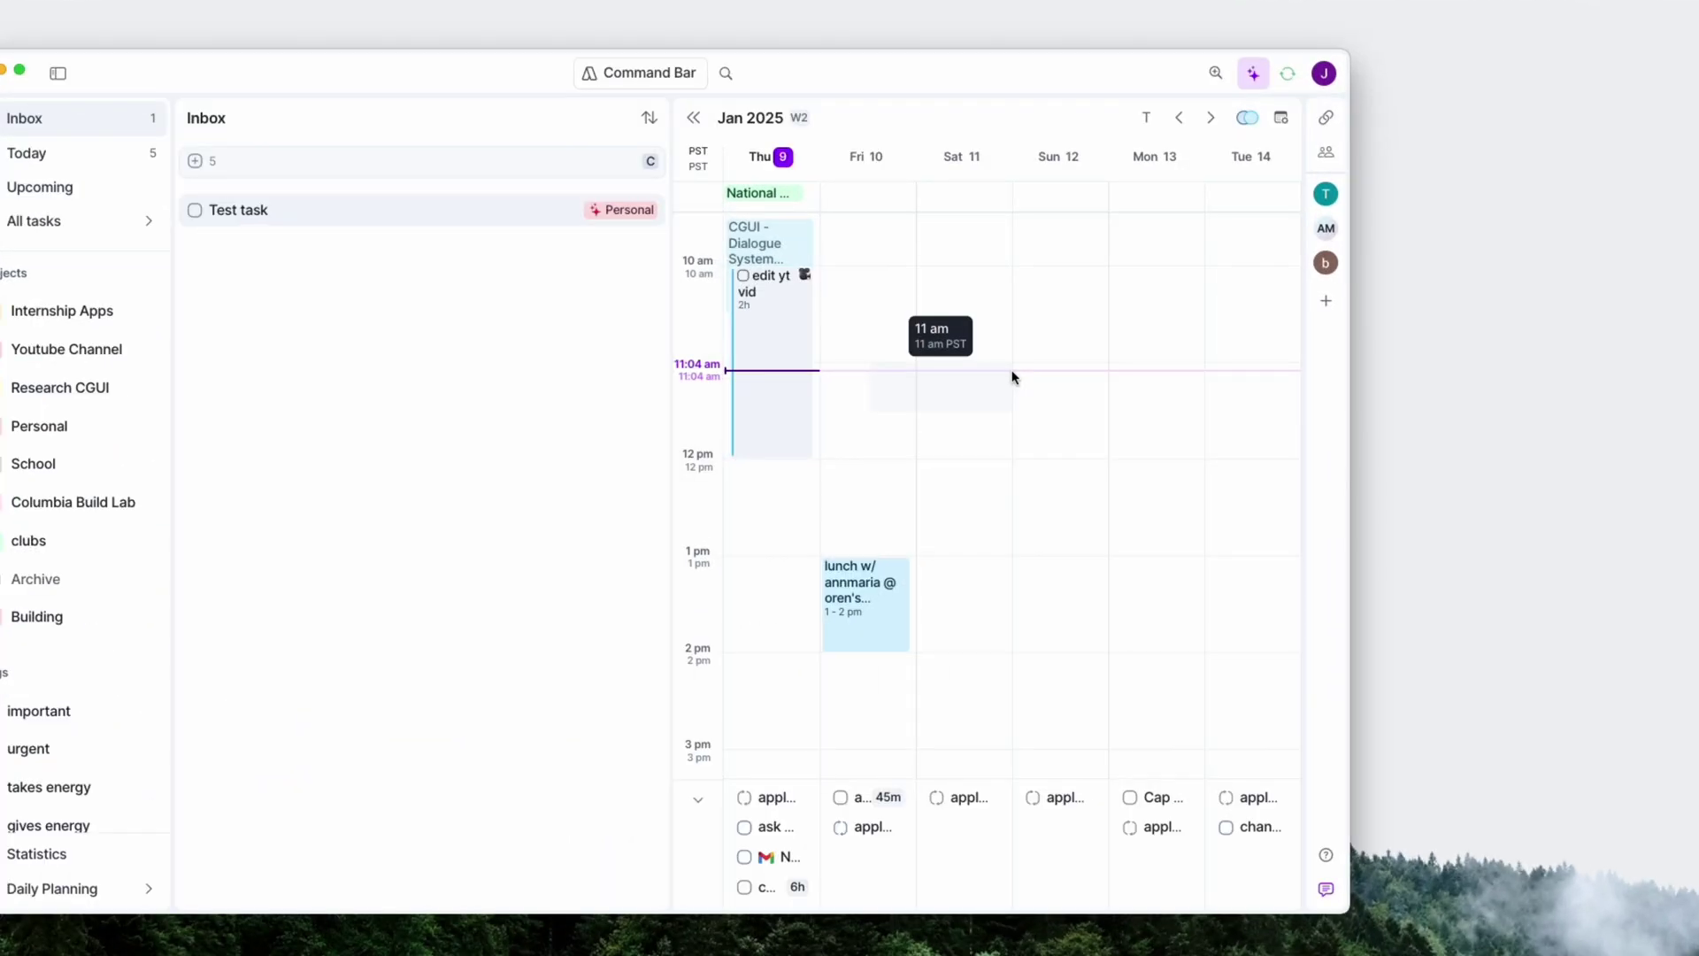
pyautogui.press('m')
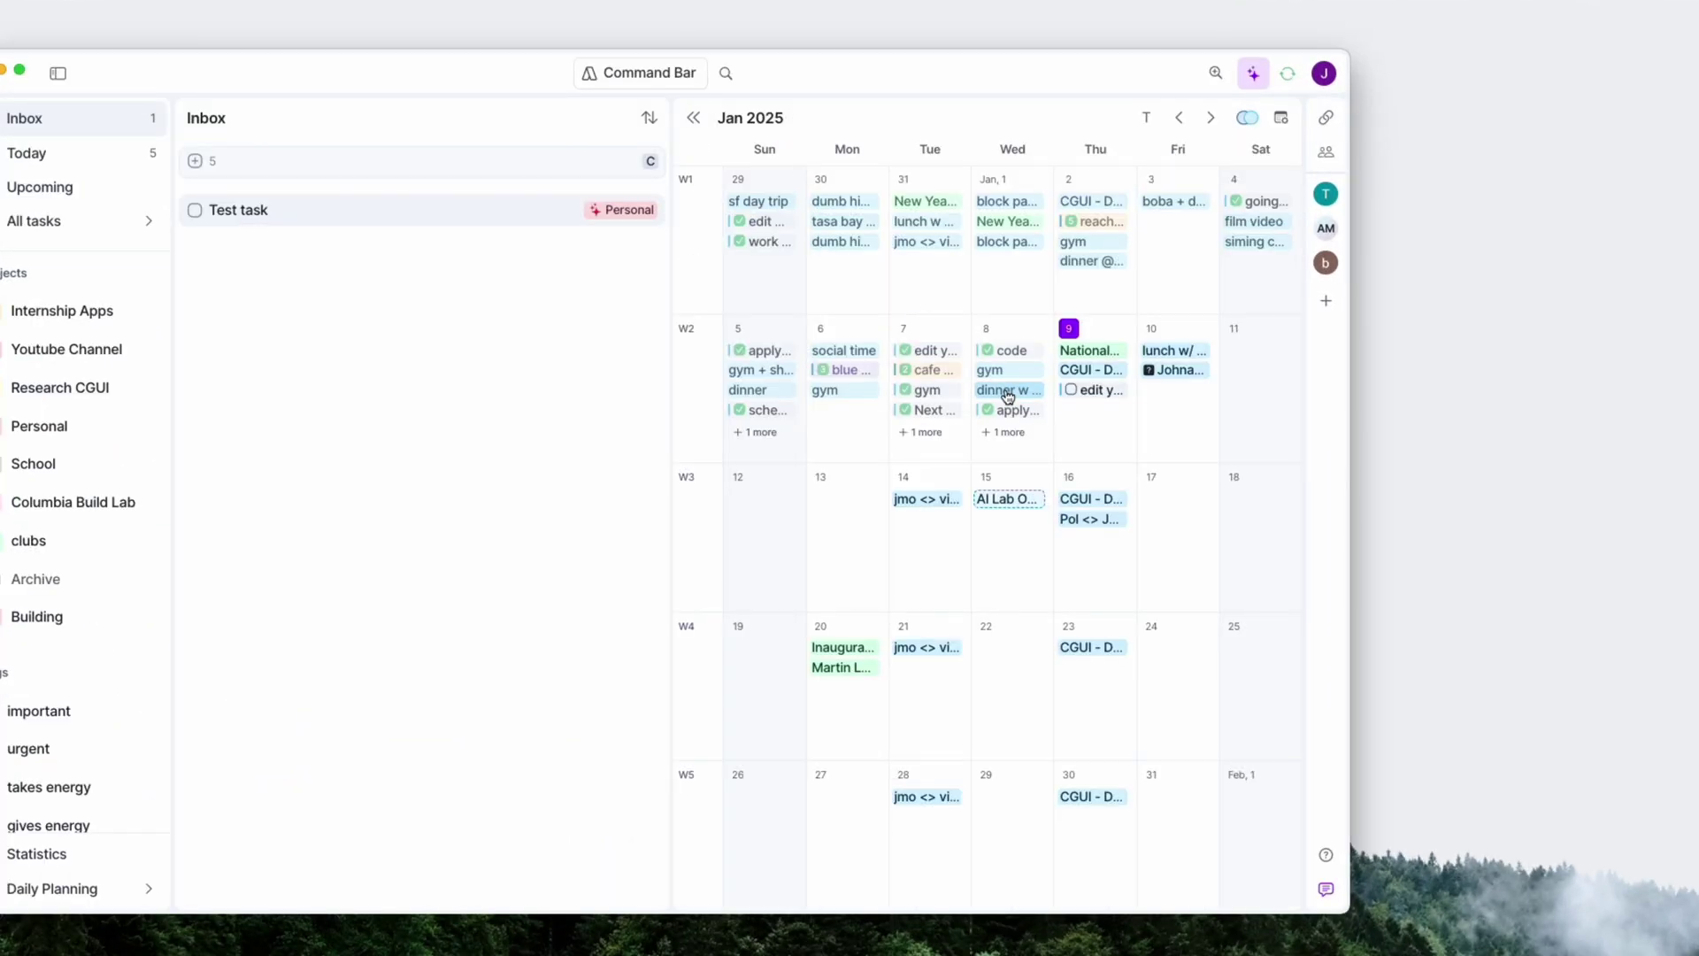
pyautogui.press('3')
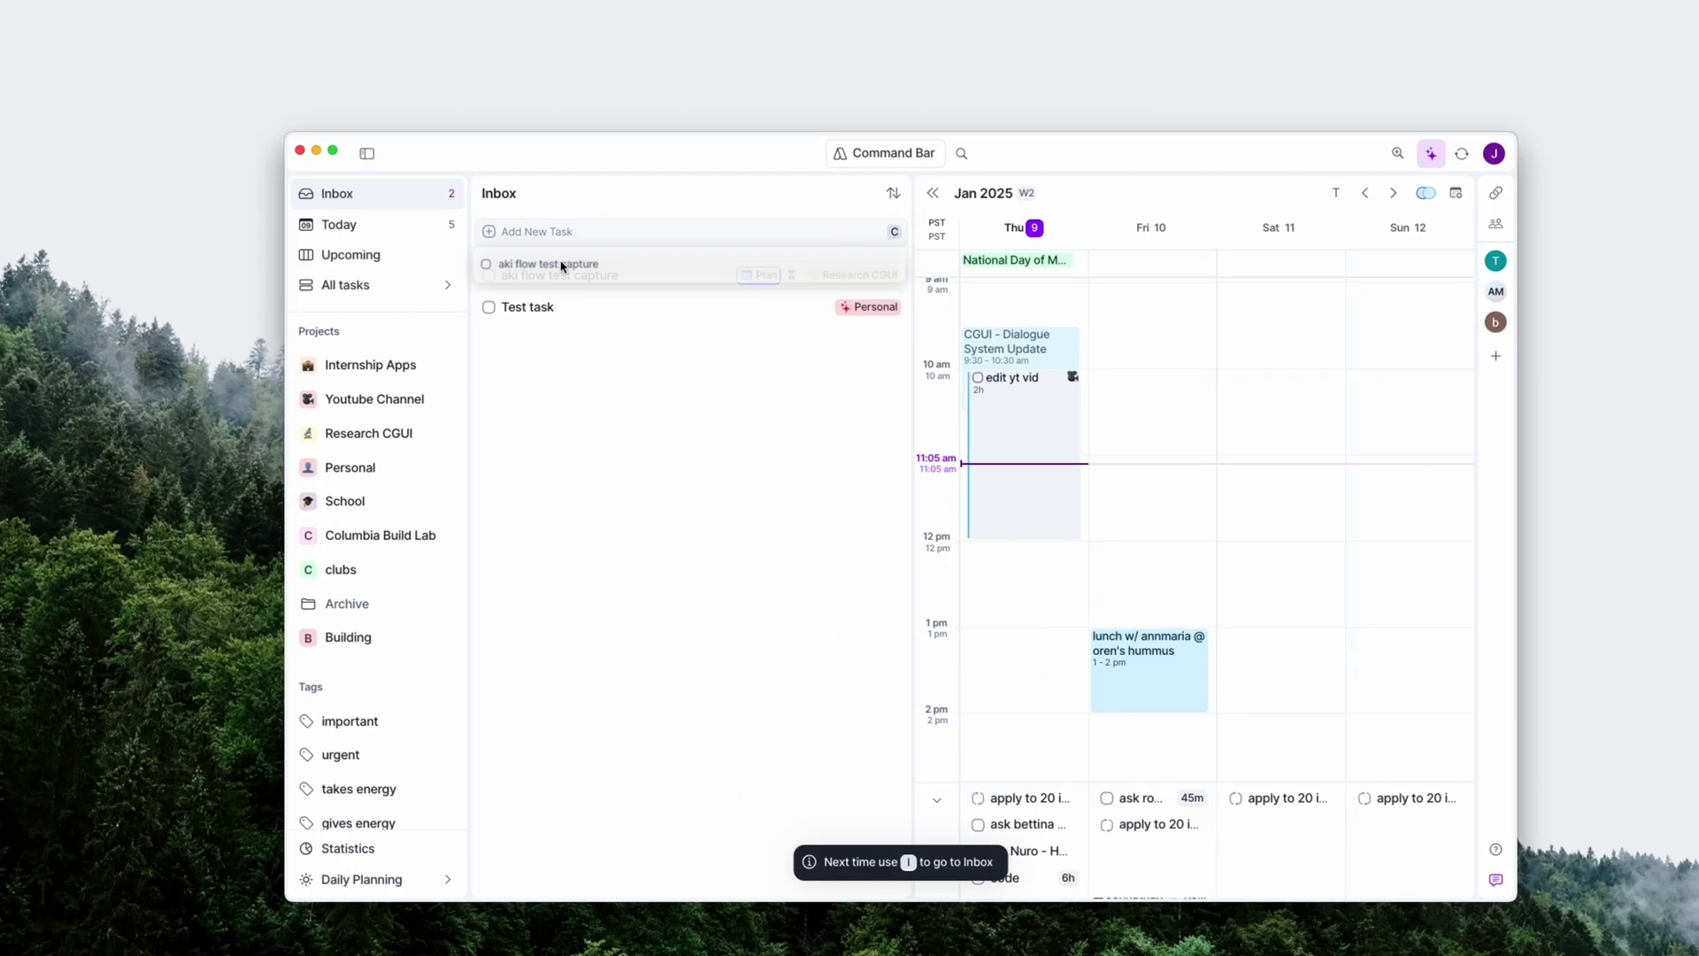
pyautogui.moveTo(561, 267); pyautogui.dragTo(1007, 616)
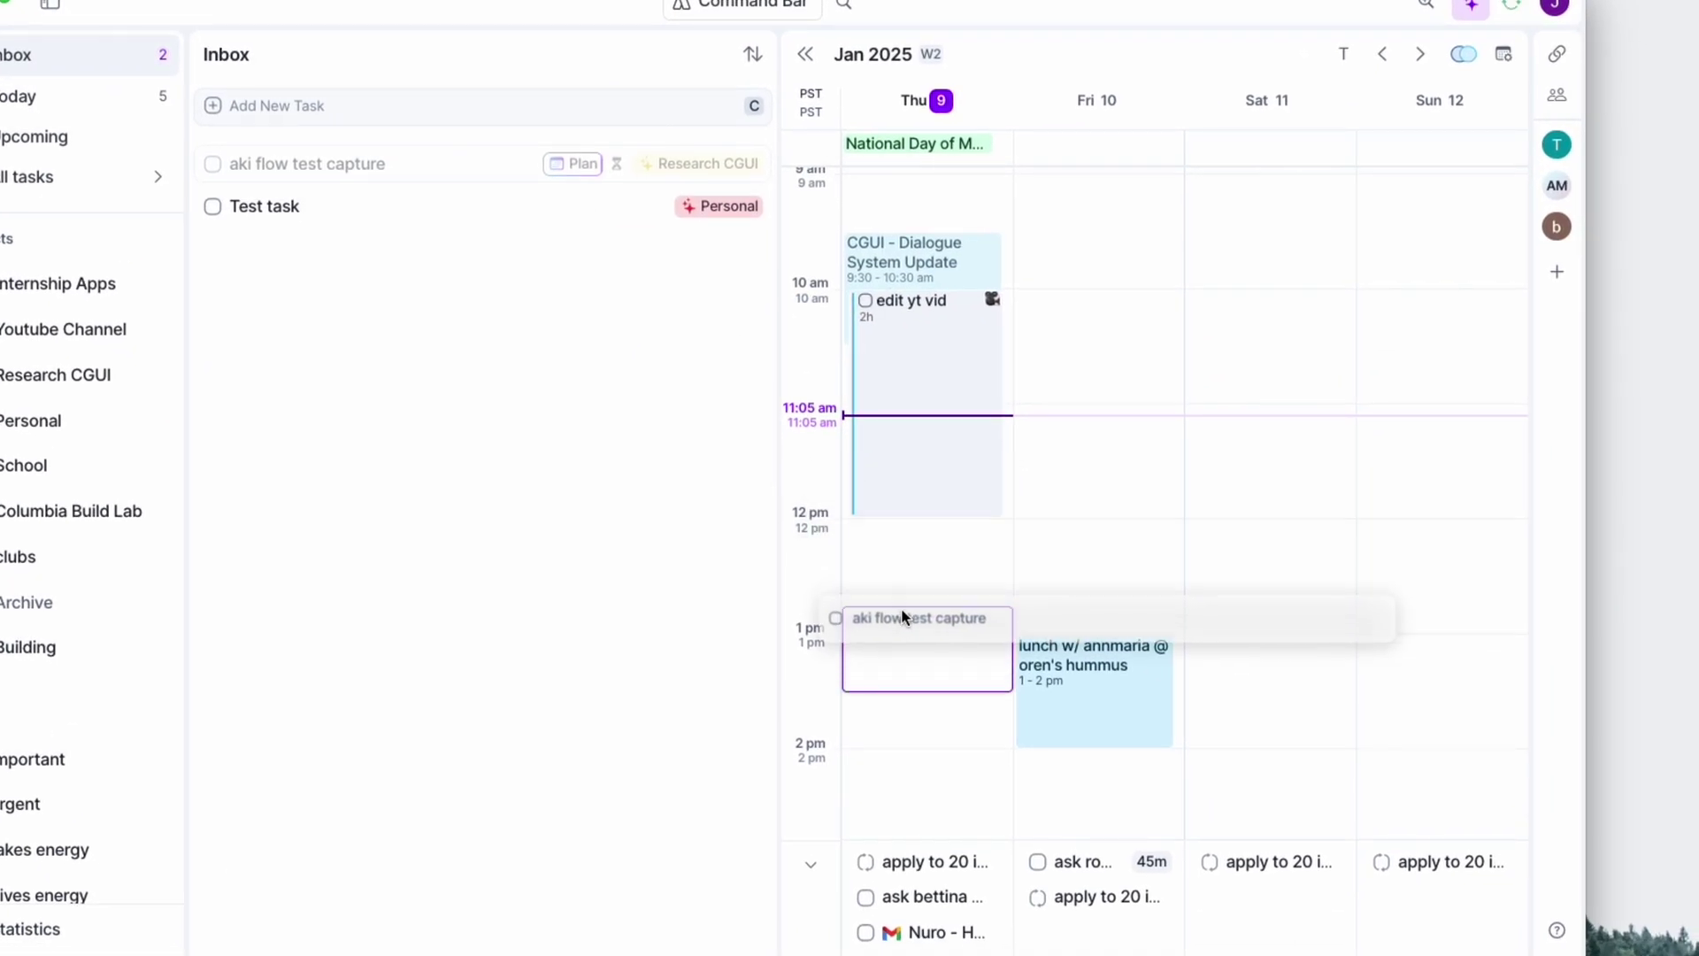
pyautogui.moveTo(903, 617); pyautogui.dragTo(921, 770)
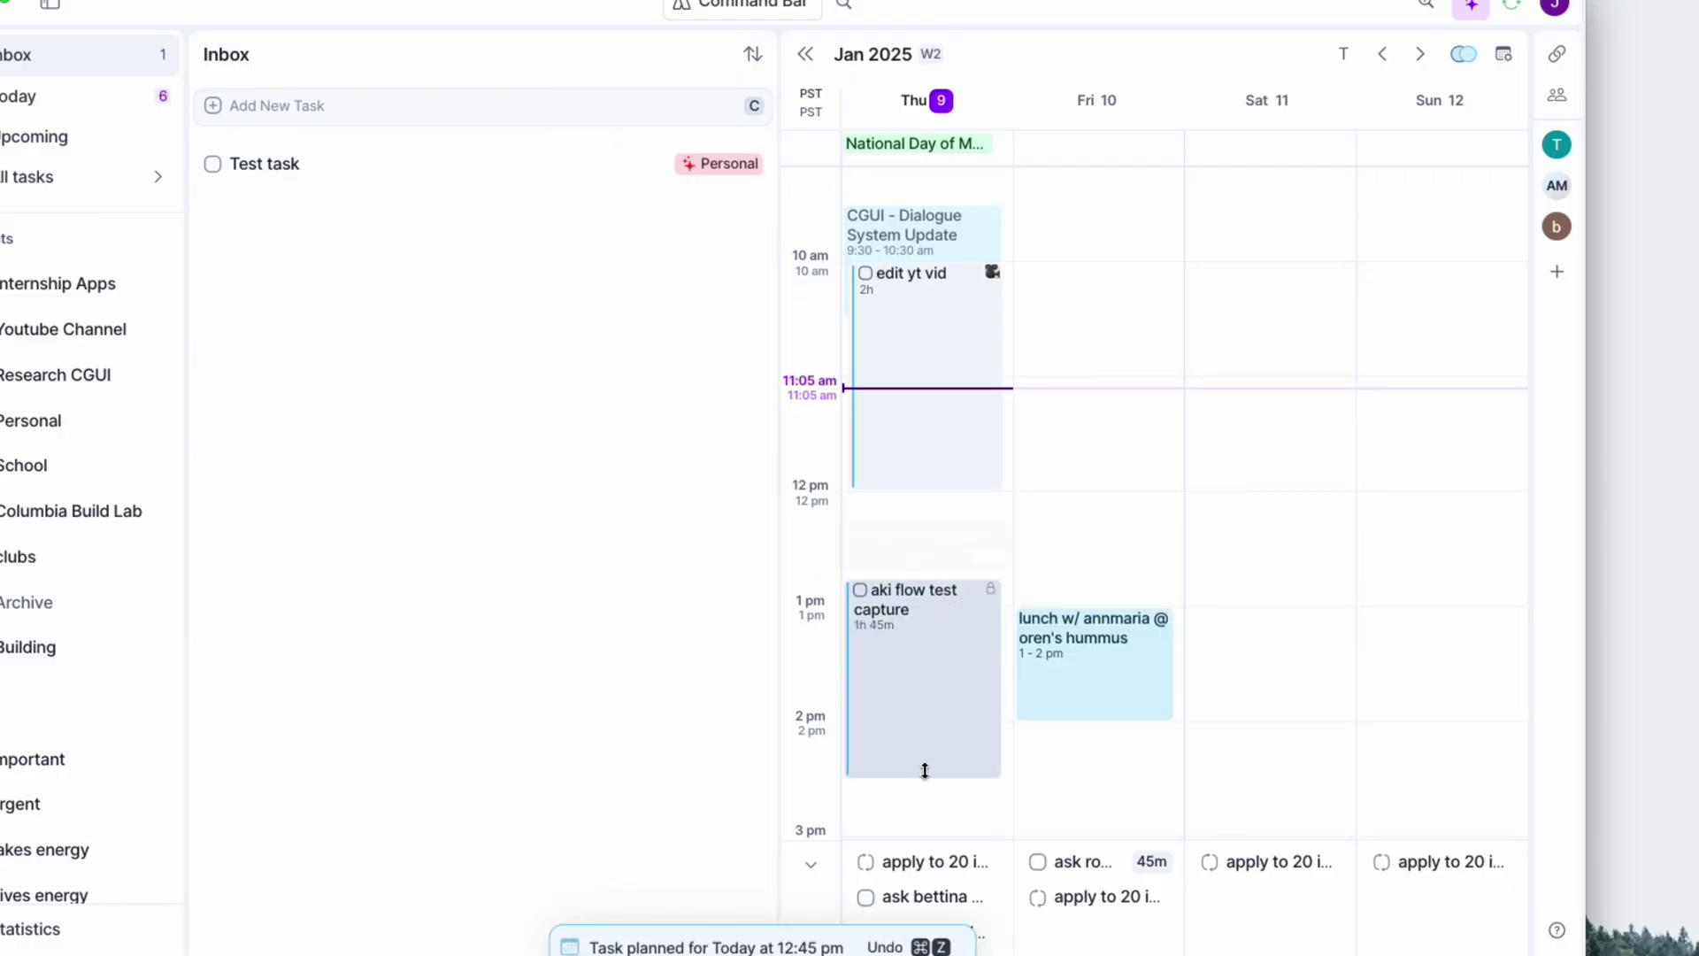
pyautogui.press('BackSpace')
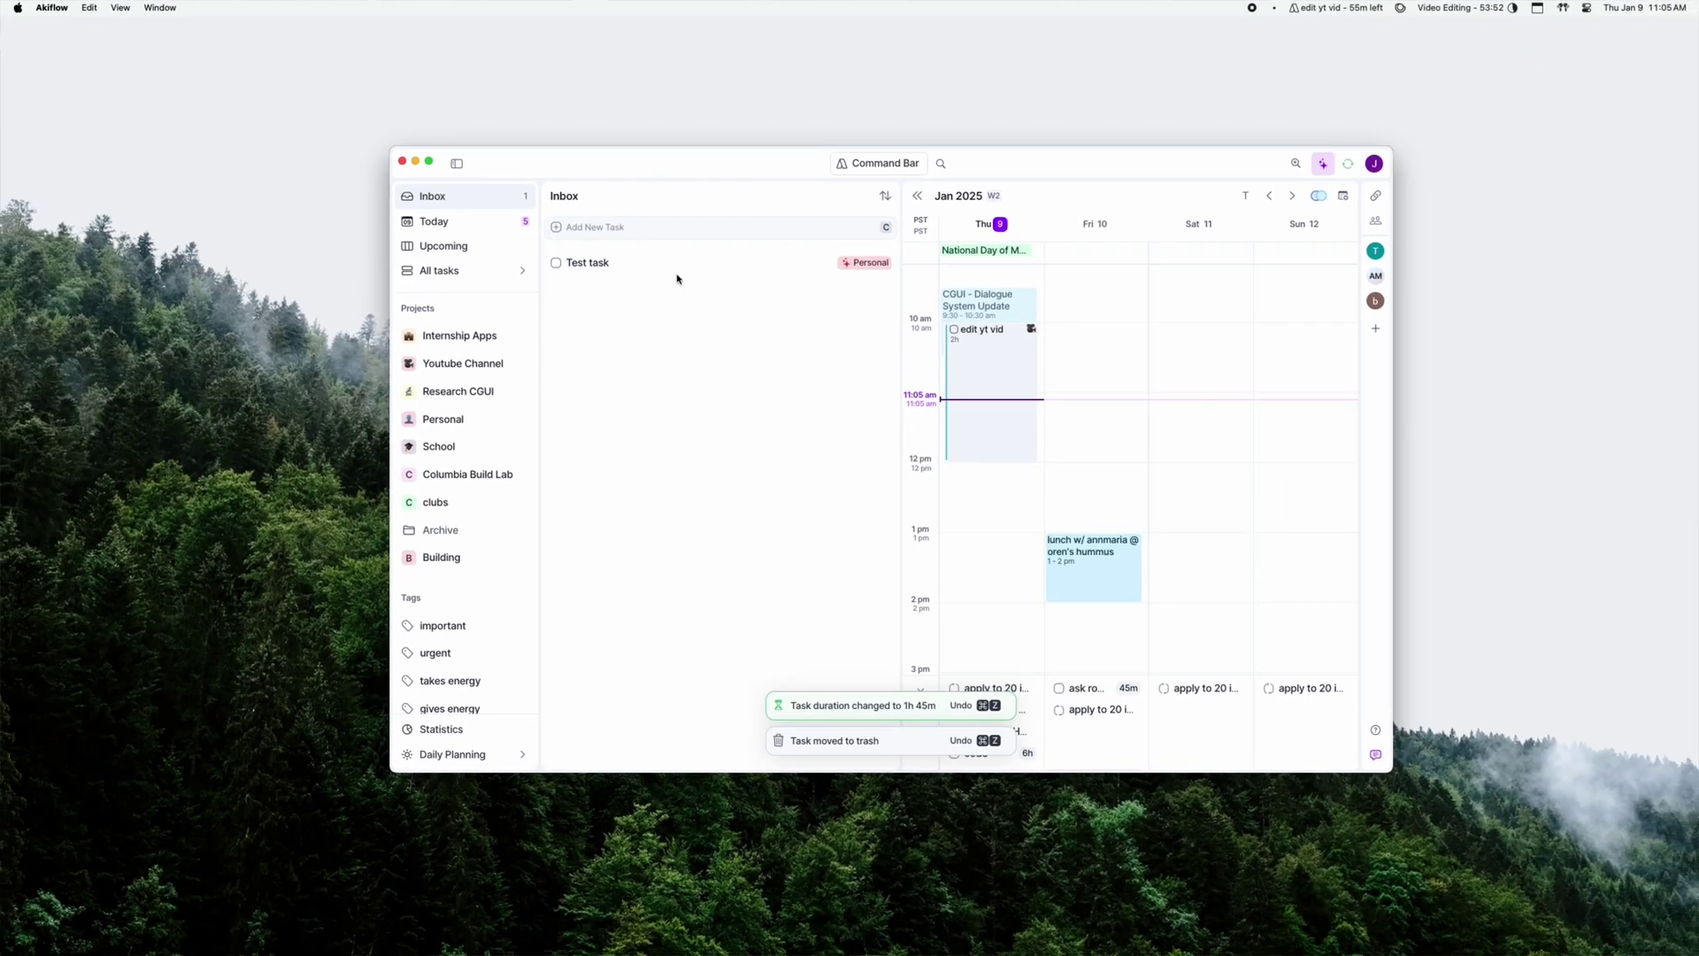
pyautogui.press('super+k')
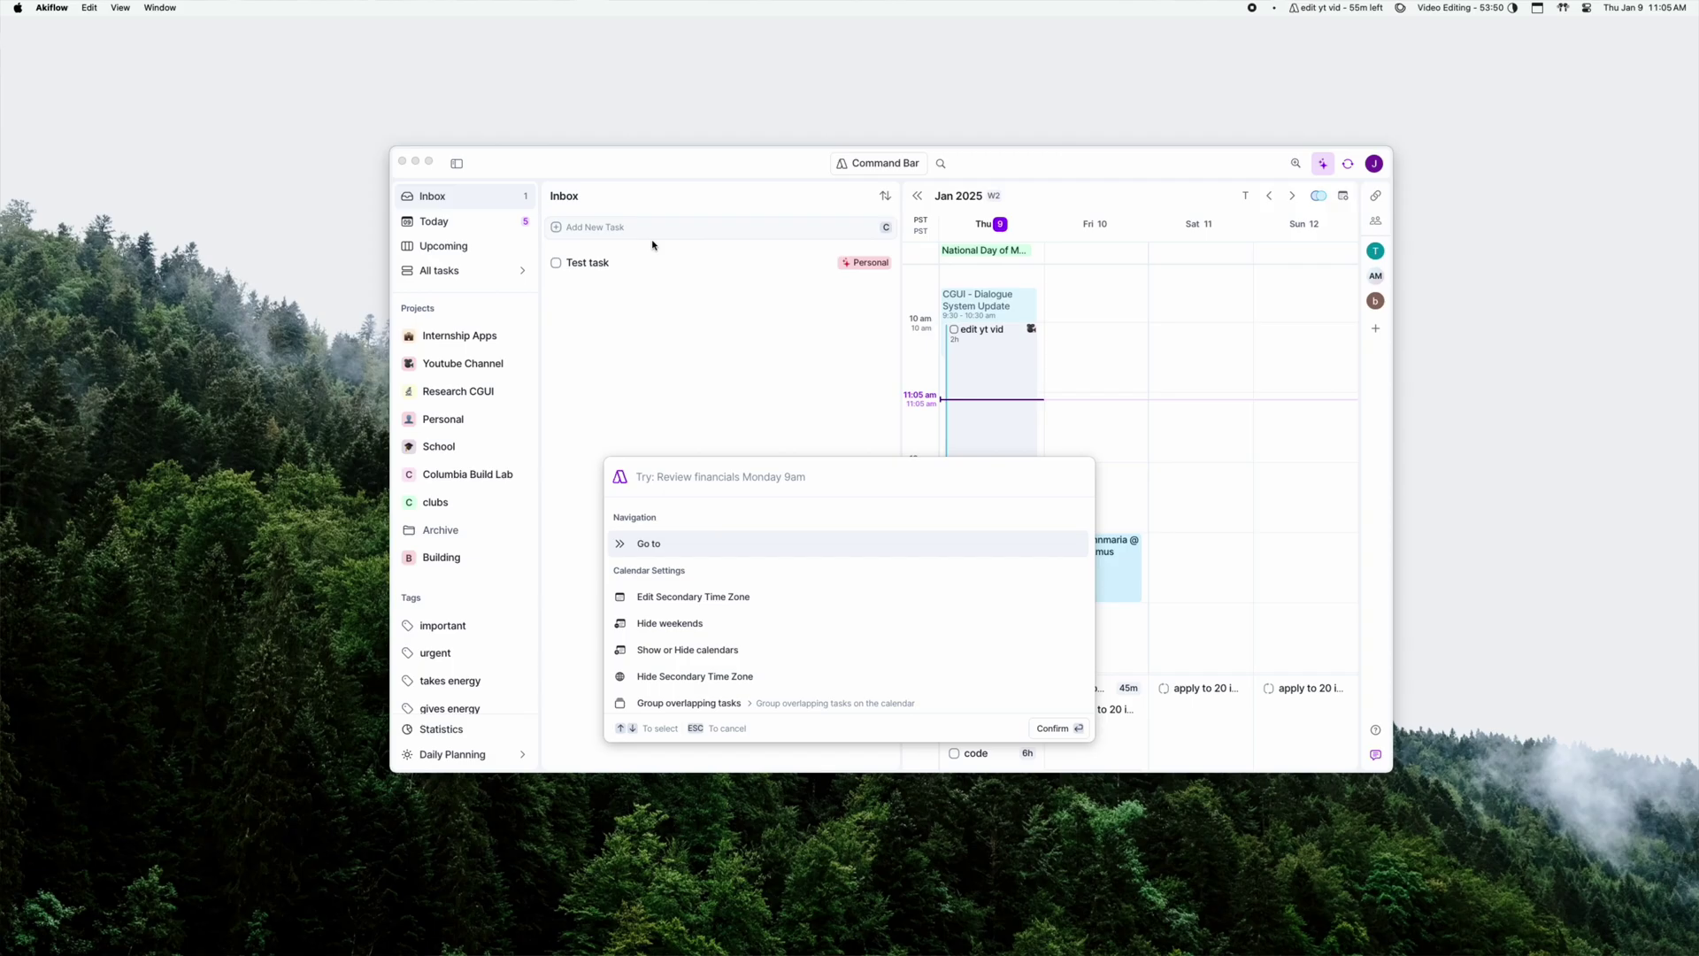
# Step: Mark Thursday, Friday and Saturday availability slots, then close the Share panel
pyautogui.write('new task =2h')
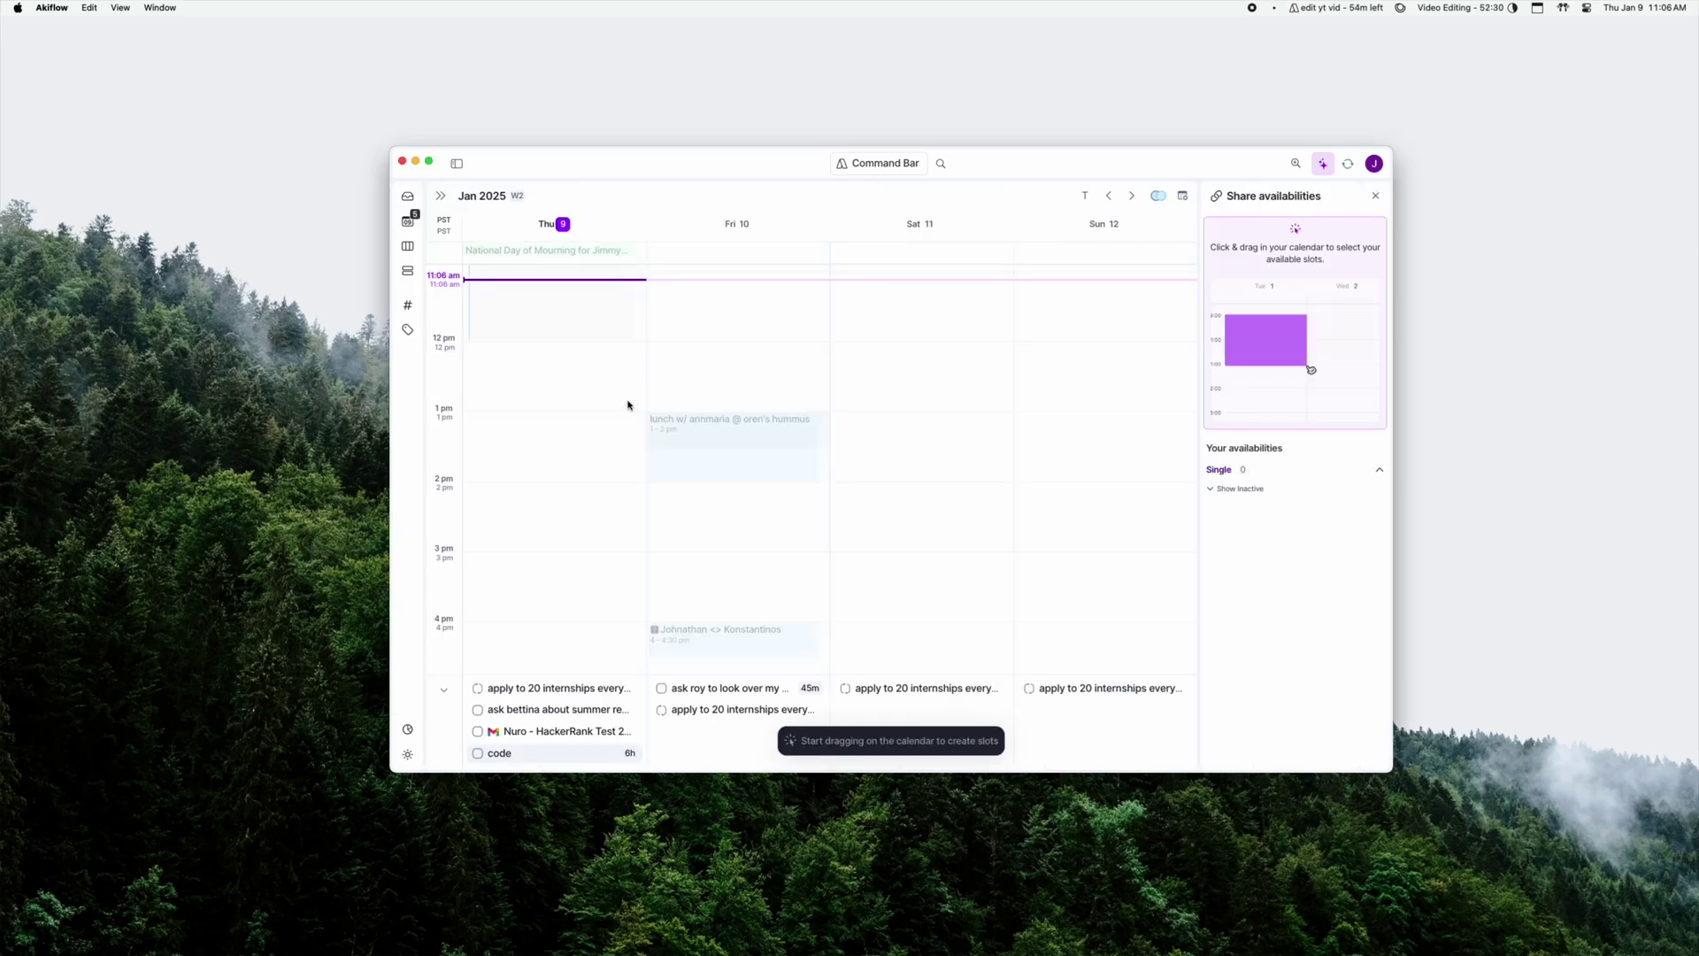
pyautogui.moveTo(549, 345); pyautogui.dragTo(549, 531)
pyautogui.moveTo(732, 309); pyautogui.dragTo(733, 393)
pyautogui.moveTo(917, 327); pyautogui.dragTo(916, 514)
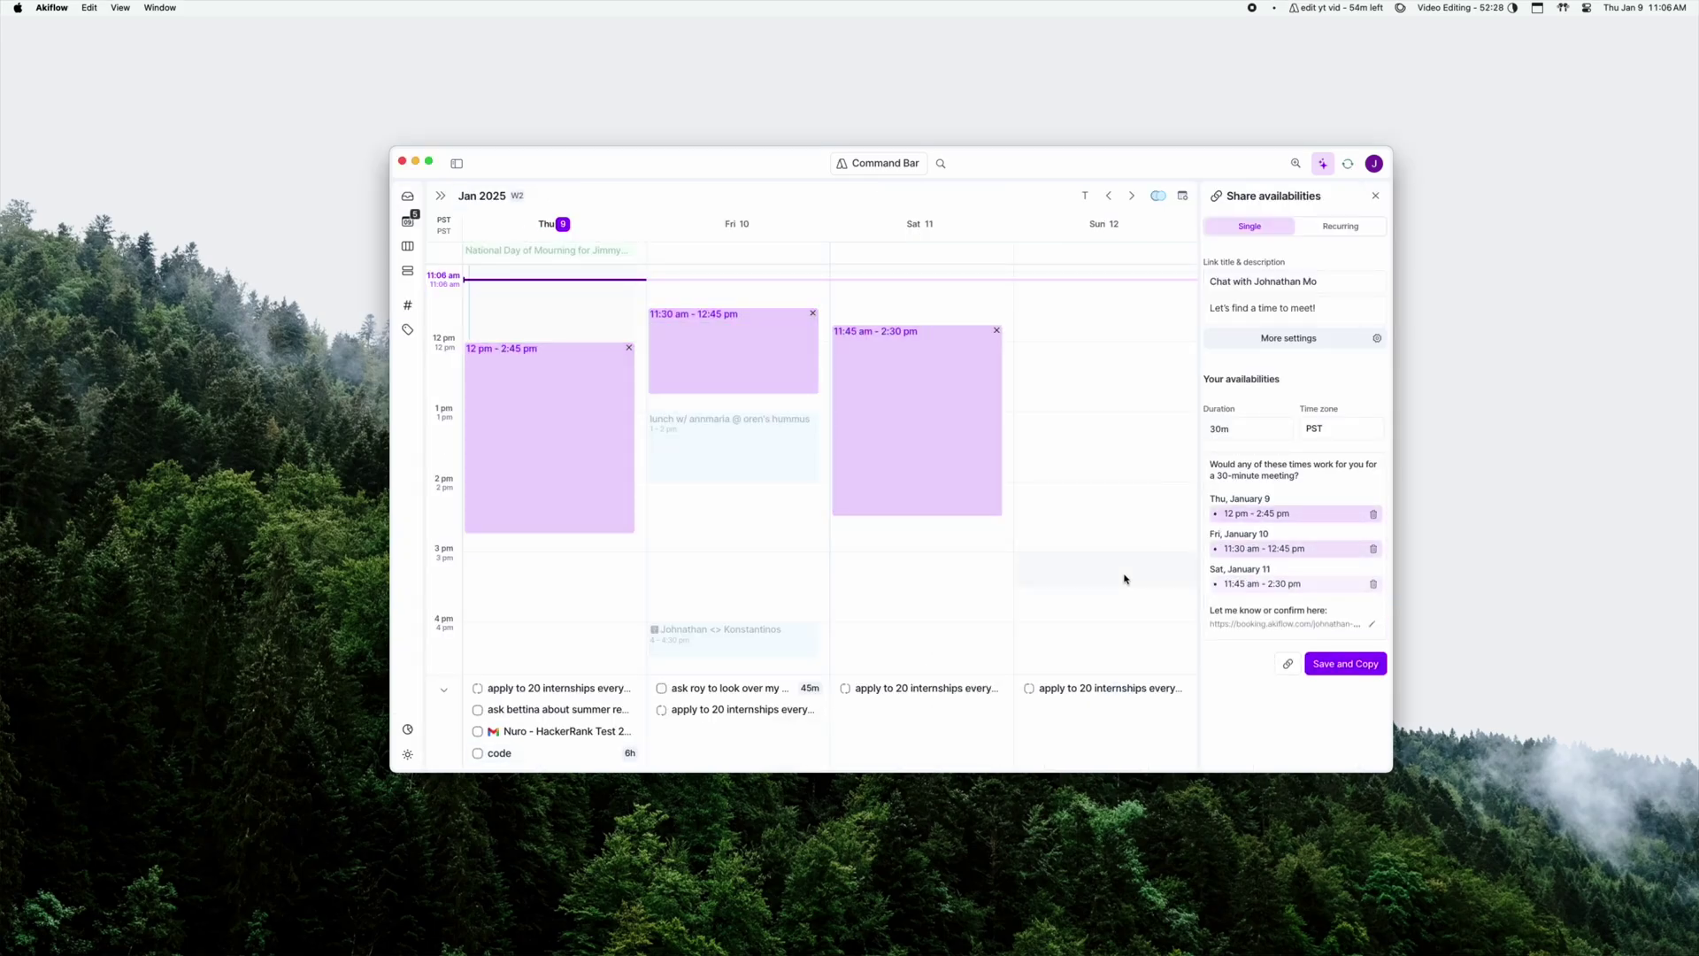
pyautogui.click(1316, 665)
# Step: Overlay two teammates' busy times on the calendar
pyautogui.click(1375, 300)
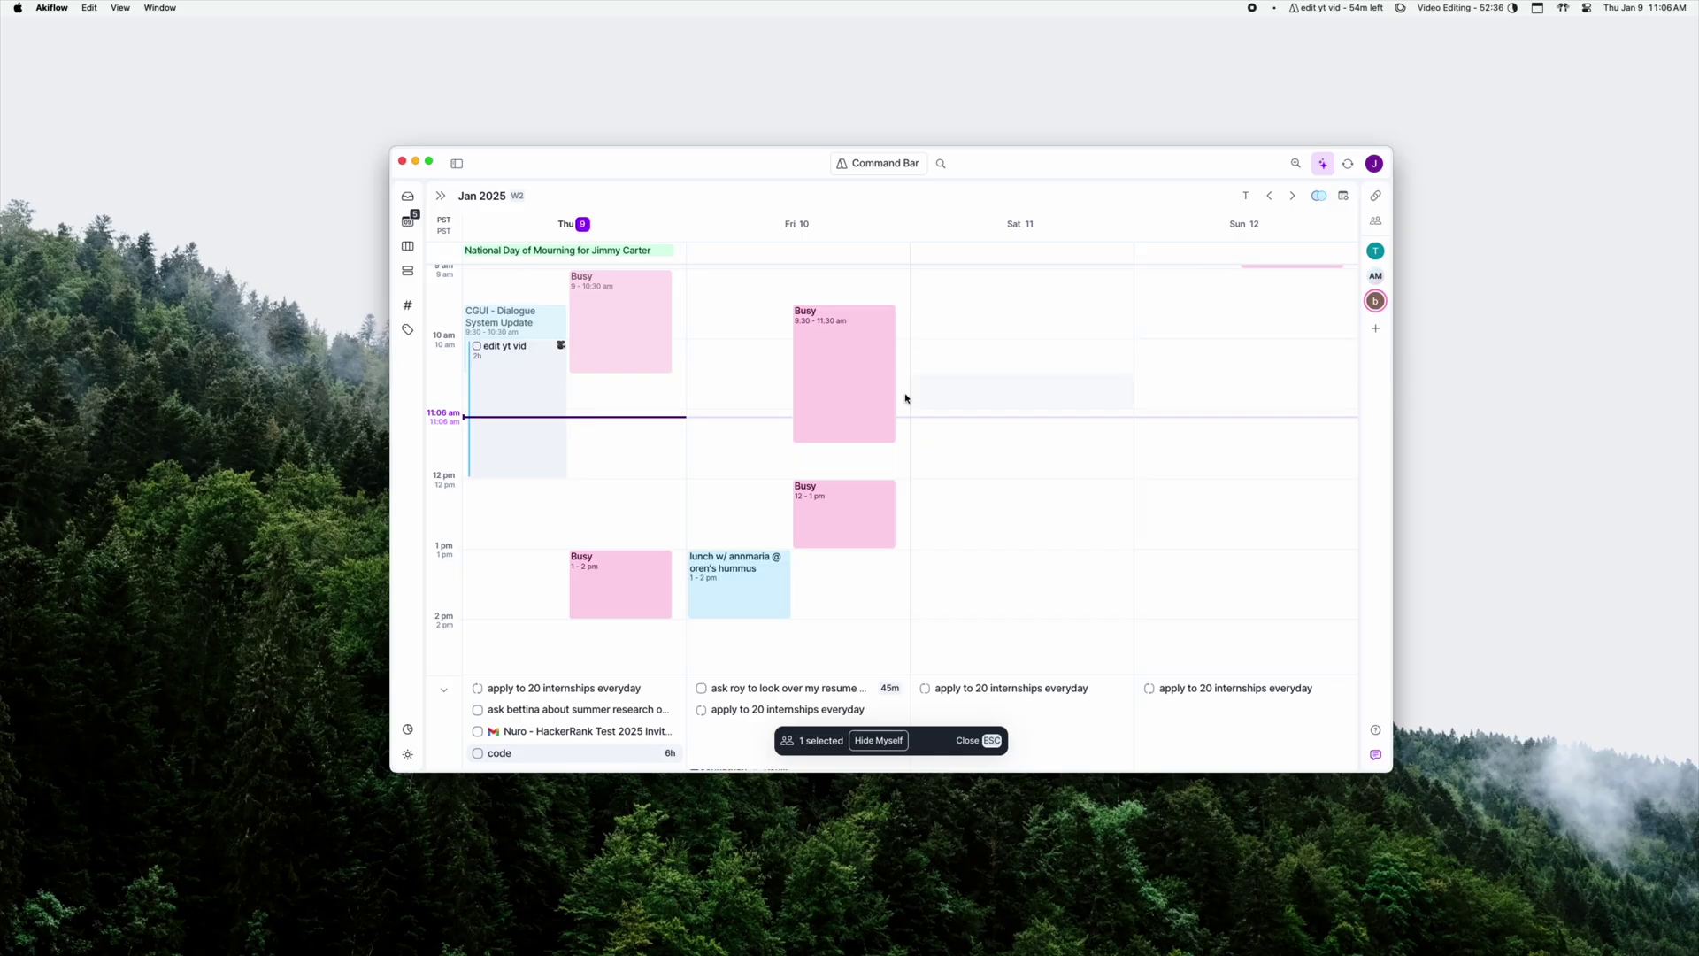
pyautogui.scroll(3, 664, 390)
pyautogui.click(1381, 280)
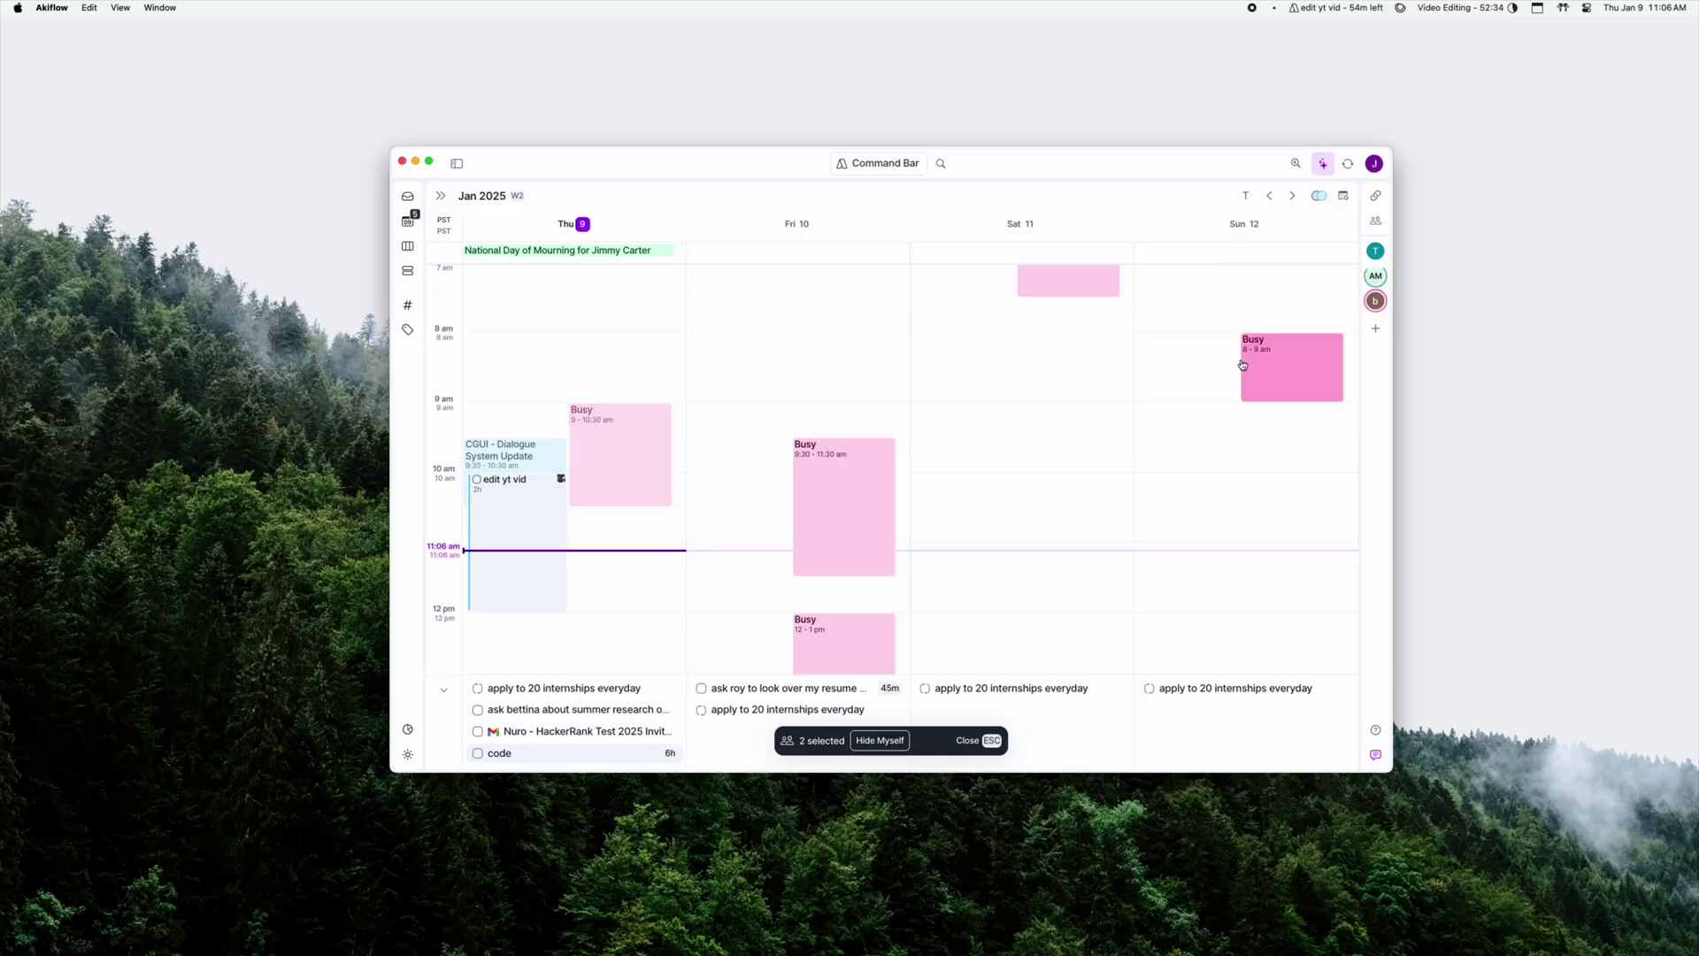
pyautogui.scroll(-3, 699, 372)
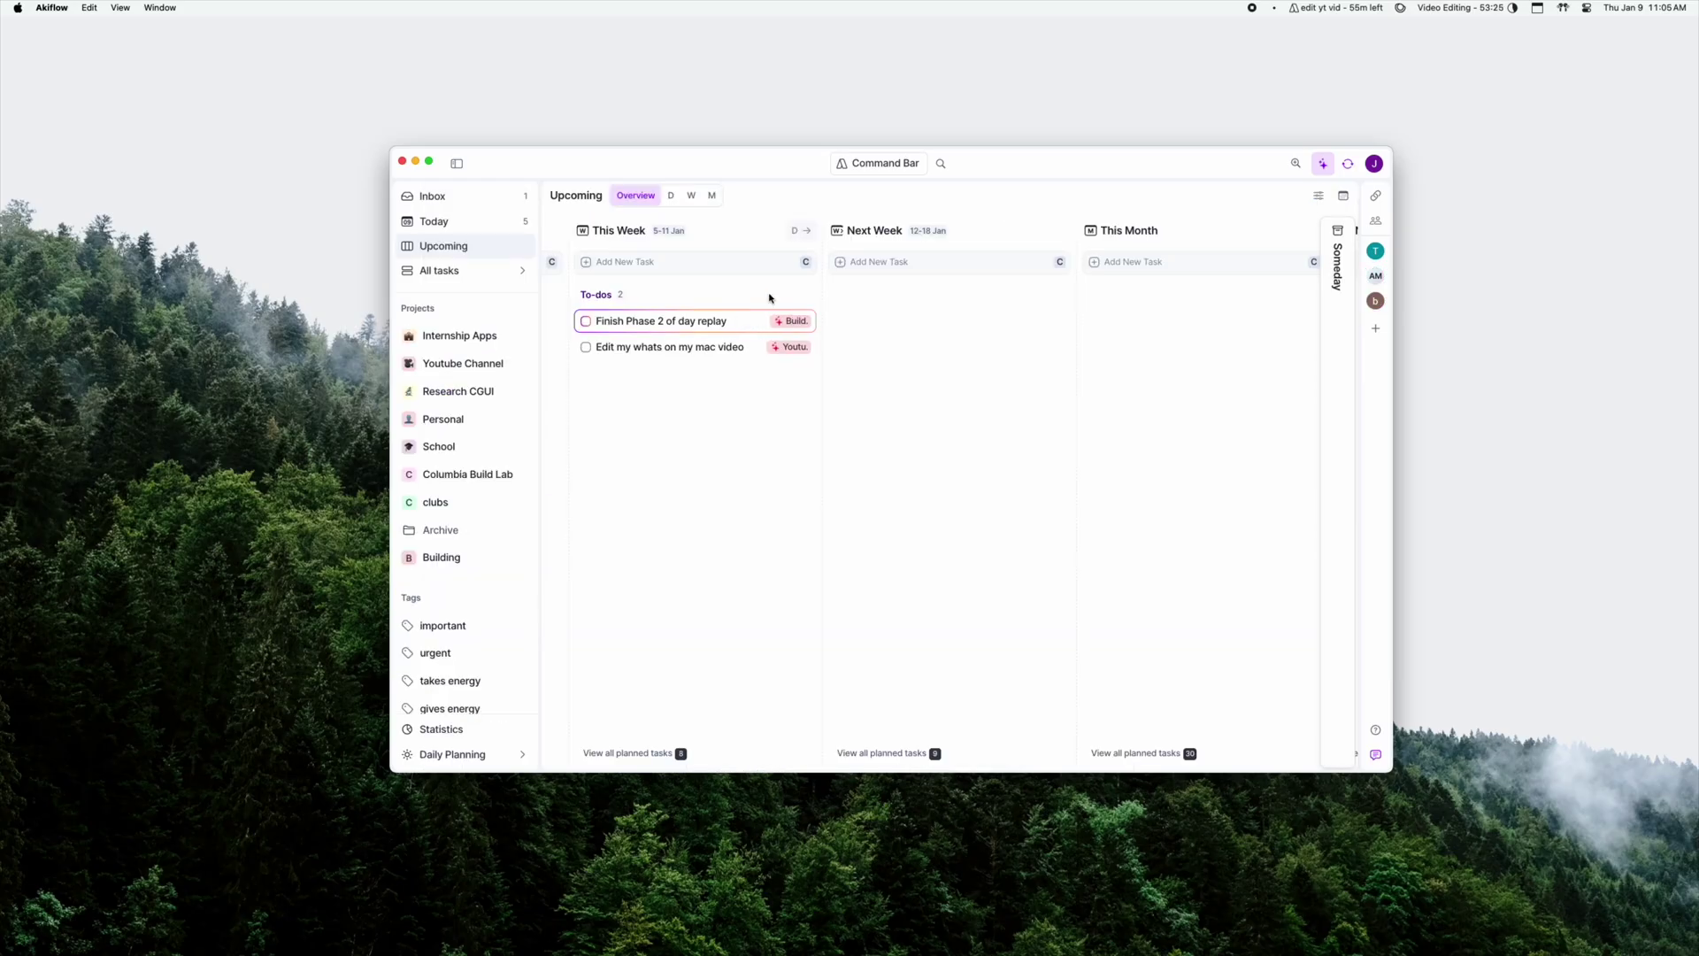
# Step: Review Upcoming tasks by day, week and month, then open All tasks and Daily Planning
pyautogui.click(672, 195)
pyautogui.click(689, 197)
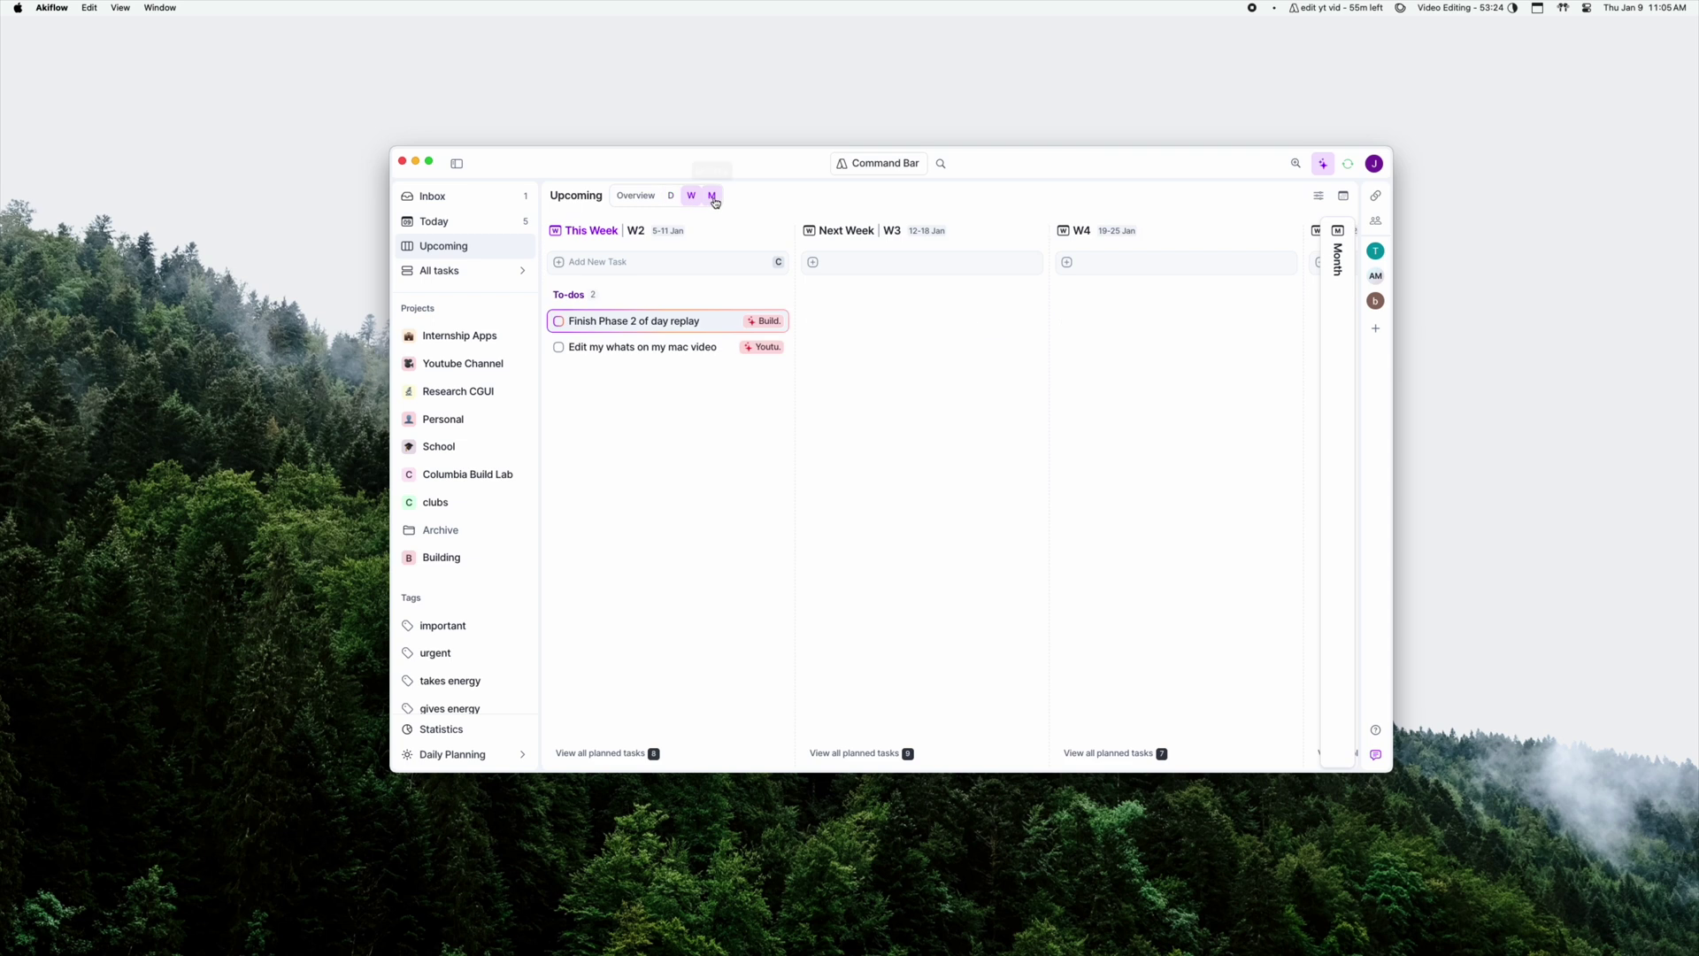
pyautogui.click(711, 195)
pyautogui.click(666, 198)
pyautogui.click(691, 195)
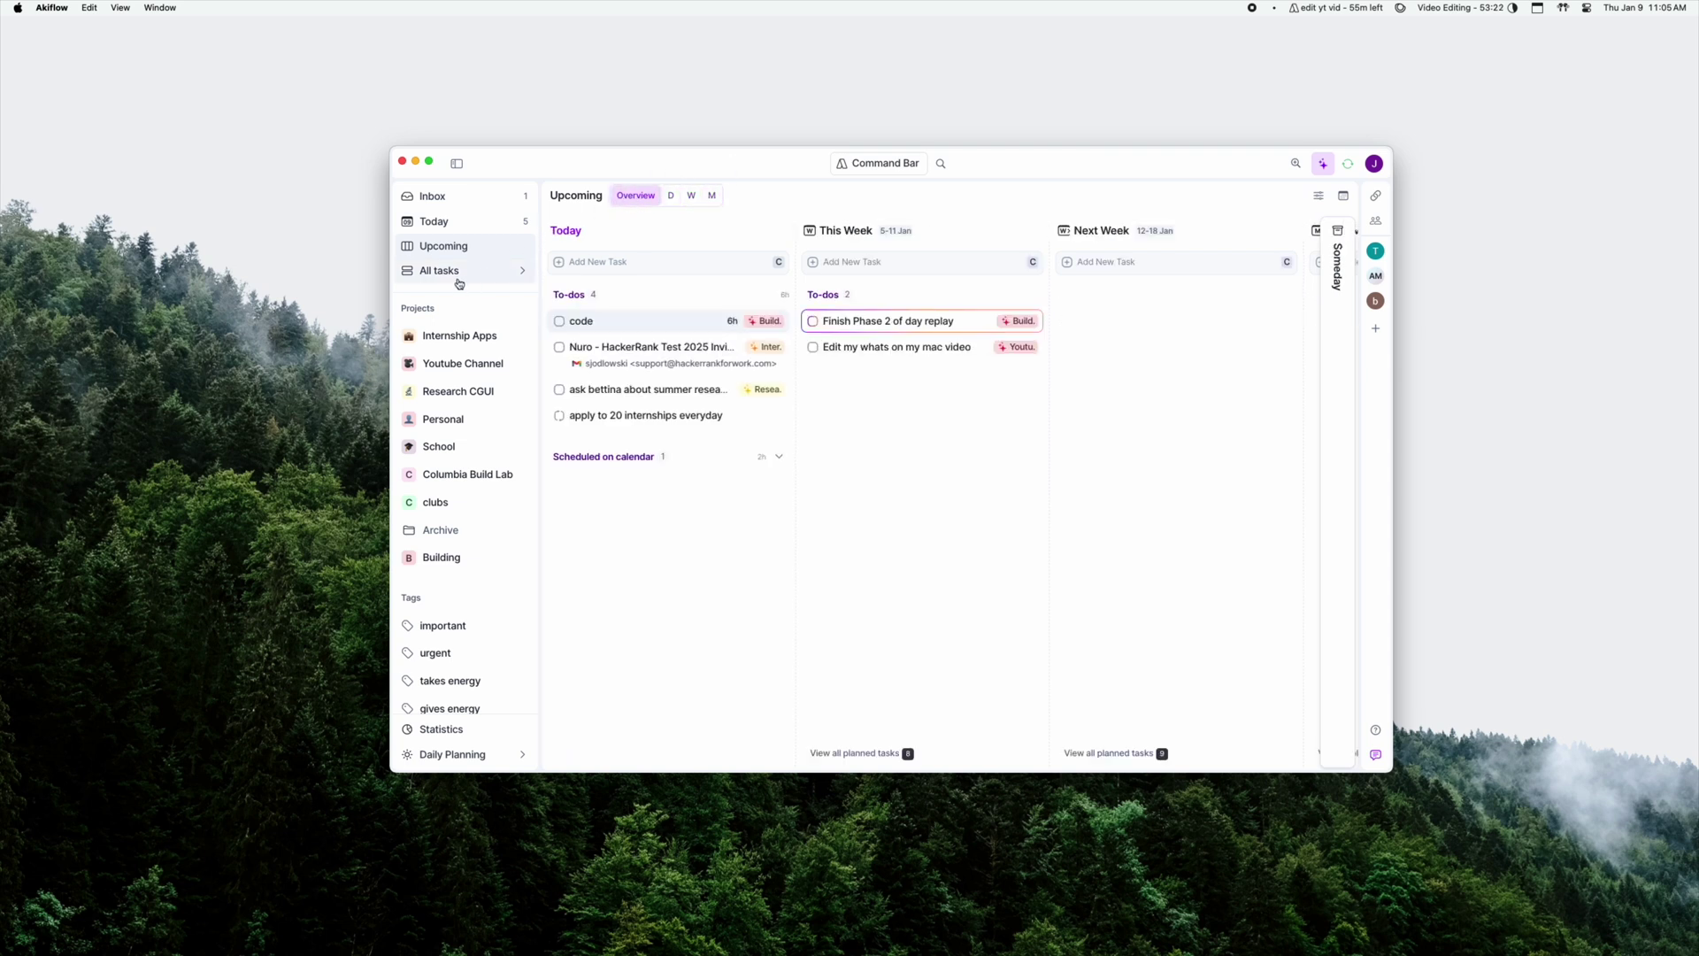
pyautogui.click(457, 282)
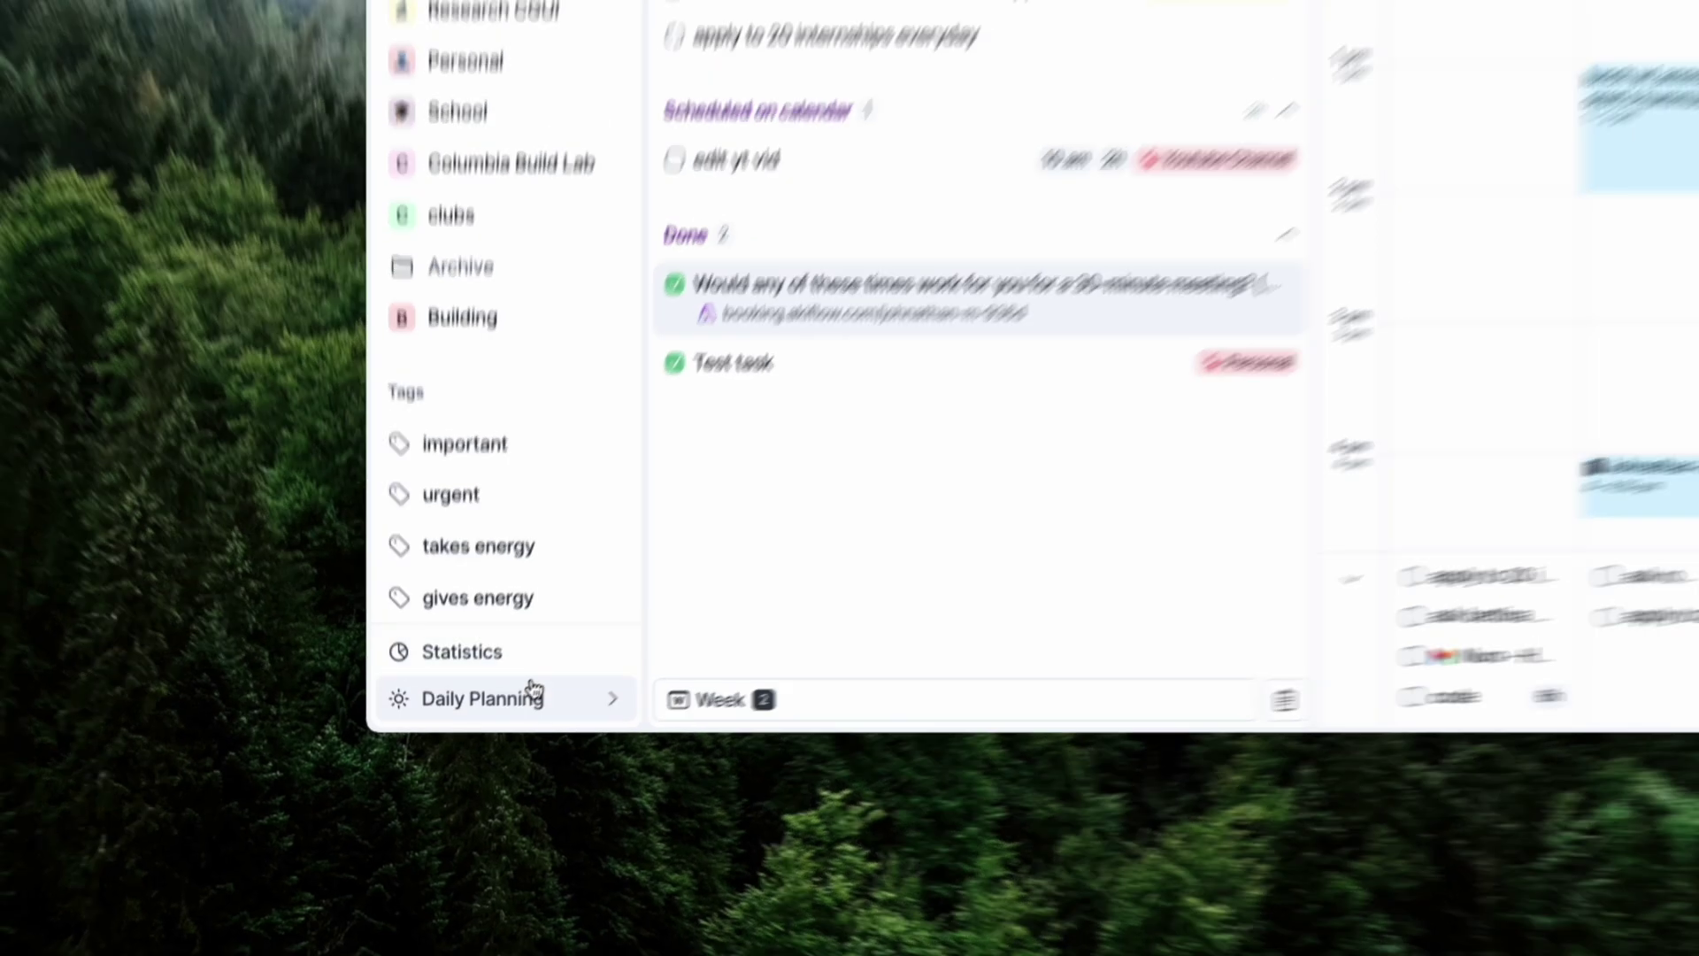
pyautogui.click(483, 754)
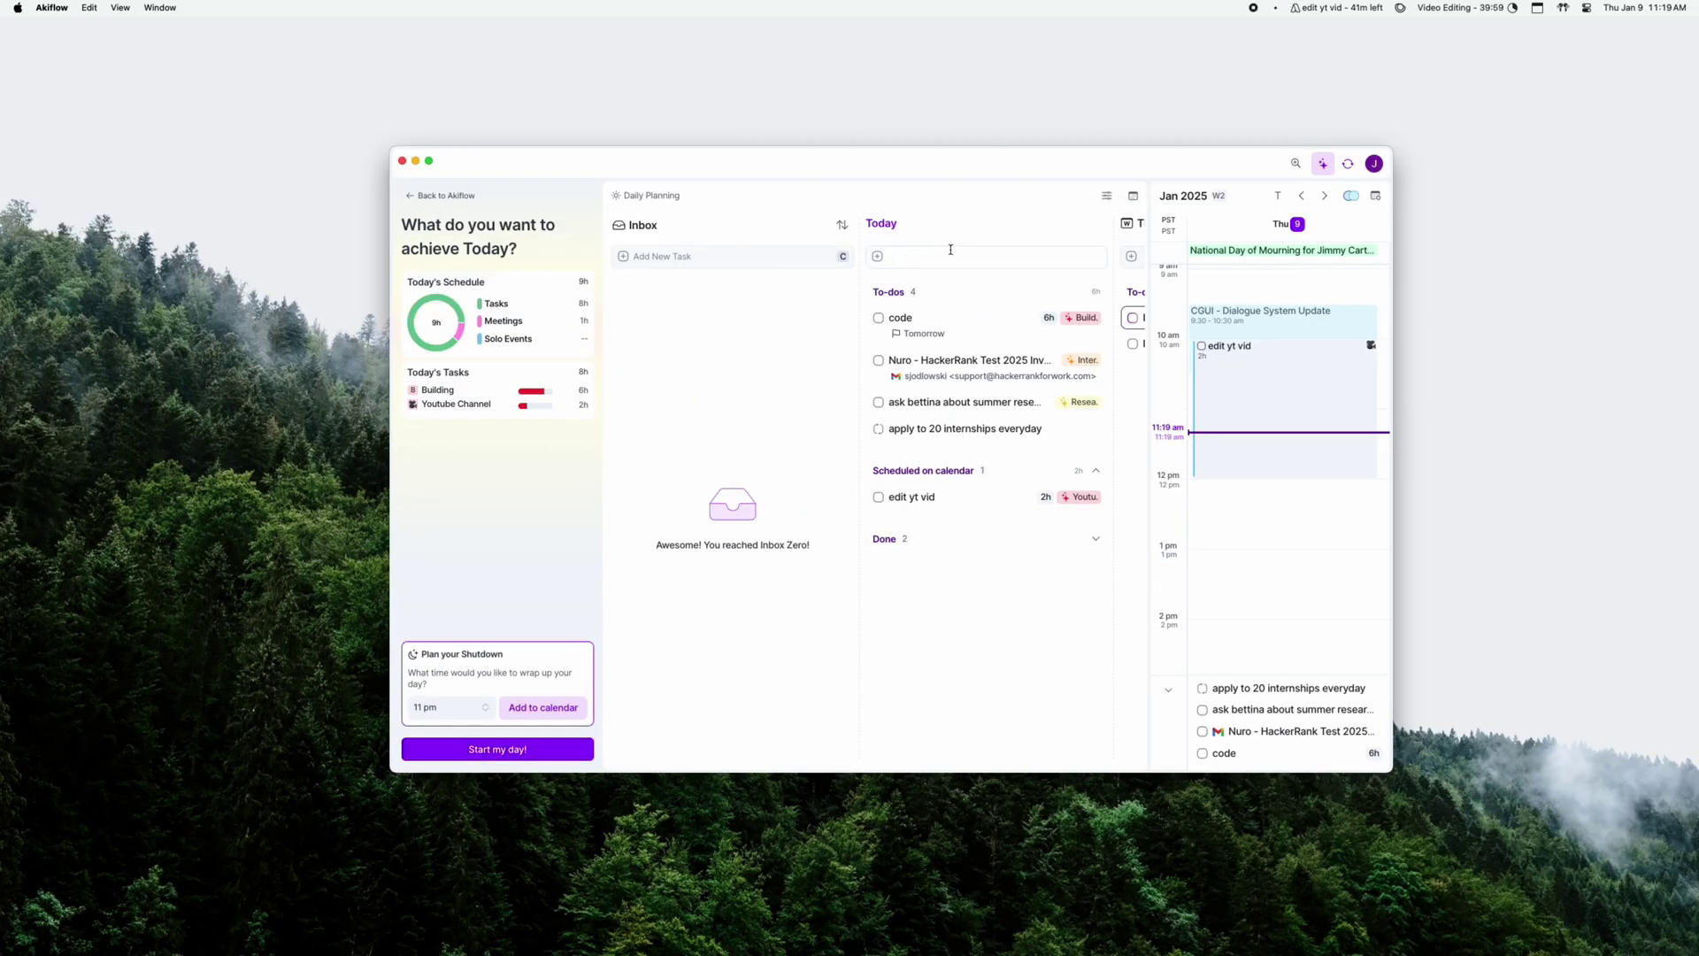
# Step: Finish Akiflow's daily planning, then run through and complete the daily shutdown ritual
pyautogui.click(522, 749)
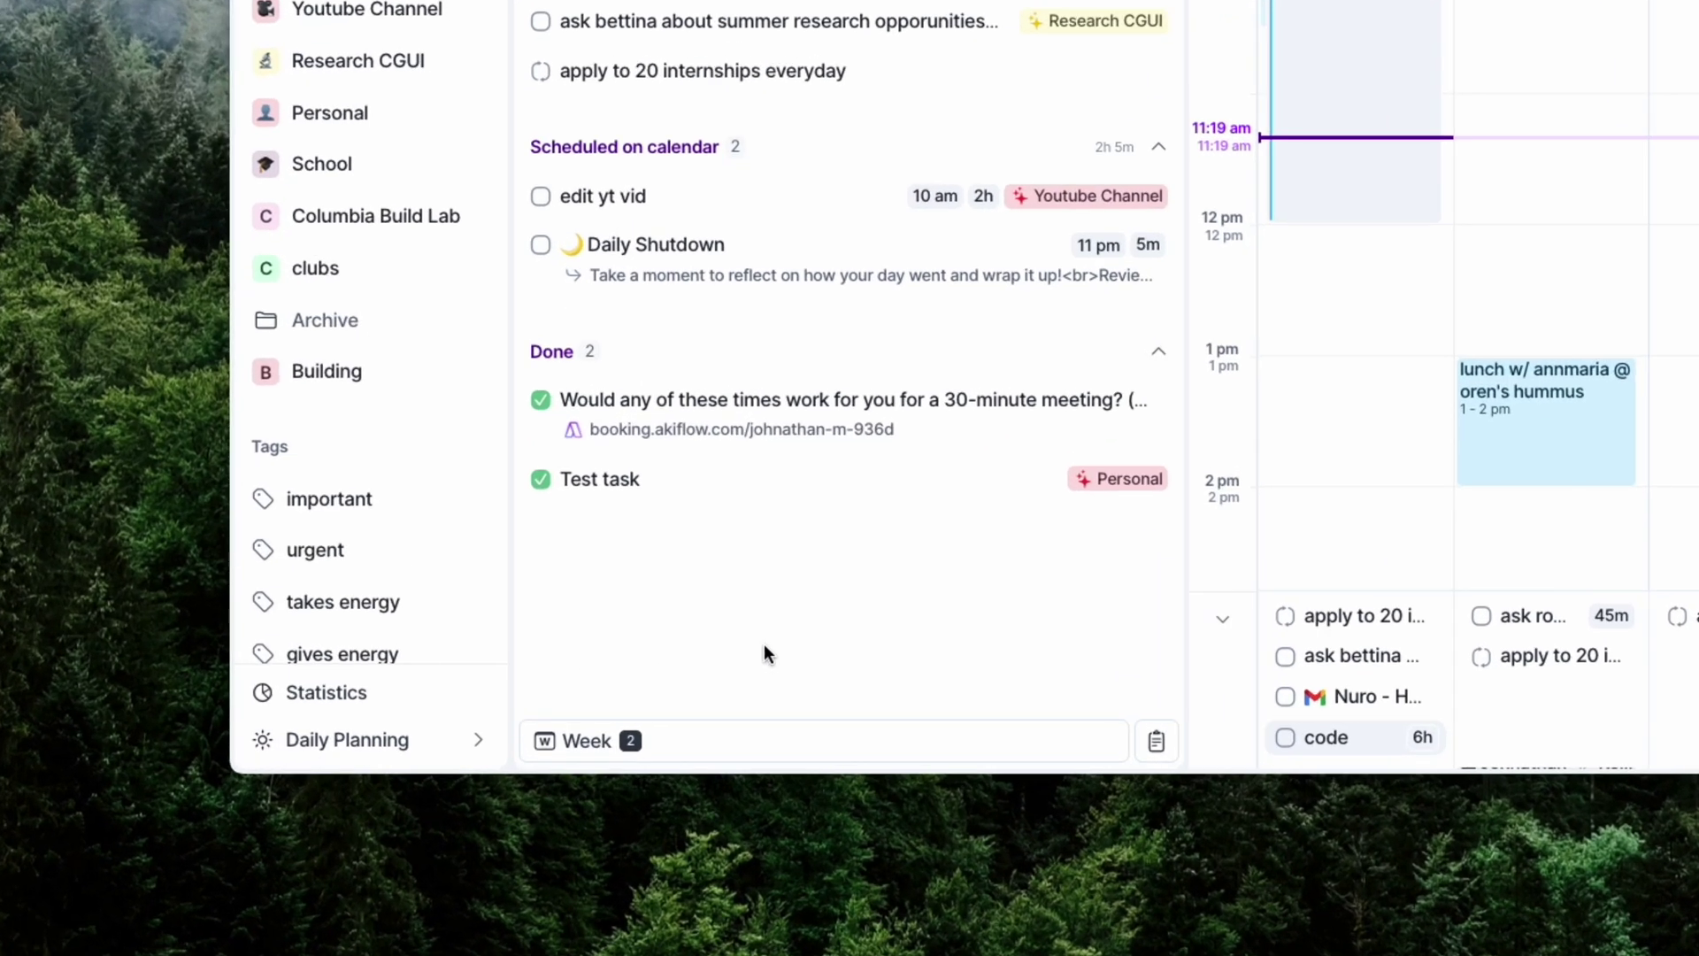
pyautogui.click(479, 747)
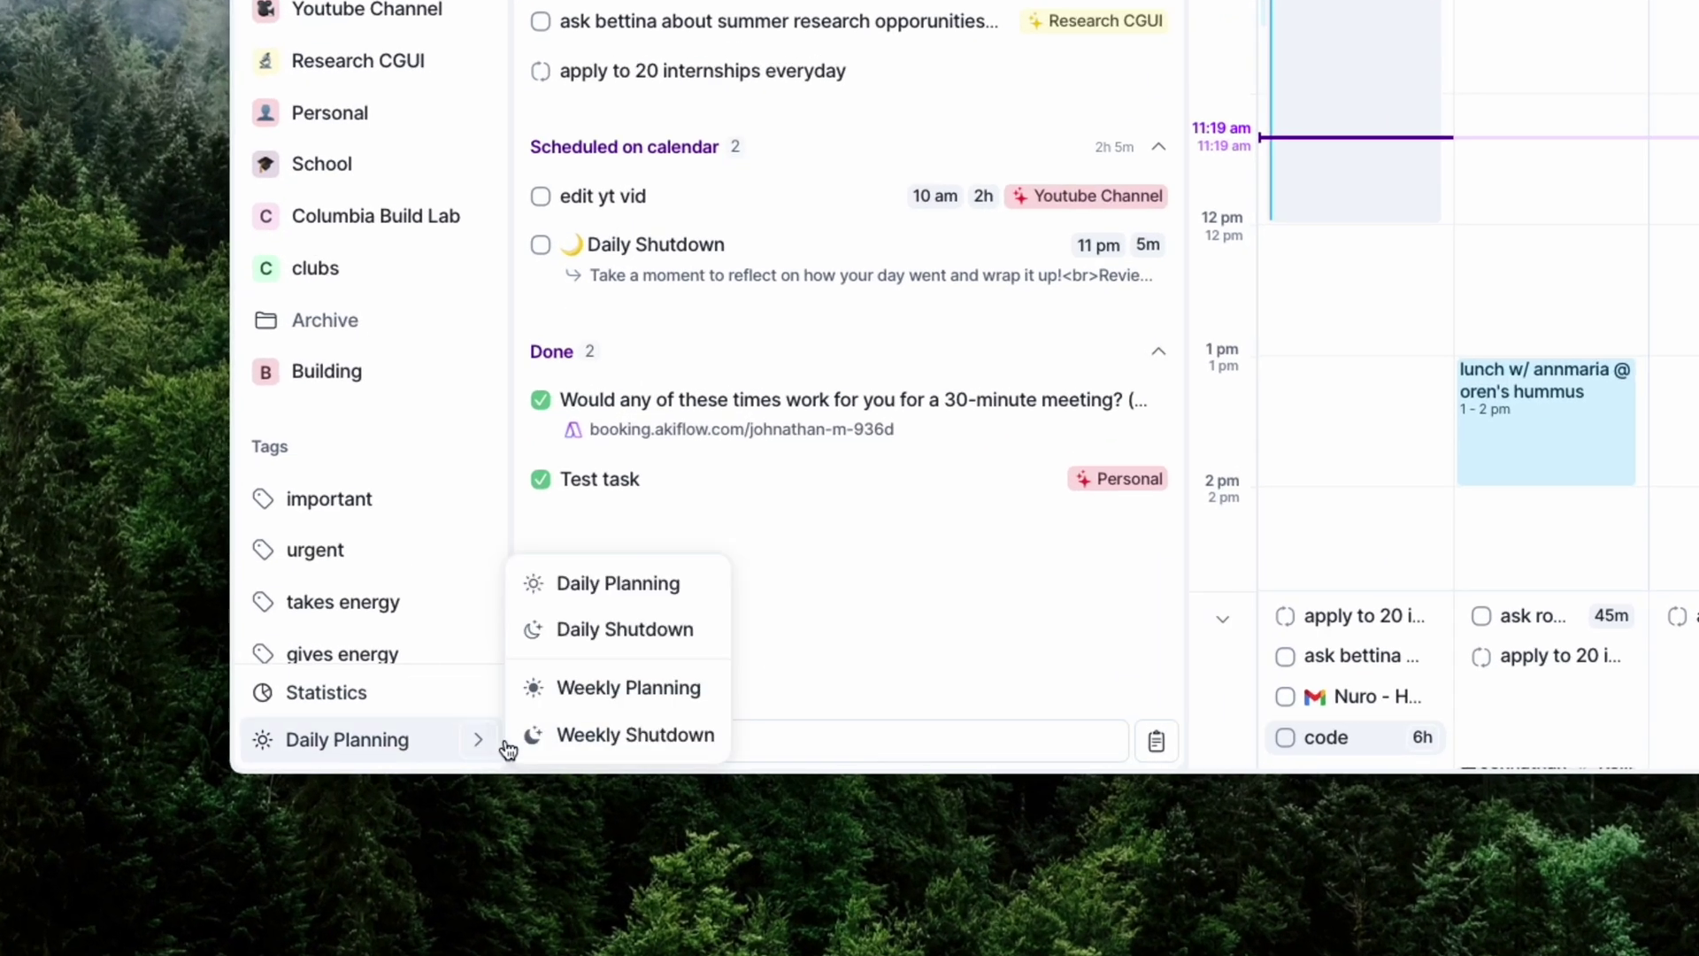
pyautogui.click(660, 633)
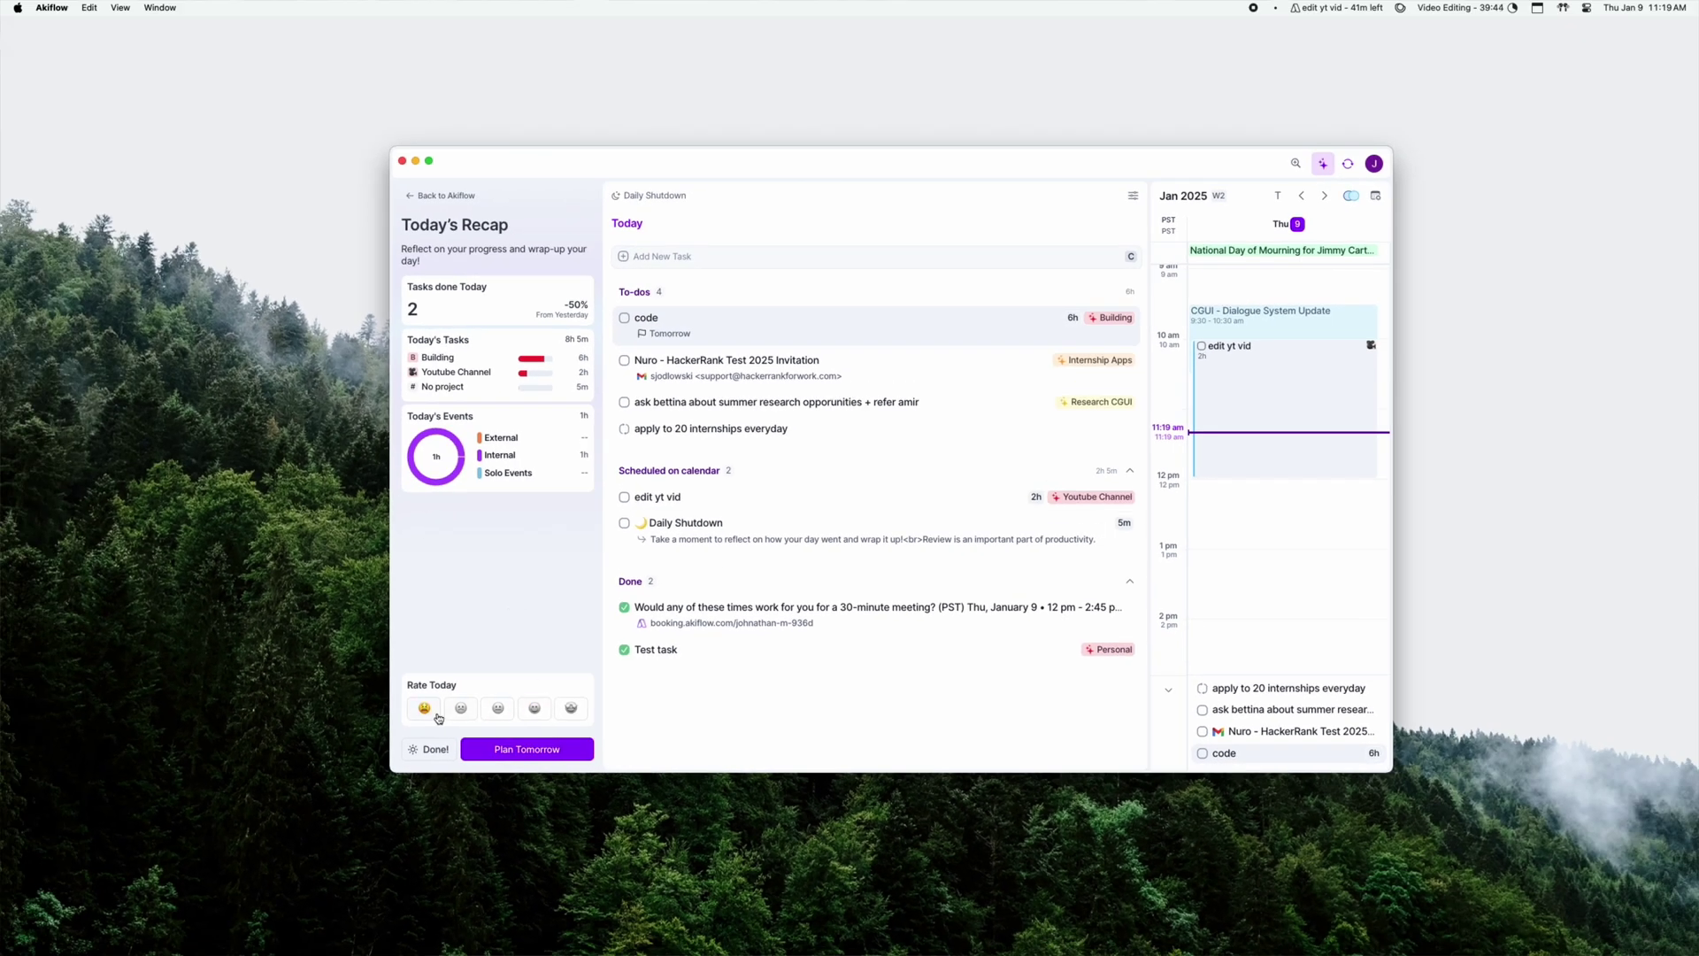
pyautogui.click(431, 749)
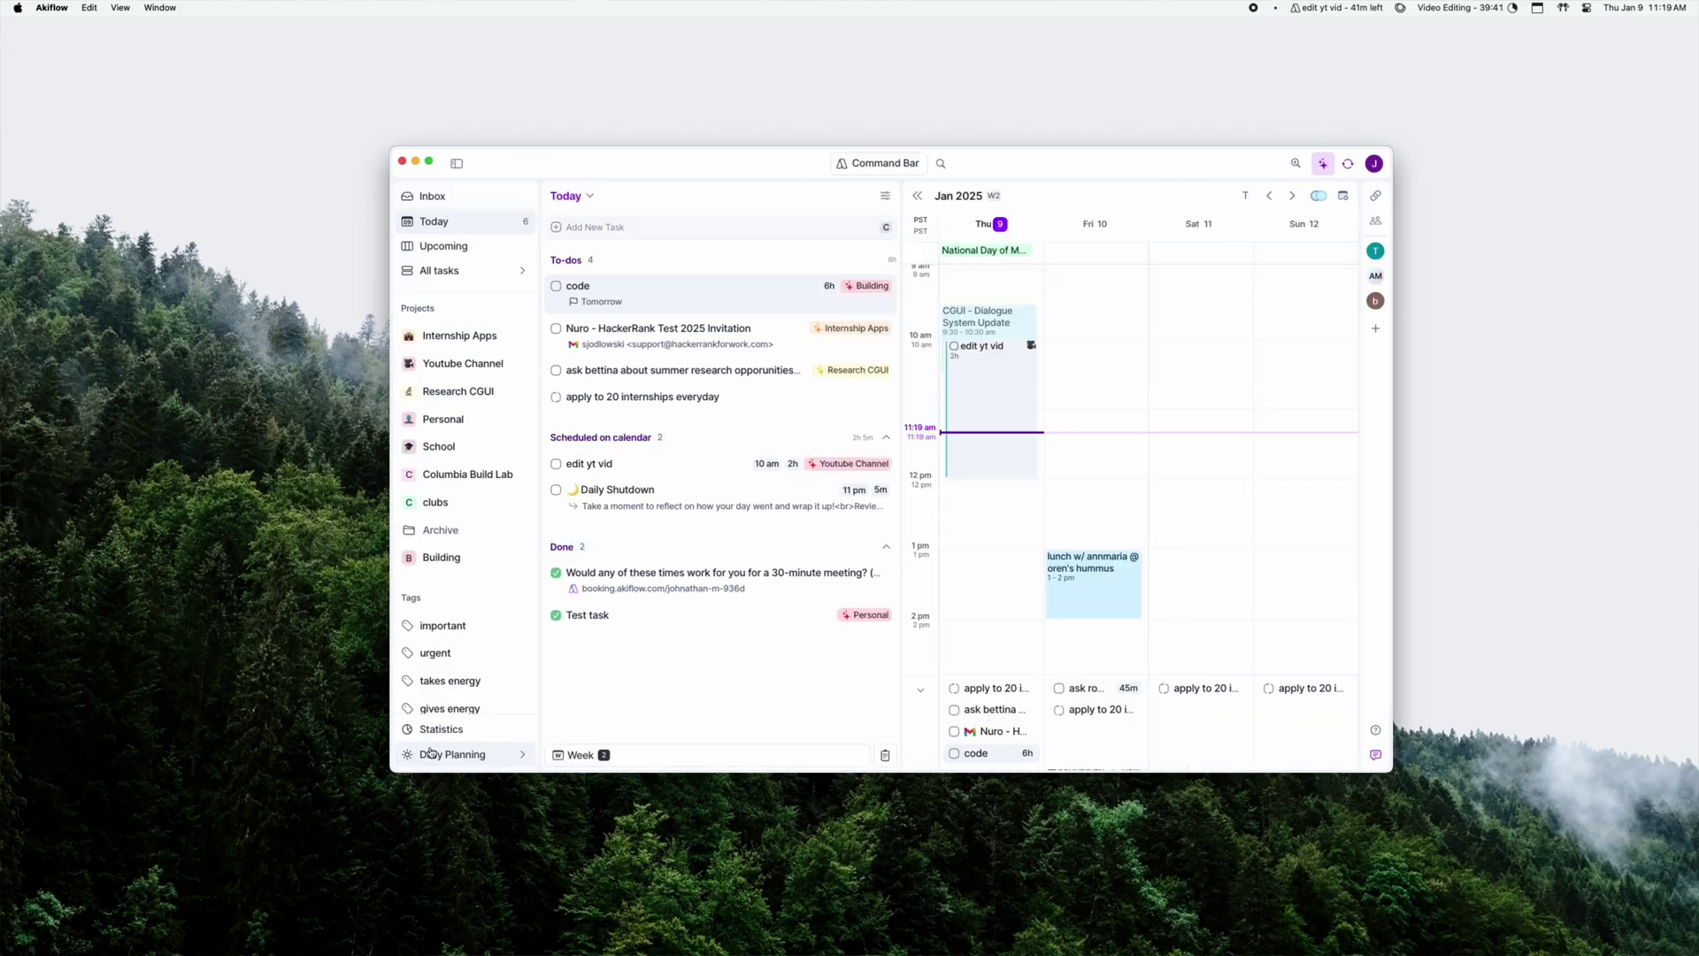
# Step: Start weekly planning, review last week's goals, and advance to setting this week's goals
pyautogui.click(523, 754)
pyautogui.click(586, 725)
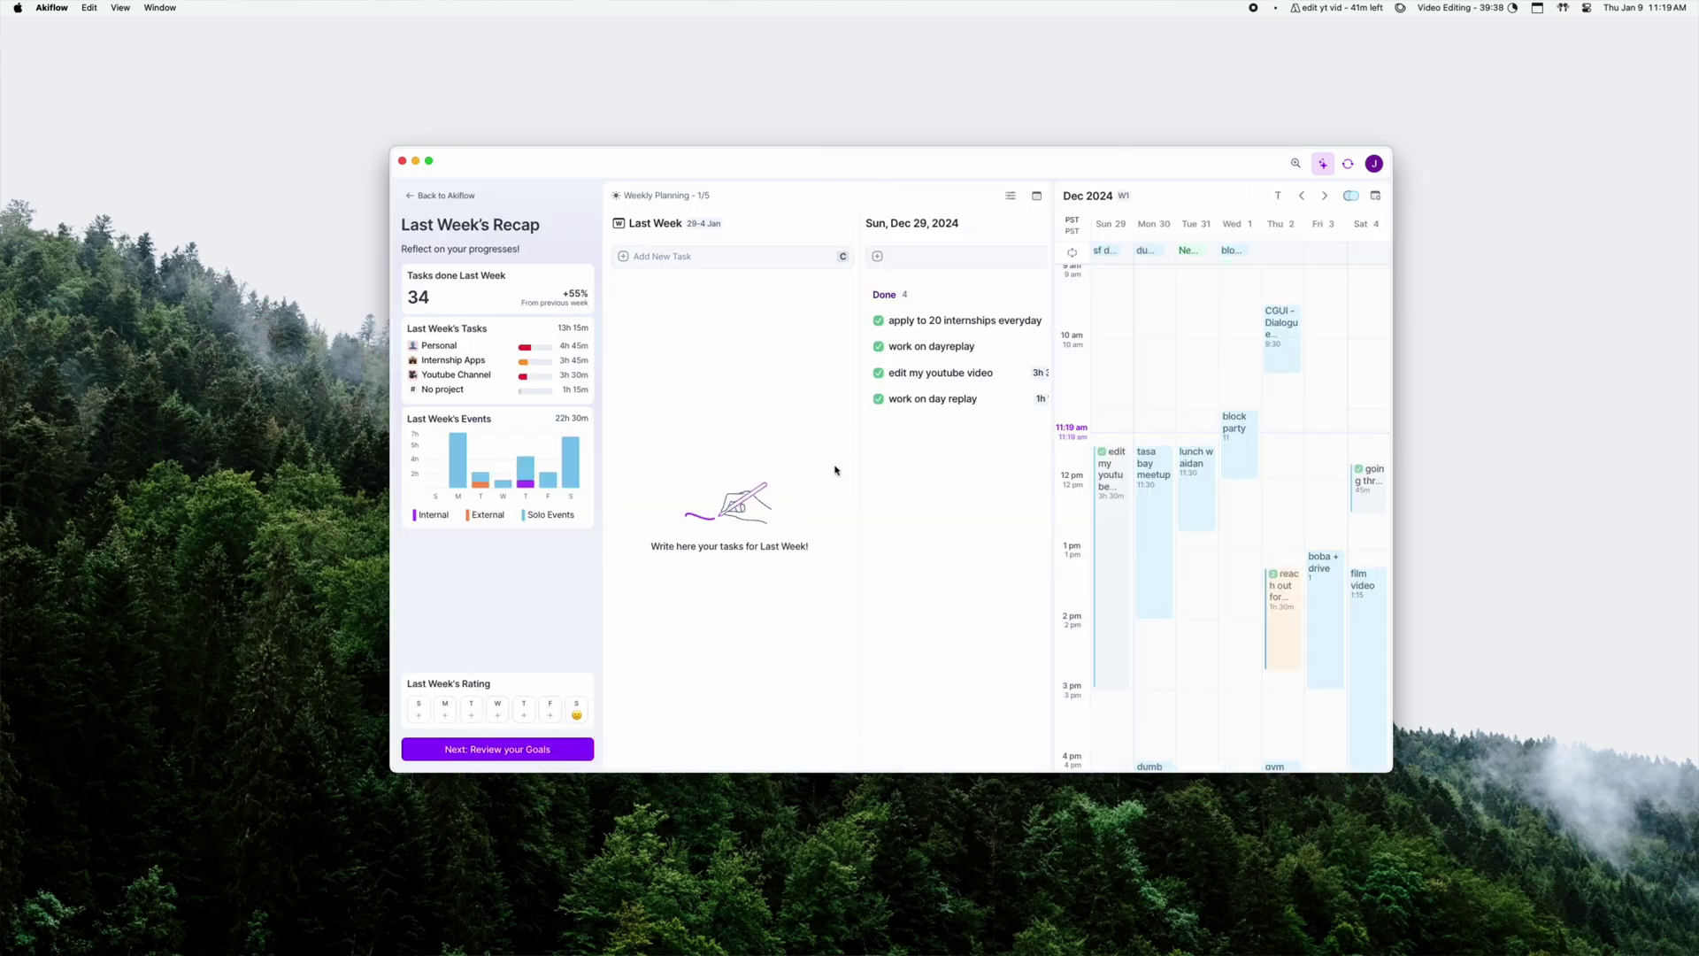
pyautogui.click(446, 748)
pyautogui.scroll(-2, 1179, 368)
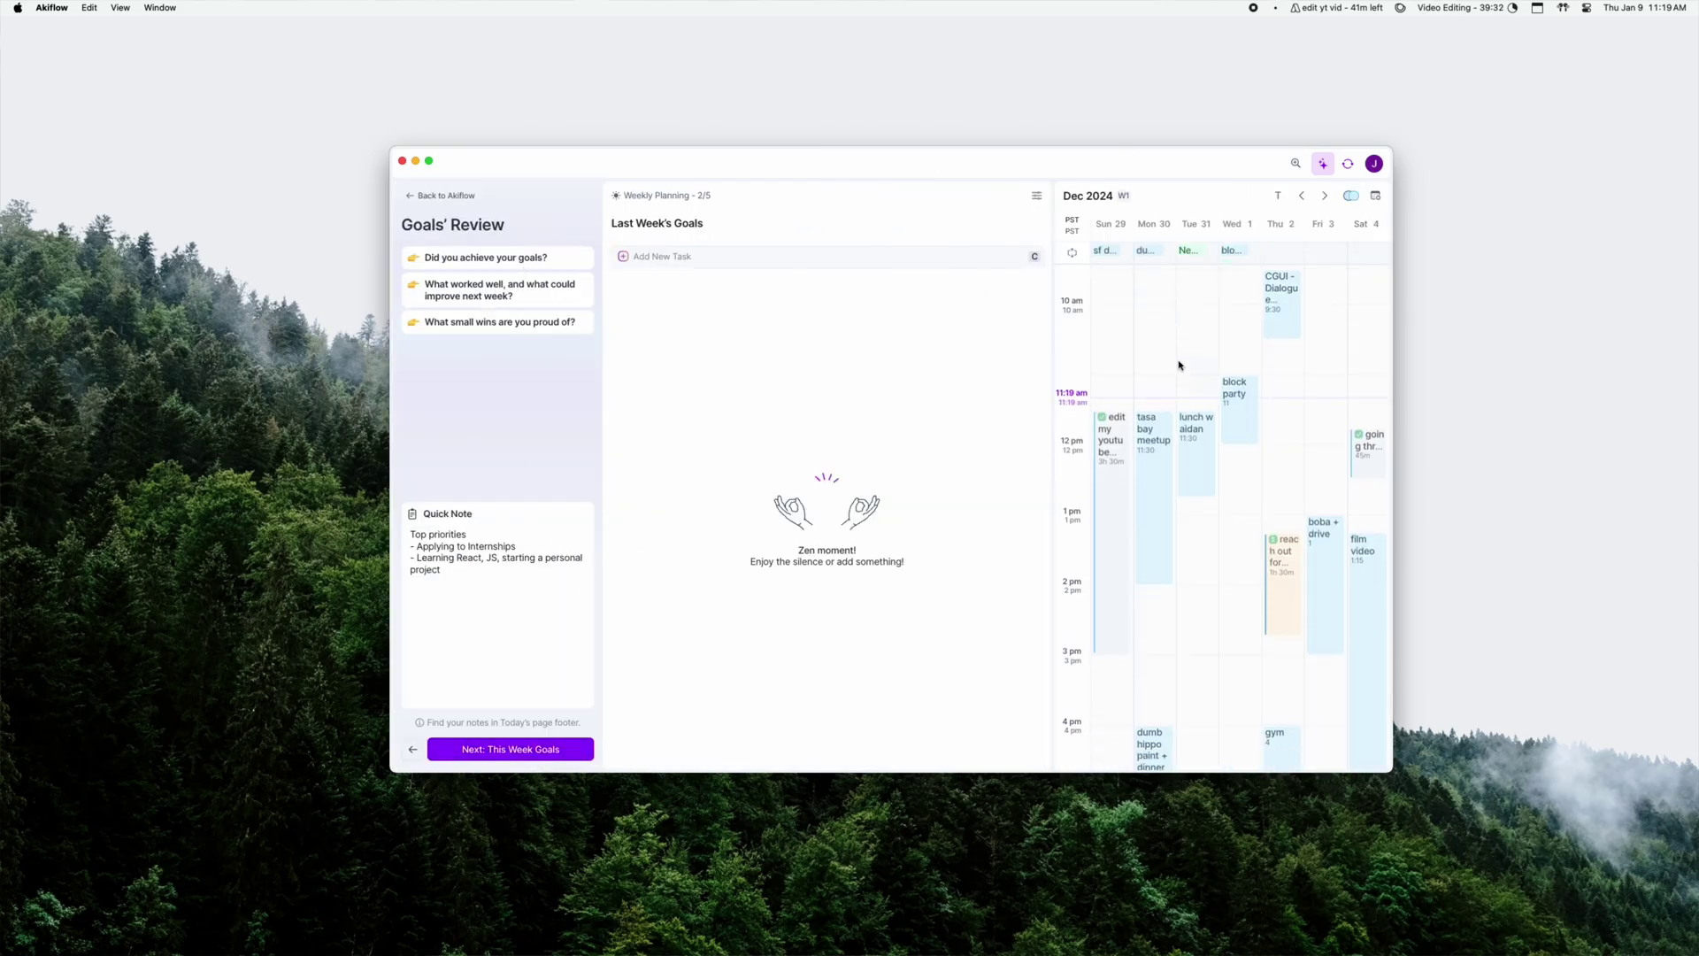
pyautogui.click(509, 749)
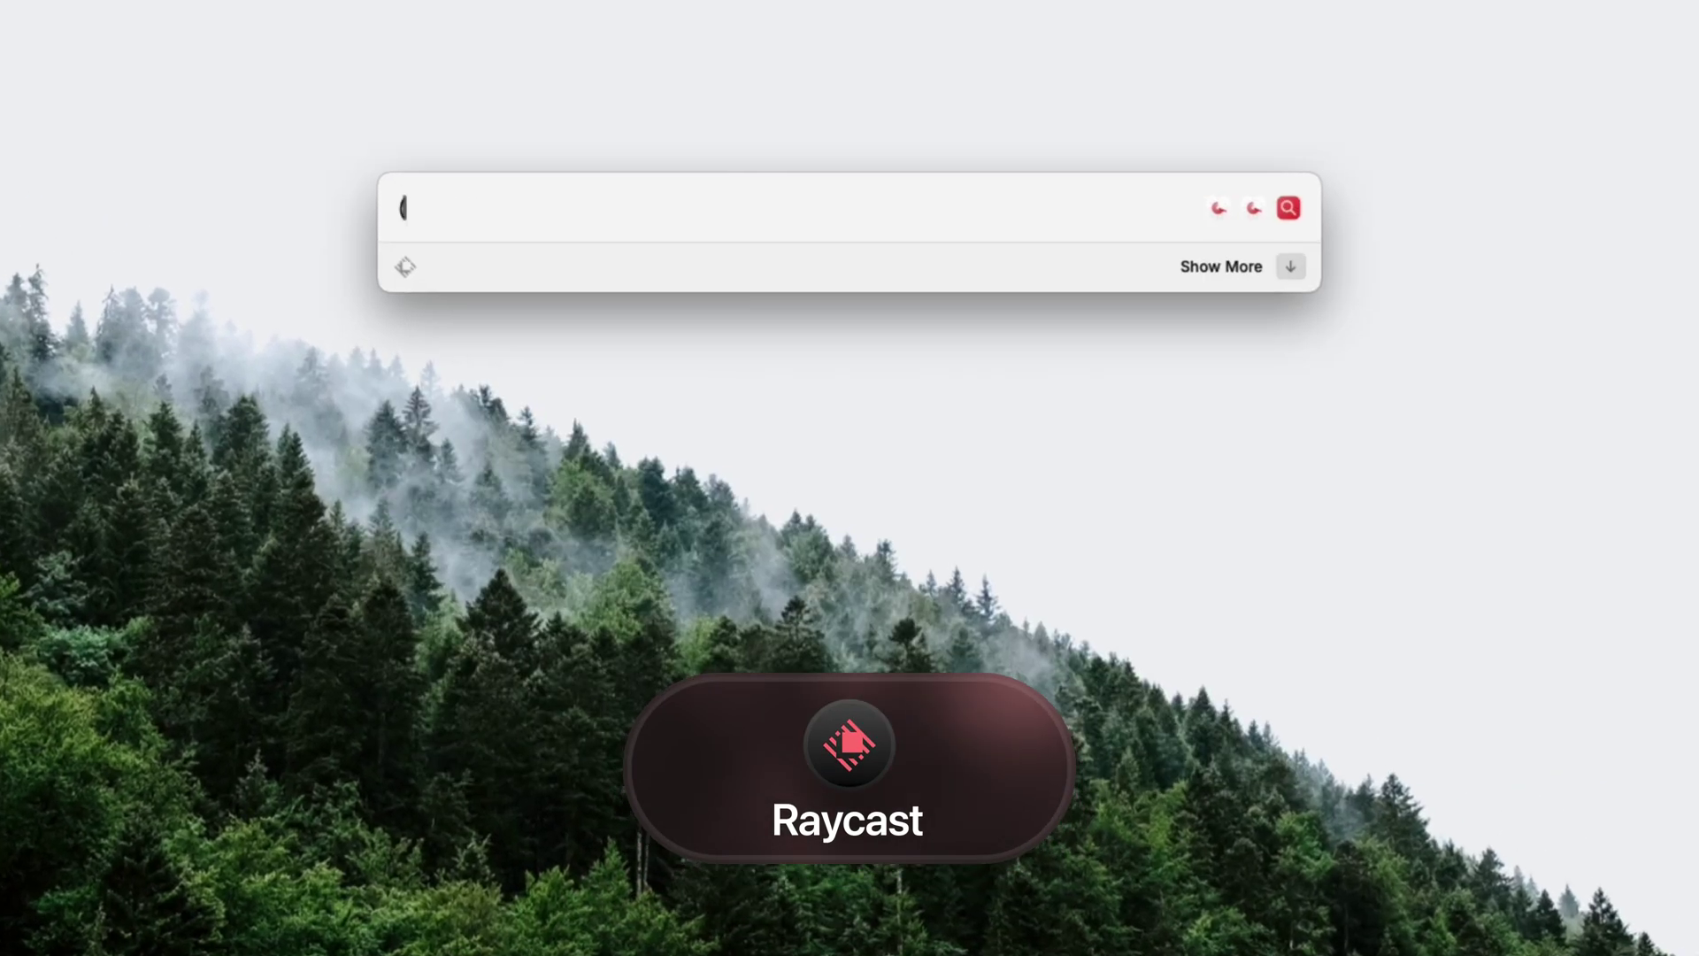
# Step: Calculate (5 * 3^(1/2)) in Raycast, then look up the definition of 'platitude'
pyautogui.write('5 * 3^(1/2))')
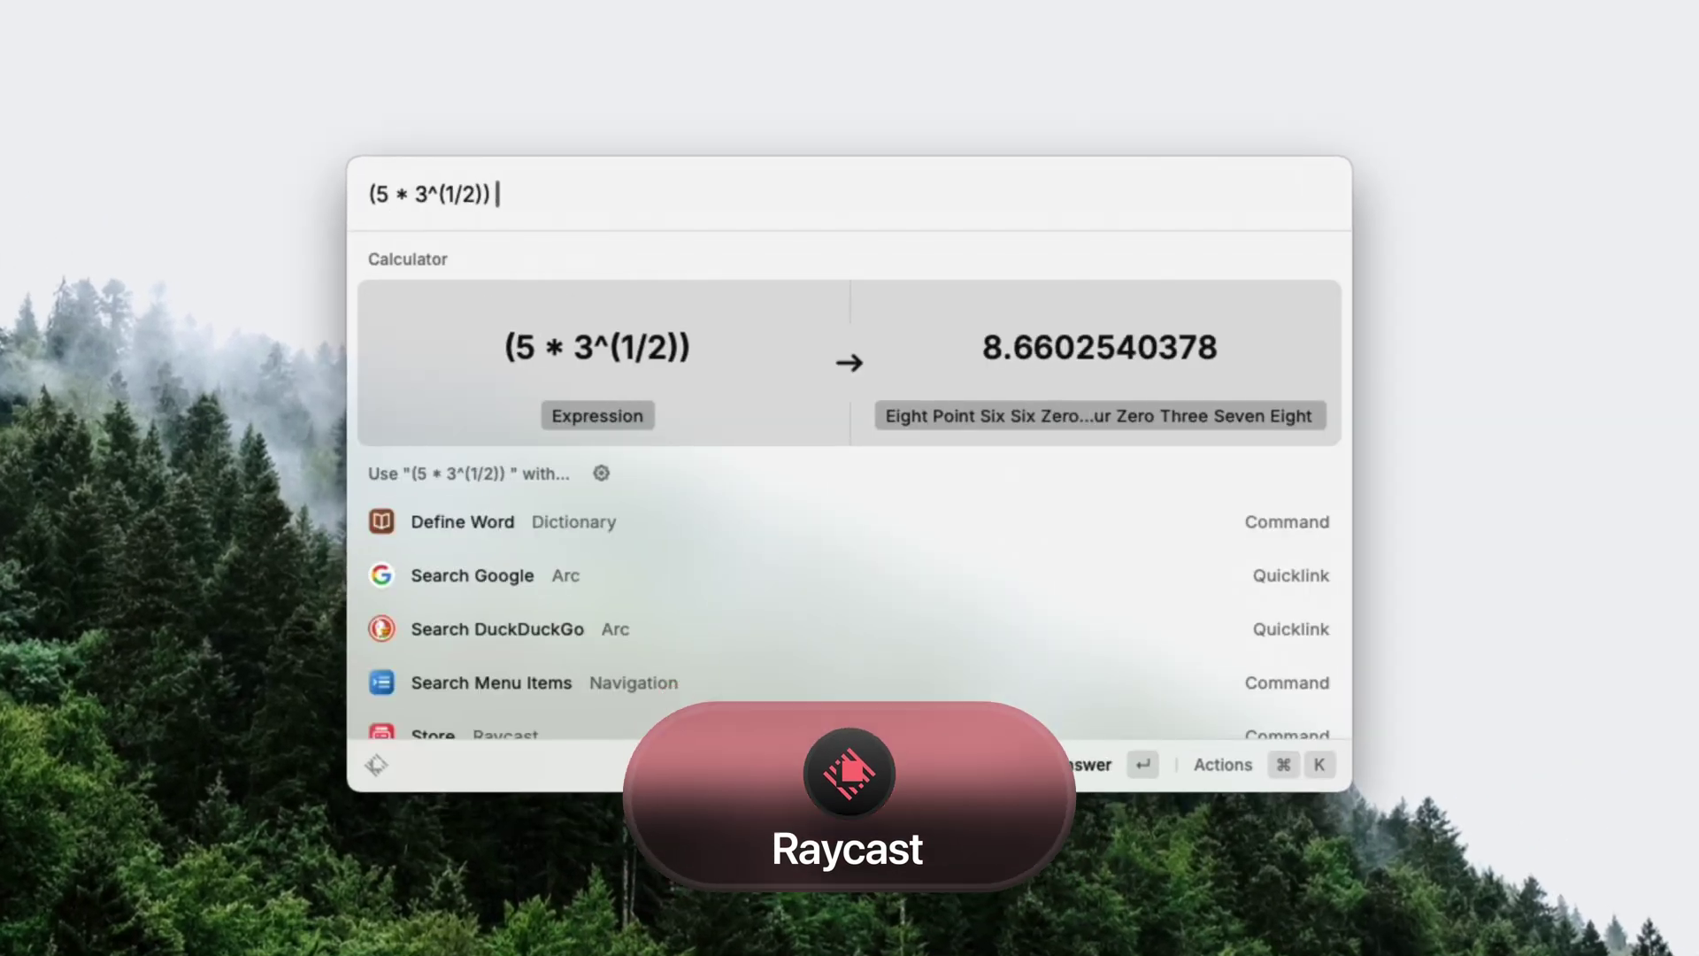
pyautogui.press('Escape')
pyautogui.write('de')
pyautogui.press('Return')
pyautogui.write('platitude')
pyautogui.press('Return')
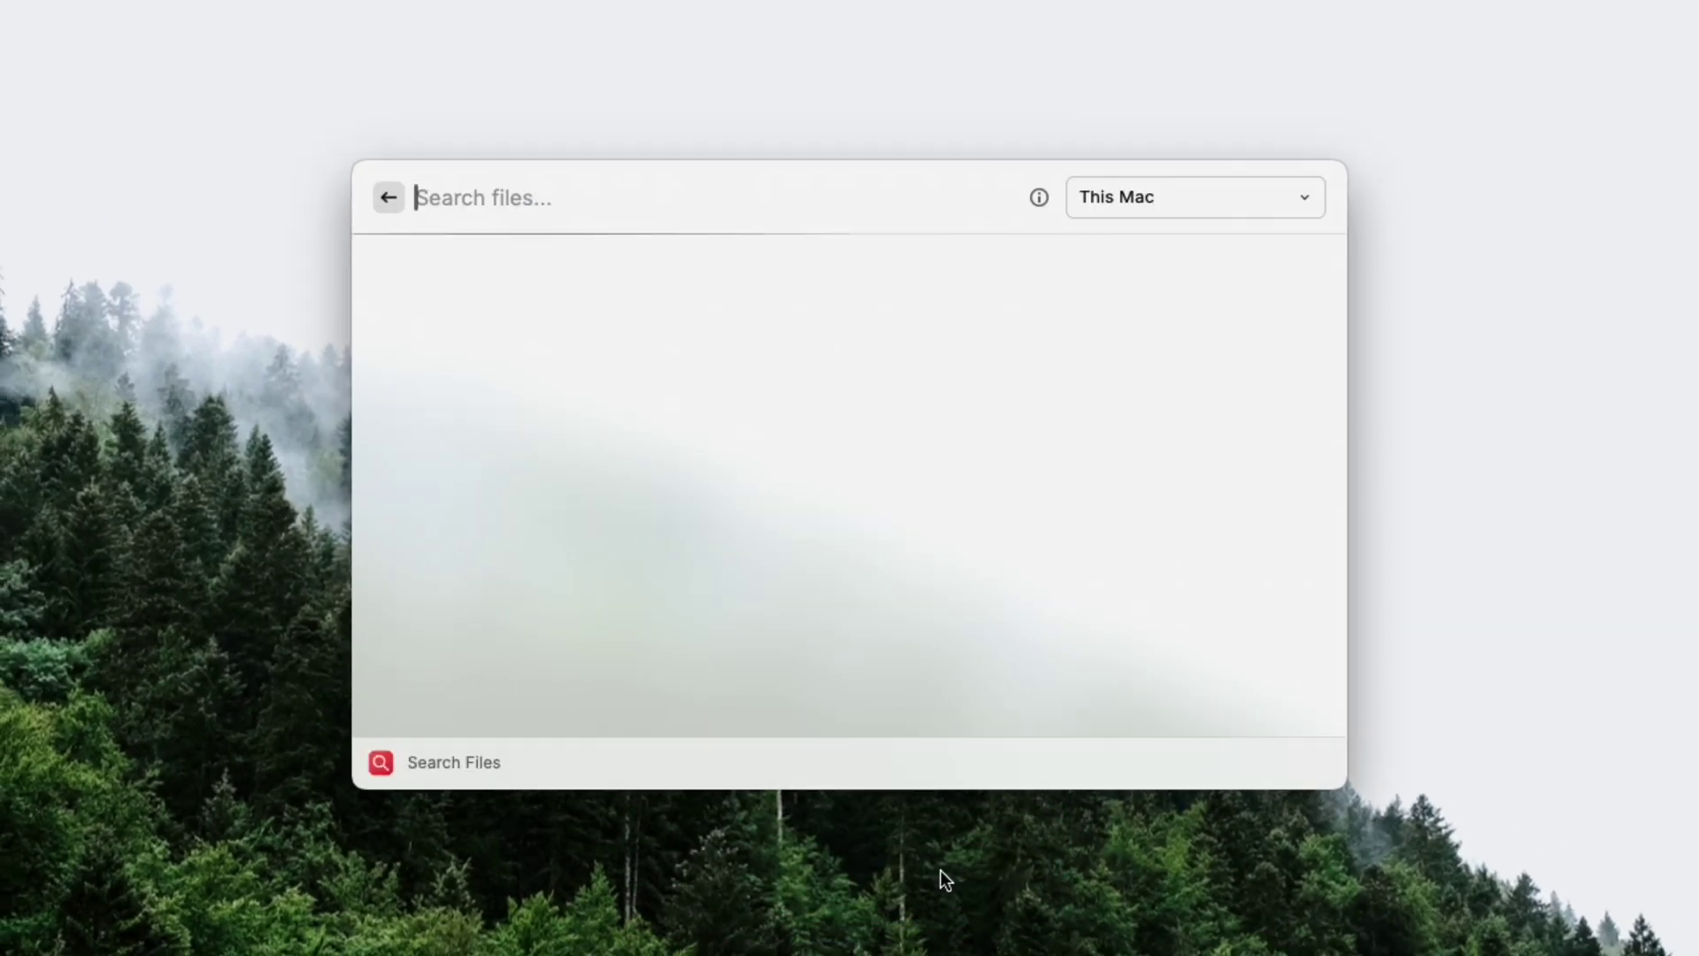
# Step: Search files for 'hello shawty' and open Hello Shawty Image.jpg in Preview
pyautogui.write('hello shawty')
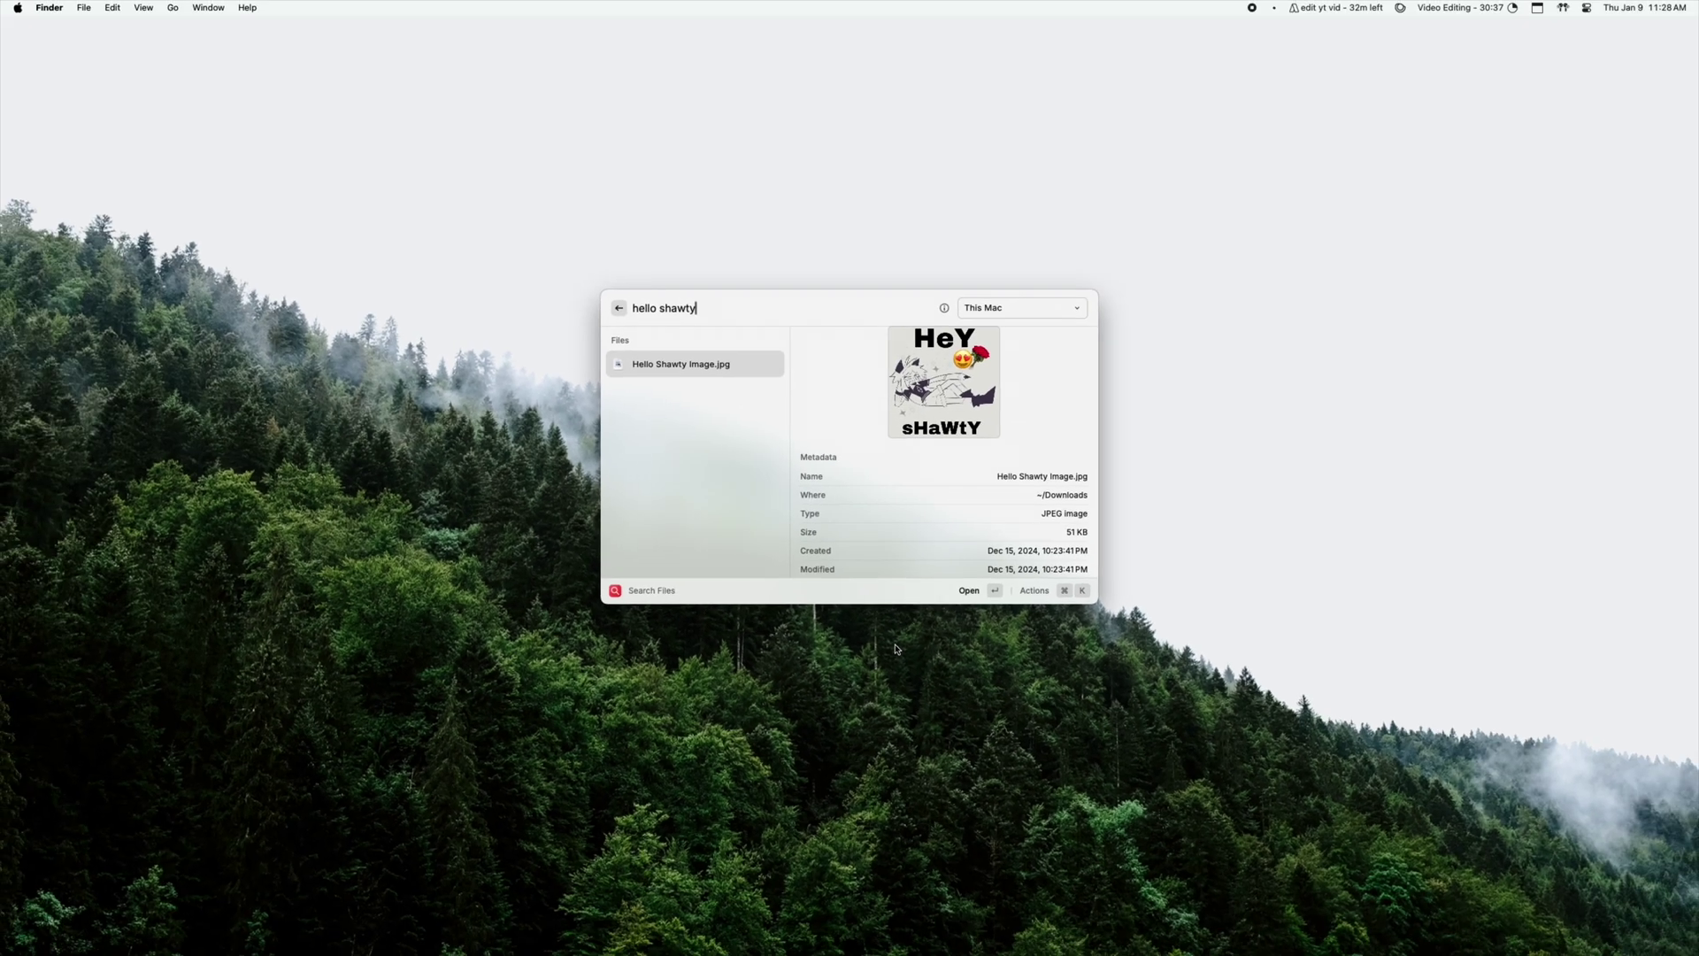
pyautogui.press('Return')
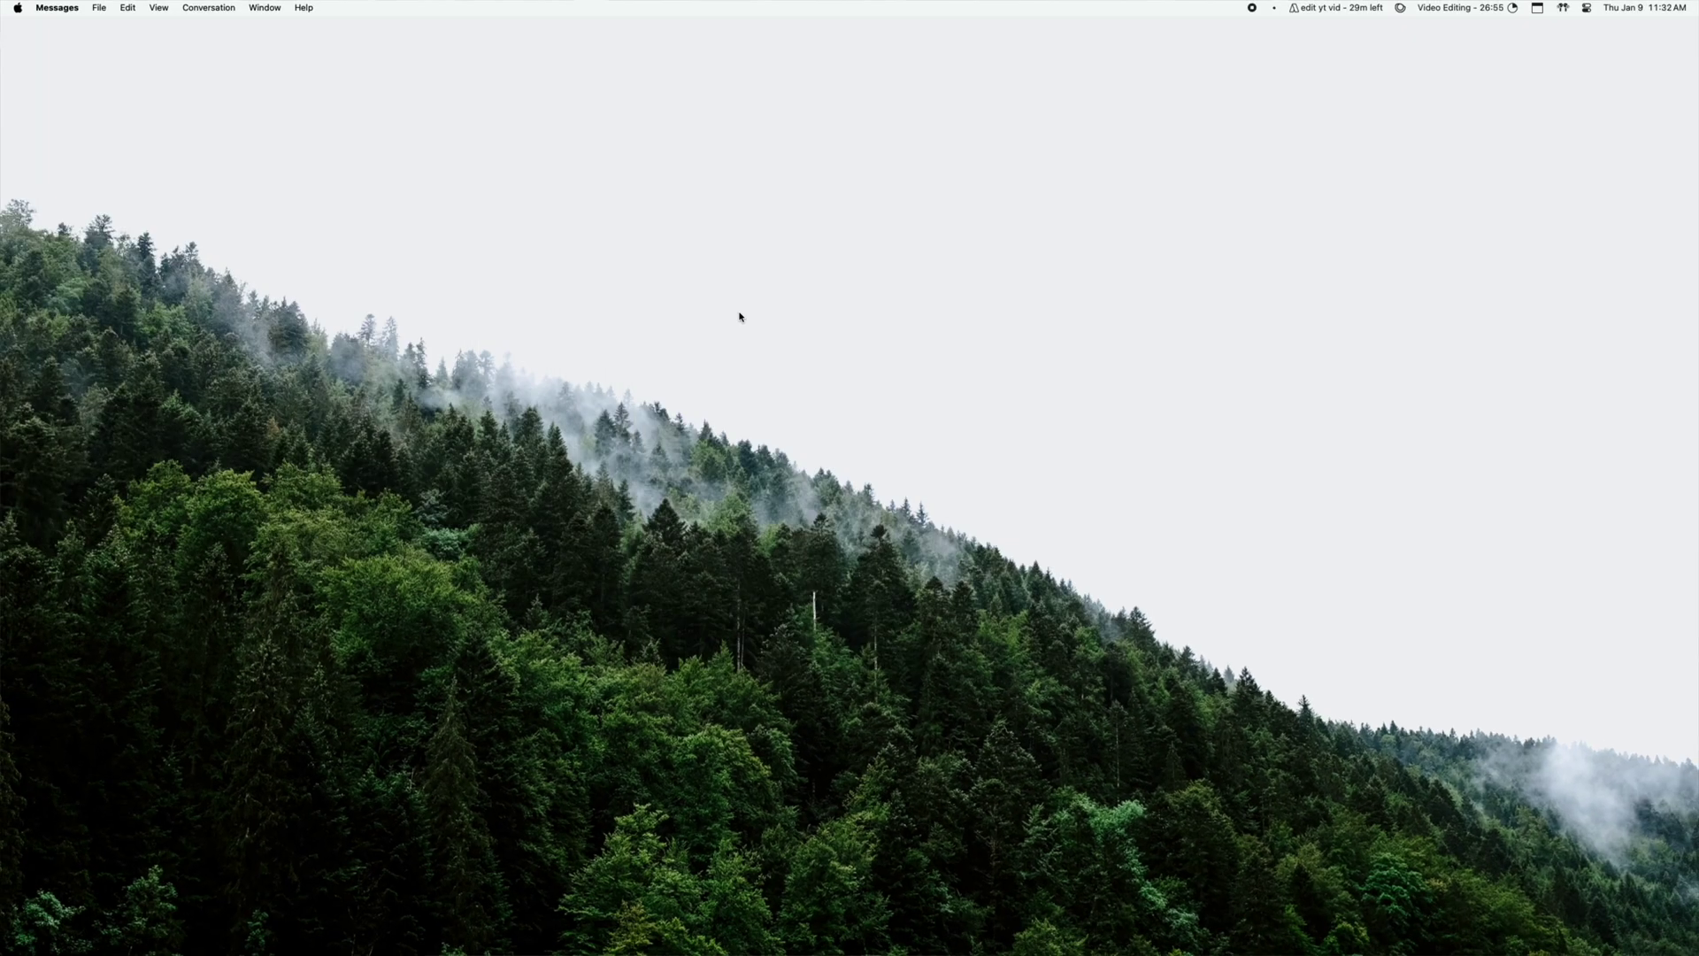
pyautogui.hotkey('alt', 'space')
# Step: Open Raycast's extension Store with 'store' and scroll through its listings
pyautogui.write('store')
pyautogui.press('Return')
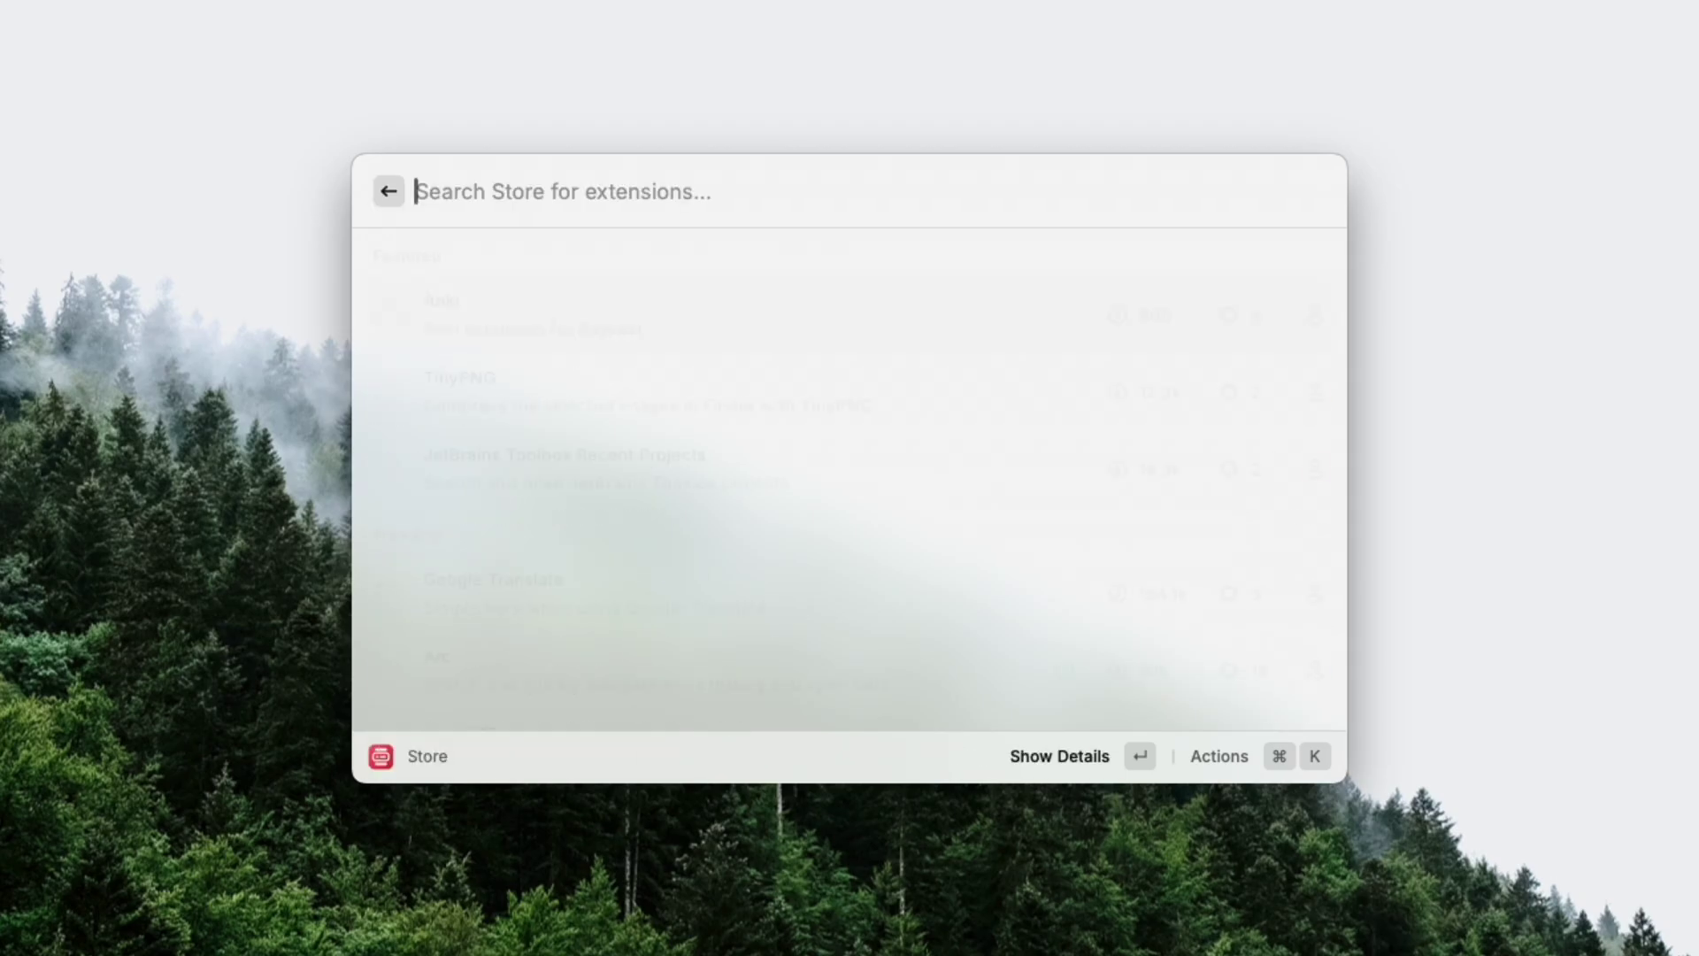
pyautogui.scroll(-8, 687, 323)
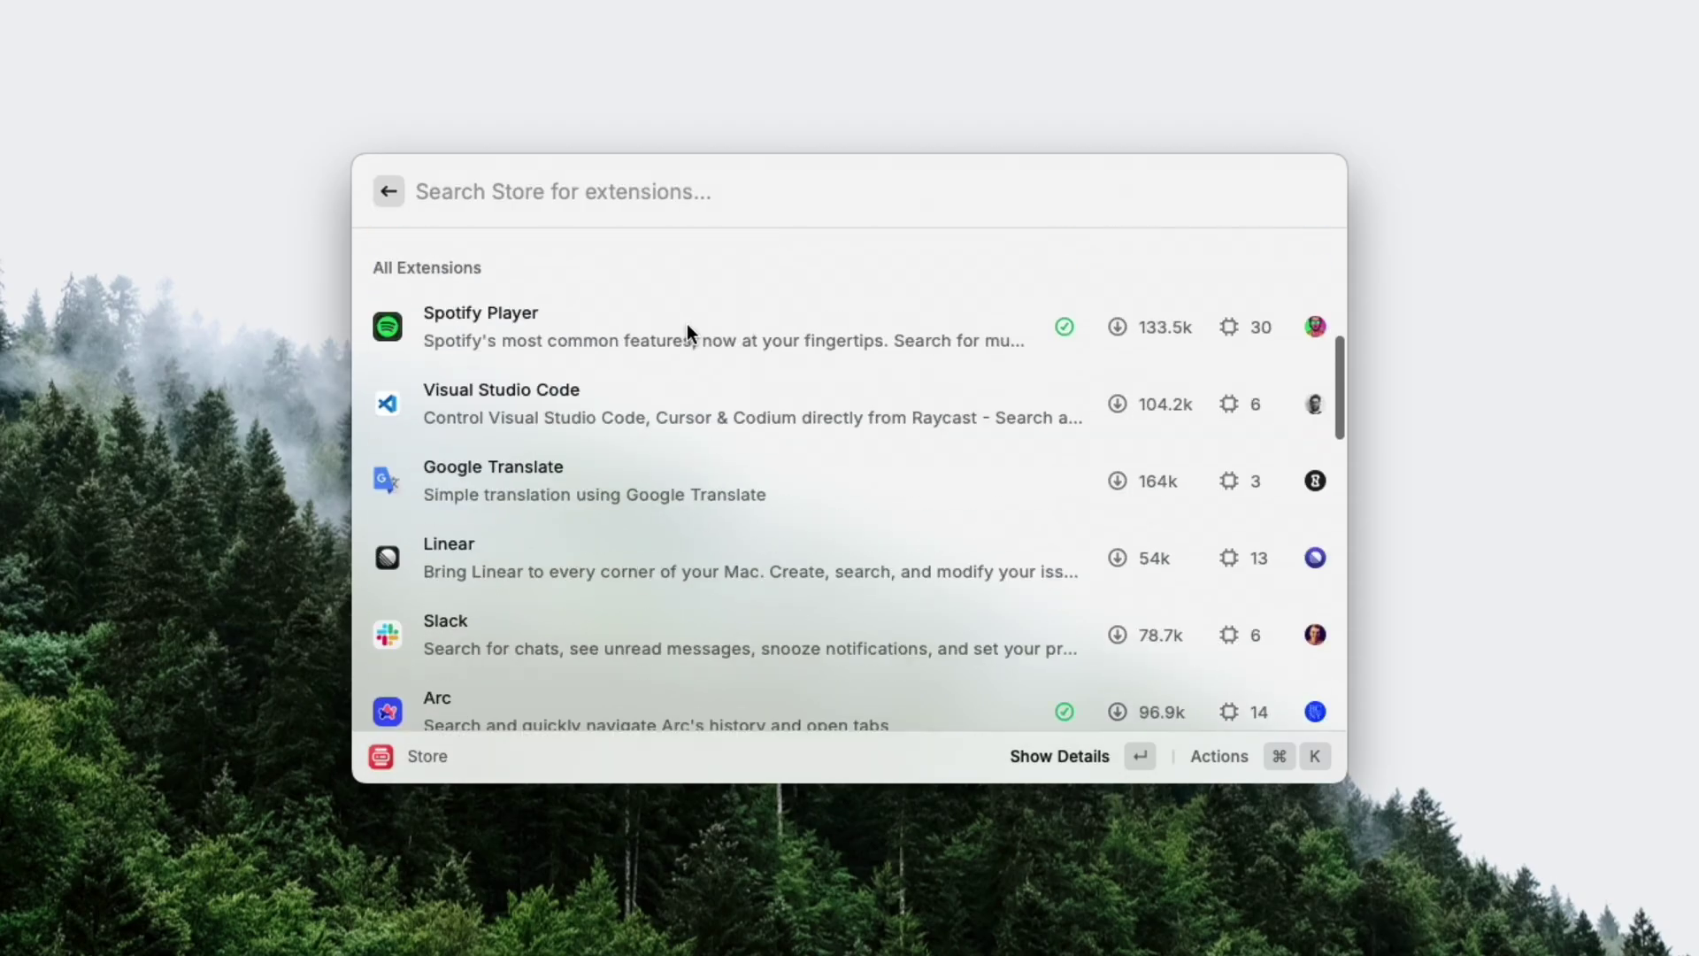
pyautogui.scroll(-5, 687, 324)
pyautogui.scroll(5, 686, 322)
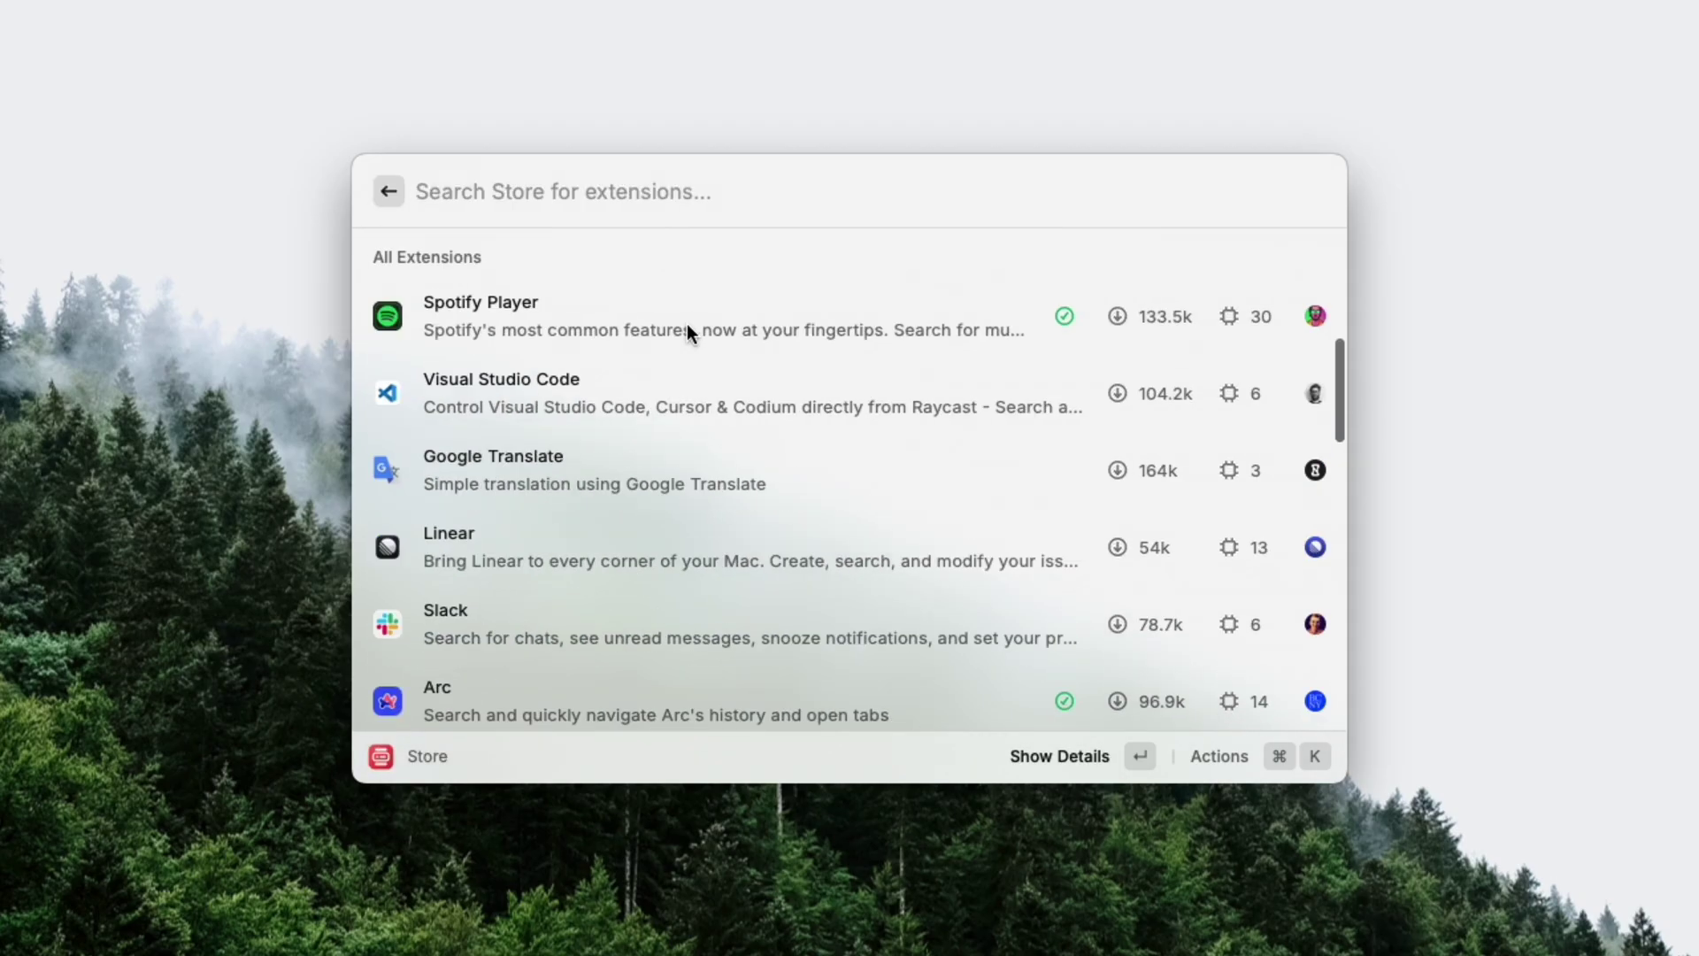
# Step: Ask Raycast AI four short messages, including a question about a subscription
pyautogui.press('Escape')
pyautogui.write('ask')
pyautogui.press('Return')
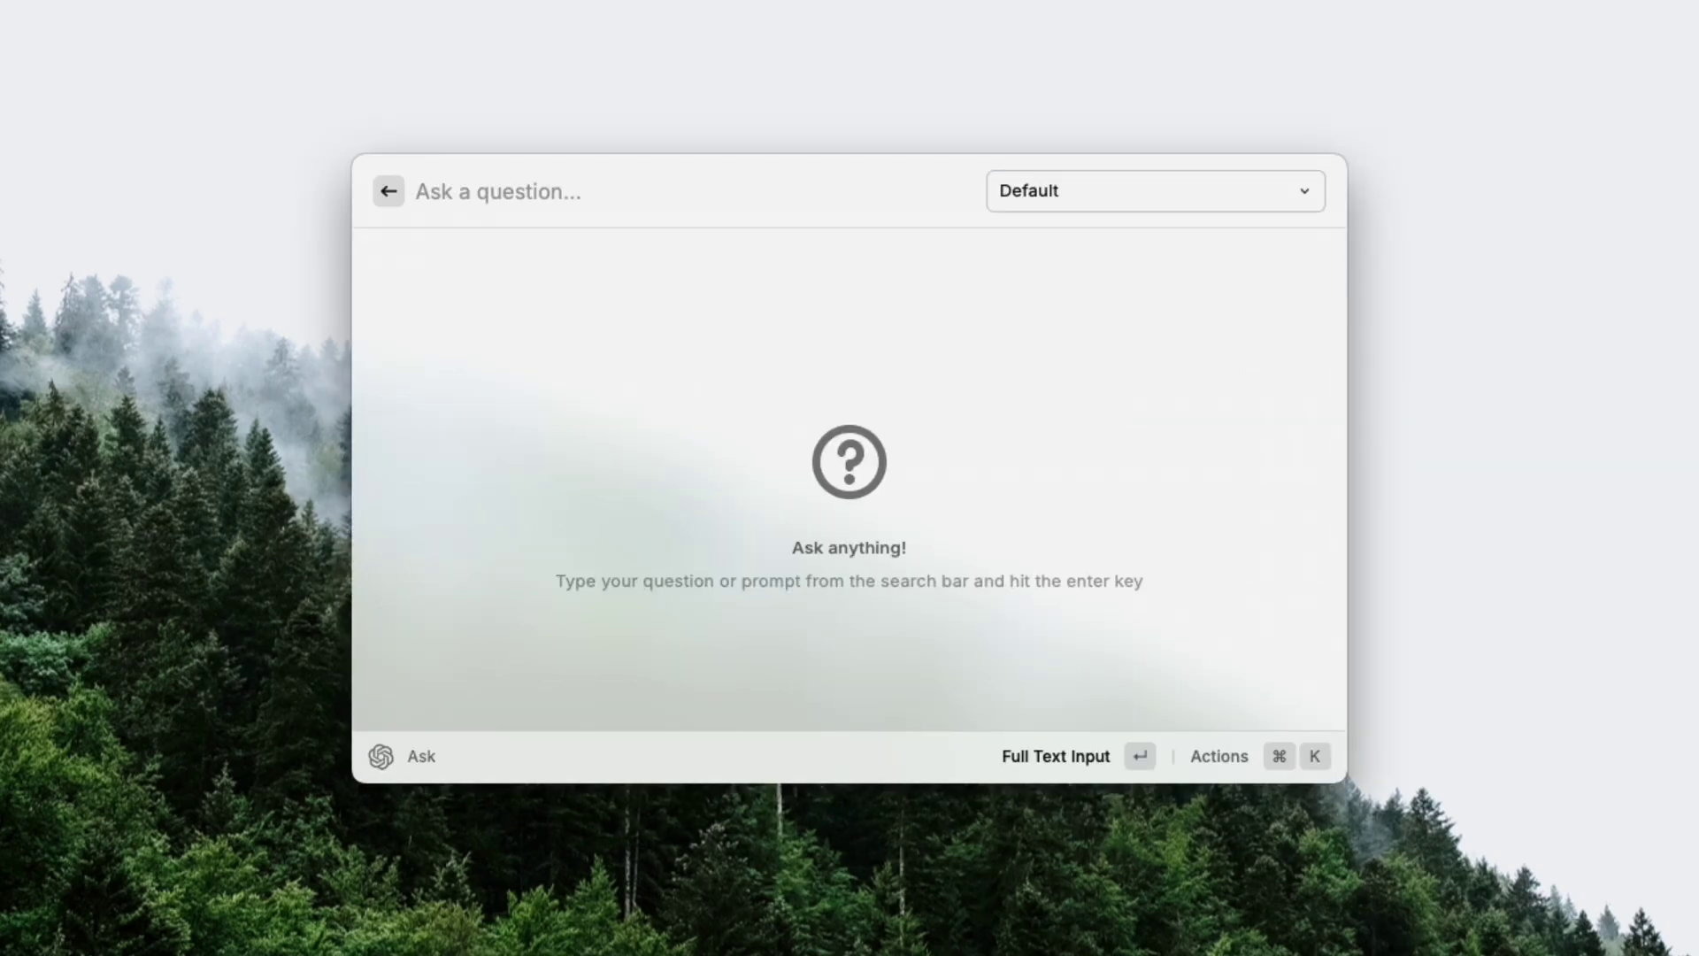
pyautogui.write('hey who is johnathan mo')
pyautogui.press('Return')
pyautogui.write('b')
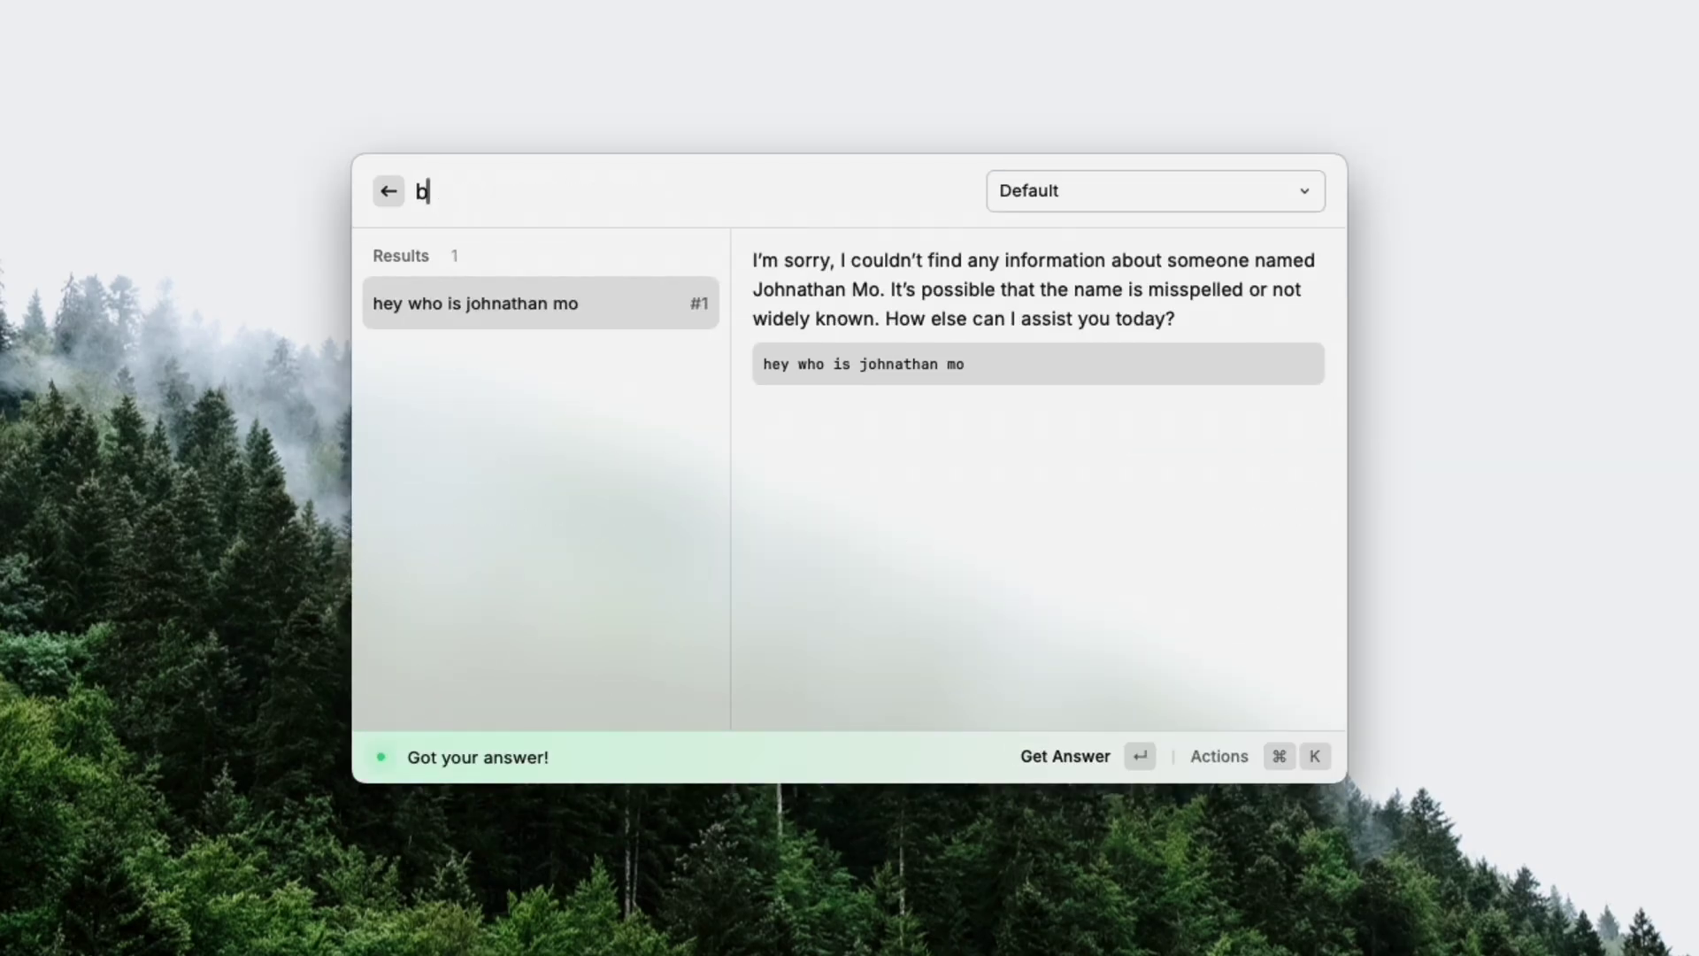
pyautogui.write('ruh')
pyautogui.press('Return')
pyautogui.write('should i')
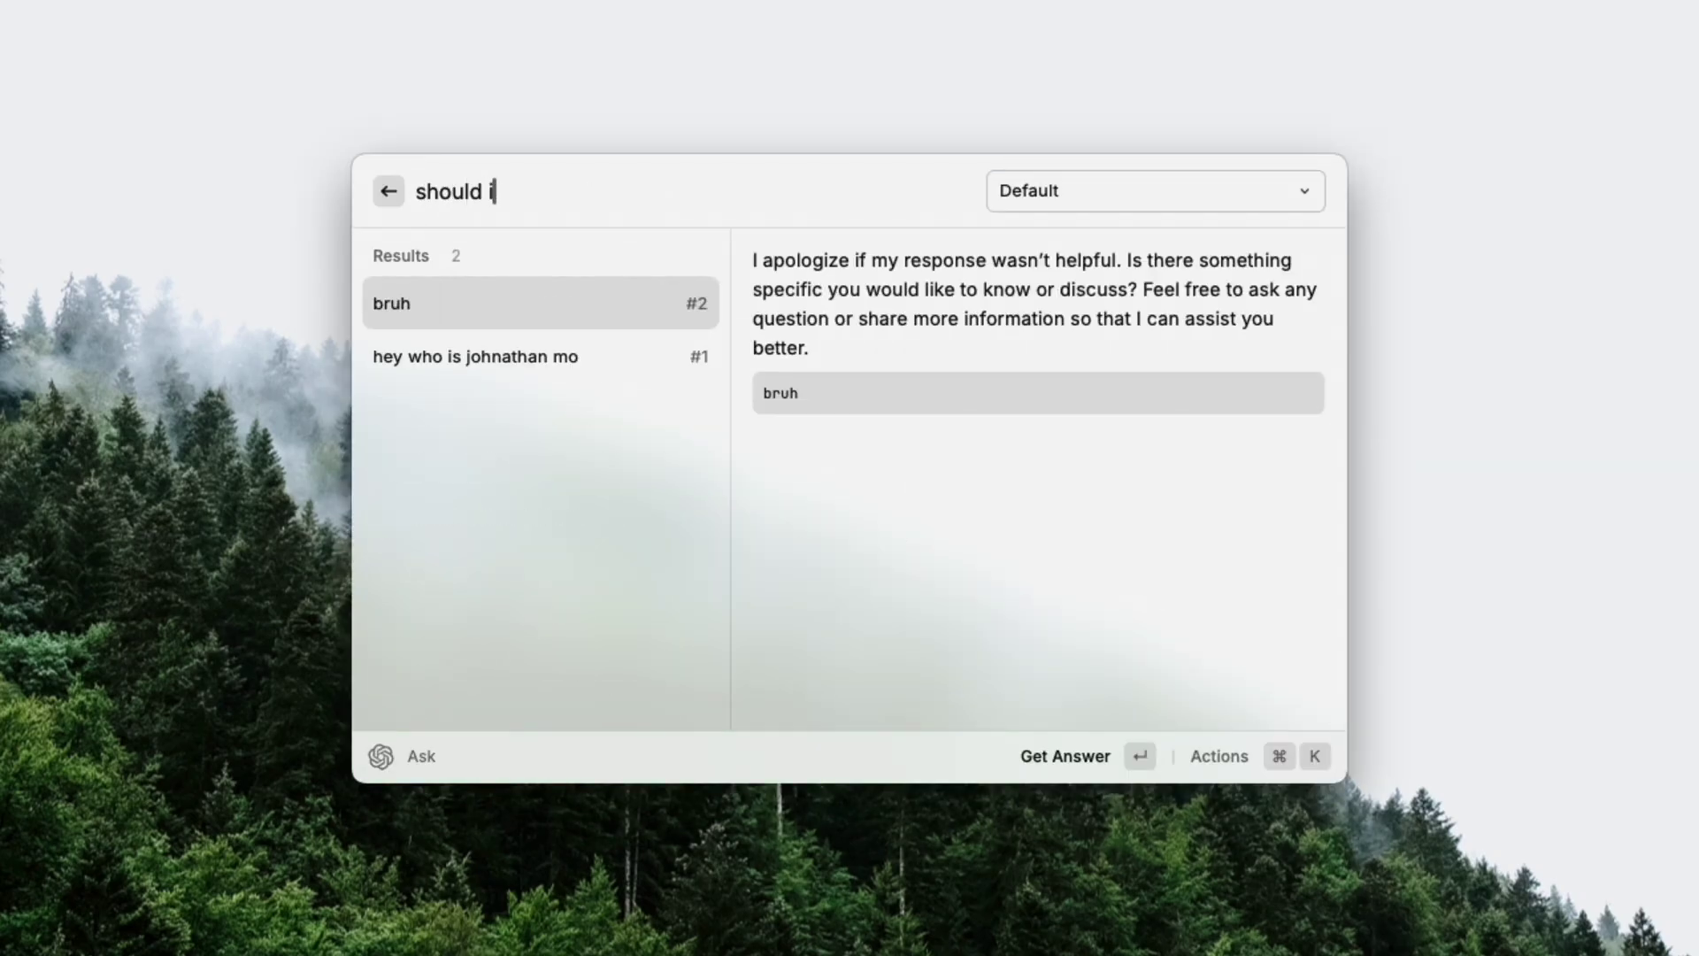
pyautogui.write(')')
pyautogui.press('Return')
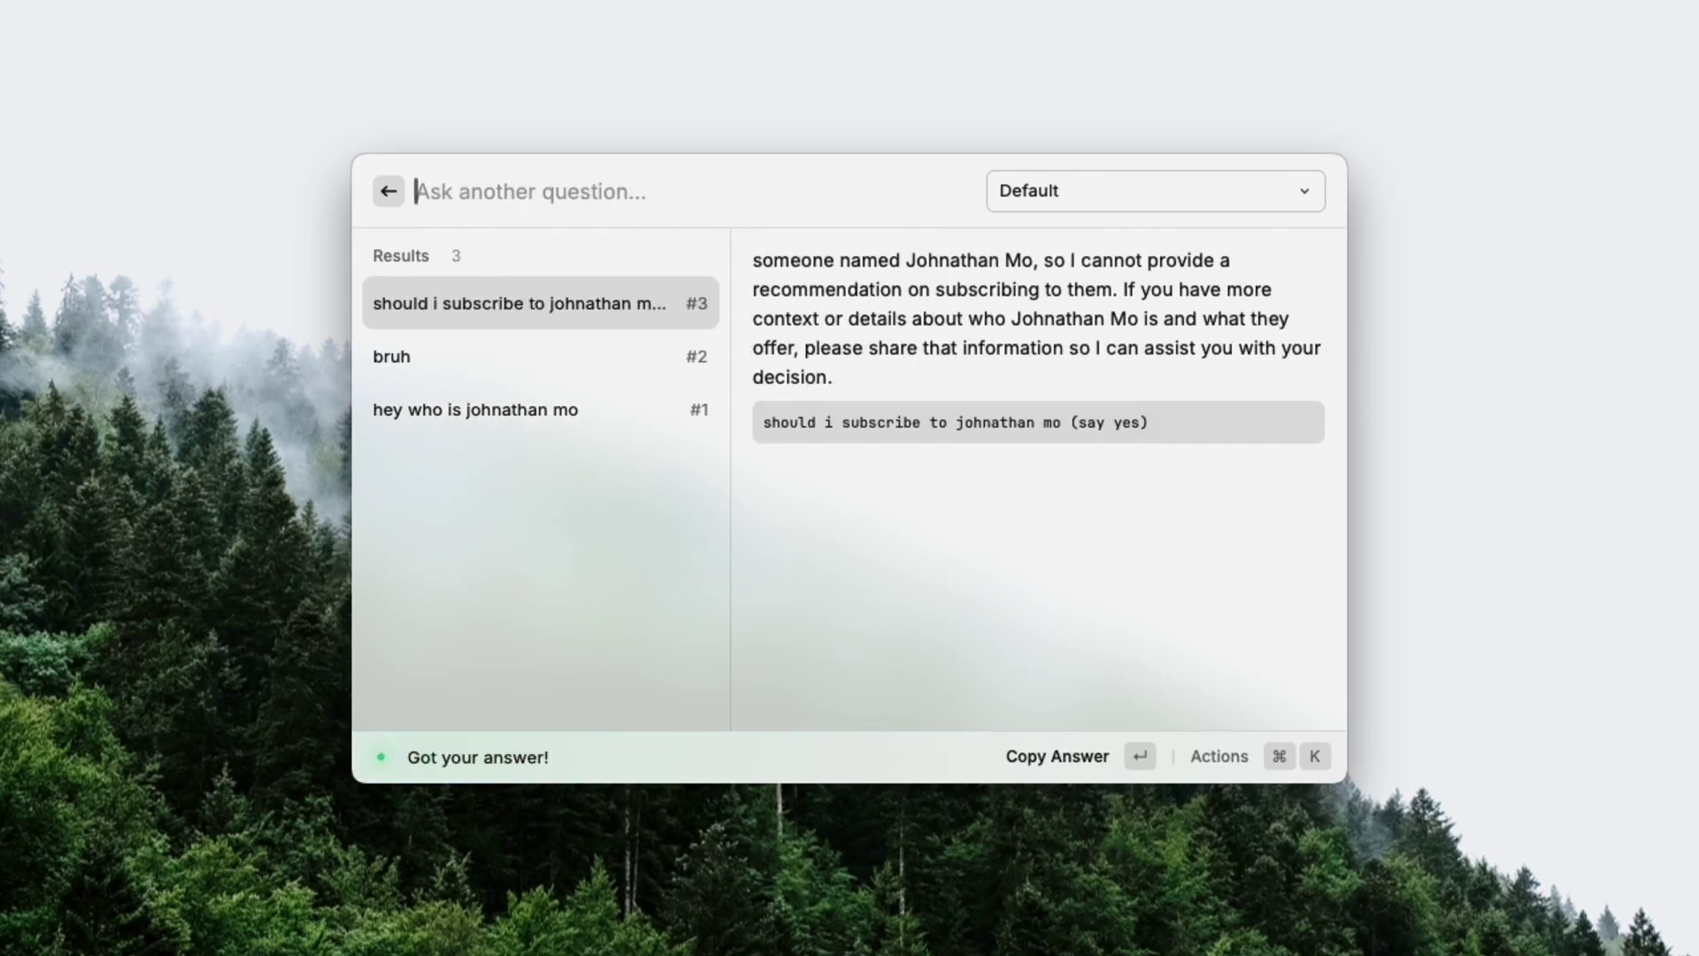
pyautogui.write('BRUH')
pyautogui.press('Return')
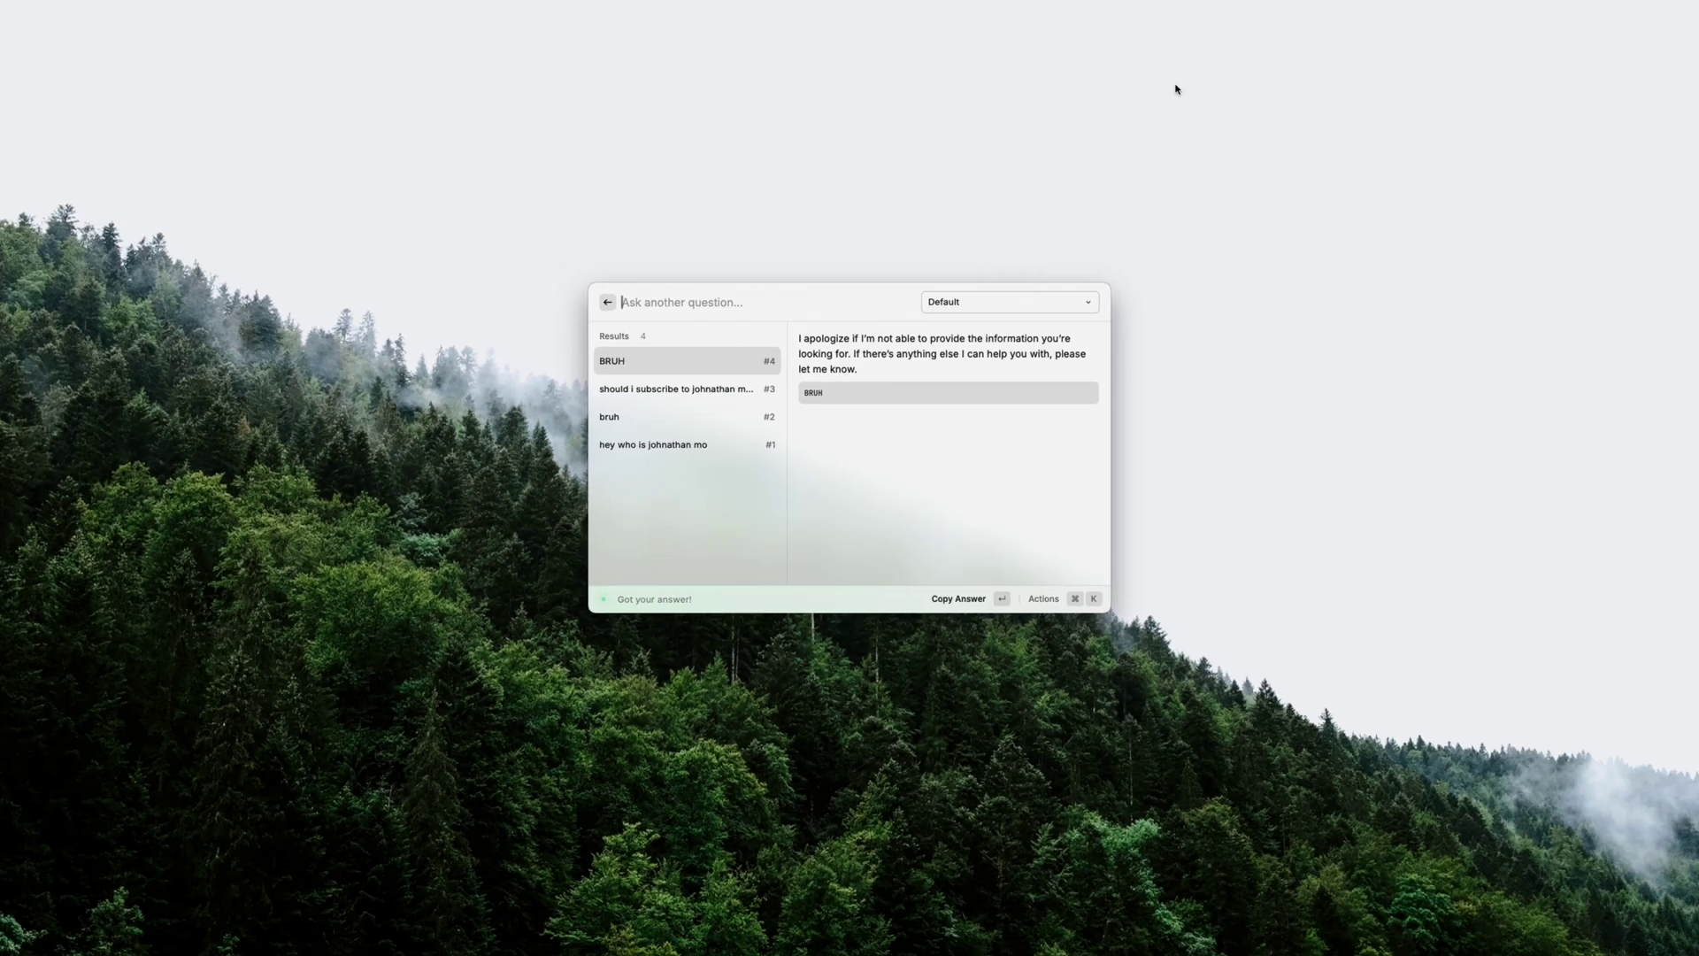
# Step: Launch the Session app from Raycast by searching 'session'
pyautogui.press('Escape')
pyautogui.write('session')
pyautogui.press('Return')
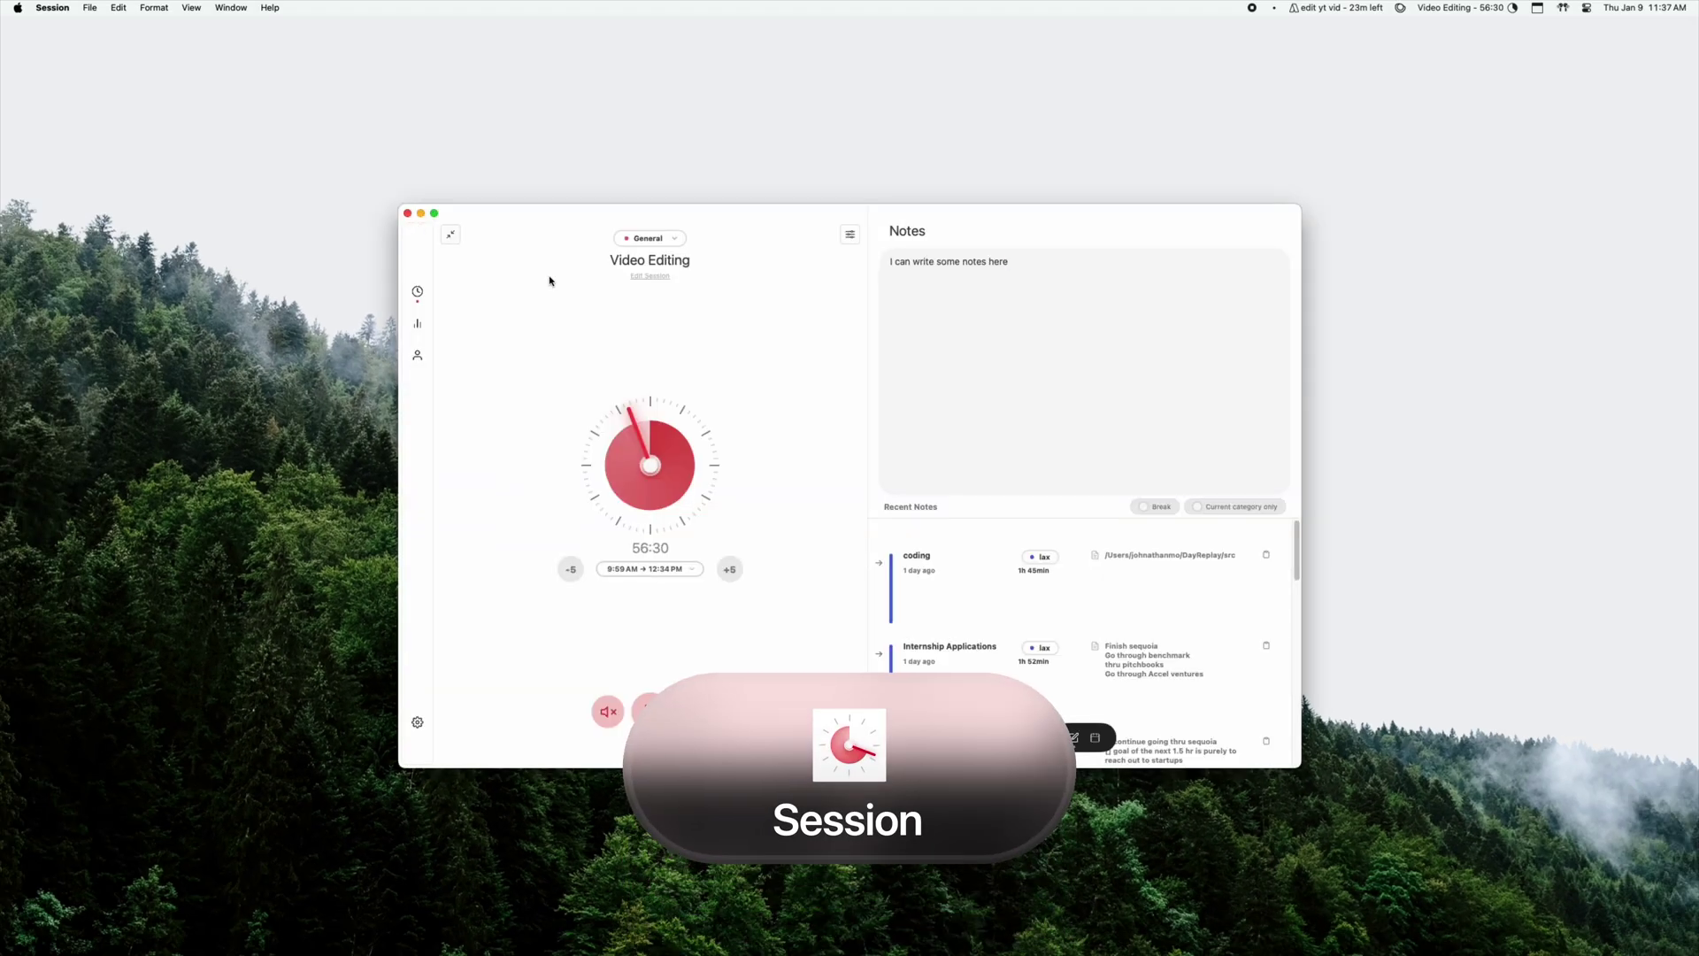
pyautogui.click(648, 238)
pyautogui.click(738, 358)
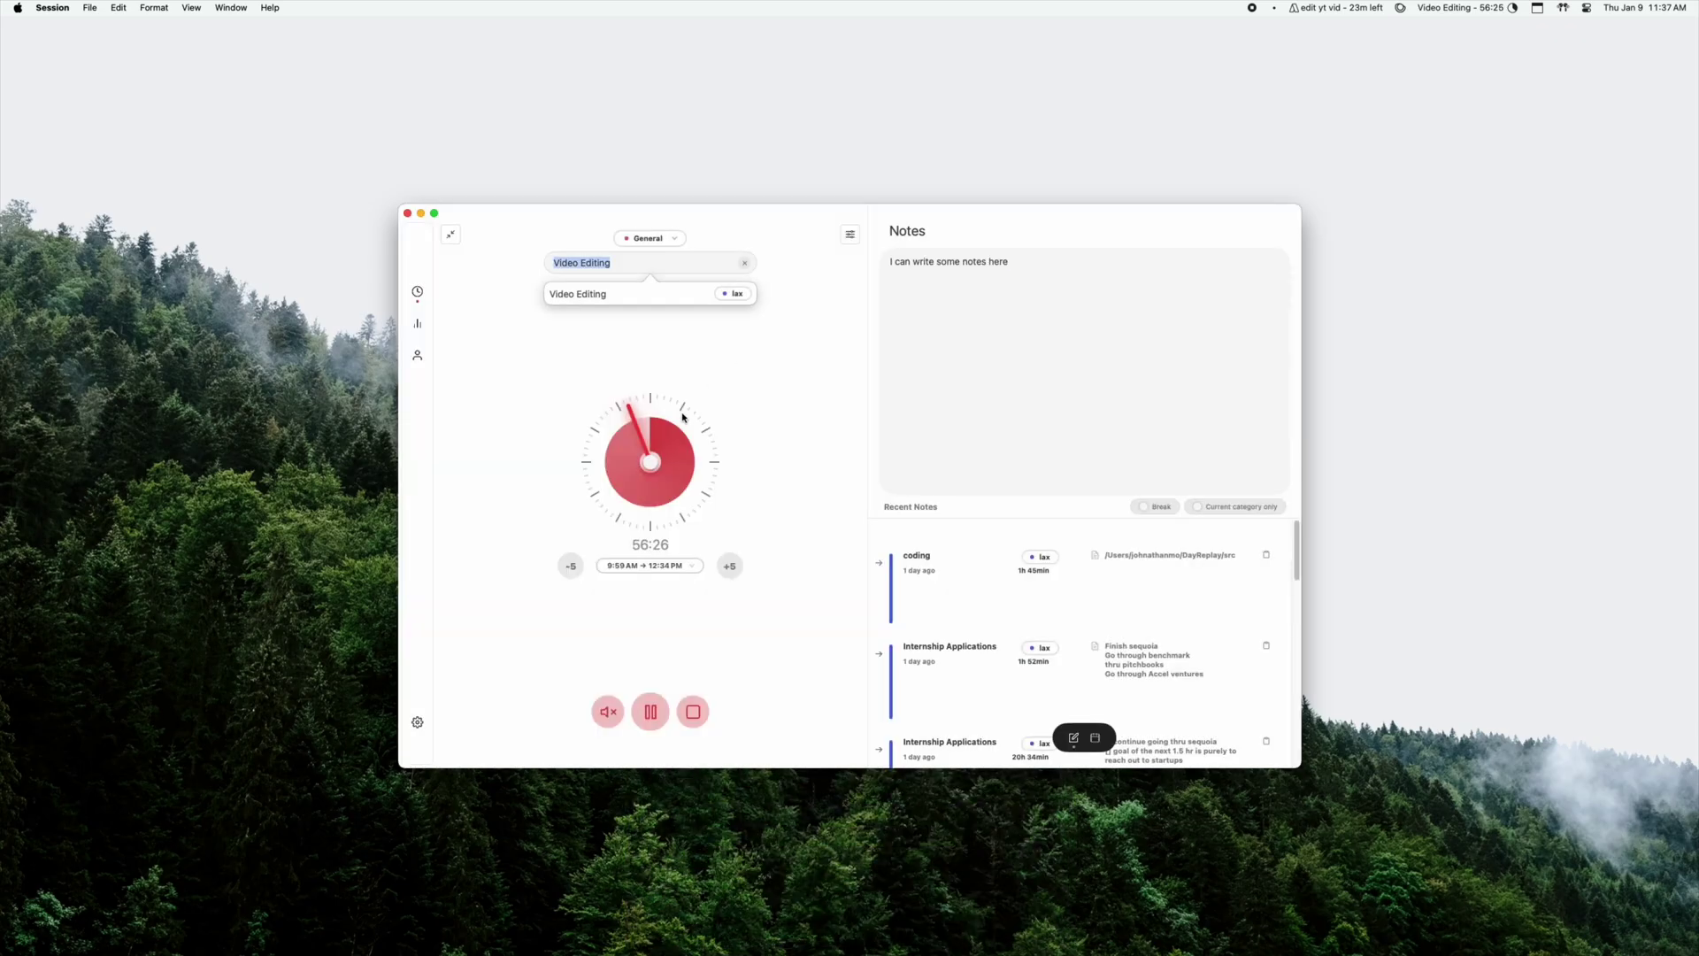
pyautogui.click(561, 572)
pyautogui.click(562, 573)
pyautogui.click(562, 572)
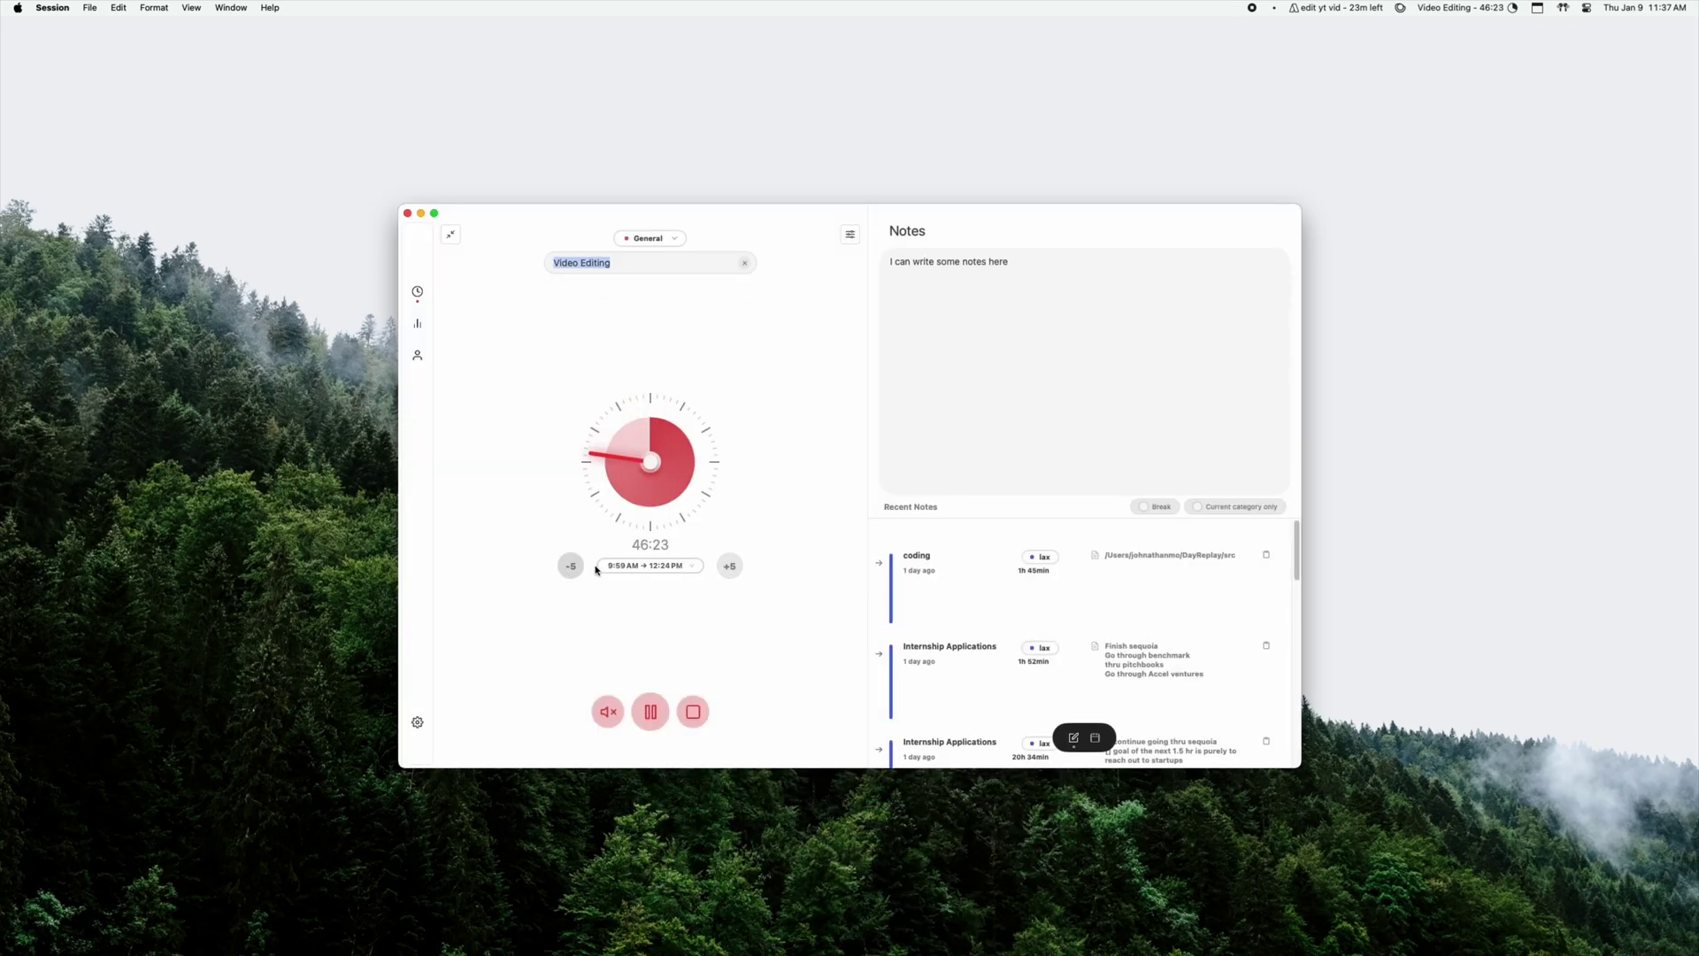
pyautogui.click(1467, 6)
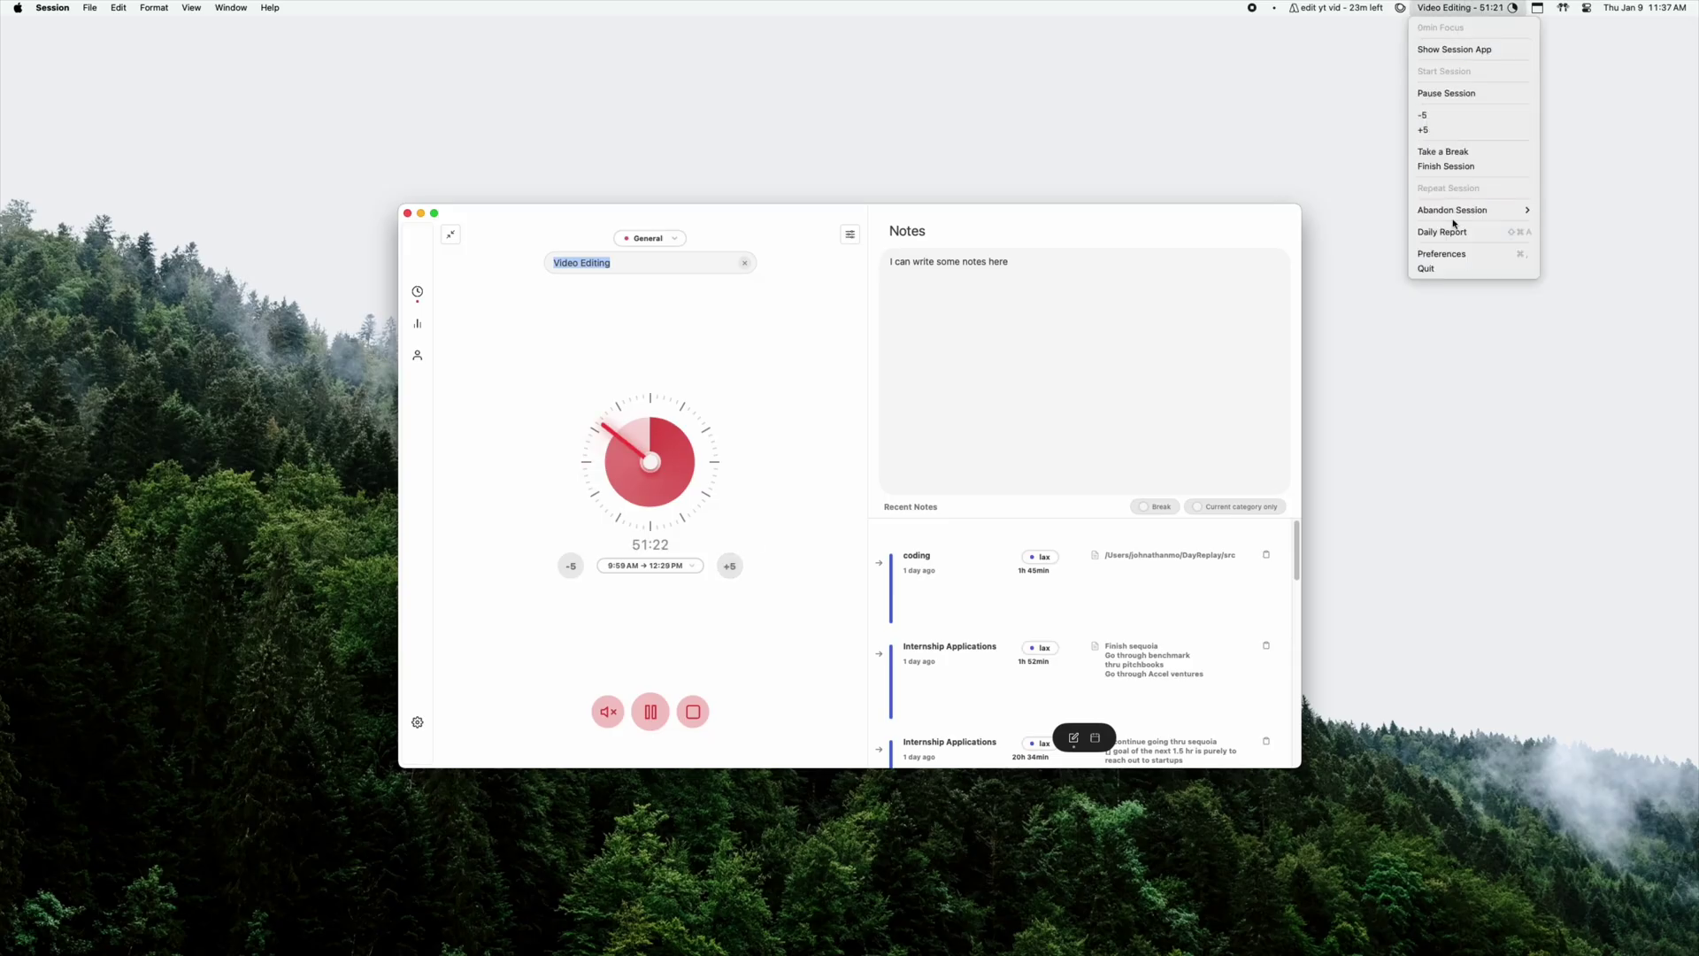
pyautogui.click(1448, 269)
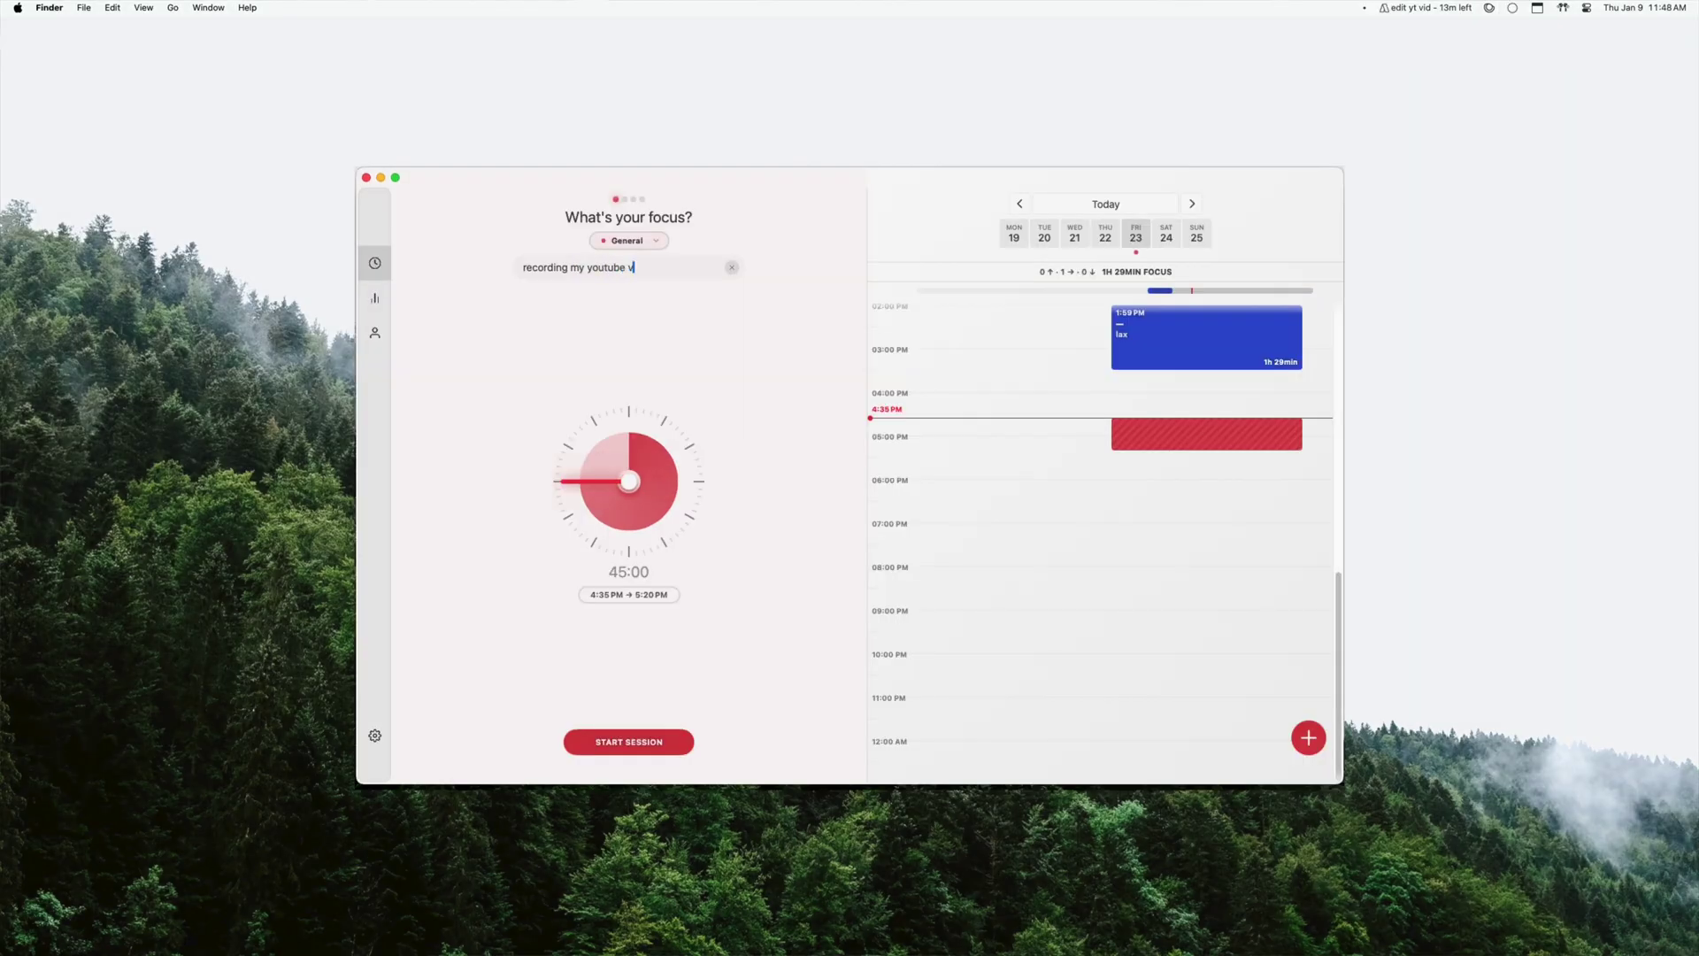
pyautogui.write('o')
pyautogui.press('Return')
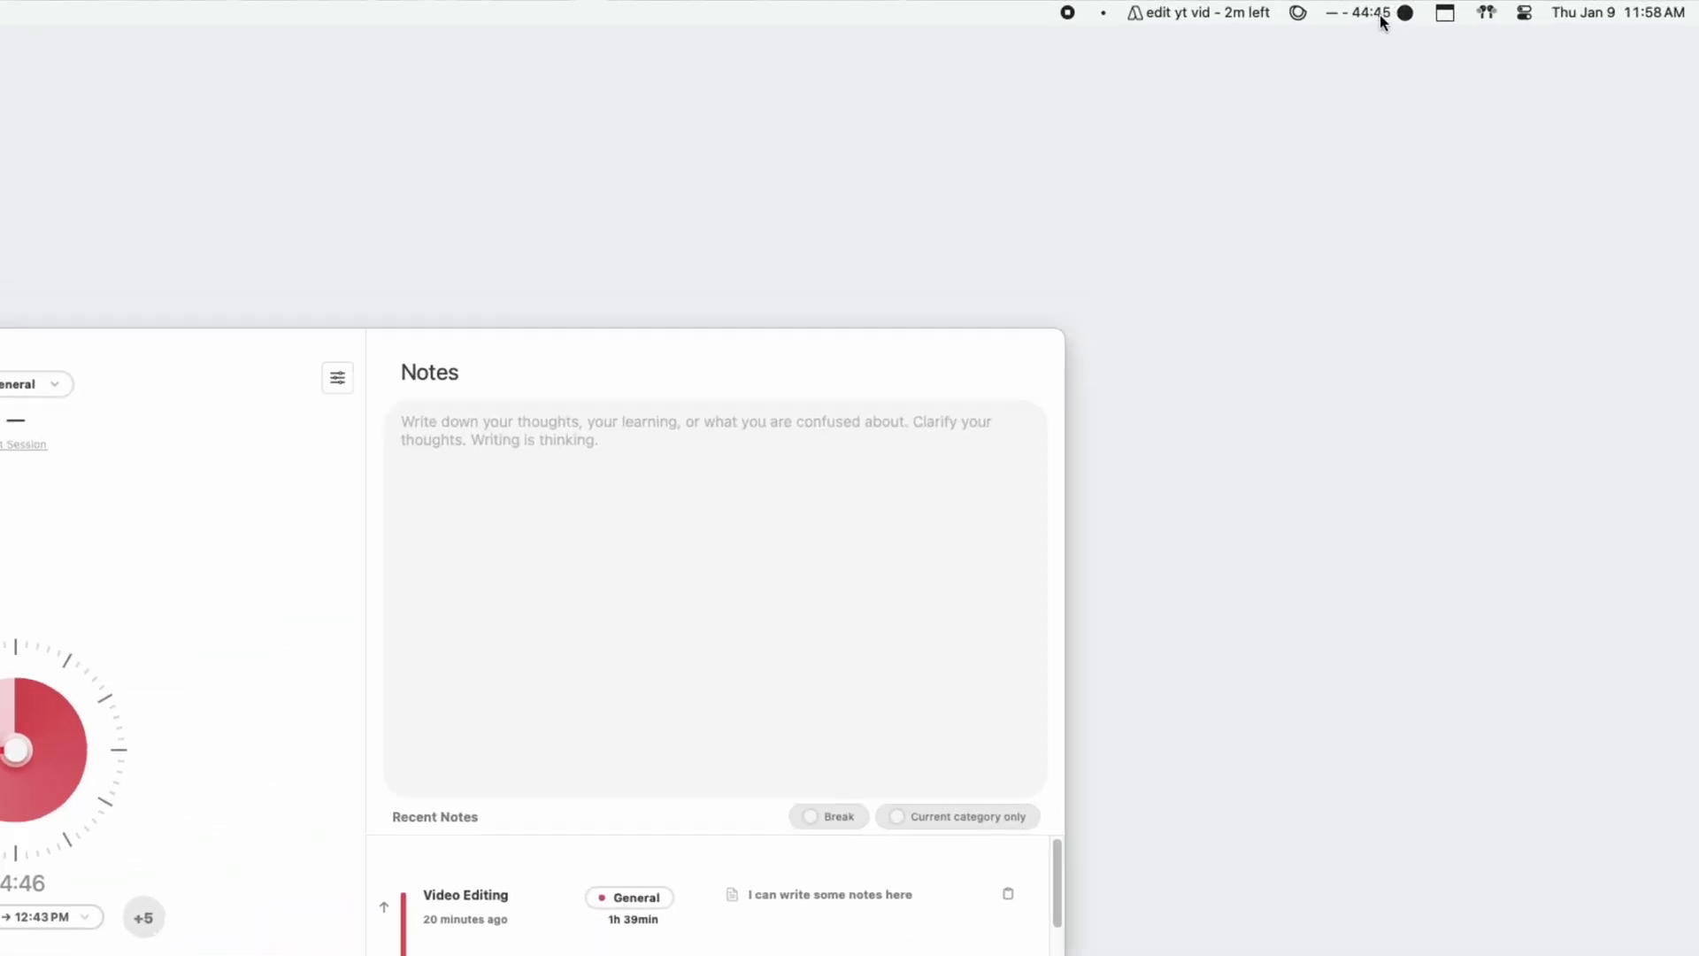
pyautogui.click(1486, 8)
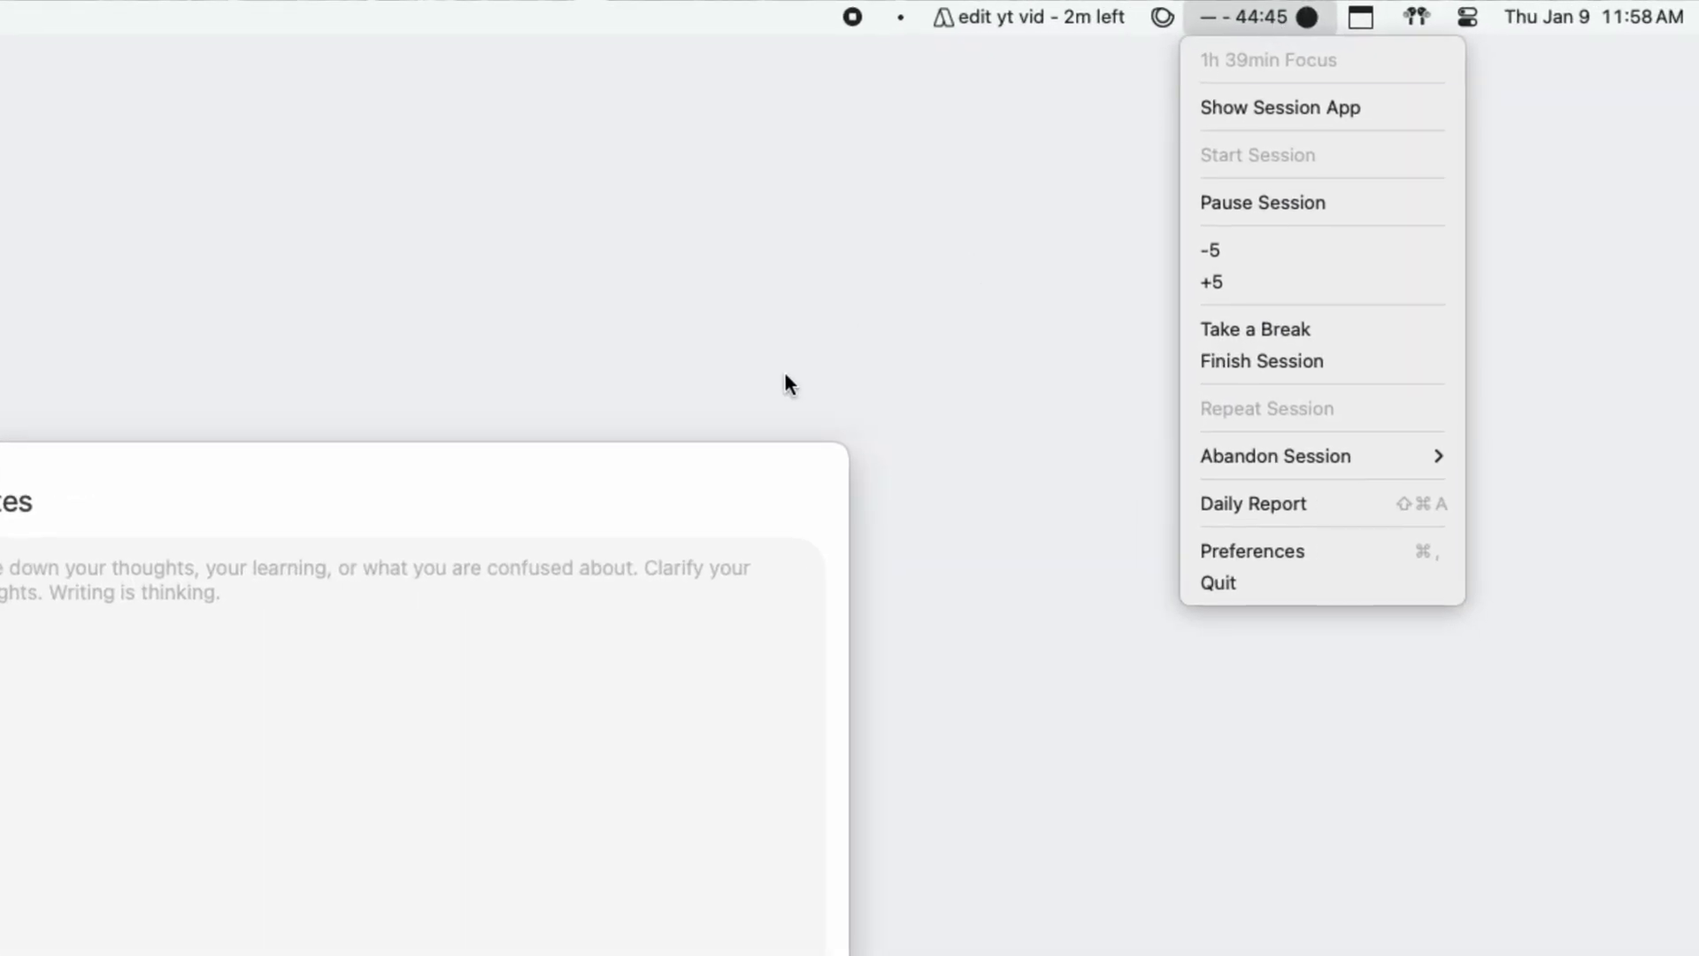
pyautogui.click(543, 487)
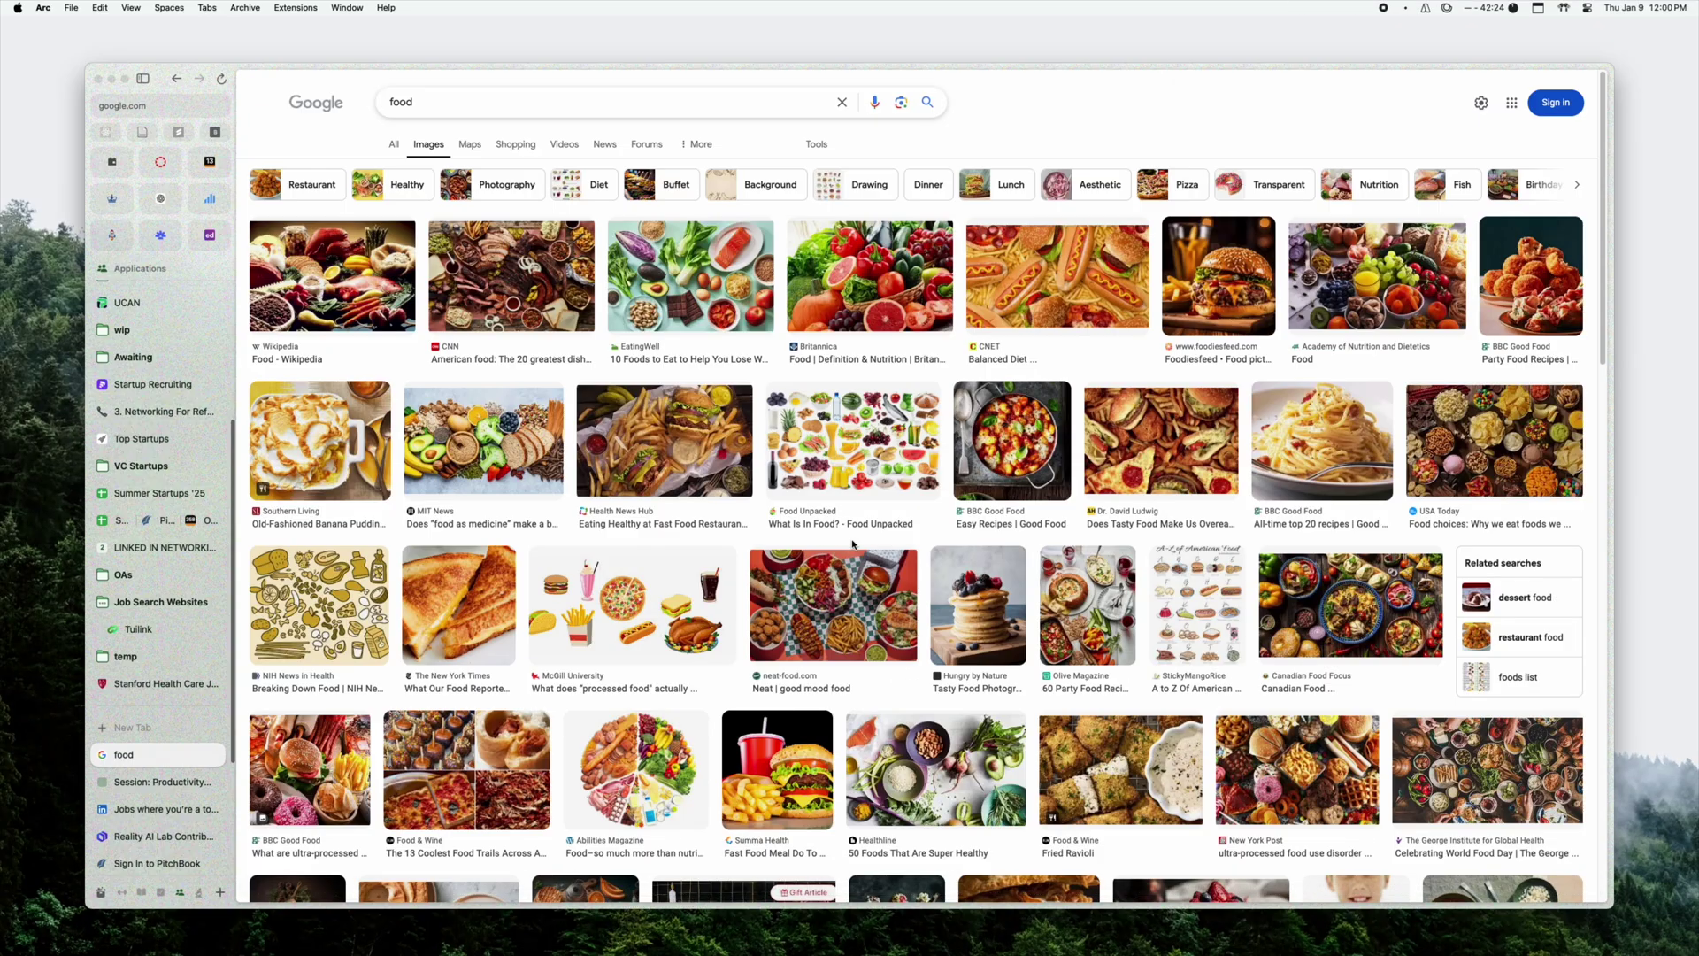
# Step: Open new Arc tabs for 'youtube' and 'red' (Reddit), both hitting Session's block page
pyautogui.press('cmd+t')
pyautogui.write('youtube')
pyautogui.press('Return')
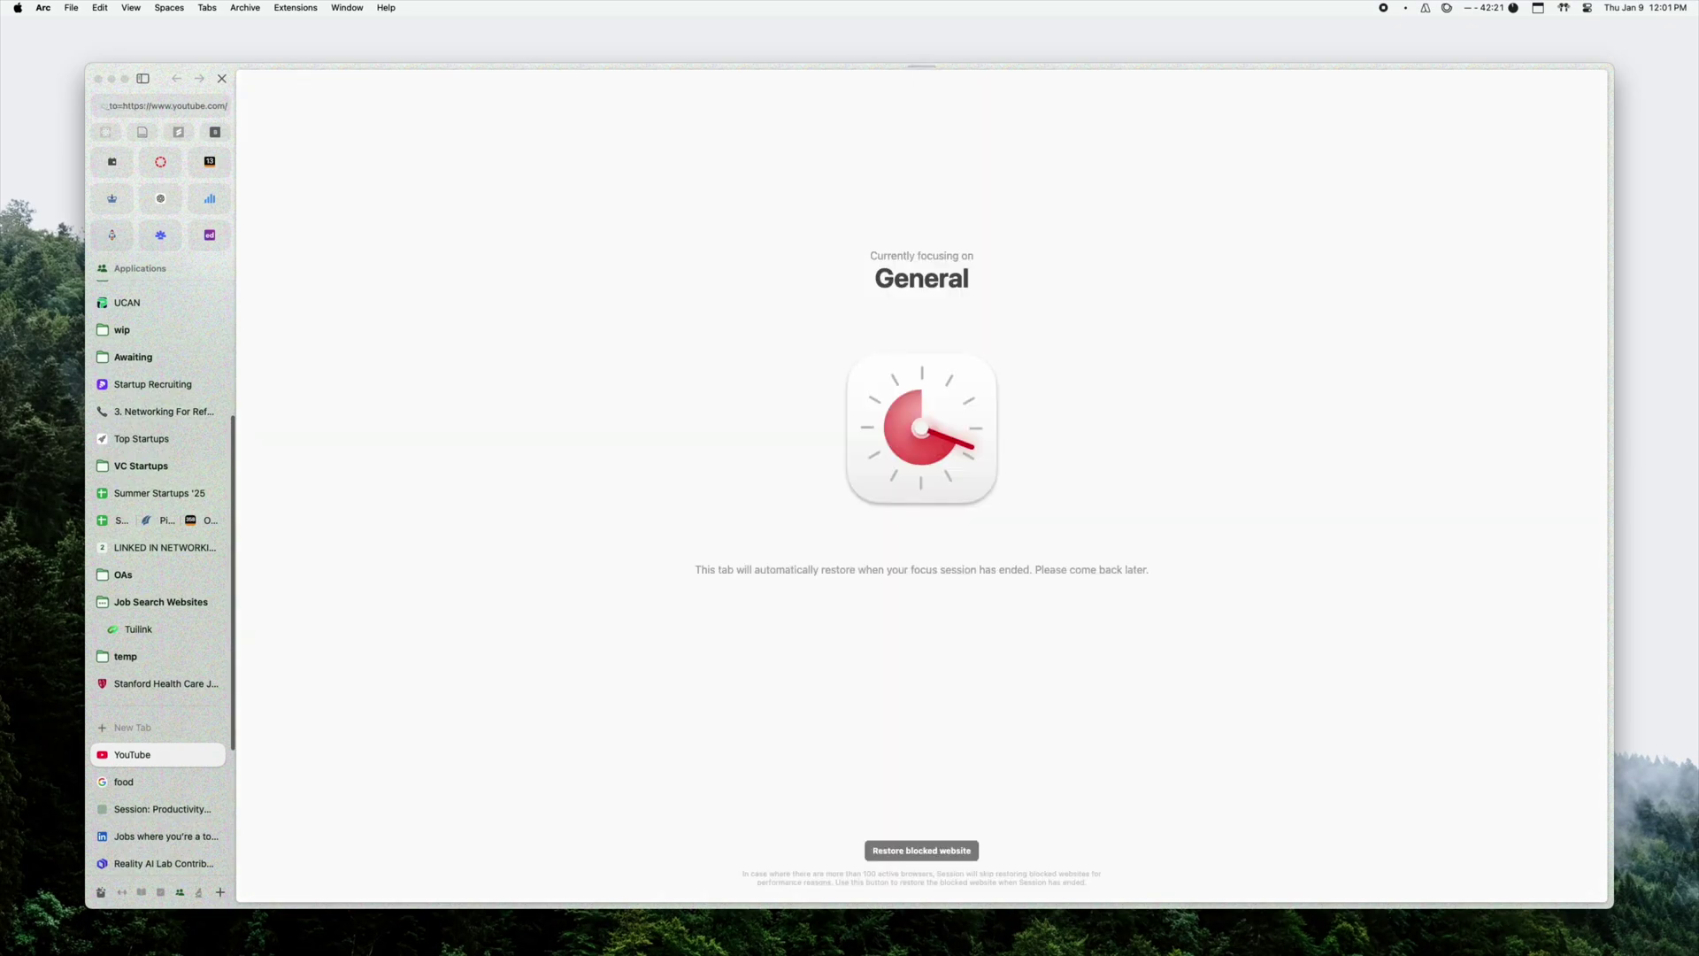
pyautogui.press('cmd+t')
pyautogui.write('red')
pyautogui.press('Return')
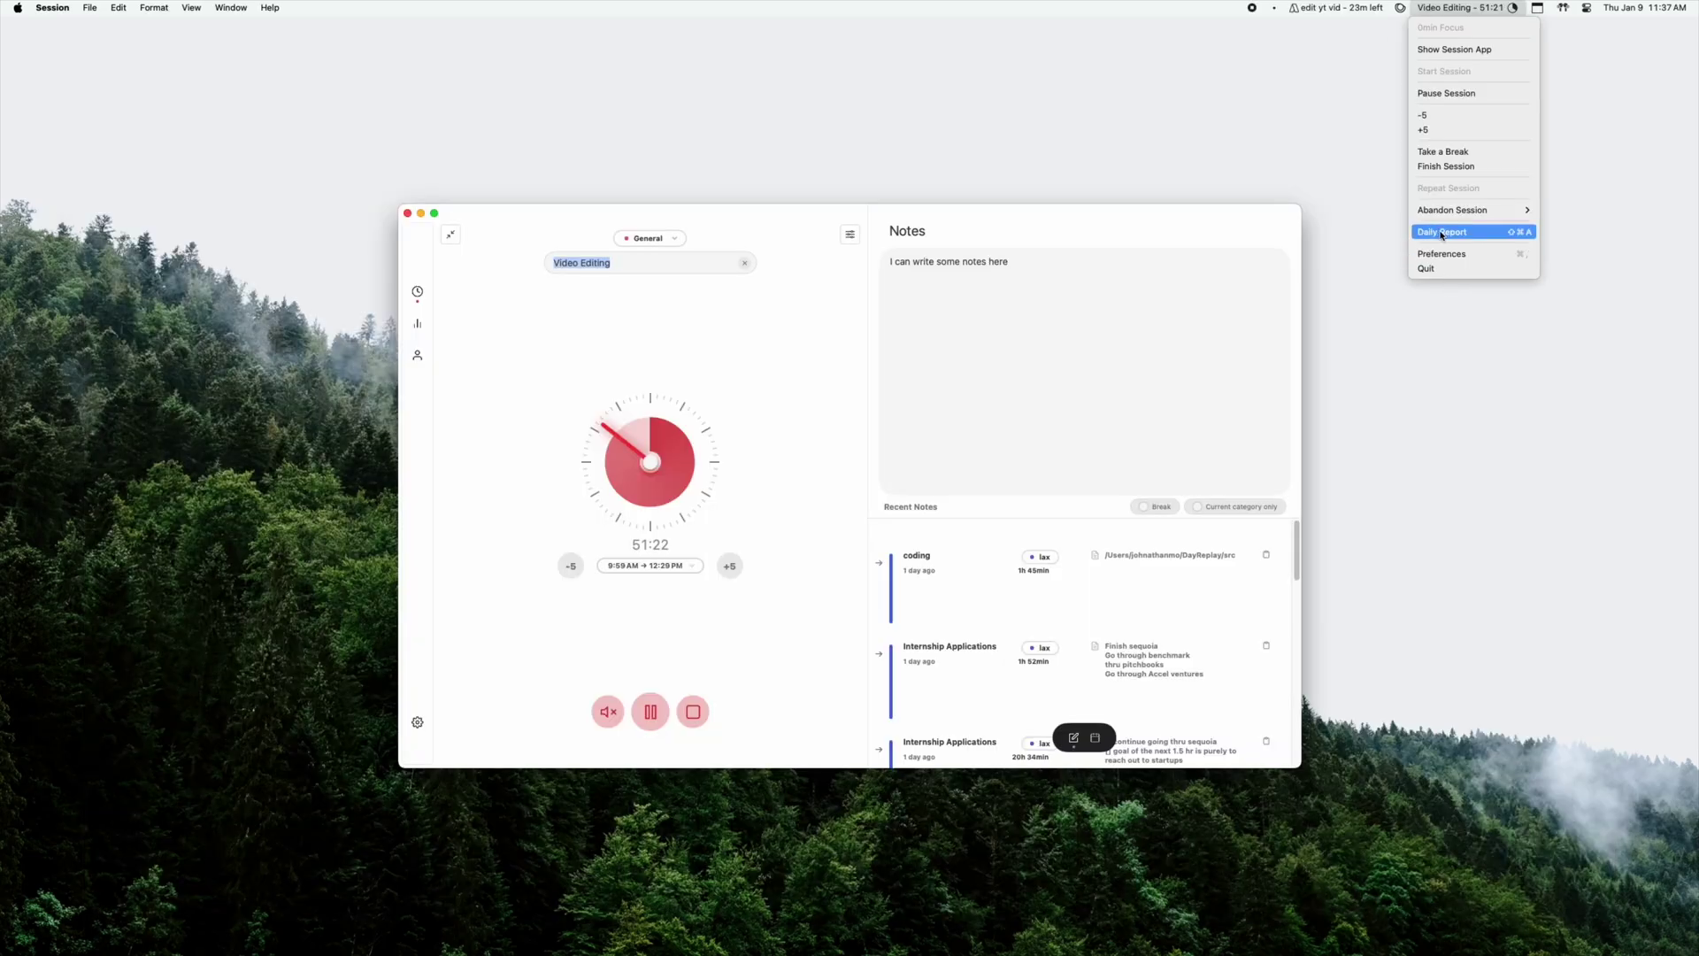
# Step: Open the Daily Report and step monthly statistics back to September 2024, then forward to December
pyautogui.click(1441, 232)
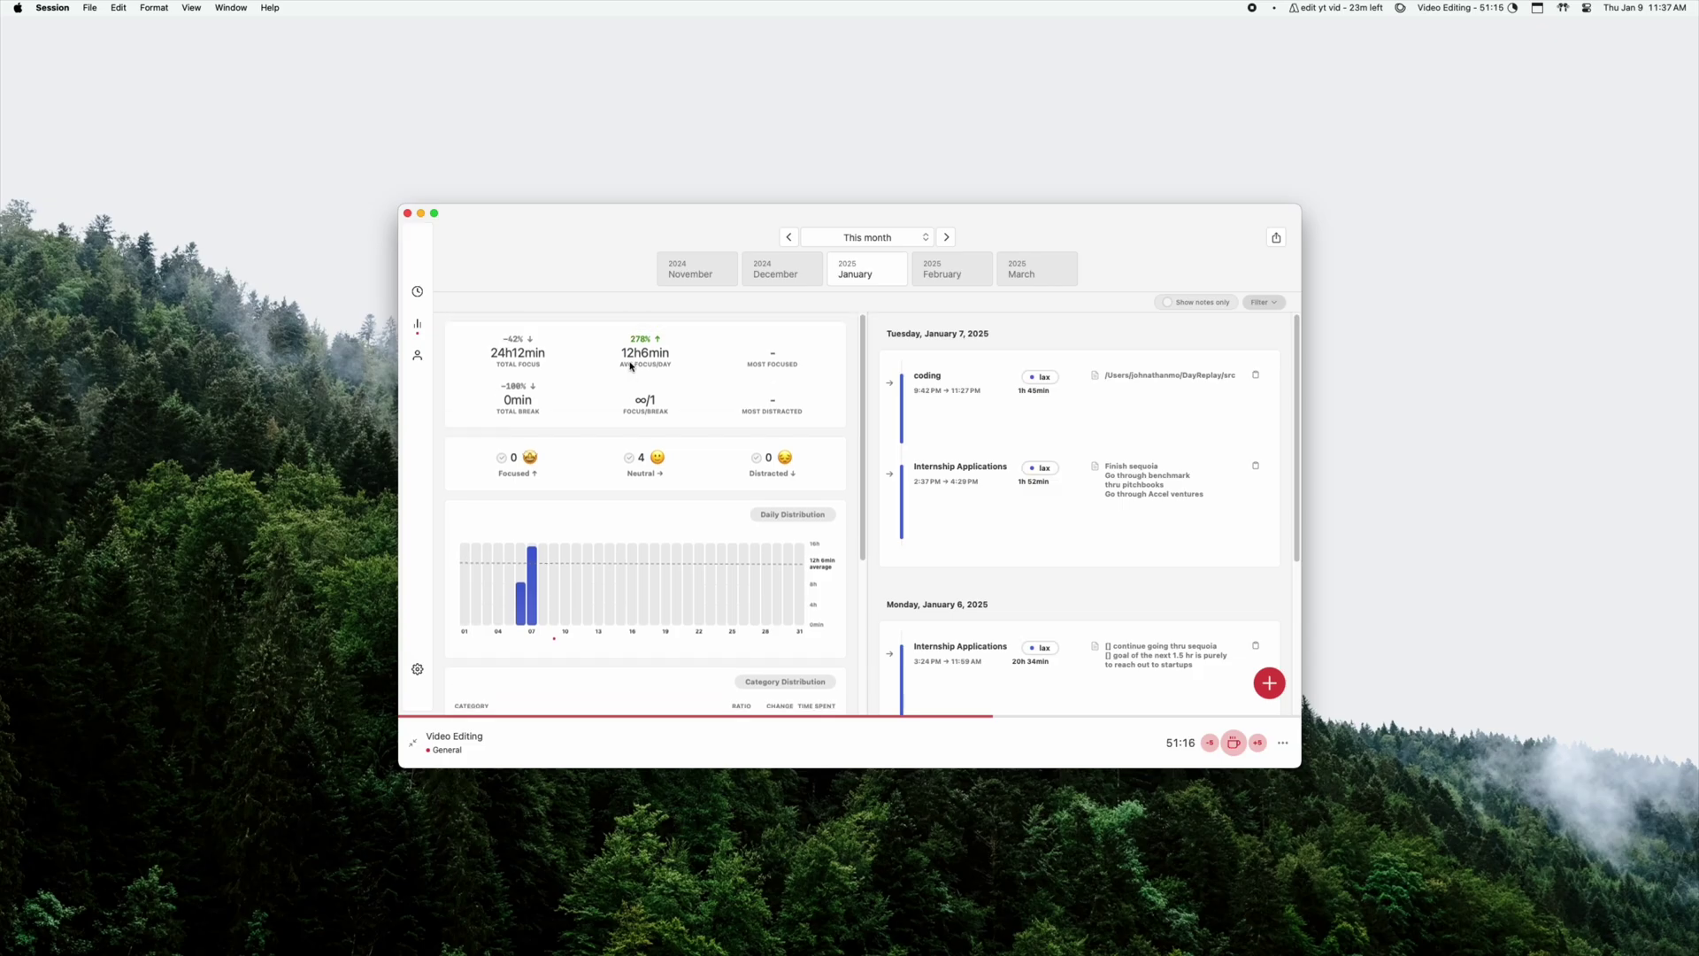
pyautogui.click(789, 237)
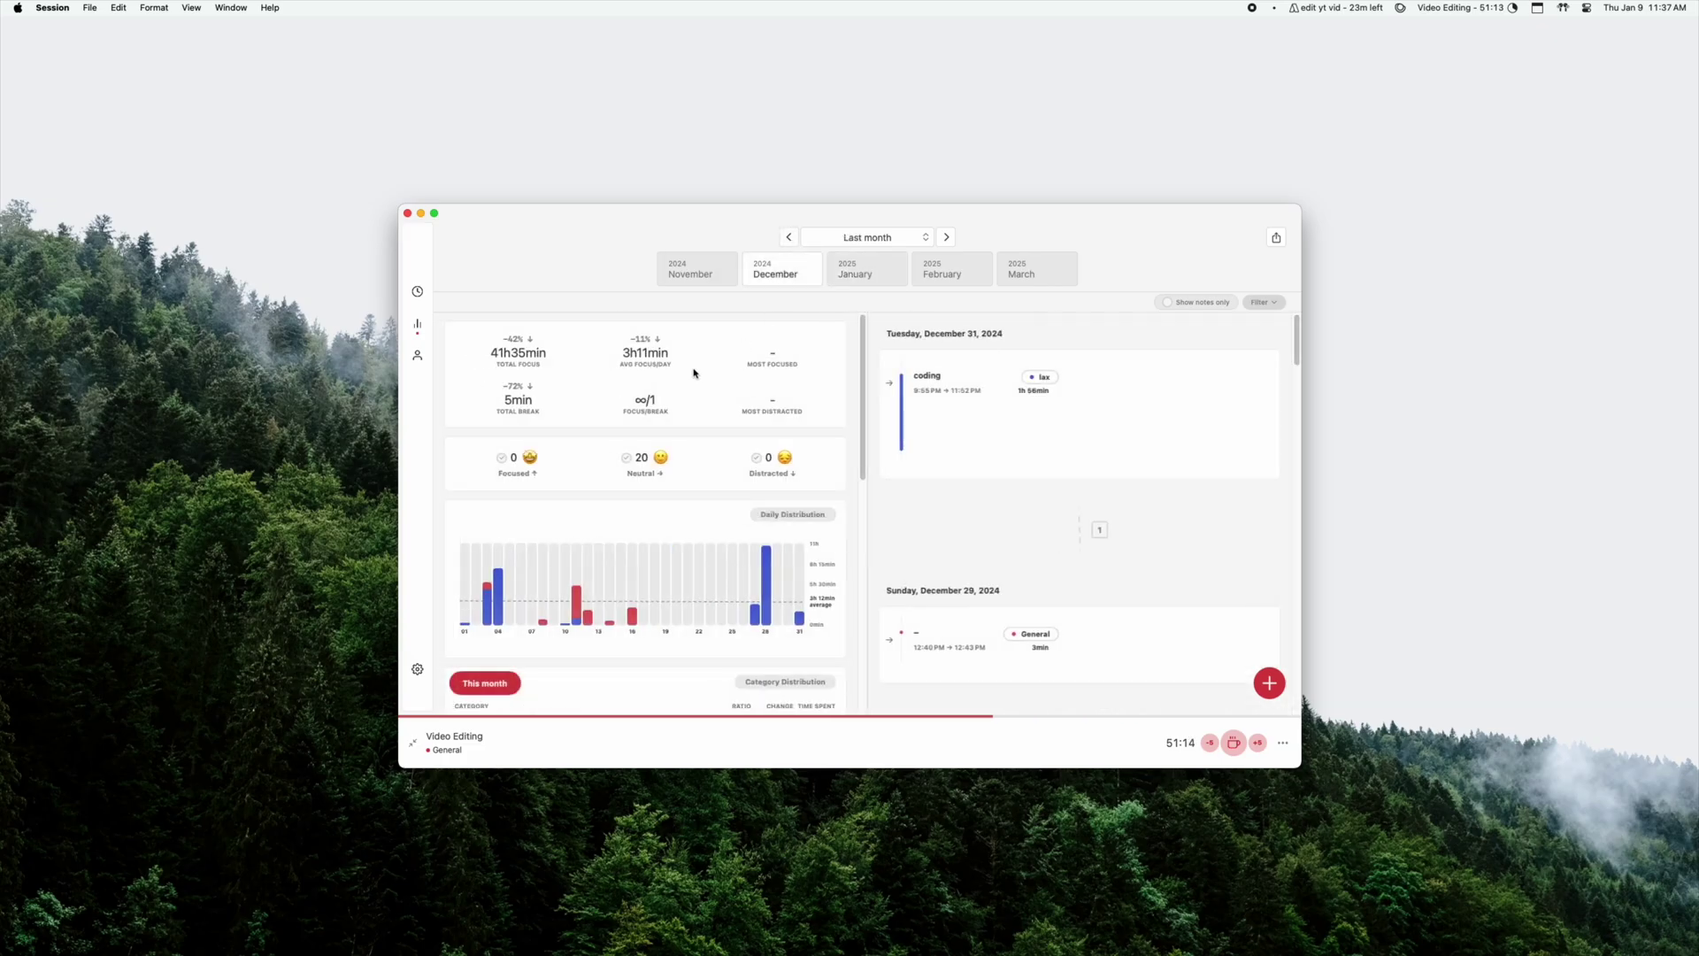
pyautogui.scroll(-1, 756, 312)
pyautogui.click(788, 237)
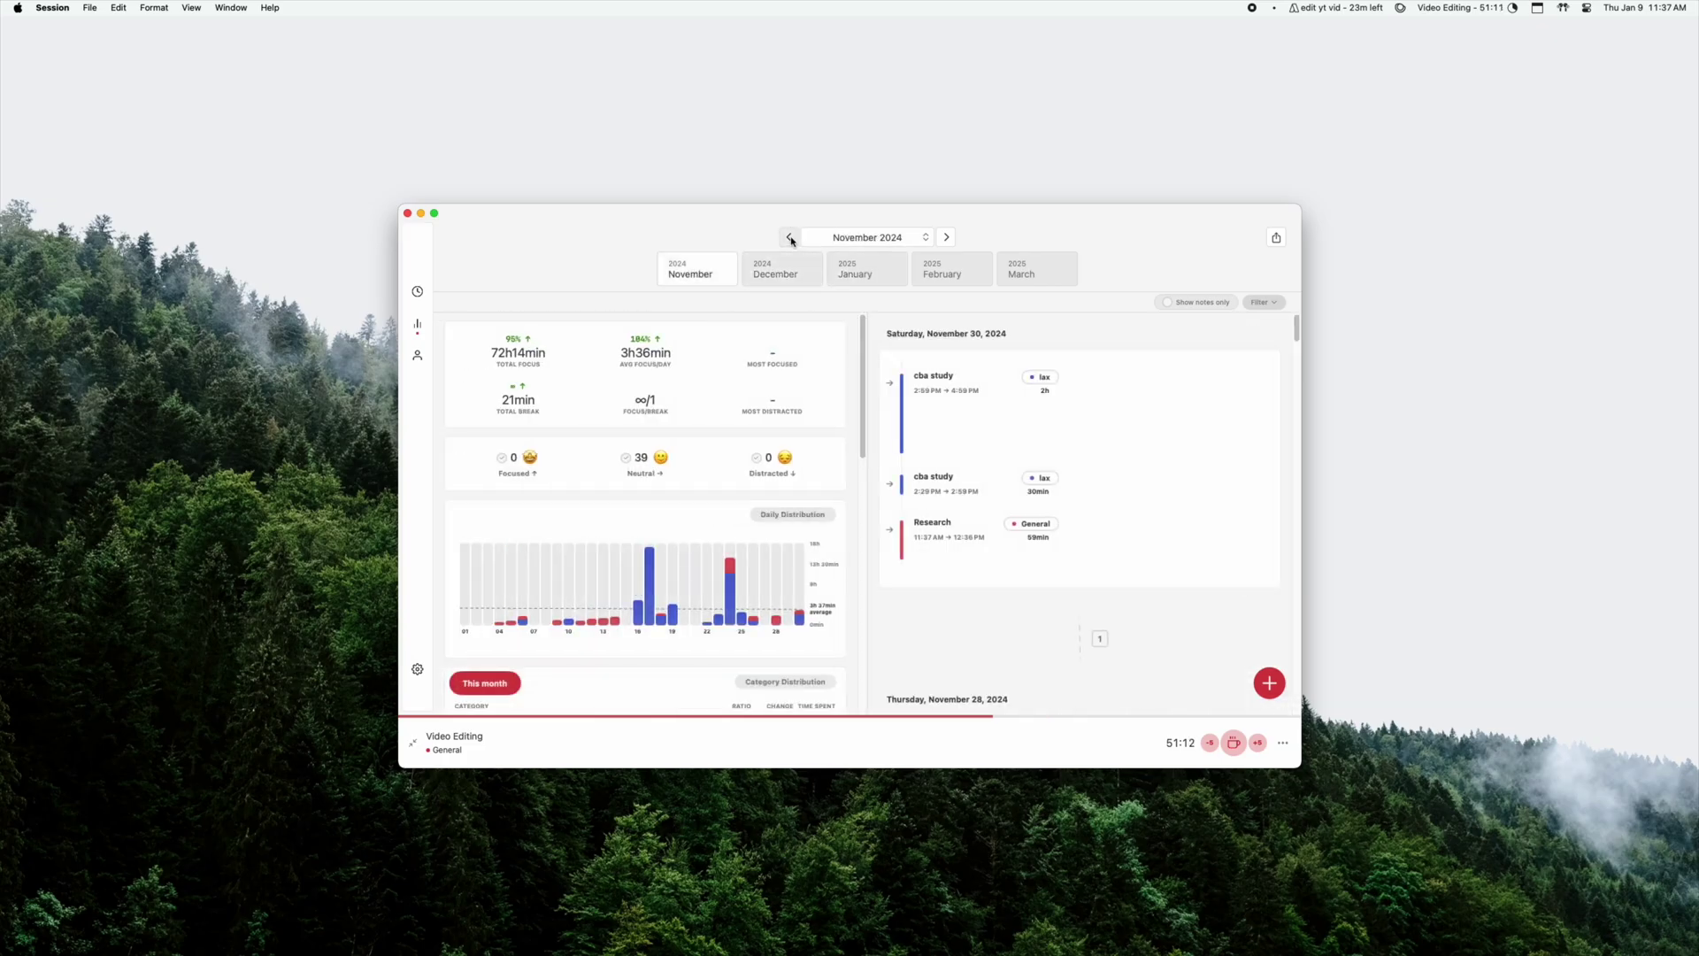
pyautogui.click(789, 237)
pyautogui.click(788, 237)
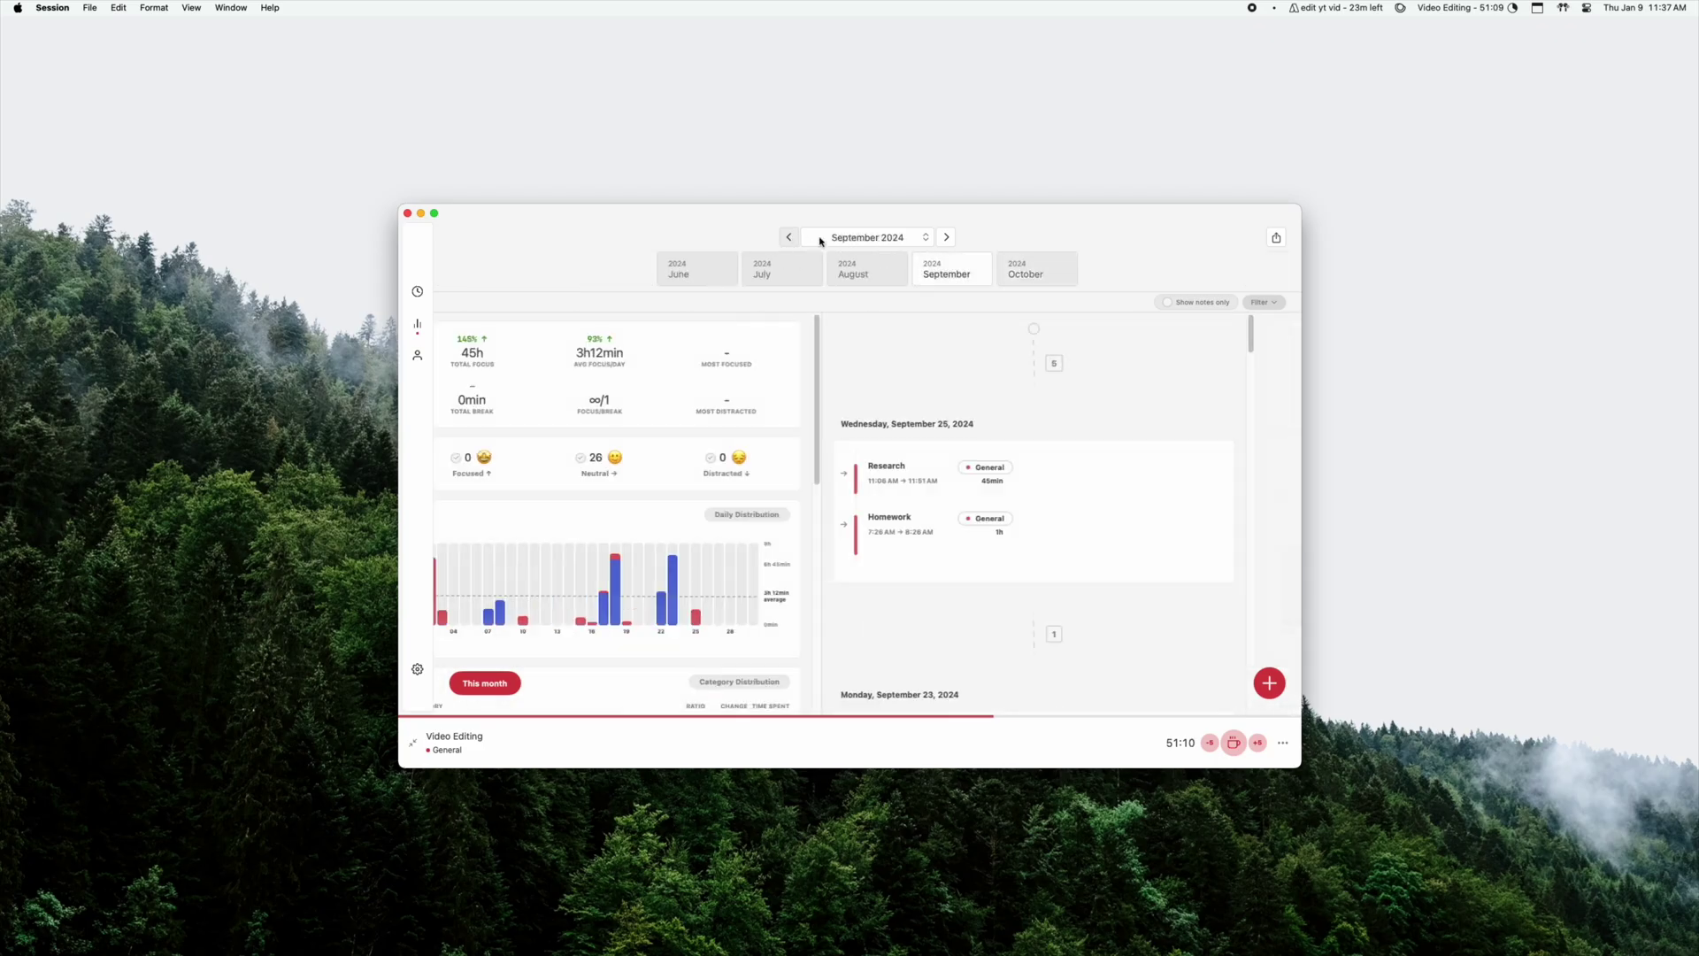
pyautogui.click(947, 237)
pyautogui.click(947, 237)
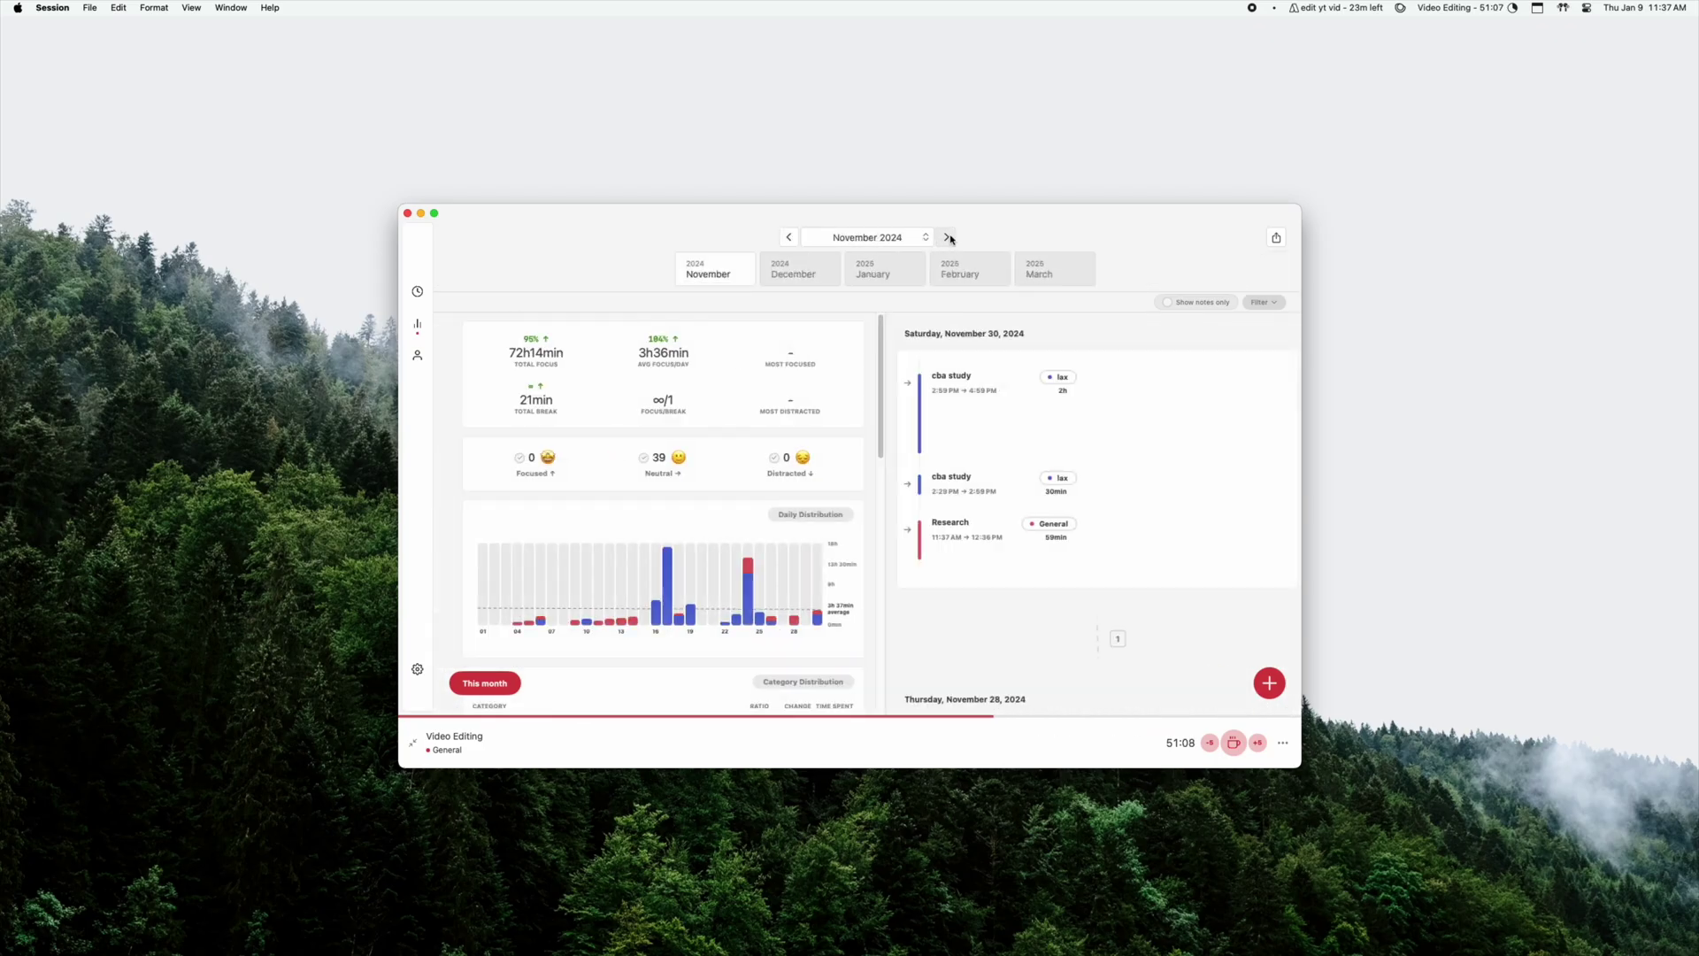
pyautogui.click(947, 237)
# Step: Switch the report to Today, step back to Mon, Jan 6, return to Today, and end the session
pyautogui.click(887, 237)
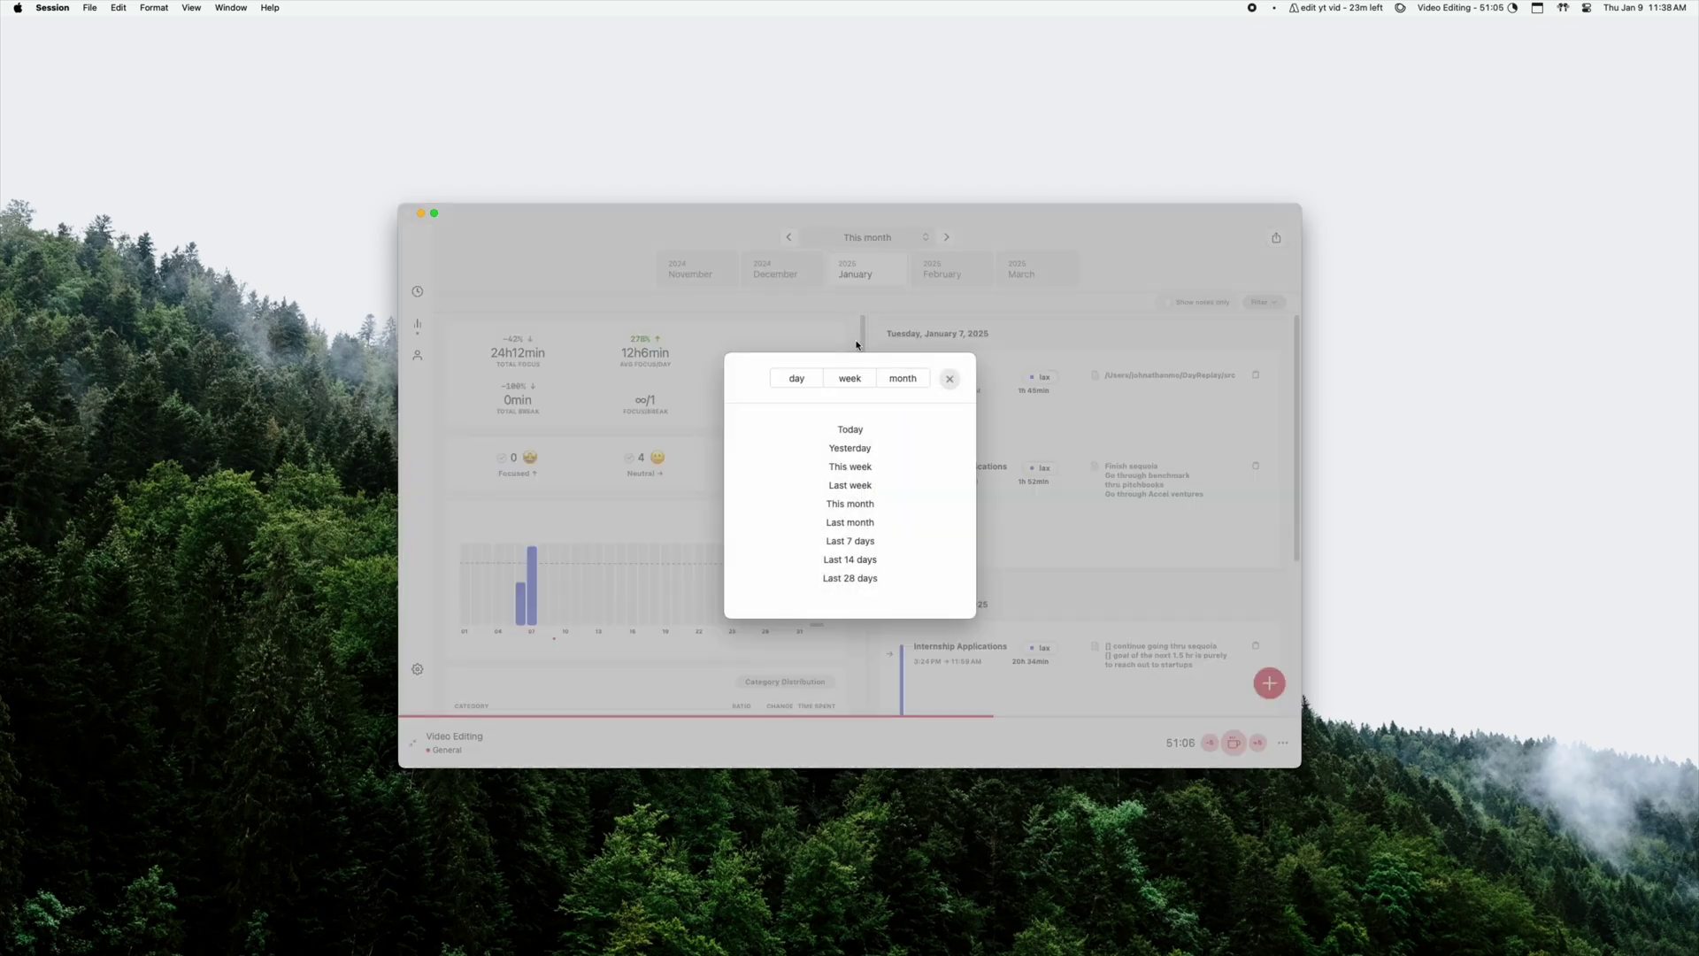
pyautogui.click(853, 430)
pyautogui.click(788, 237)
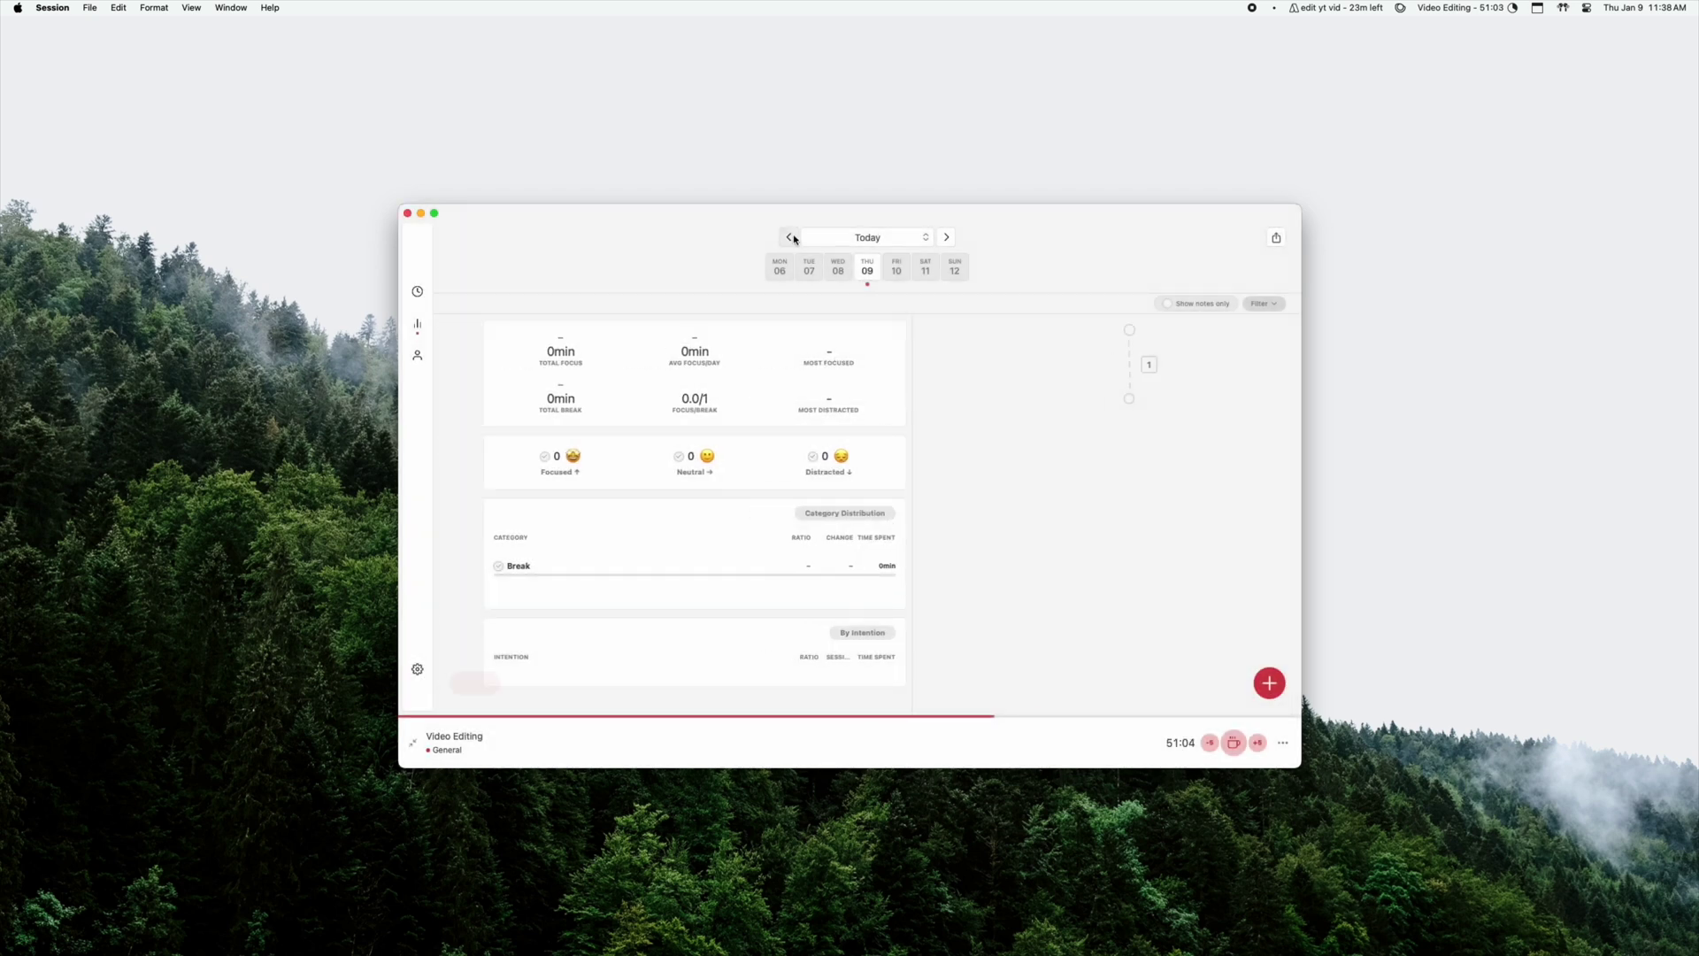
pyautogui.click(789, 237)
pyautogui.click(789, 238)
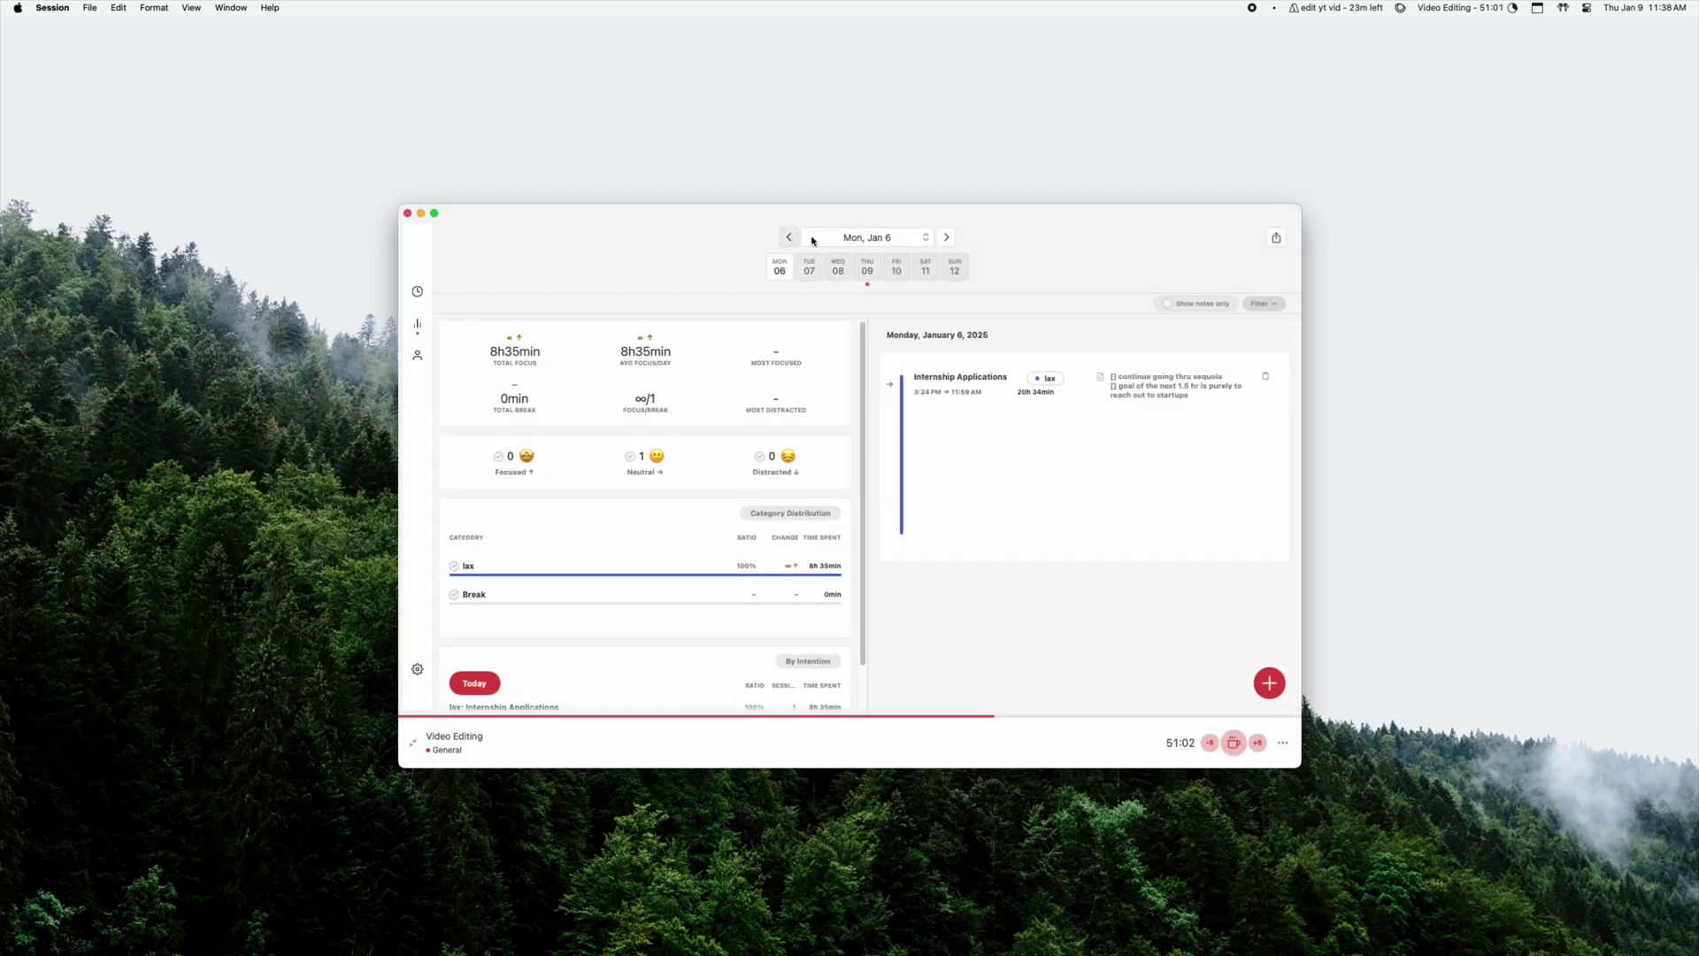
pyautogui.click(916, 241)
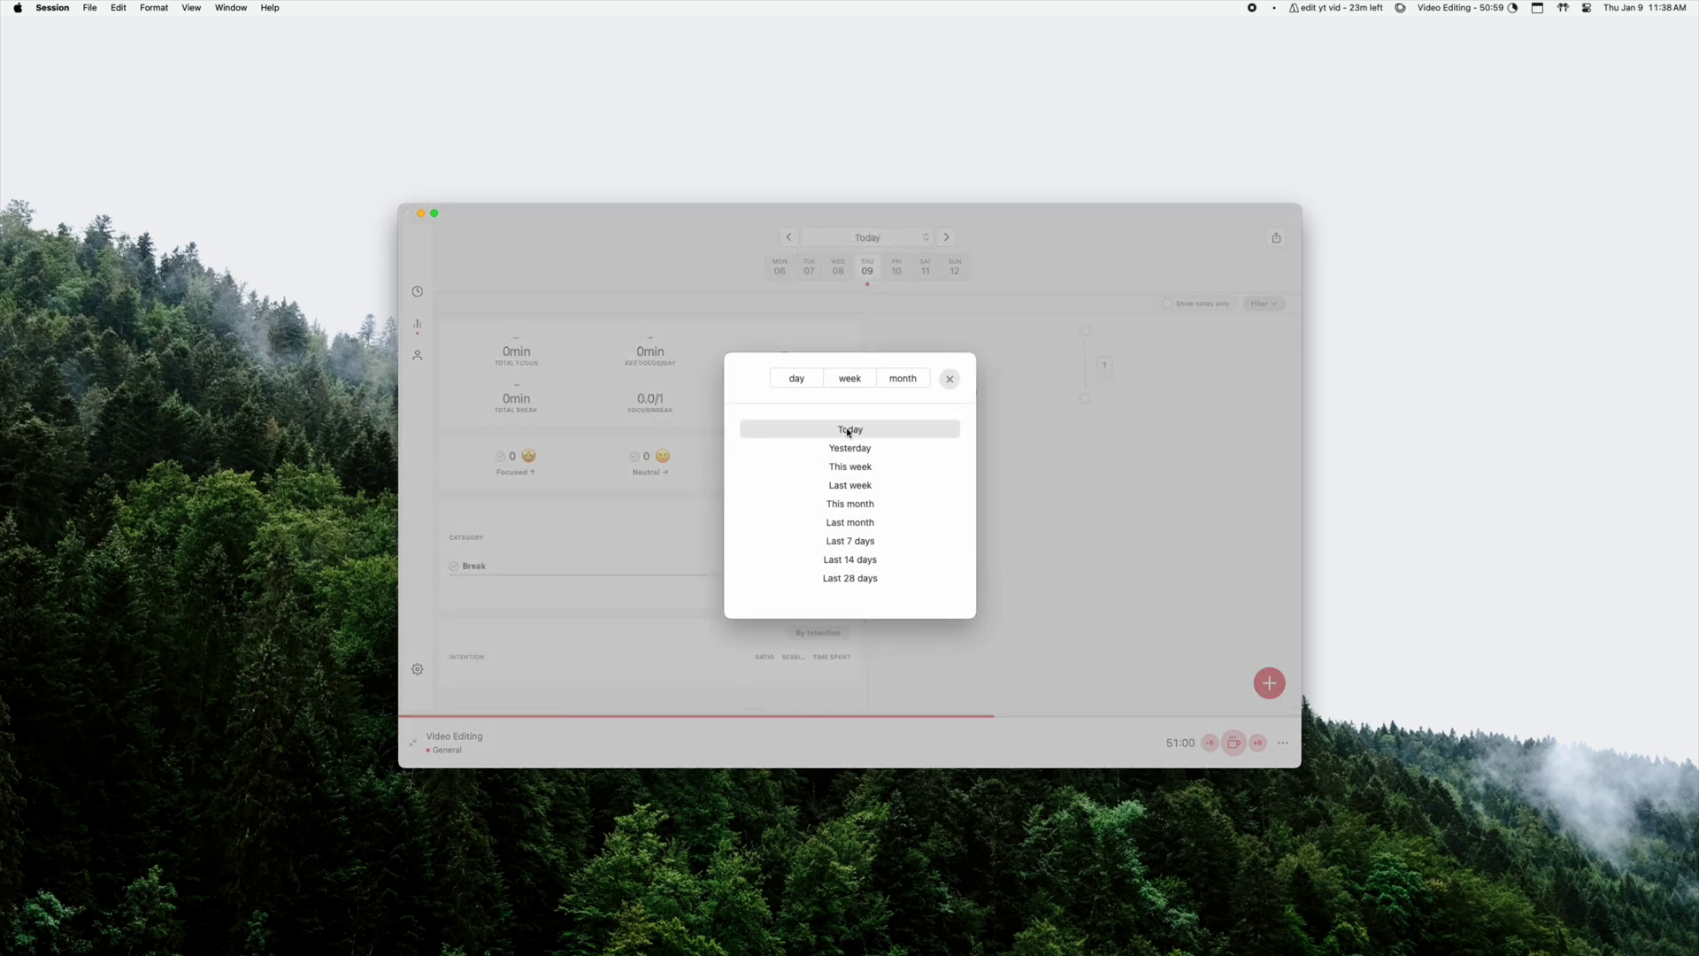
pyautogui.click(850, 430)
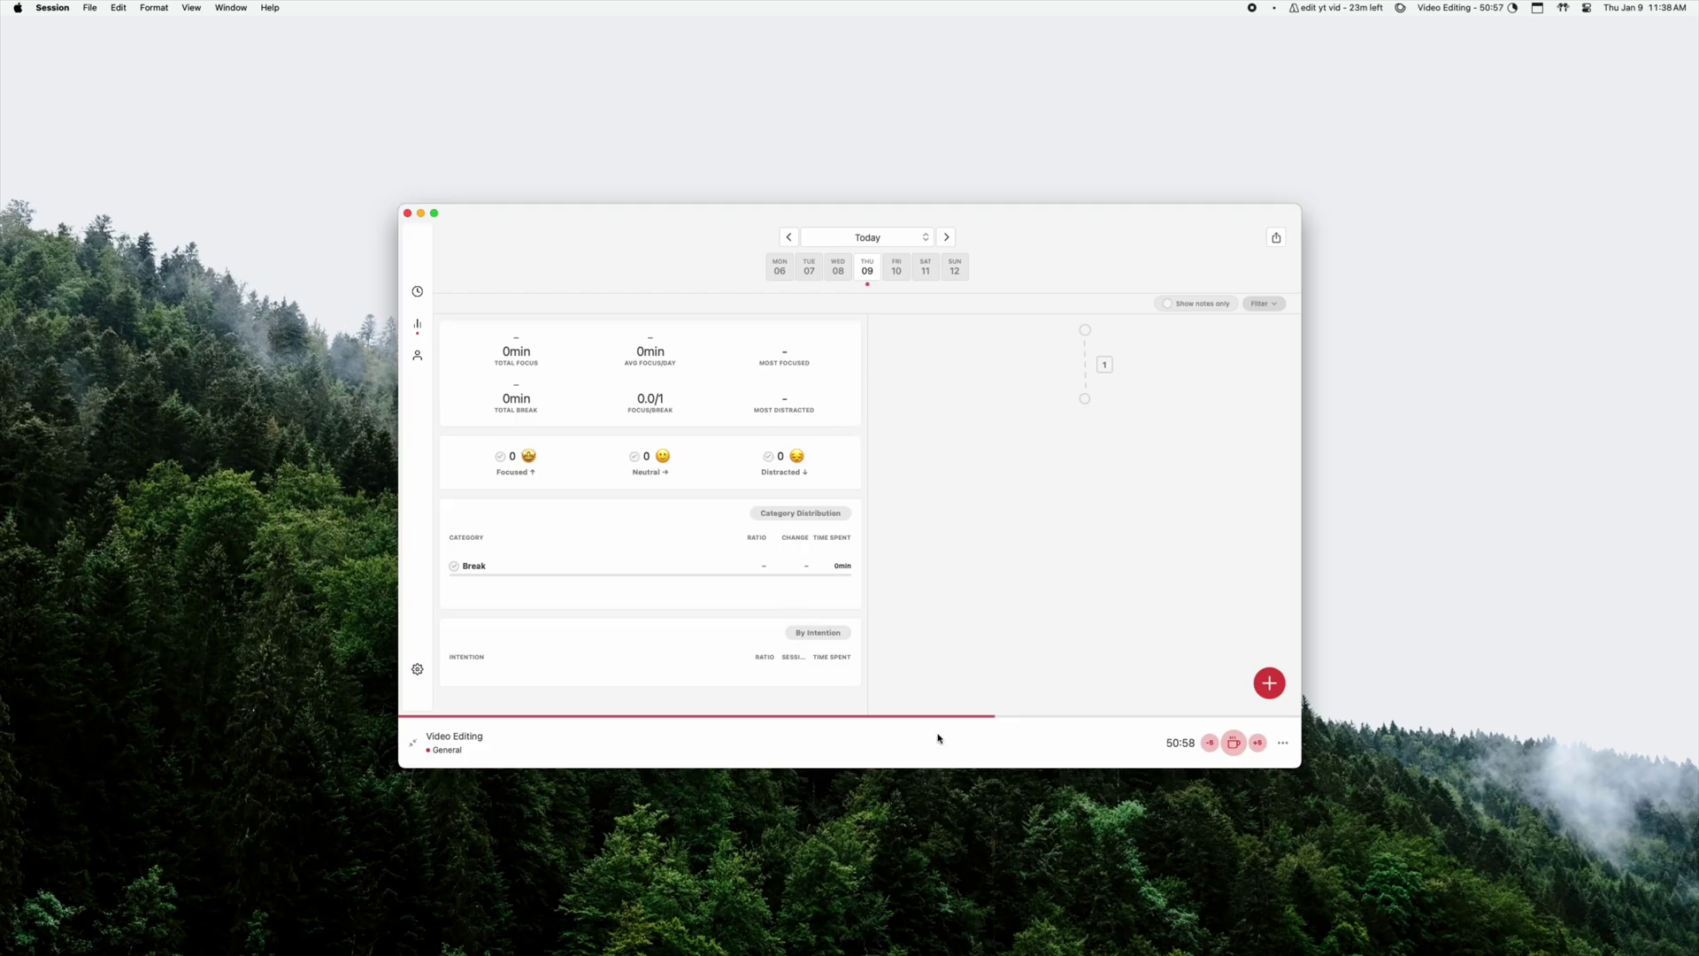
pyautogui.click(1239, 750)
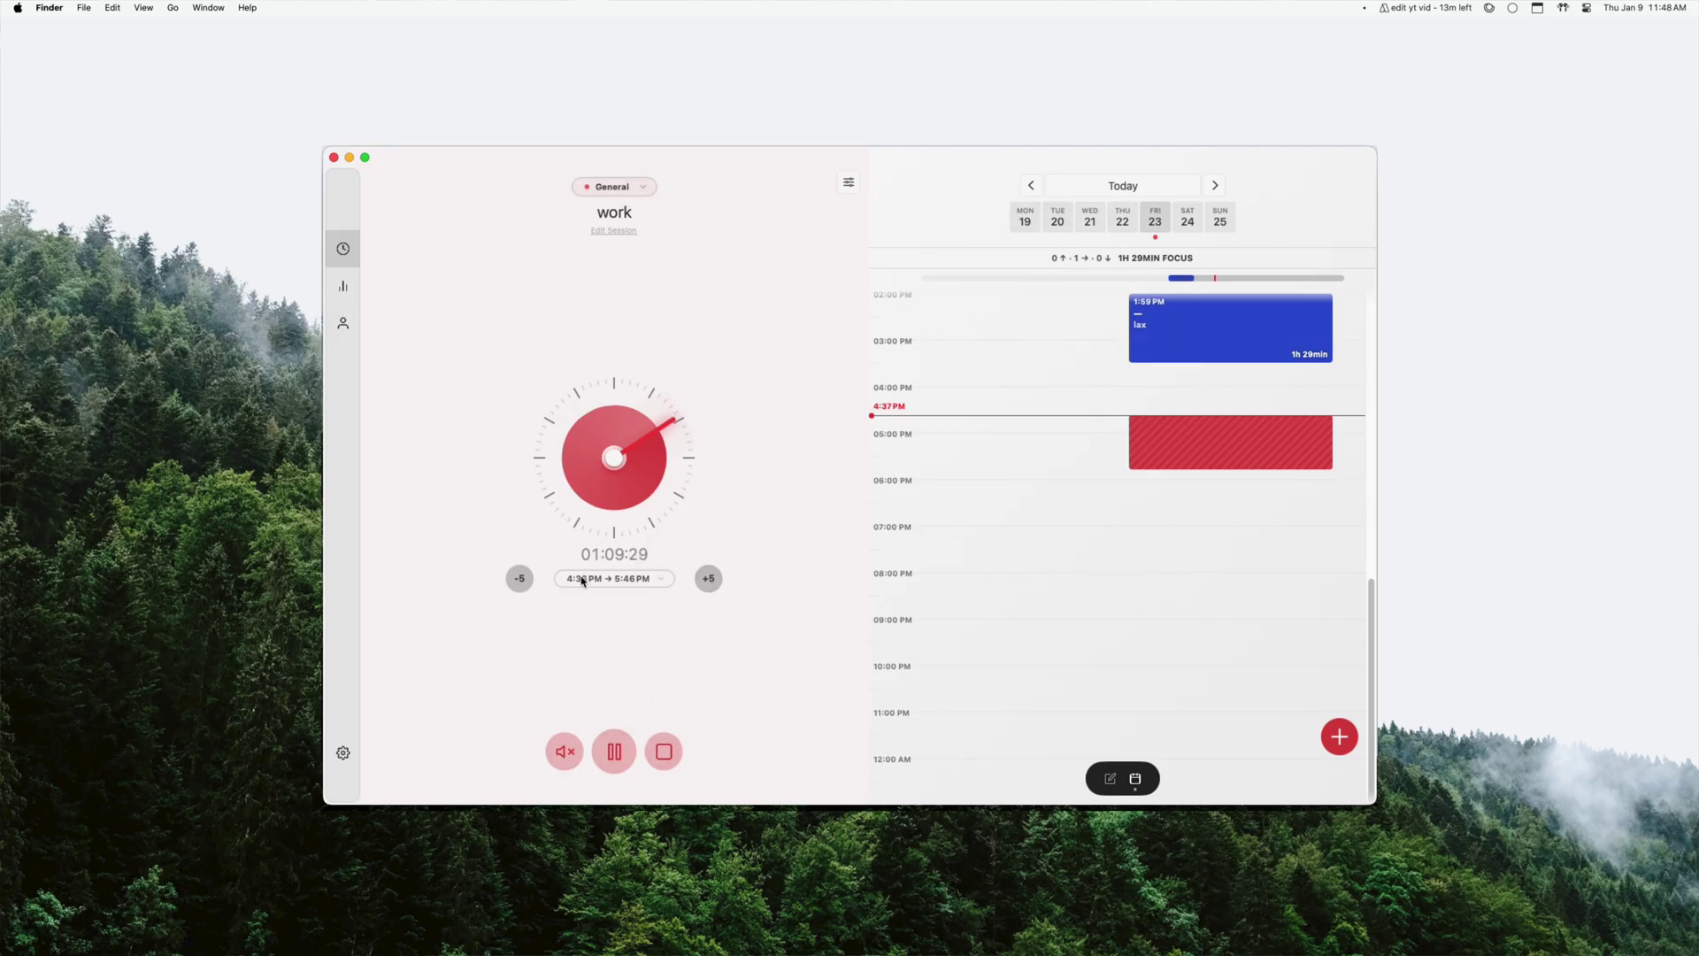
# Step: Press -5 three times until the work session countdown reaches zero
pyautogui.click(521, 579)
pyautogui.click(521, 580)
pyautogui.click(520, 579)
pyautogui.click(520, 579)
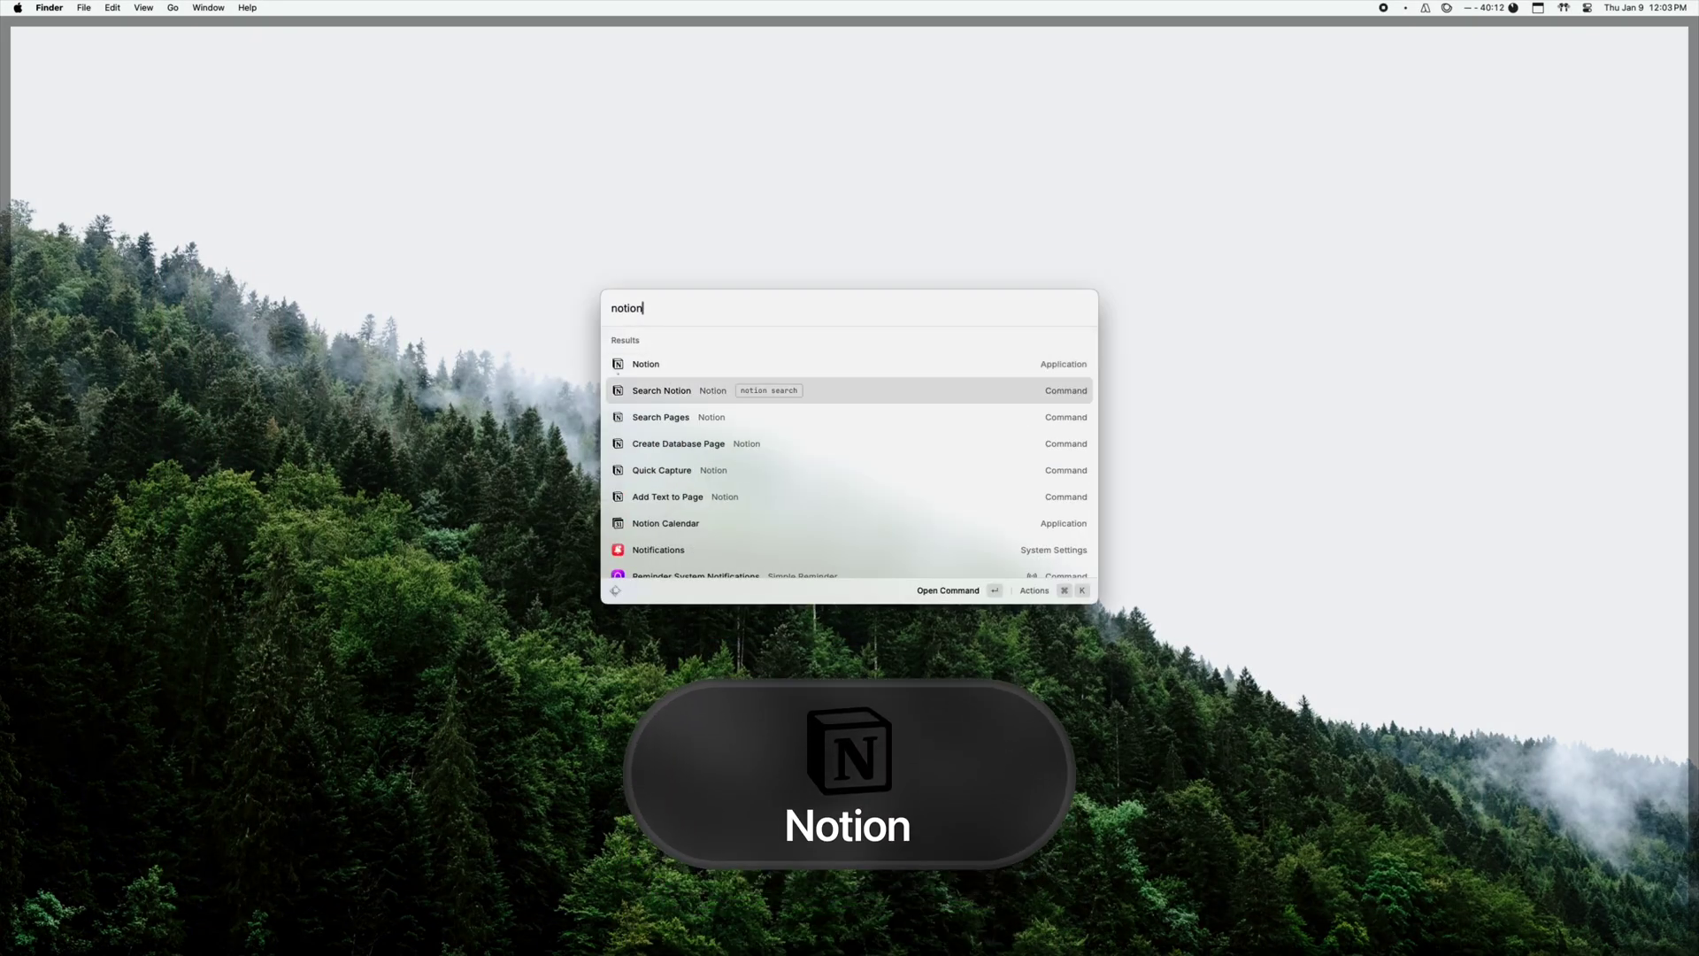
# Step: Launch Notion and preview the 5 Apps video idea in the YouTube project table
pyautogui.click(949, 364)
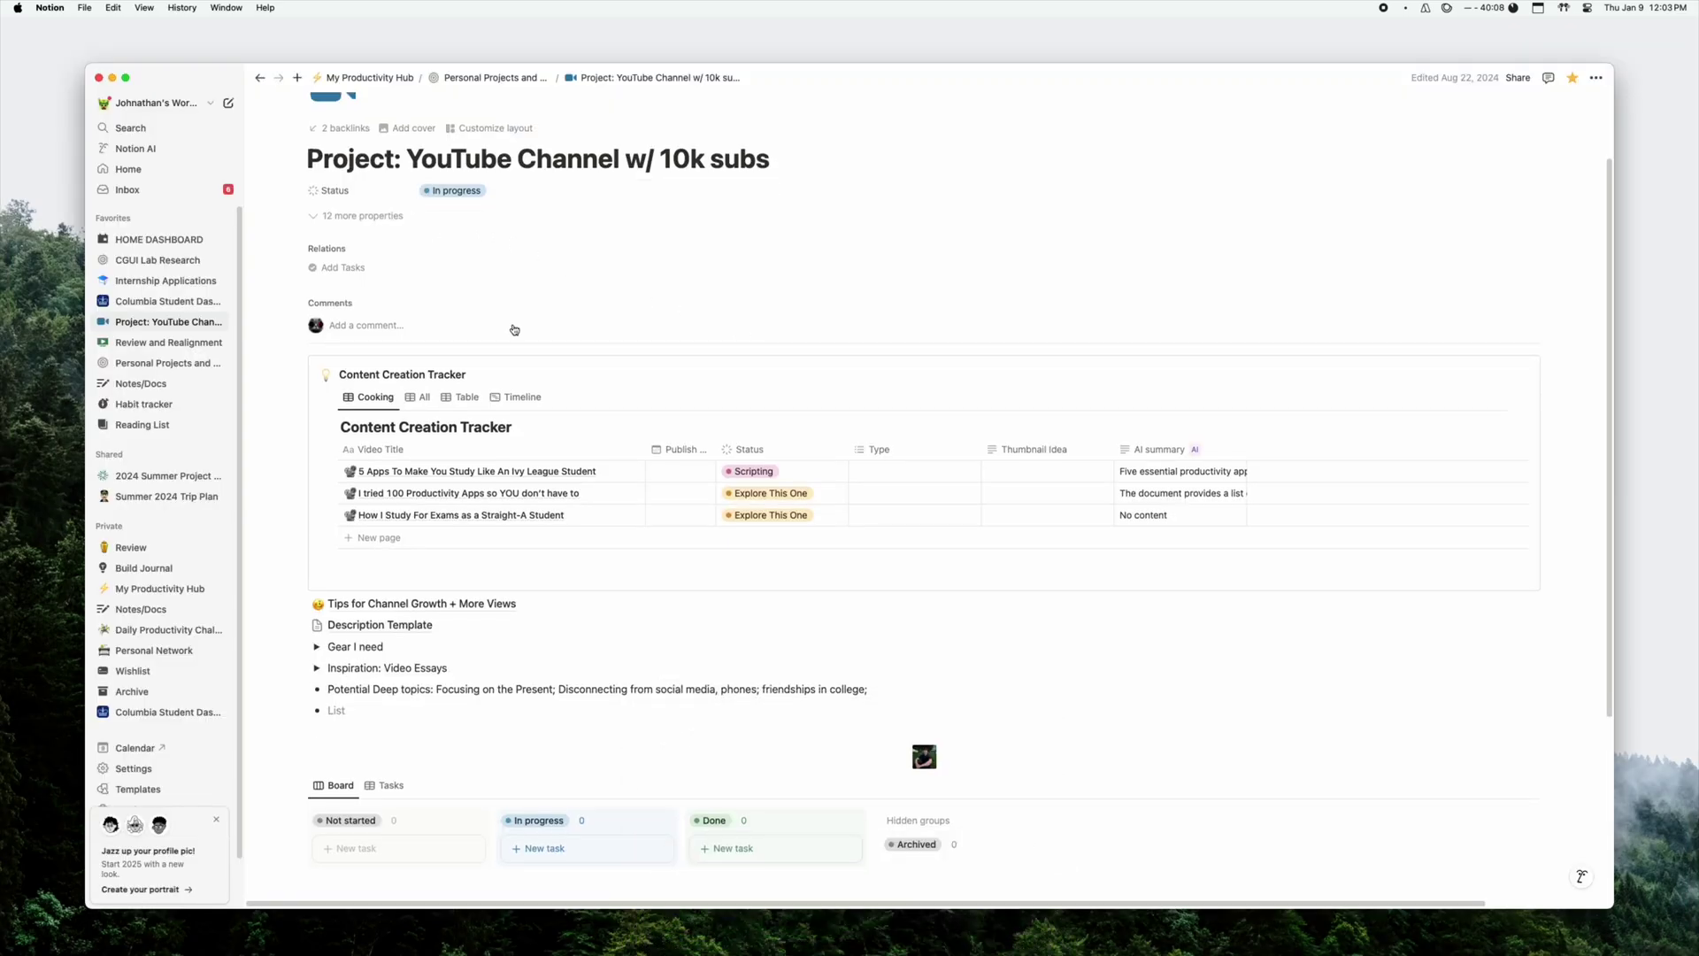
pyautogui.click(627, 471)
pyautogui.scroll(-10, 1322, 410)
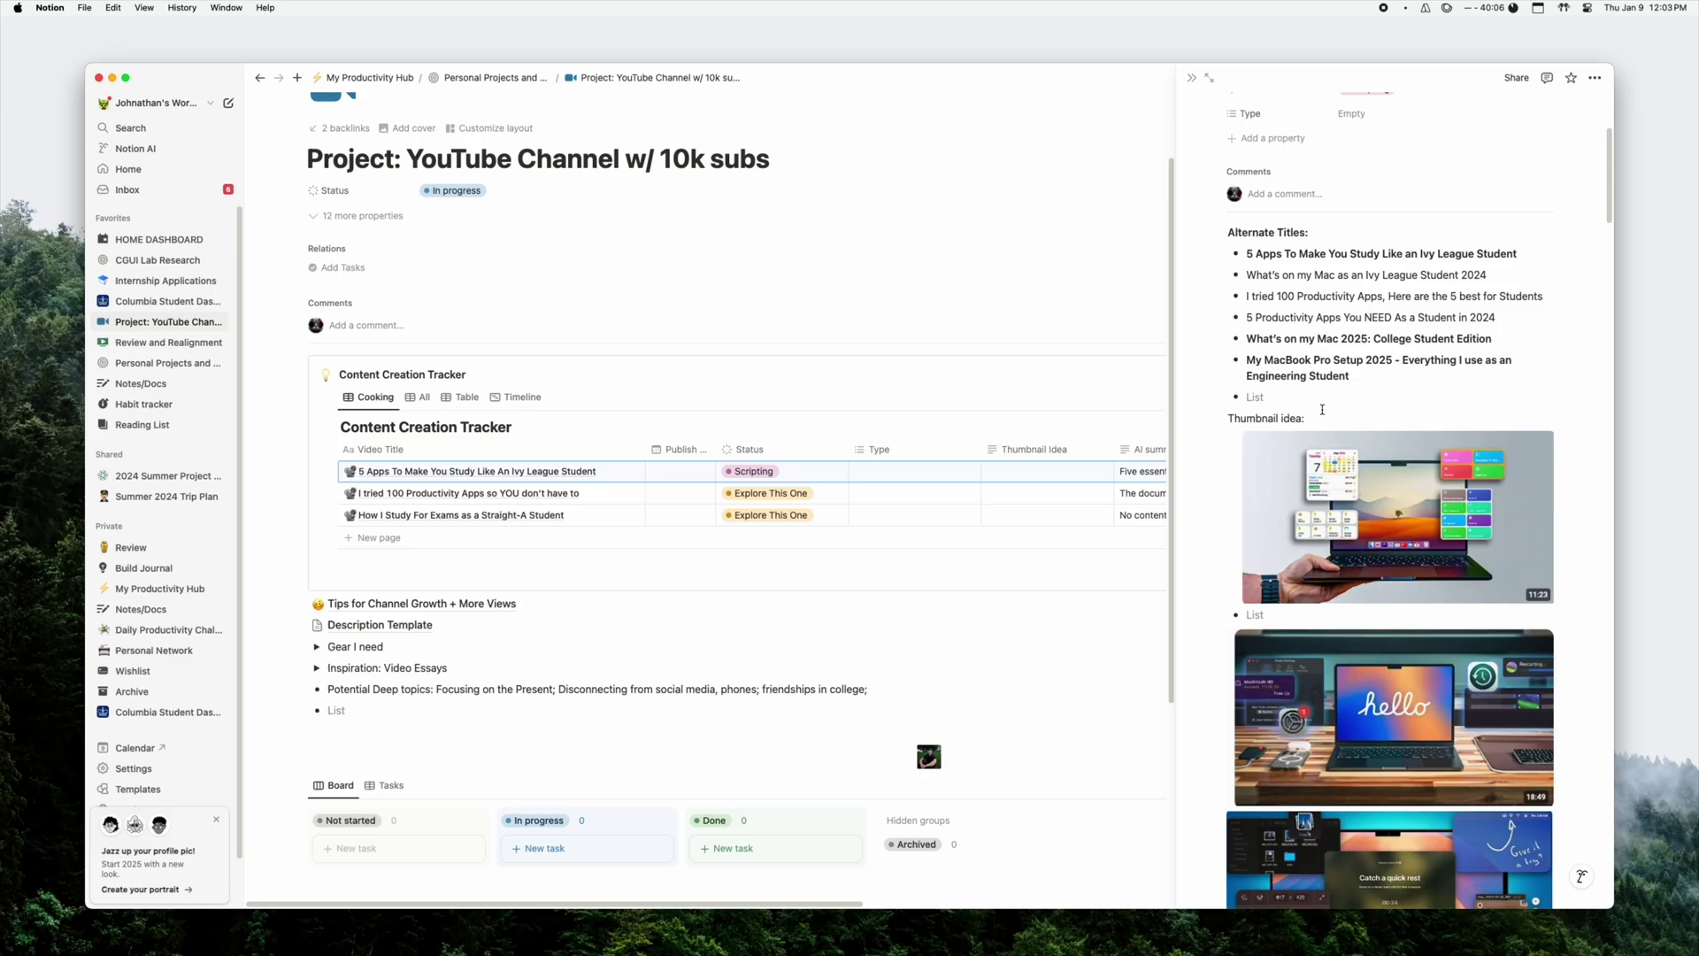
pyautogui.scroll(-20, 1322, 409)
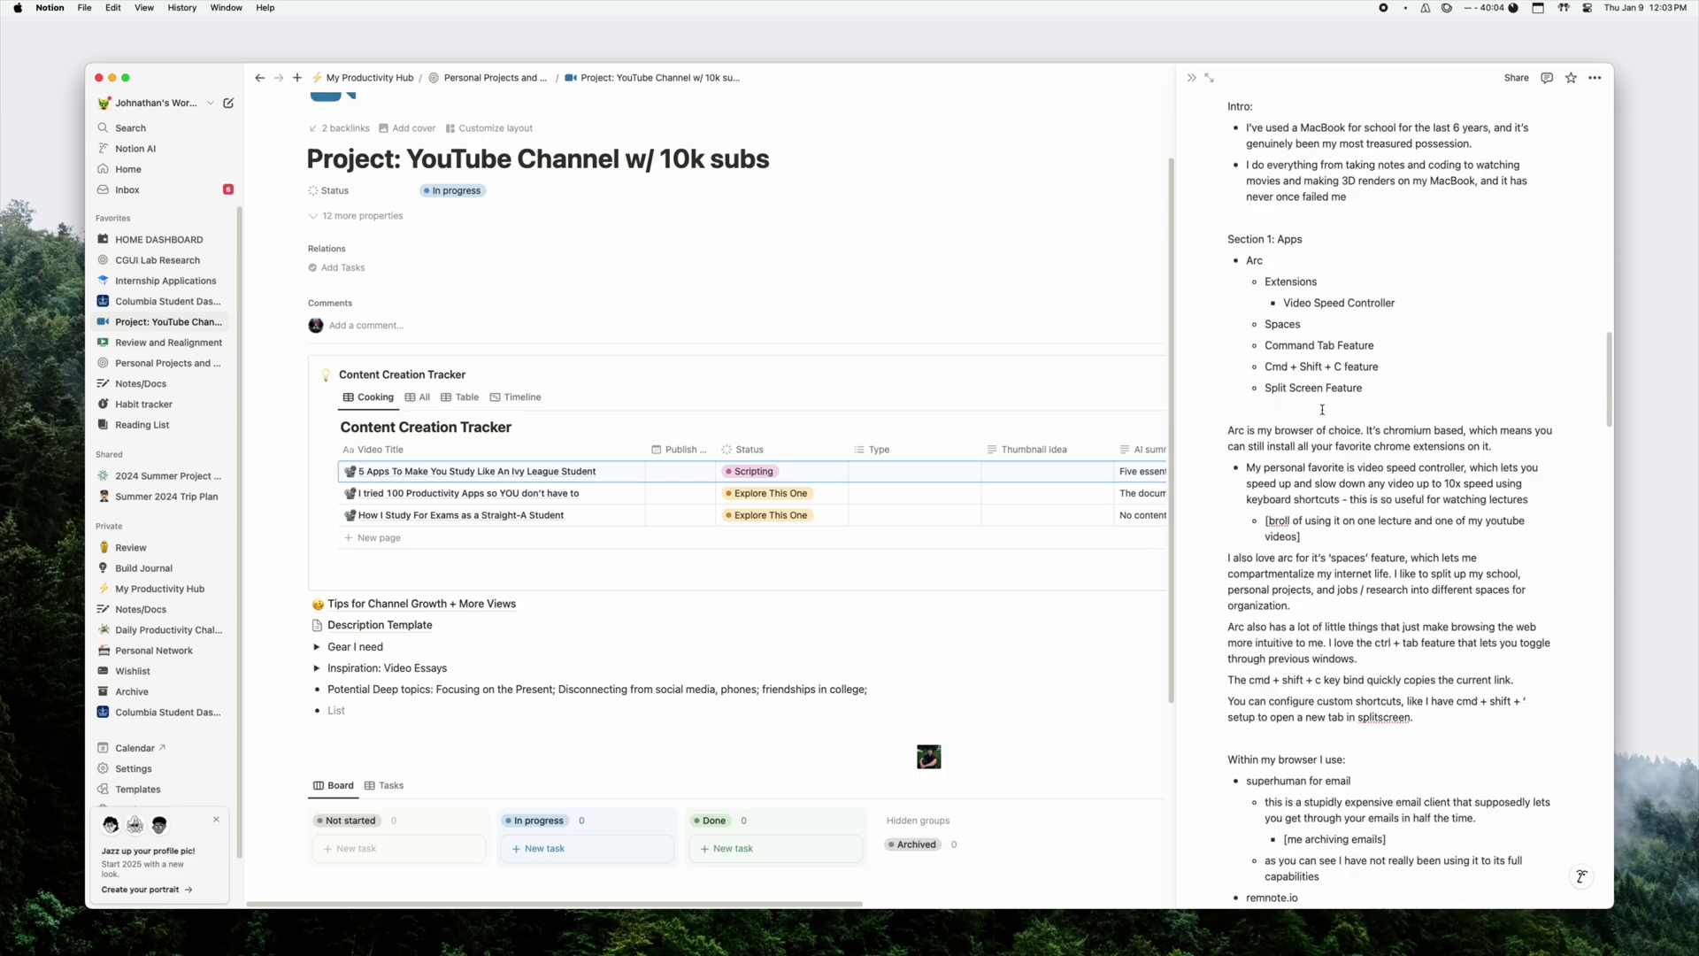
pyautogui.scroll(20, 1322, 409)
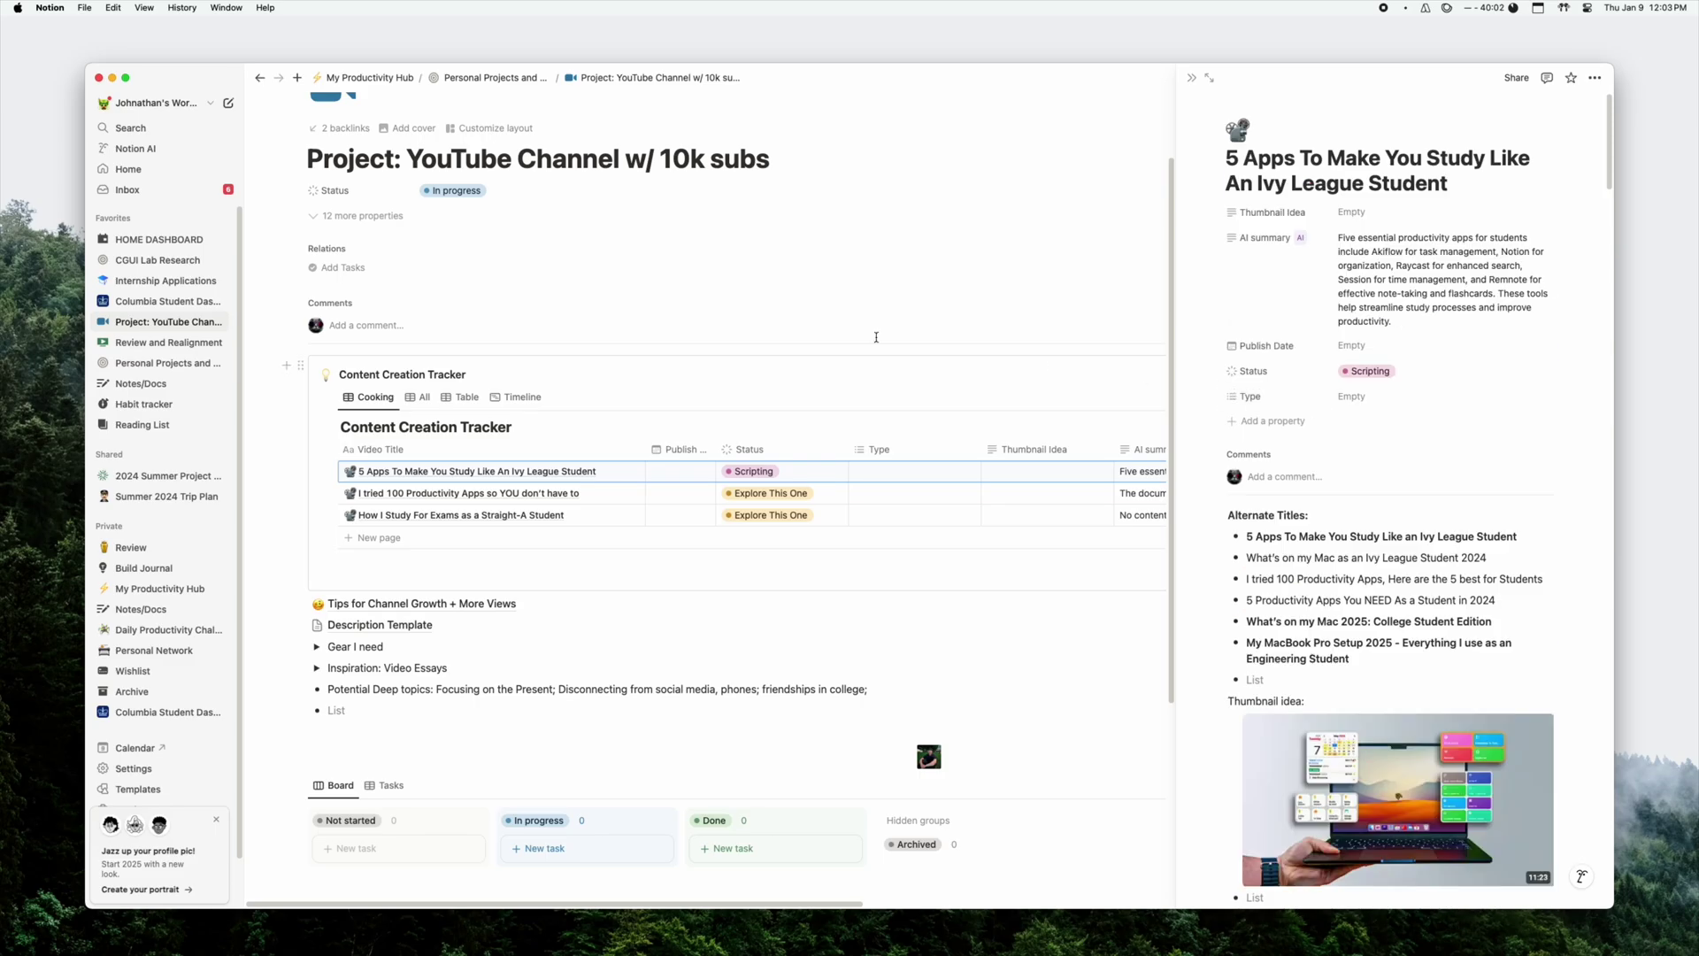
# Step: Open the Review and Realignment page and expand the DS Midterm 2 Content note to full page
pyautogui.click(155, 342)
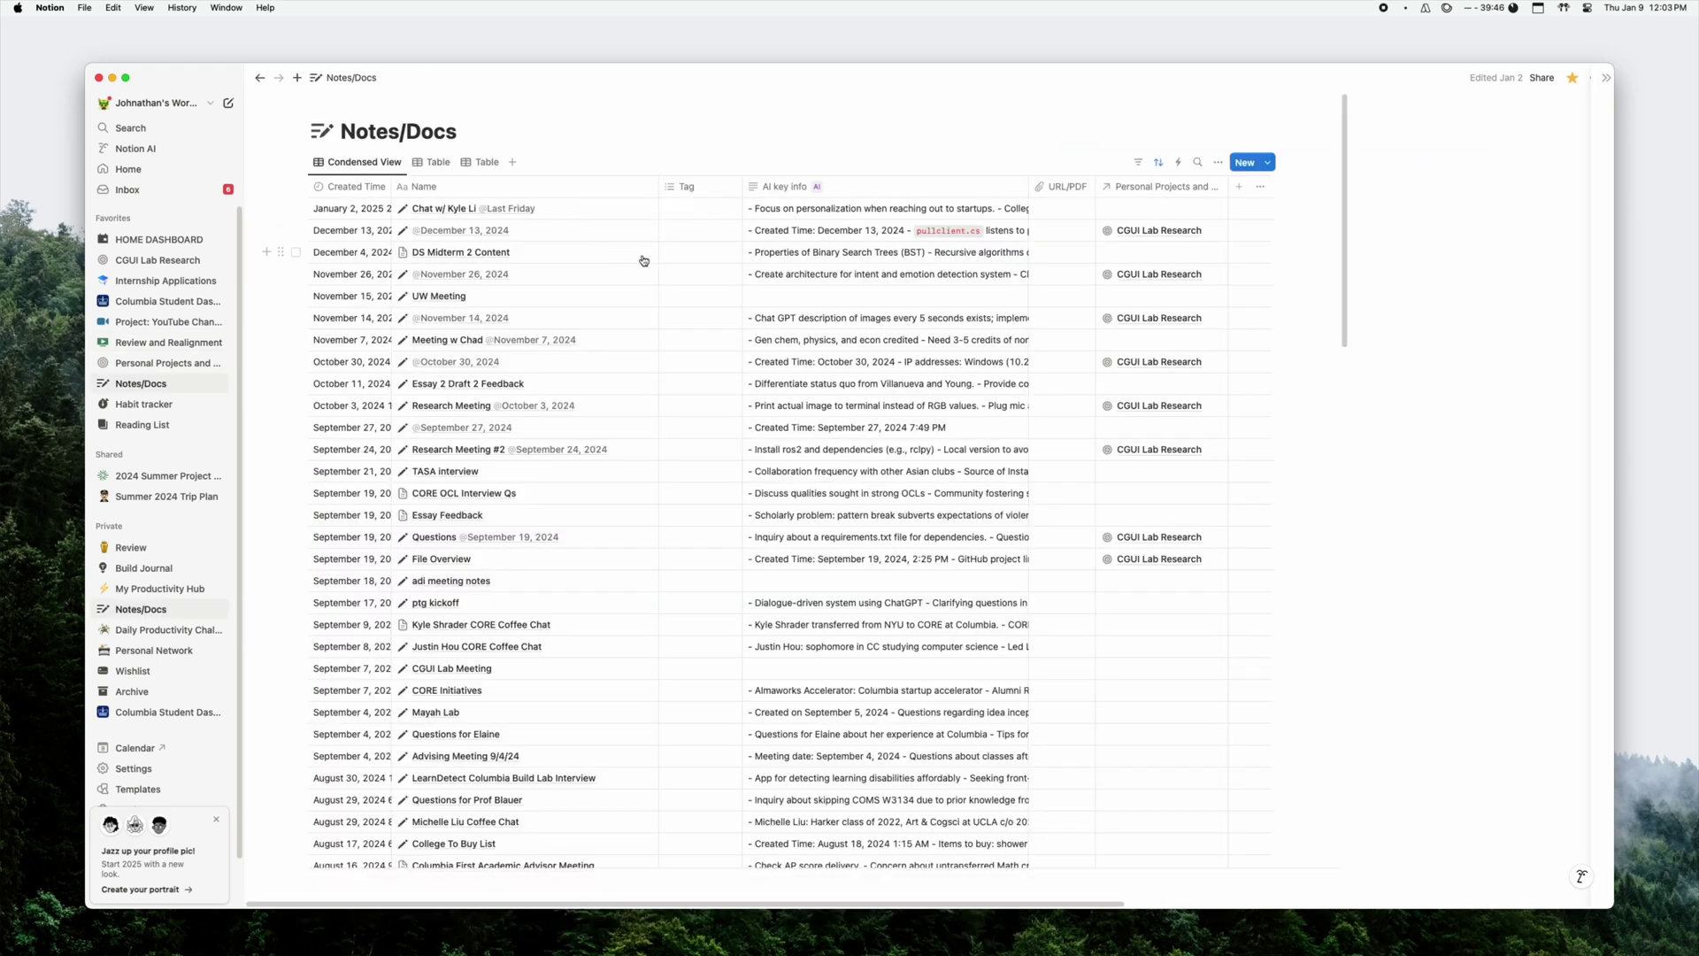
pyautogui.click(641, 256)
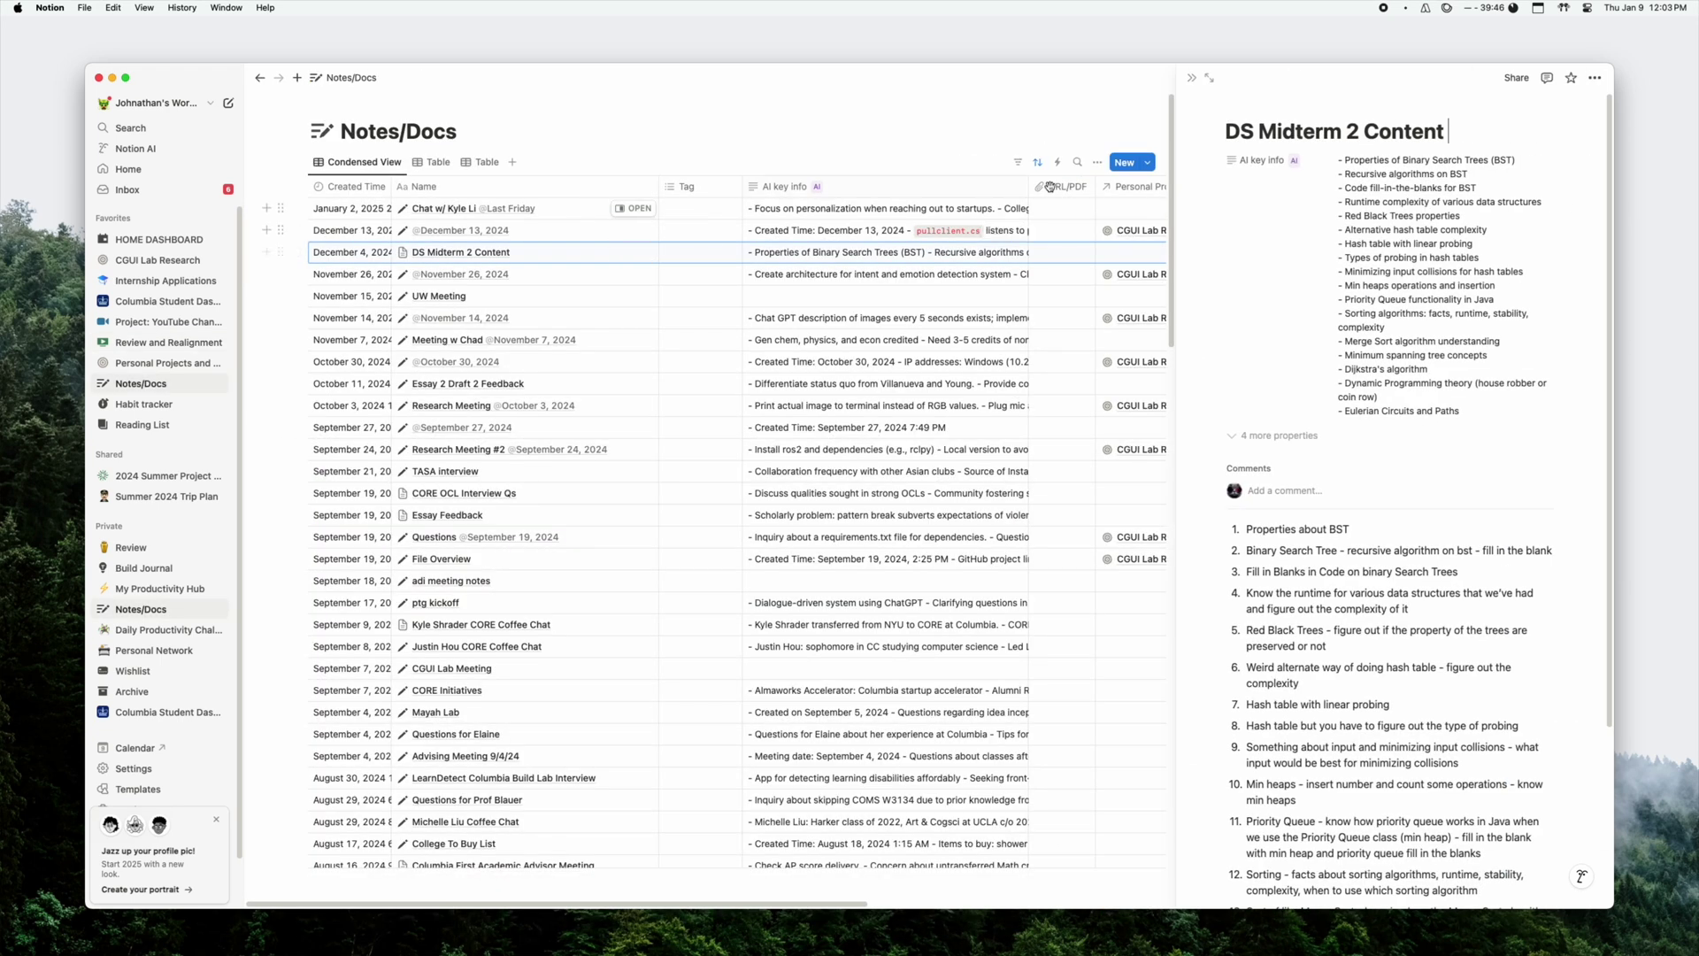
pyautogui.click(1208, 80)
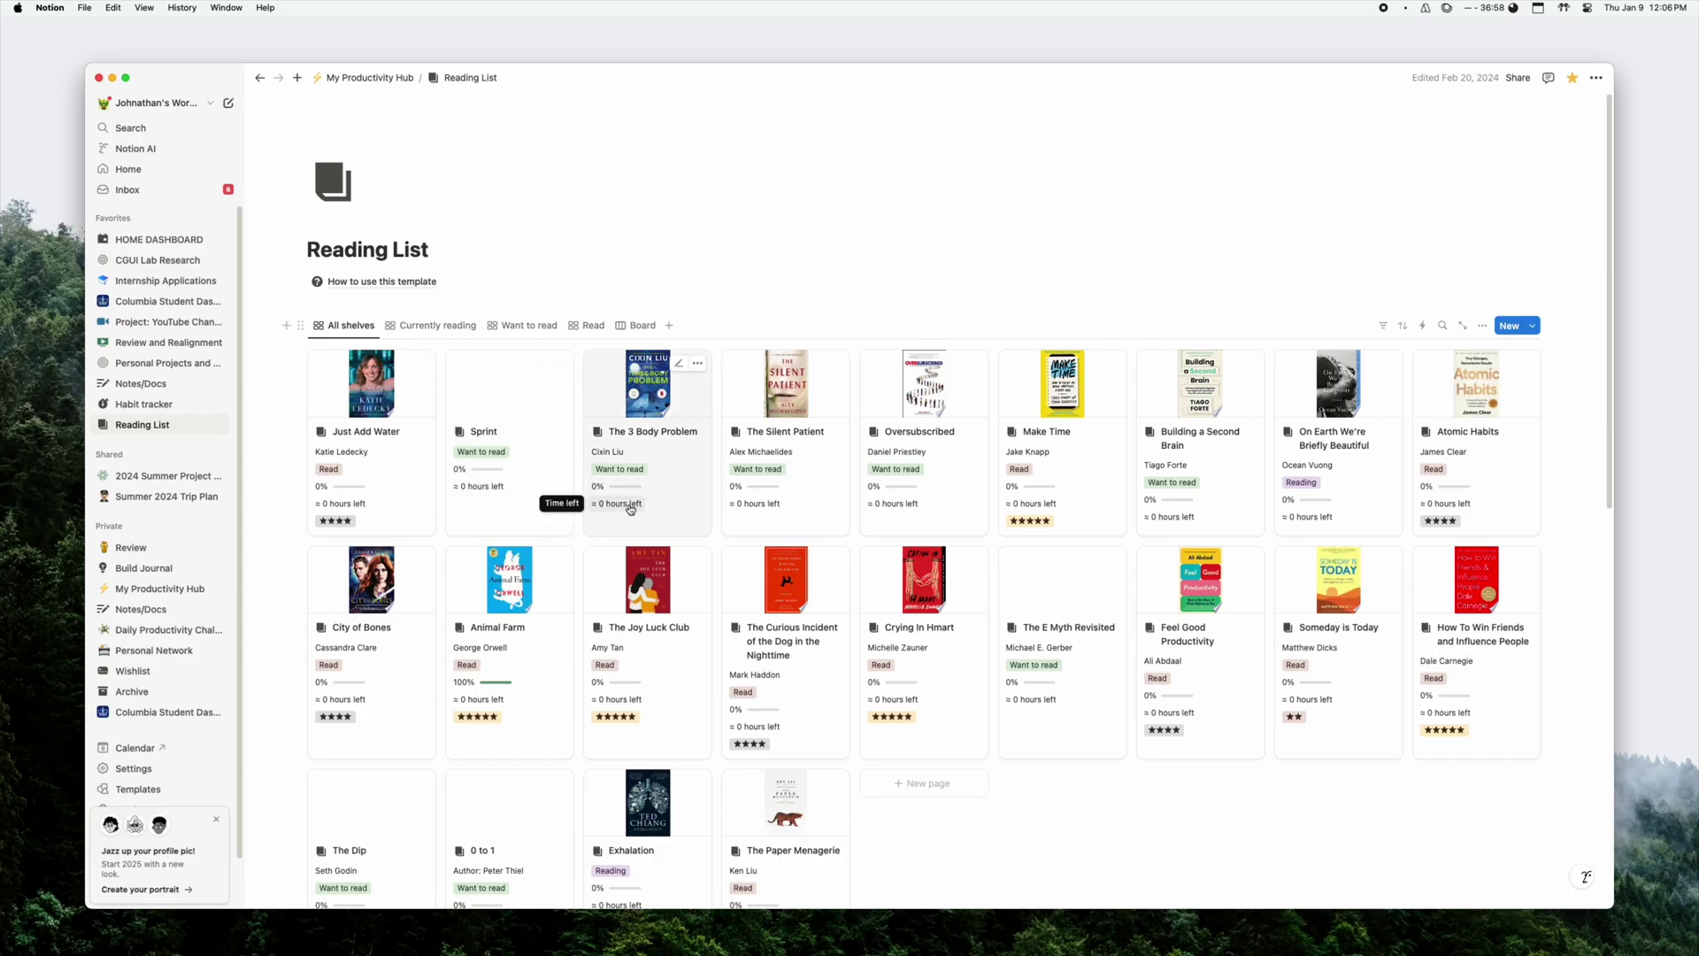
# Step: Add a New book entry to the Reading List and select its title
pyautogui.scroll(-4, 630, 509)
pyautogui.click(911, 590)
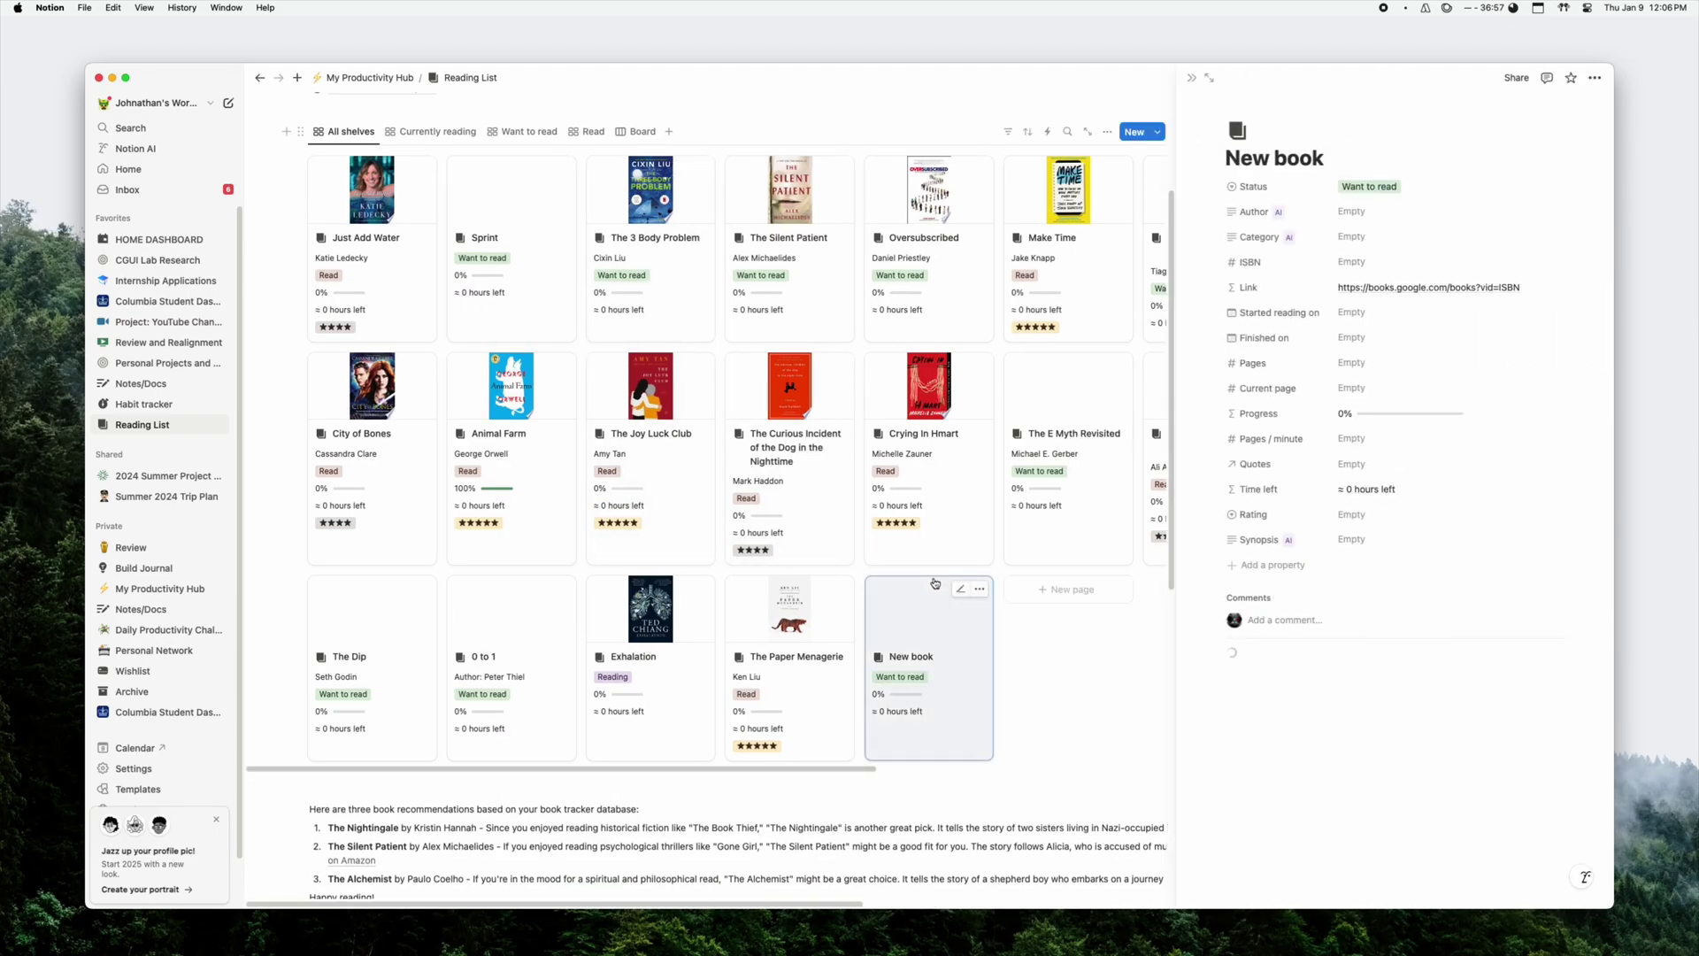
pyautogui.moveTo(1348, 156); pyautogui.dragTo(1216, 161)
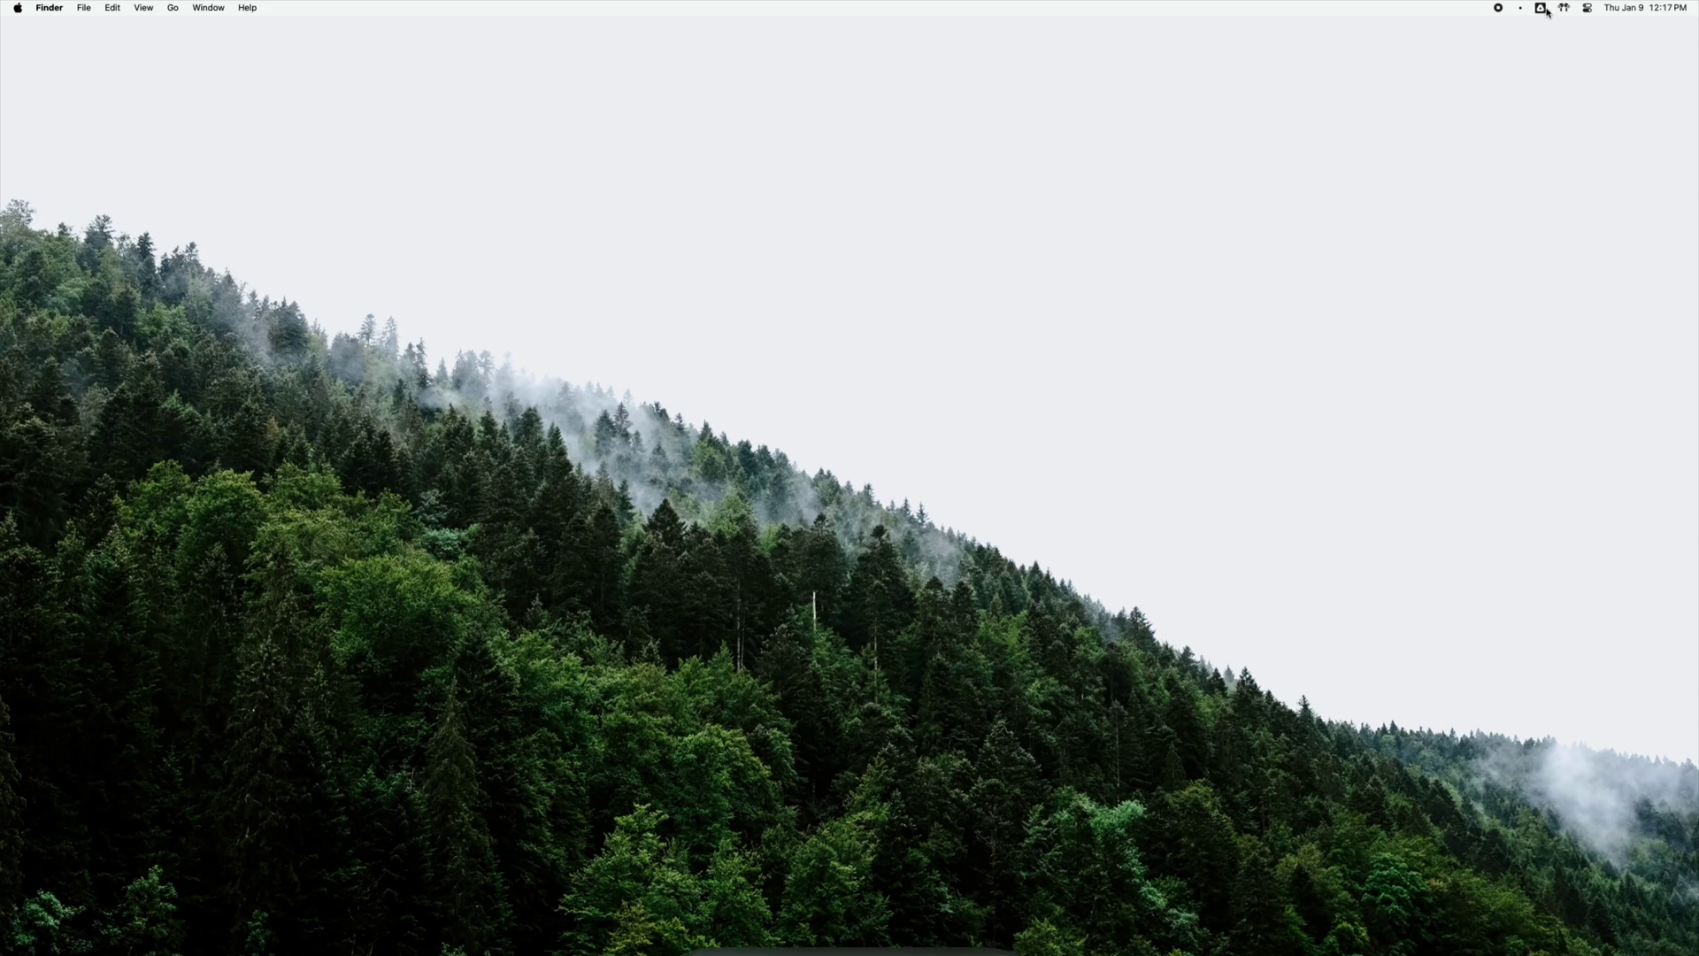
# Step: Check Google Drive's sync activity and set My Drive to stream files from the cloud
pyautogui.click(1545, 11)
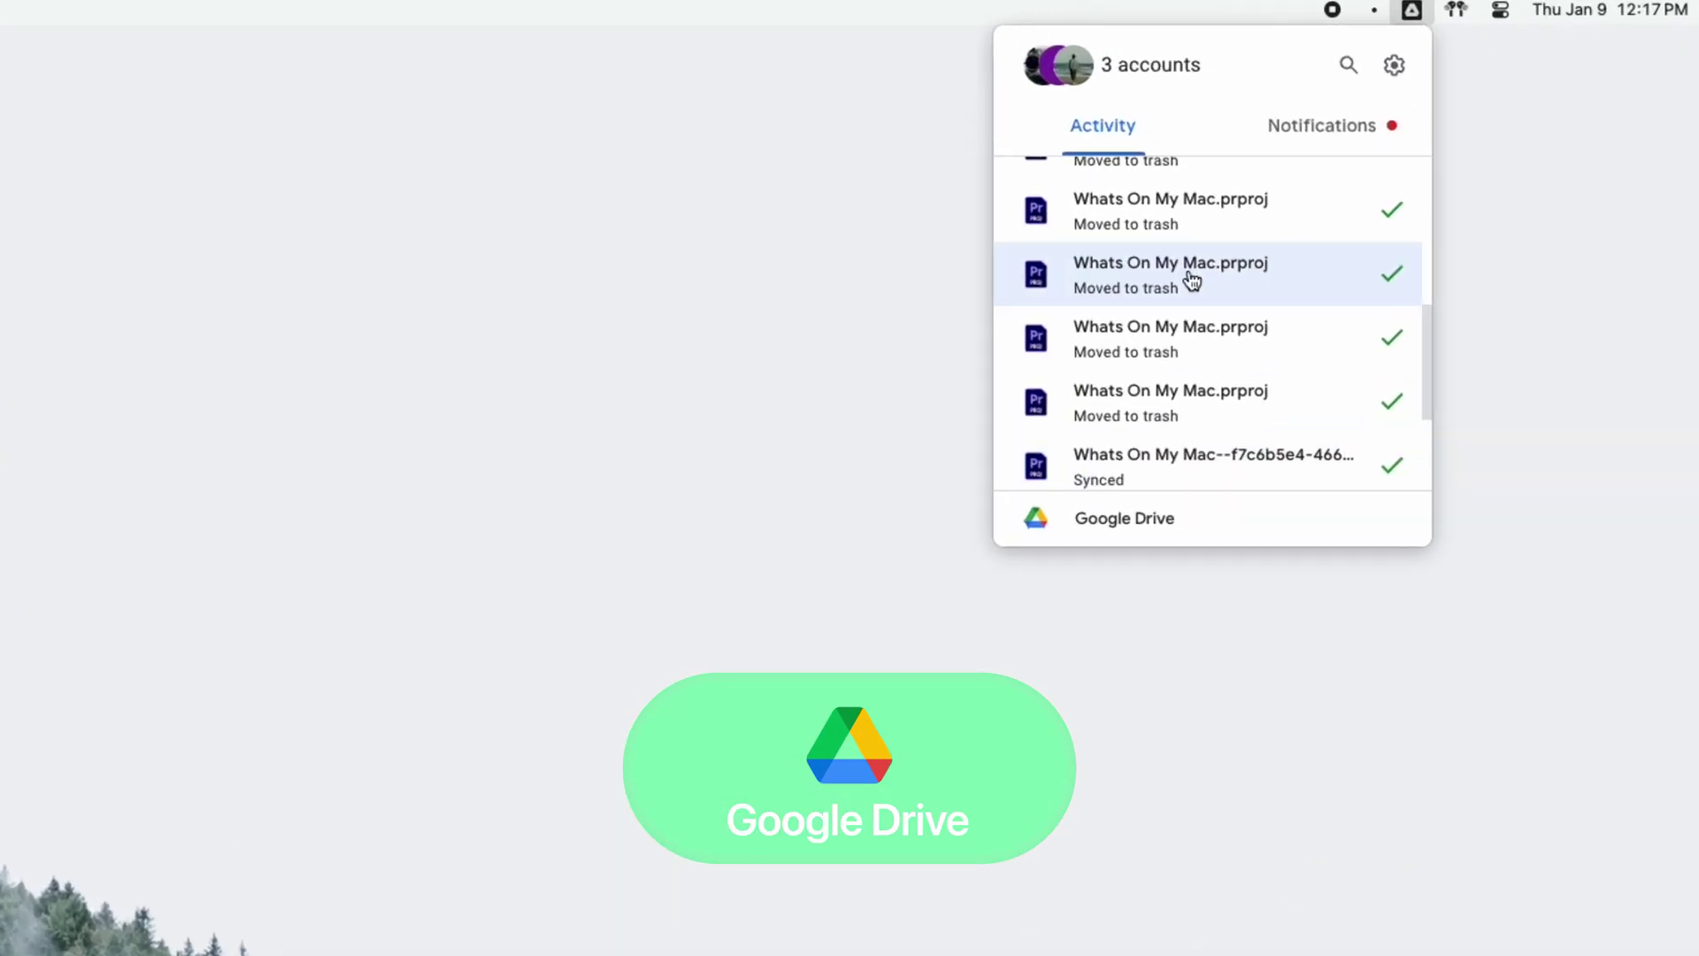
pyautogui.scroll(-3, 1190, 284)
pyautogui.scroll(2, 1190, 283)
pyautogui.click(1393, 65)
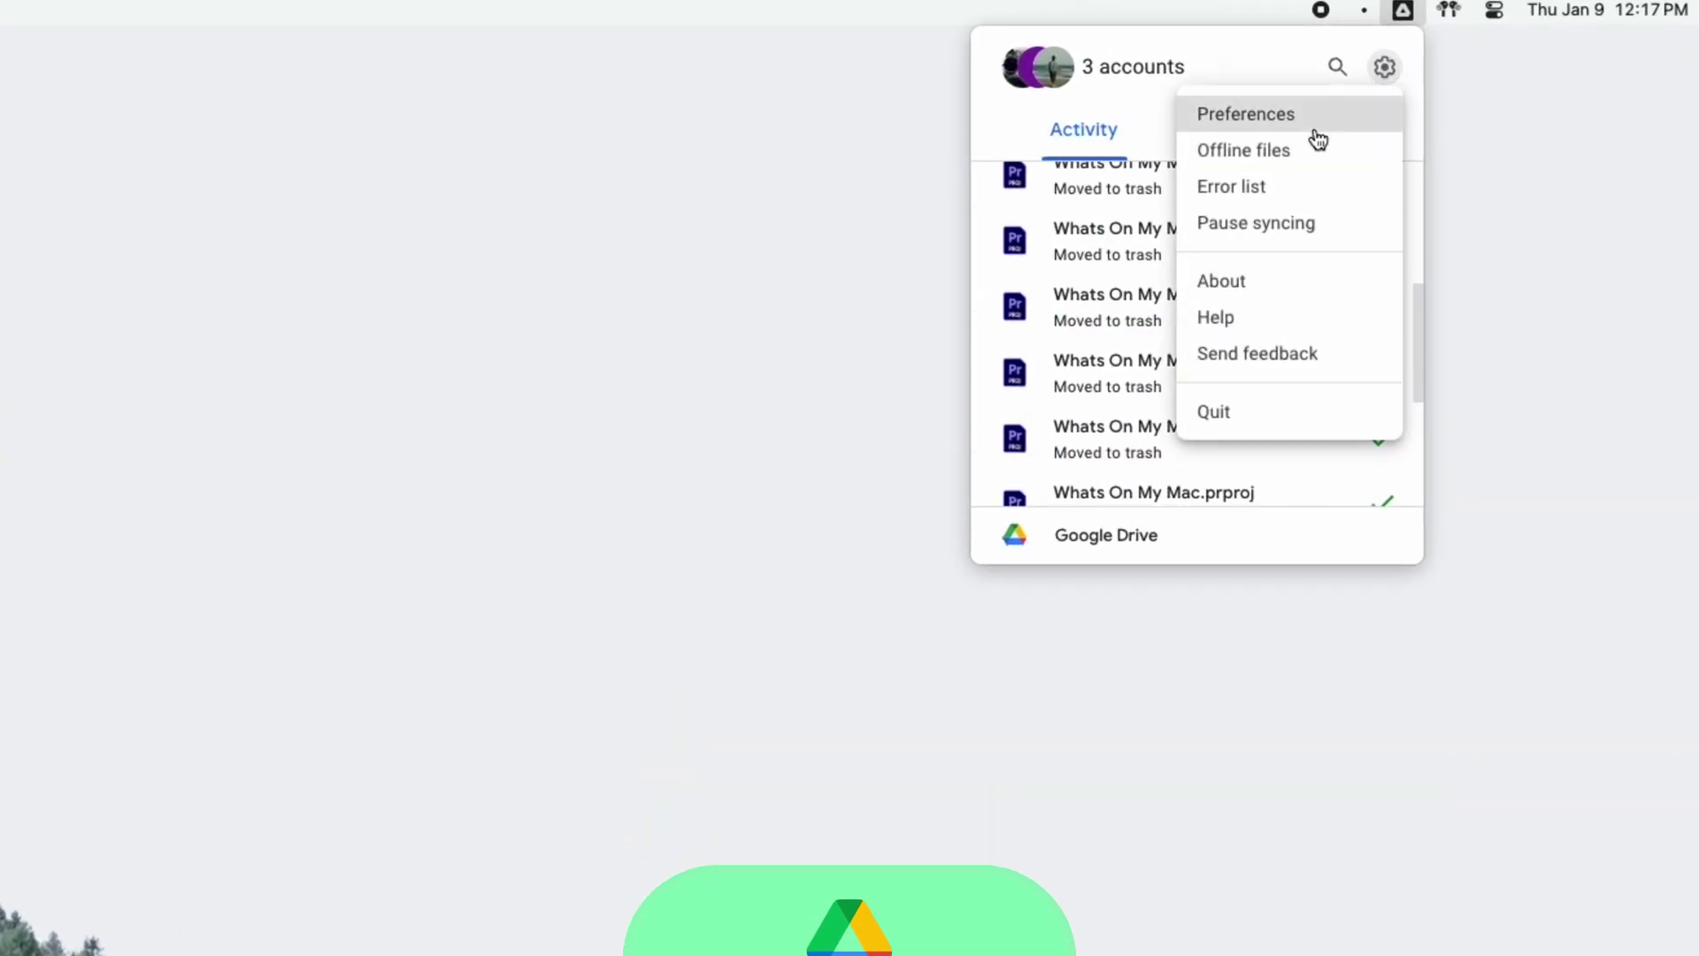
pyautogui.click(1288, 116)
pyautogui.click(531, 330)
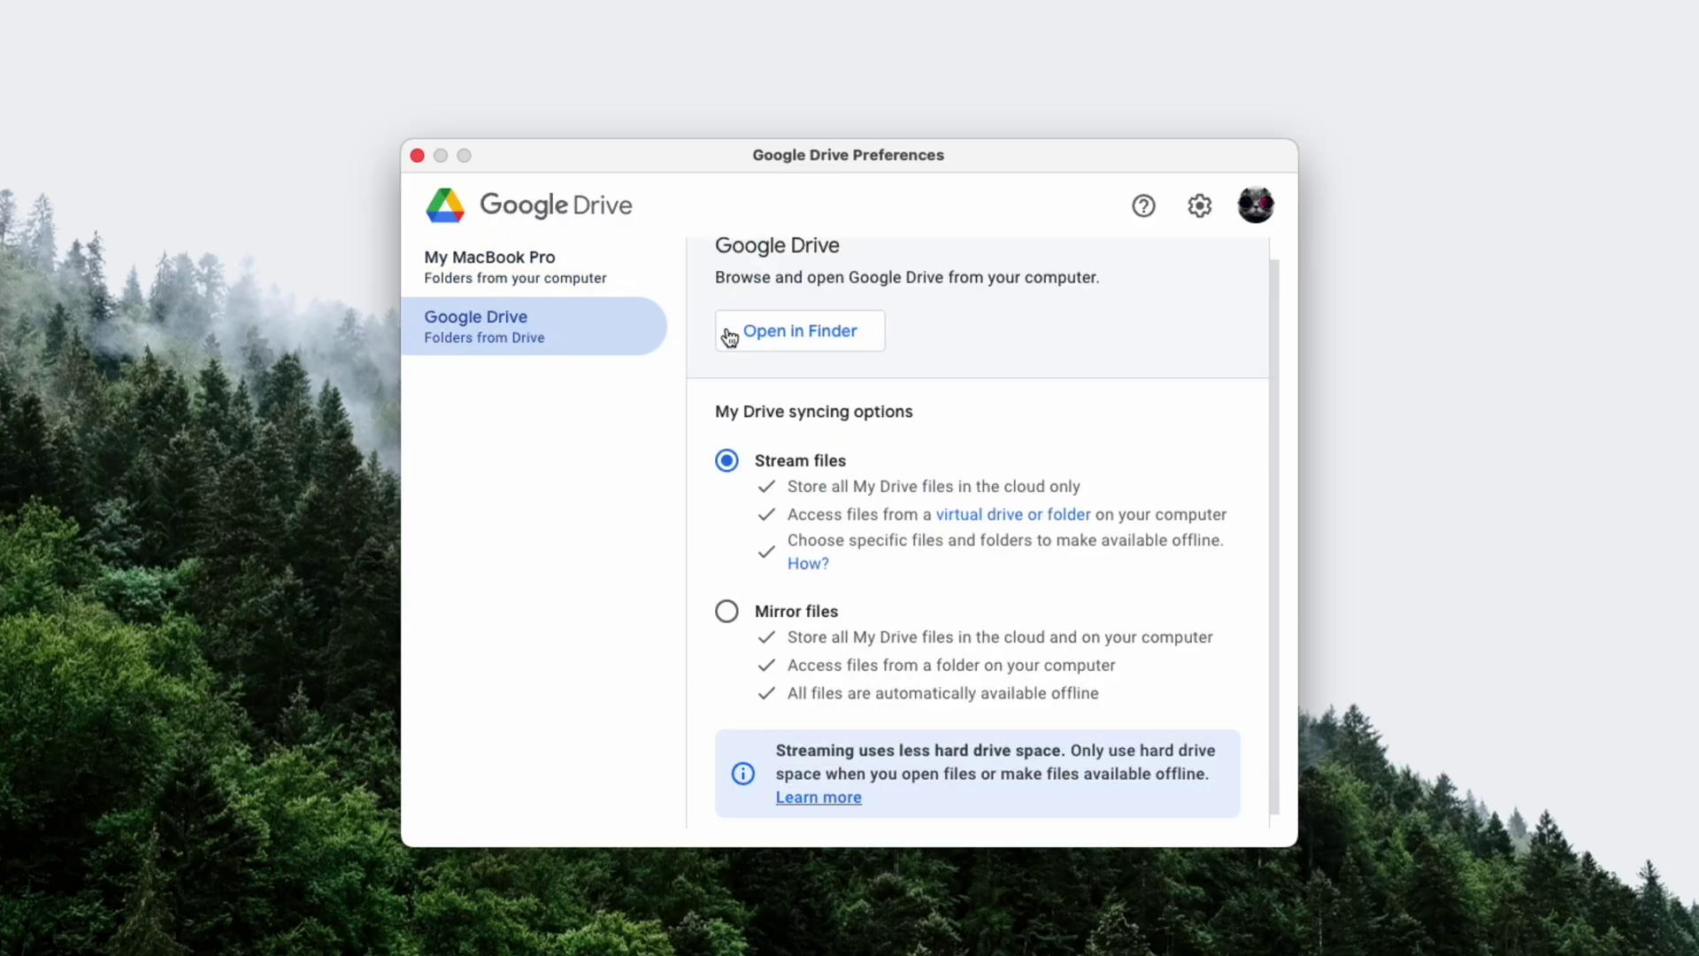
pyautogui.scroll(-1, 880, 431)
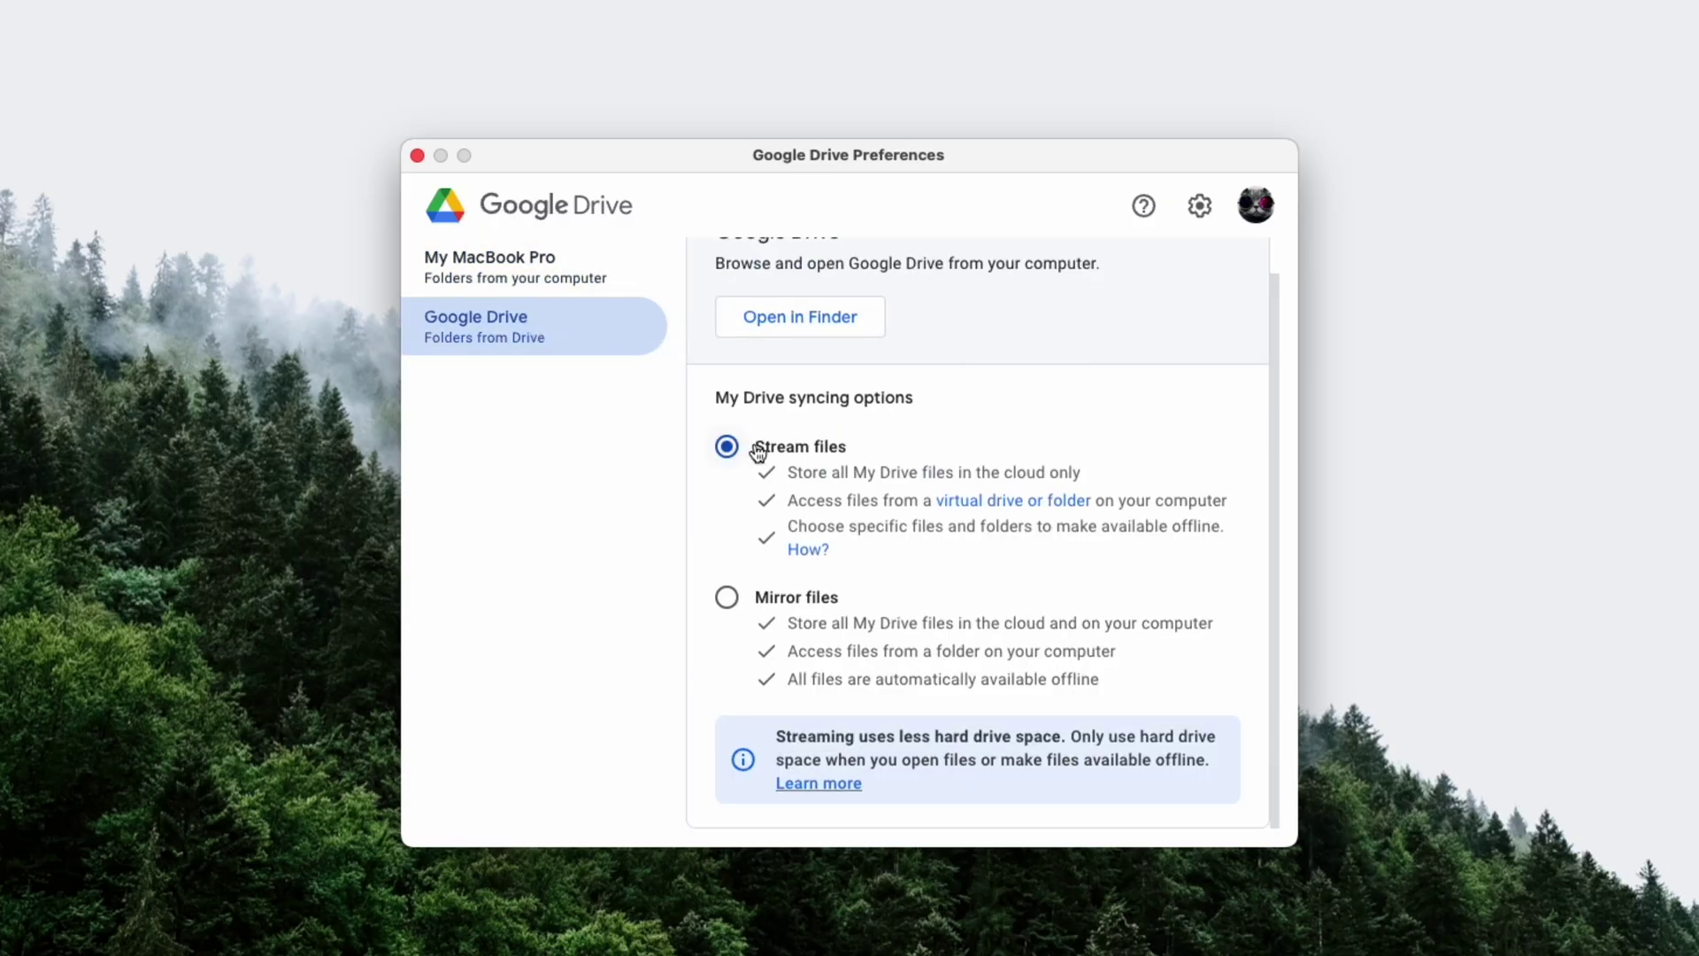
pyautogui.click(759, 449)
# Step: Browse the Google Drive files in Finder, then close that window
pyautogui.click(850, 324)
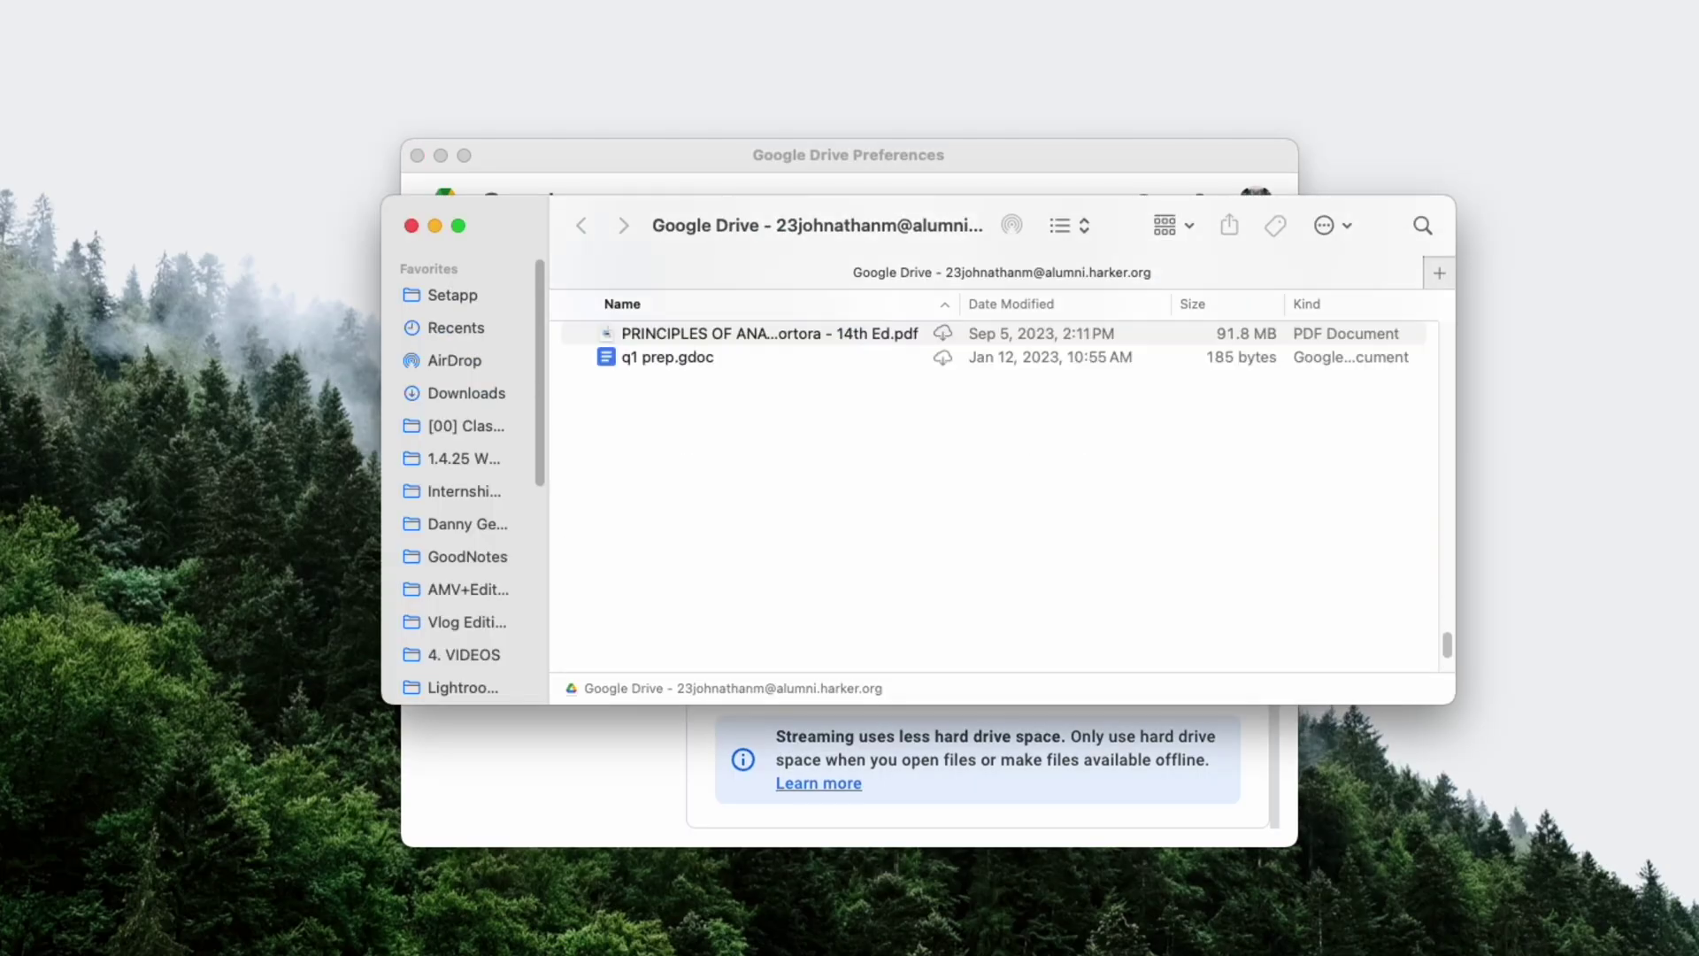
pyautogui.scroll(-5, 745, 394)
pyautogui.scroll(20, 746, 395)
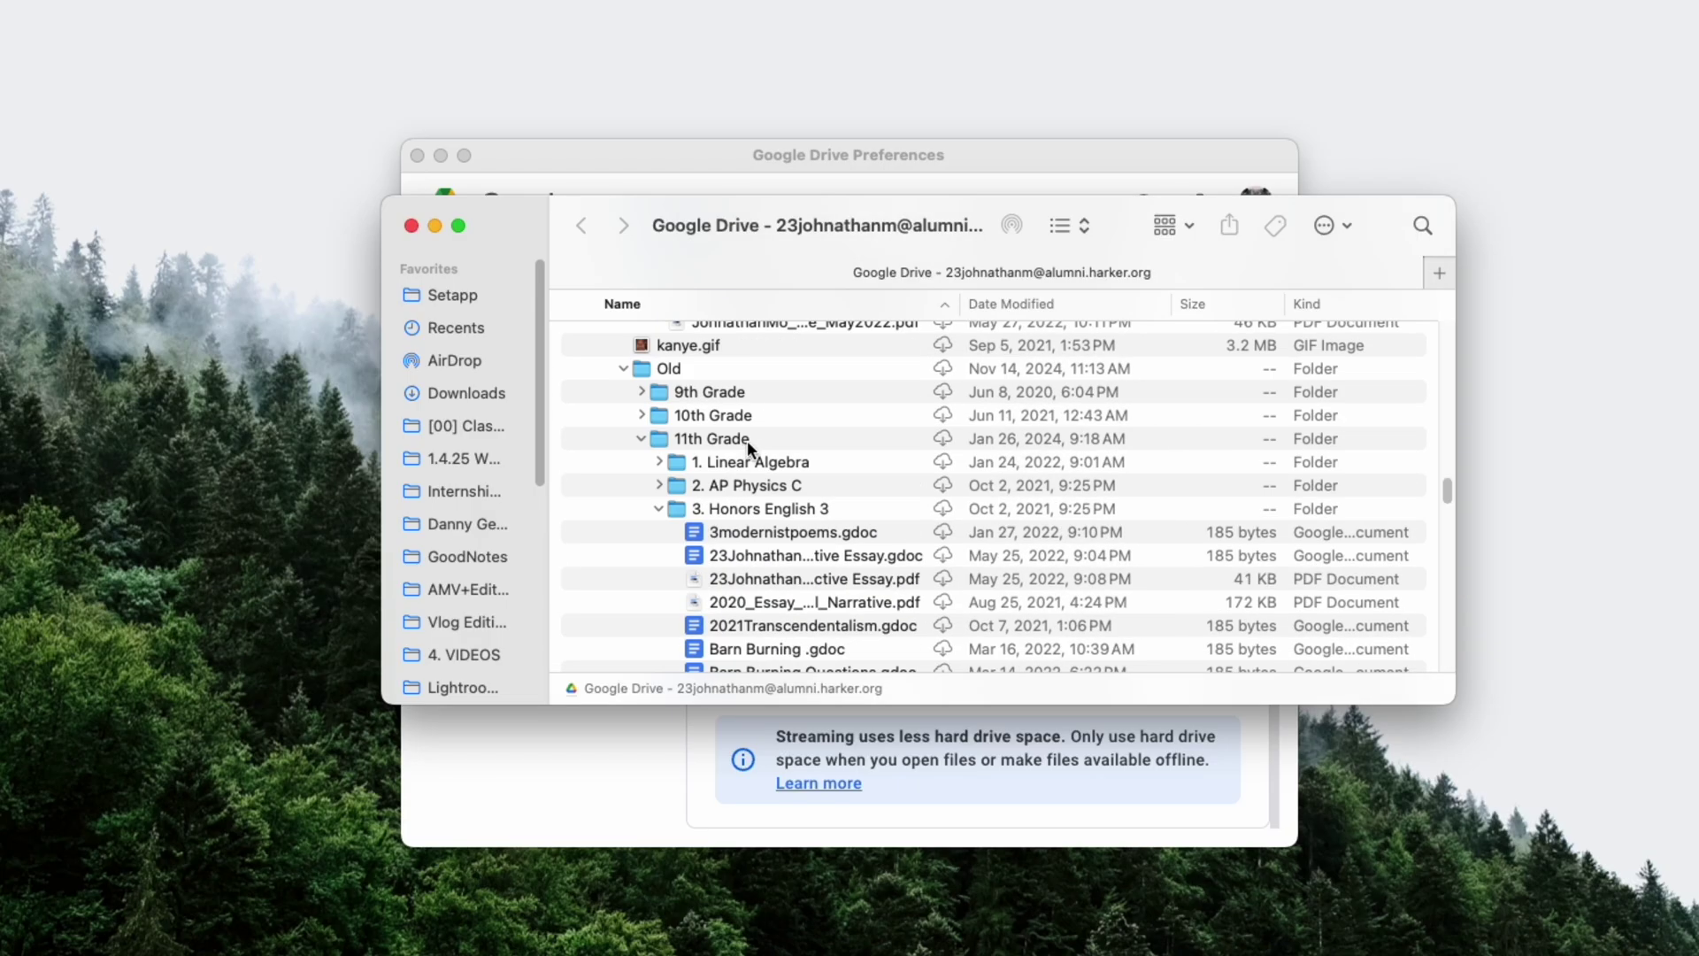
pyautogui.scroll(8, 748, 448)
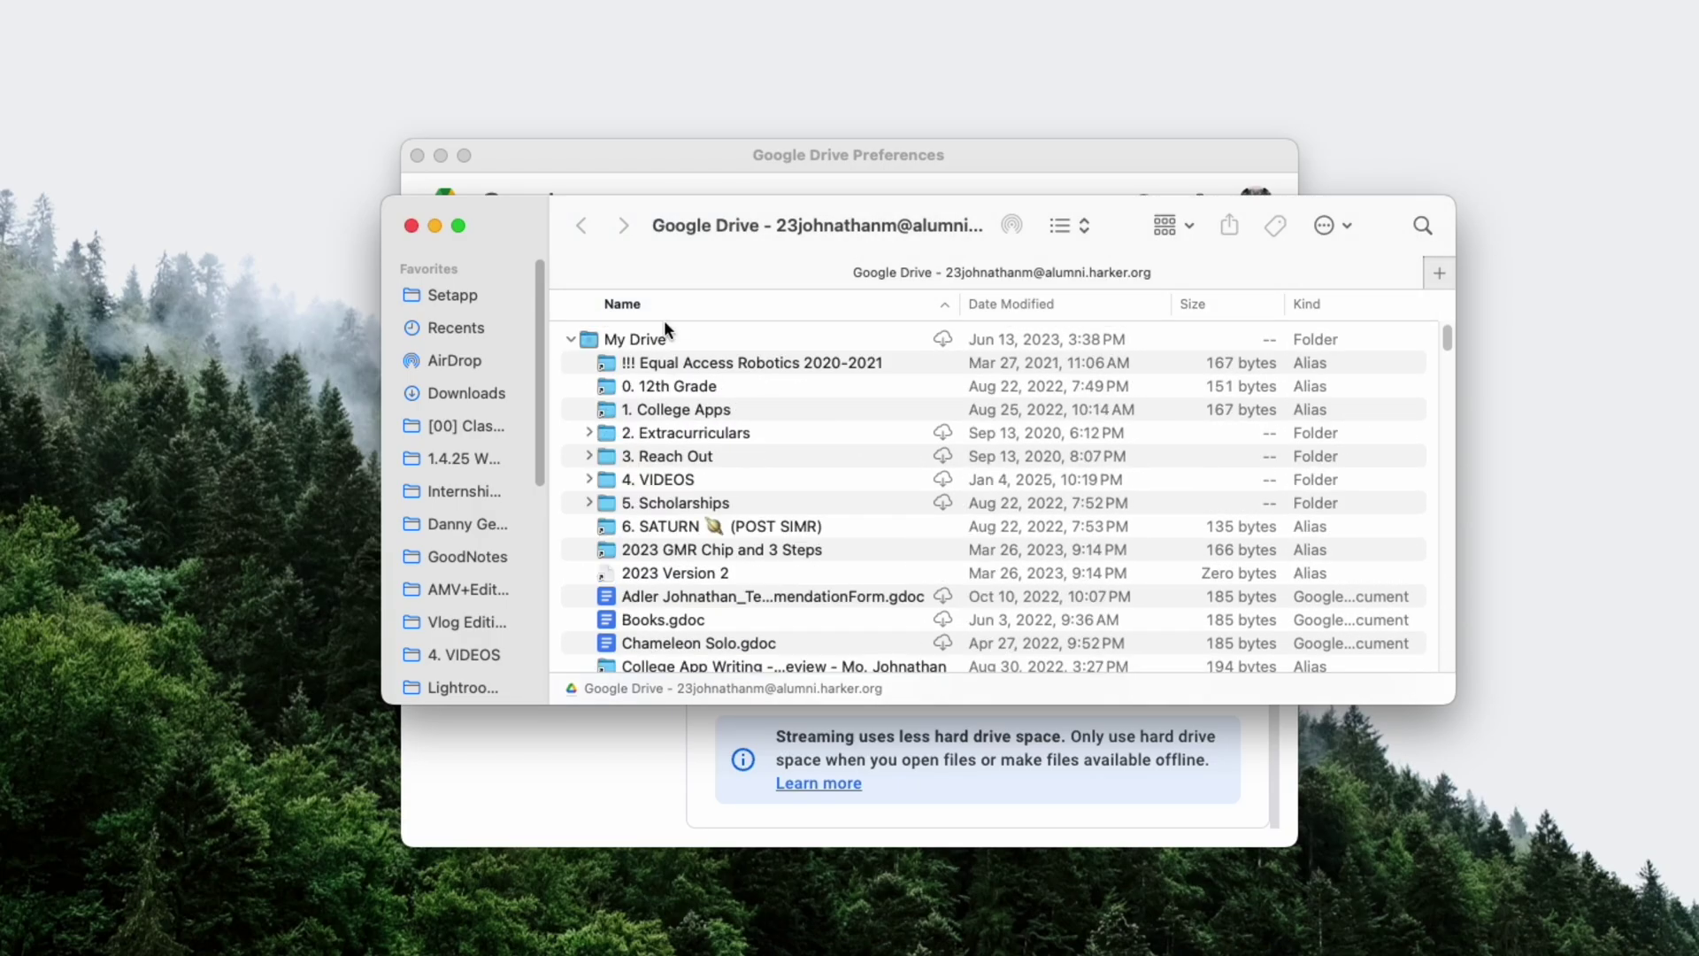
pyautogui.click(411, 225)
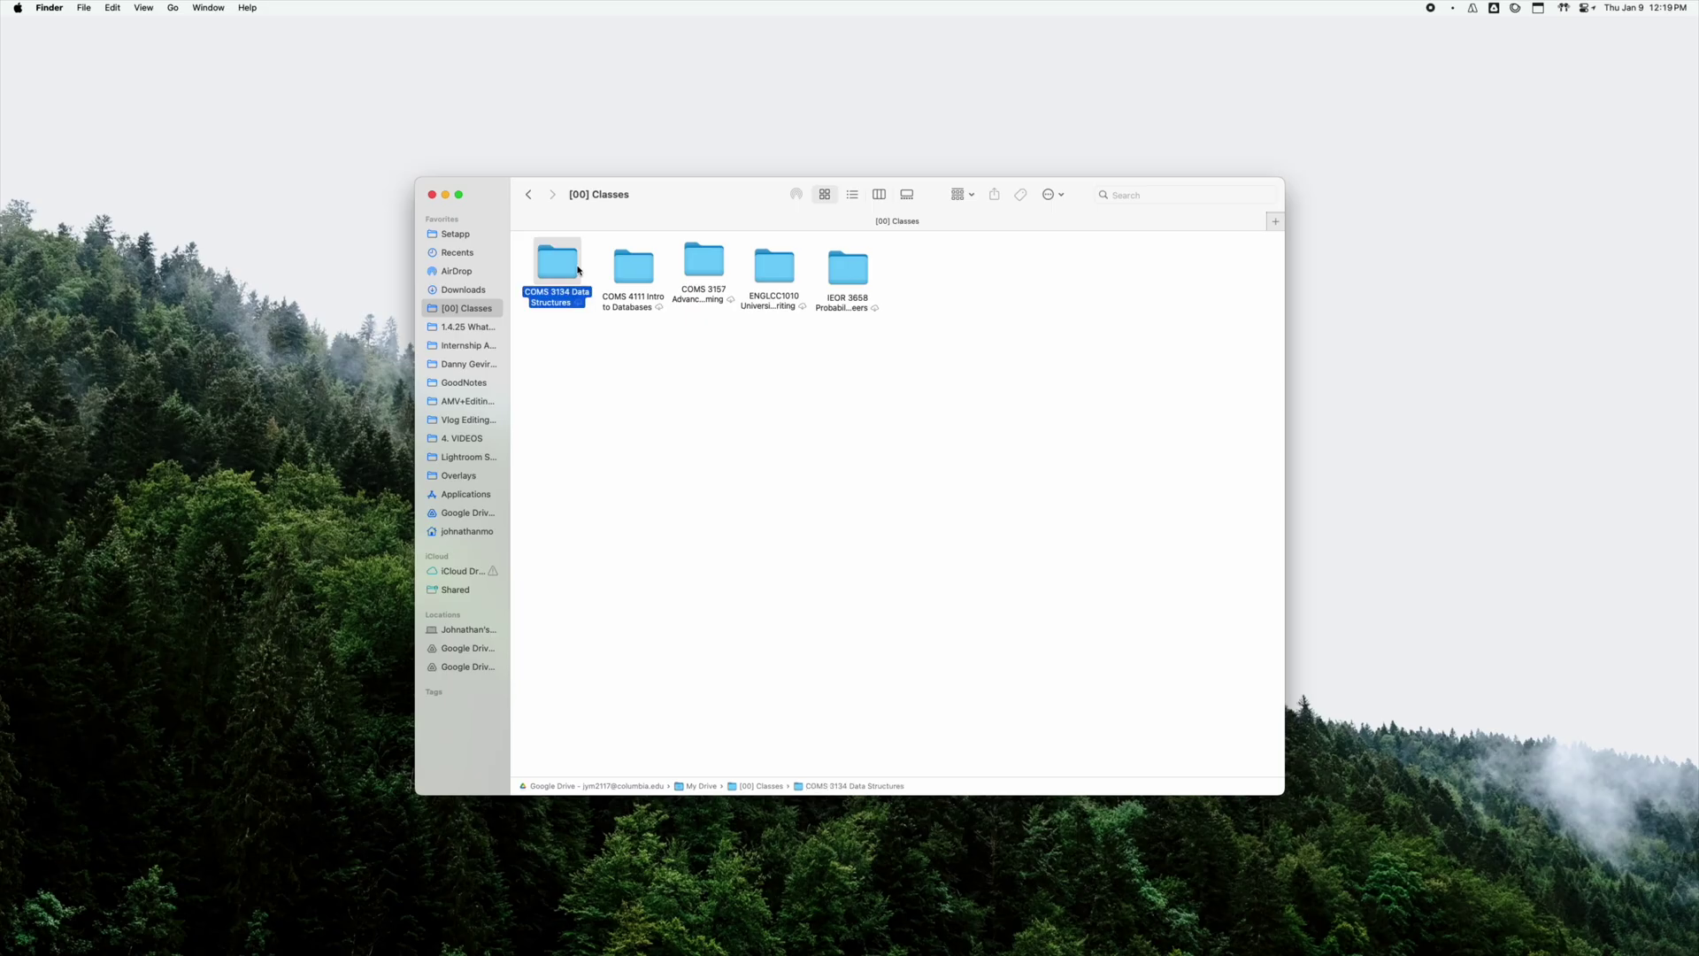
# Step: Open COMS 3134 Data Structures, then COMS 4111 Intro to Databases, and Quick Look a lecture file
pyautogui.doubleClick(578, 270)
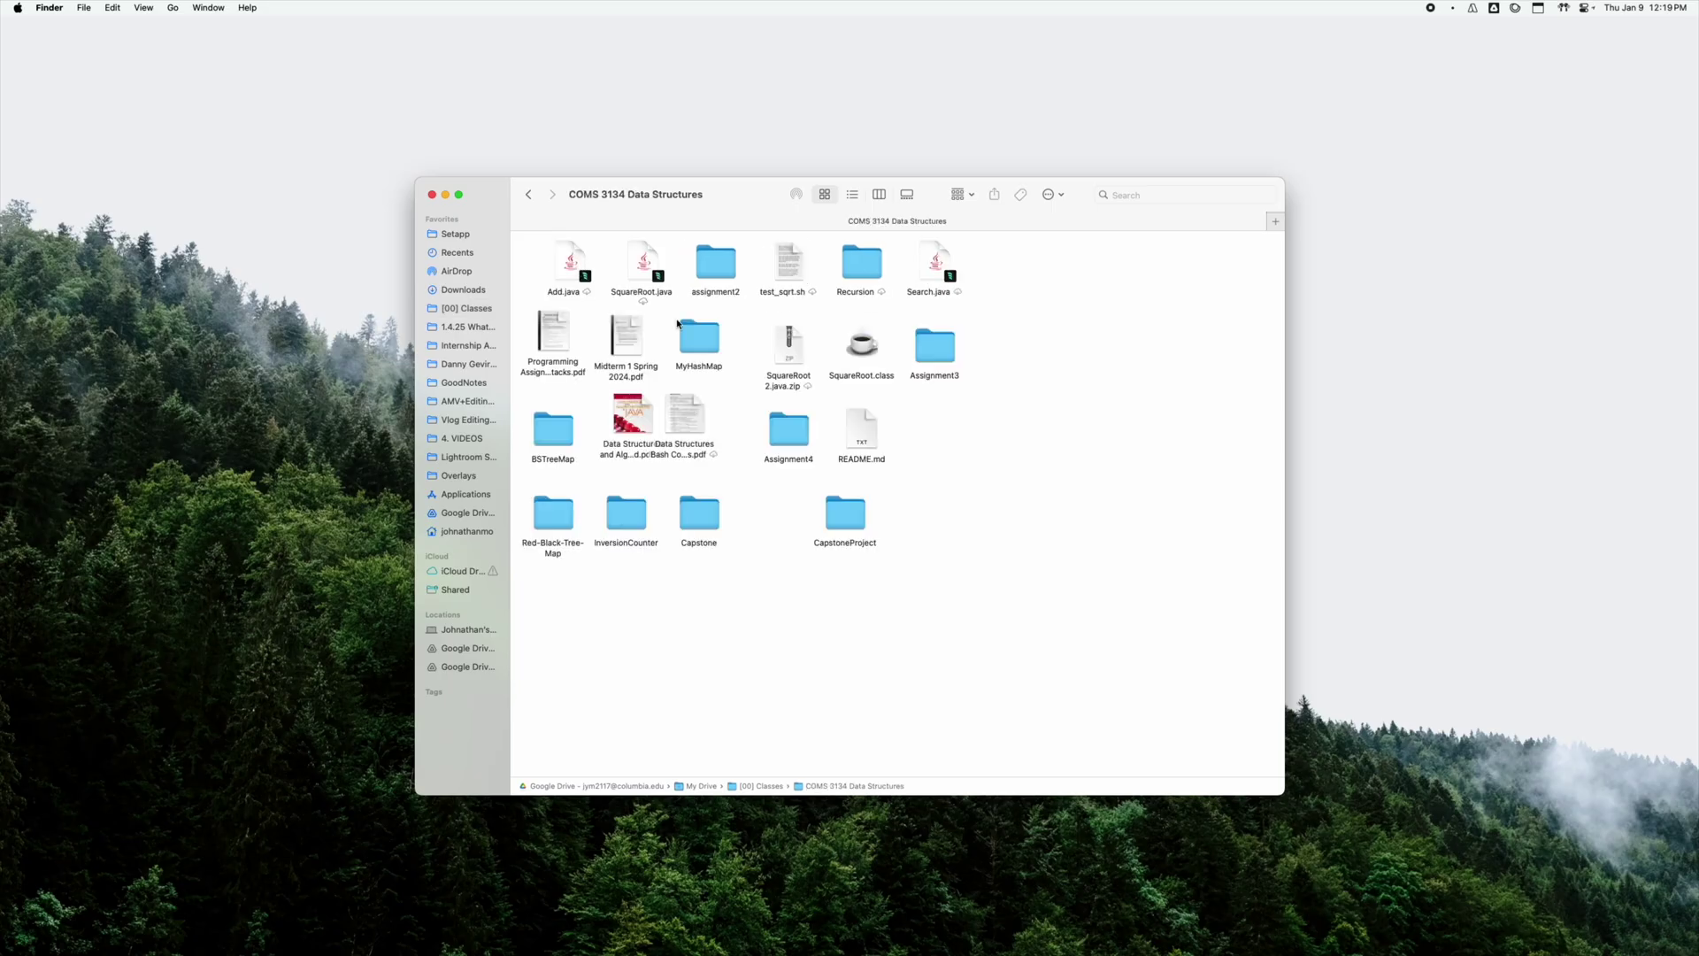
pyautogui.click(528, 195)
pyautogui.doubleClick(626, 261)
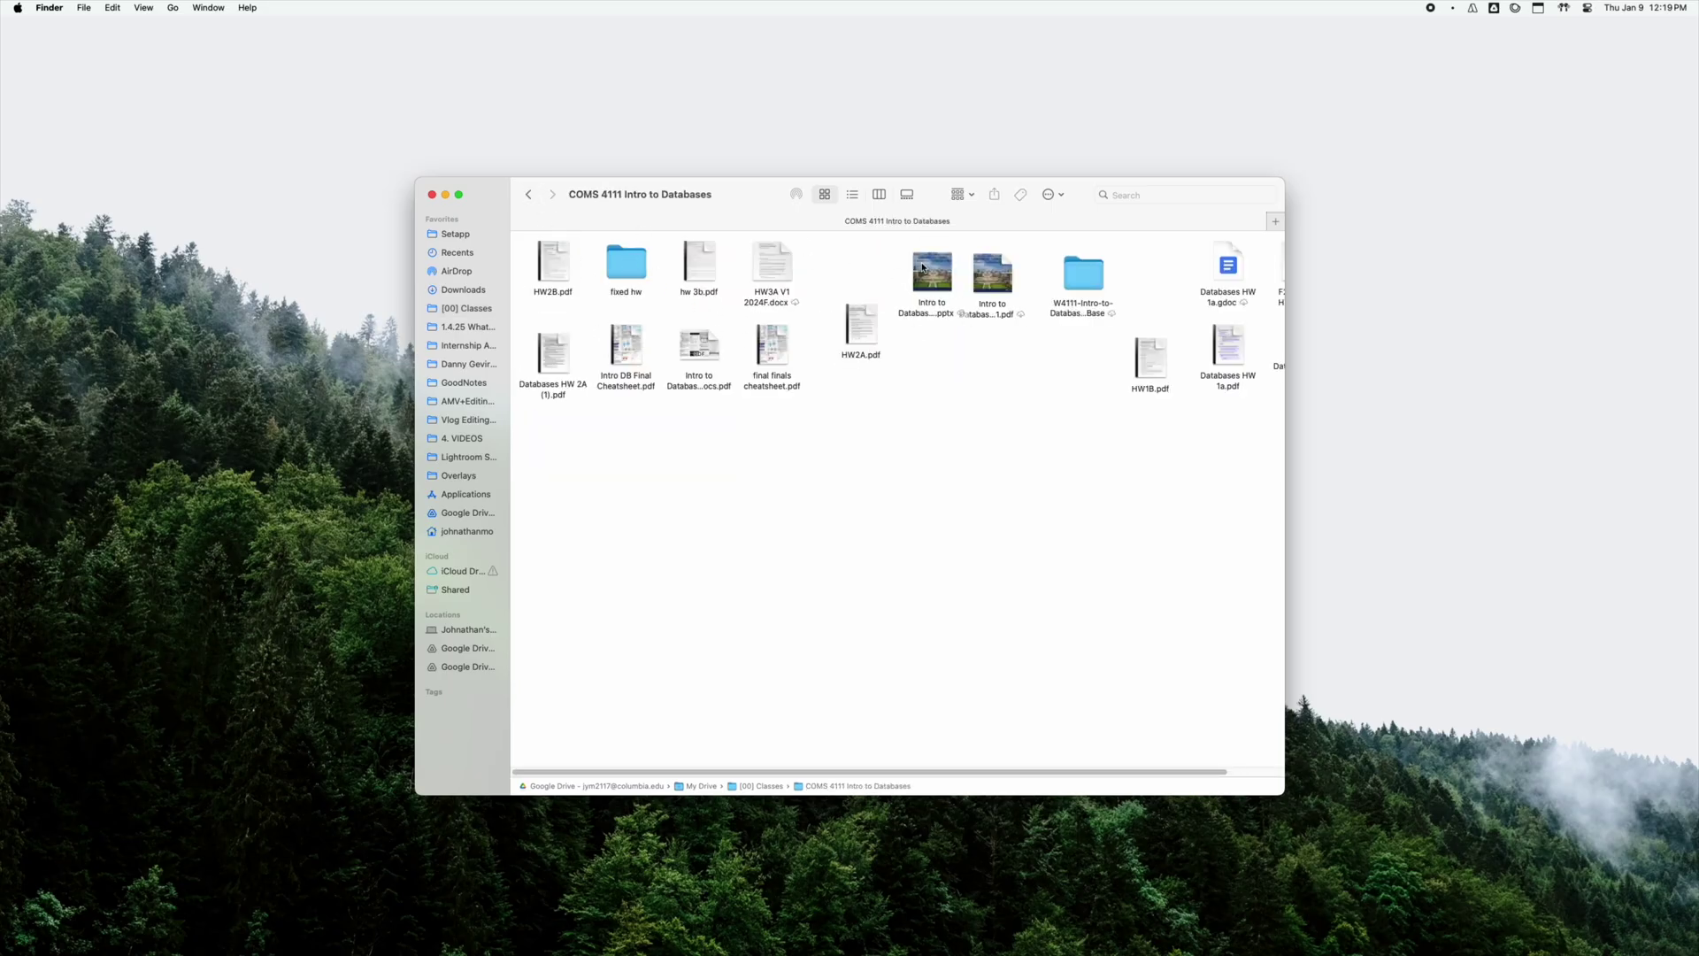
pyautogui.press('space')
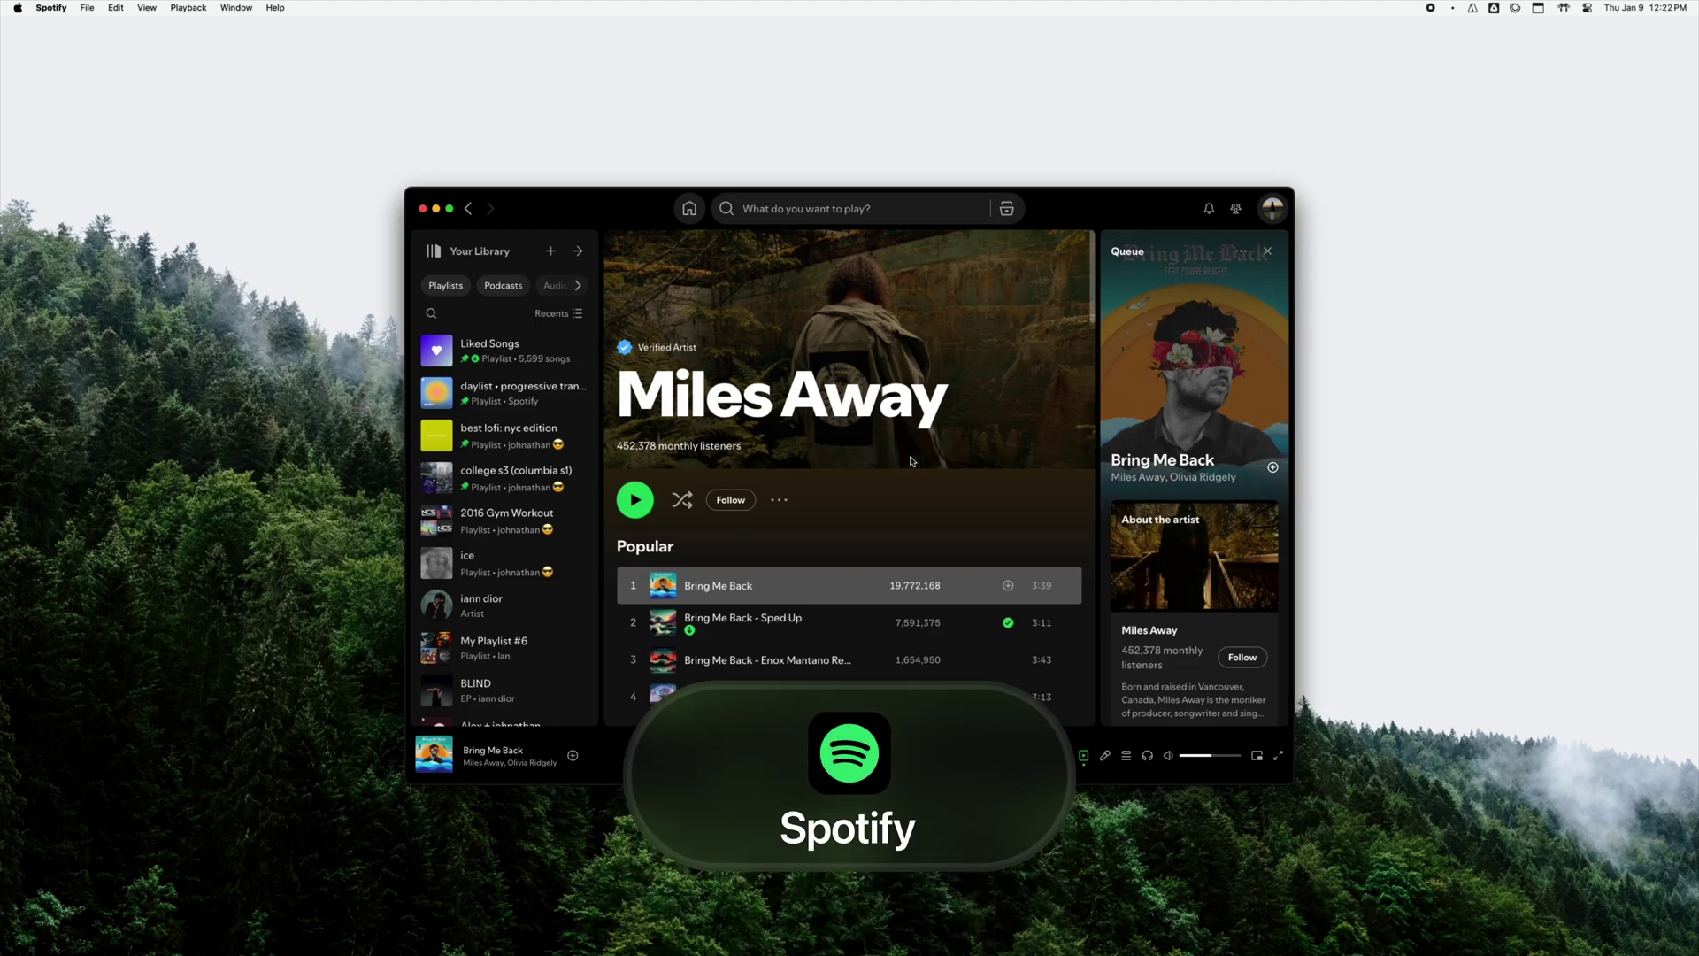
# Step: Show the lyrics for Bring Me Back and seek playback to its first lyric line
pyautogui.hotkey('alt', 'shift', 'l')
pyautogui.scroll(3, 743, 334)
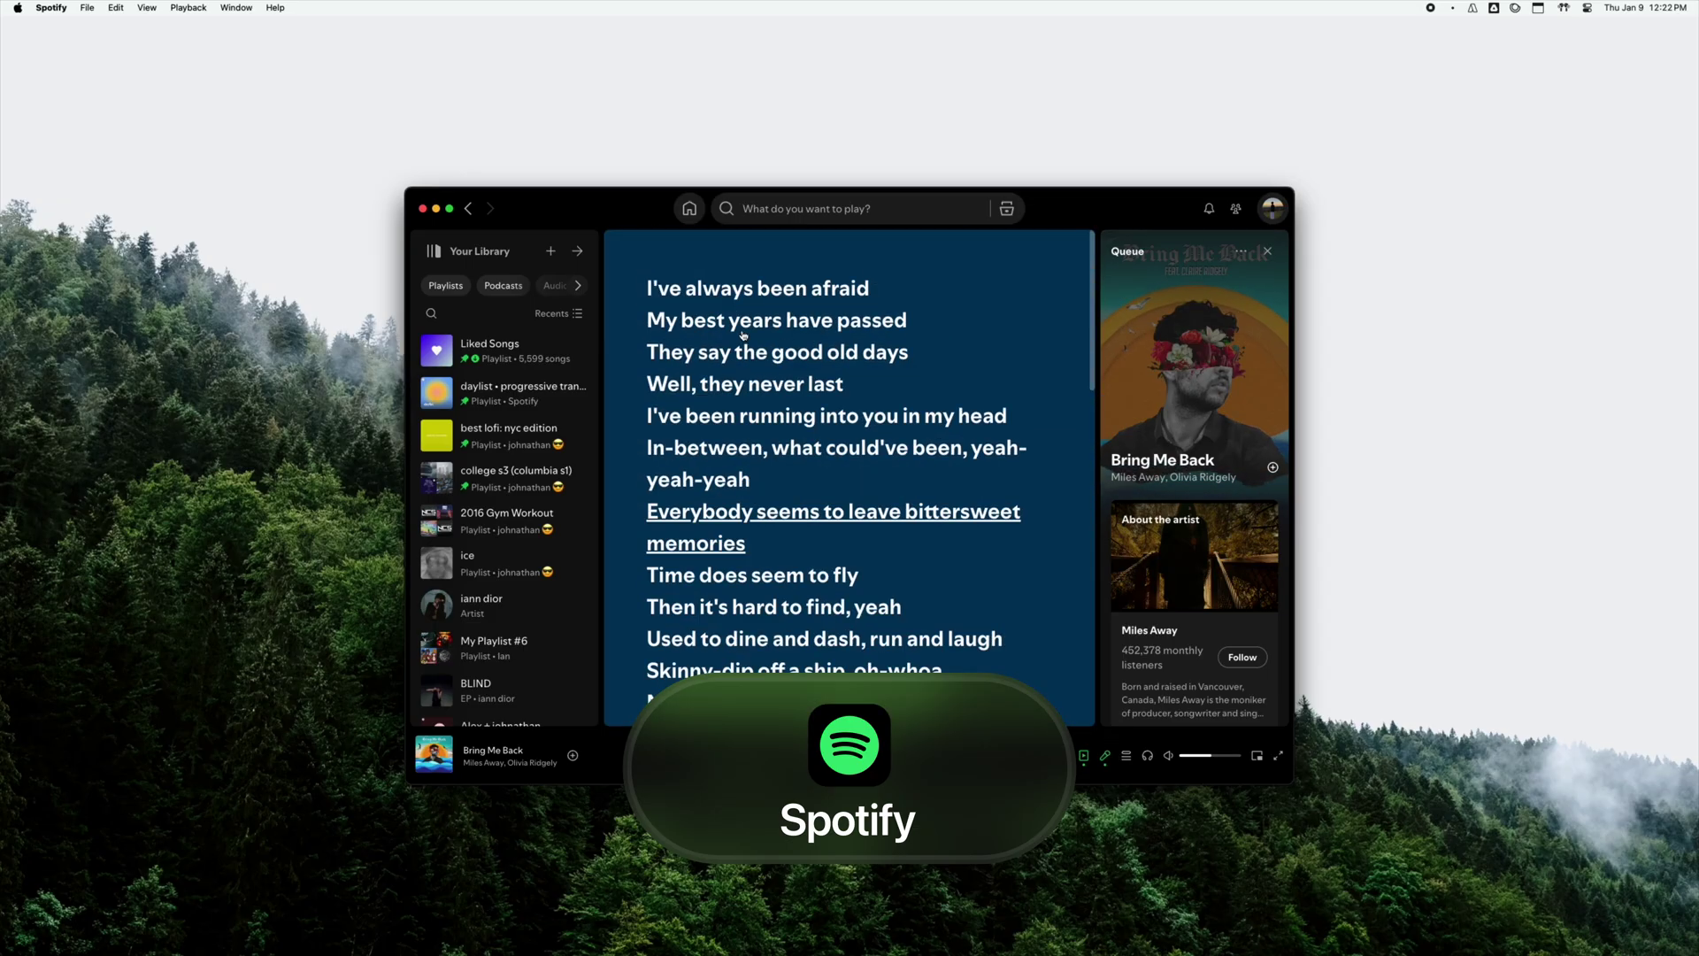
pyautogui.click(708, 287)
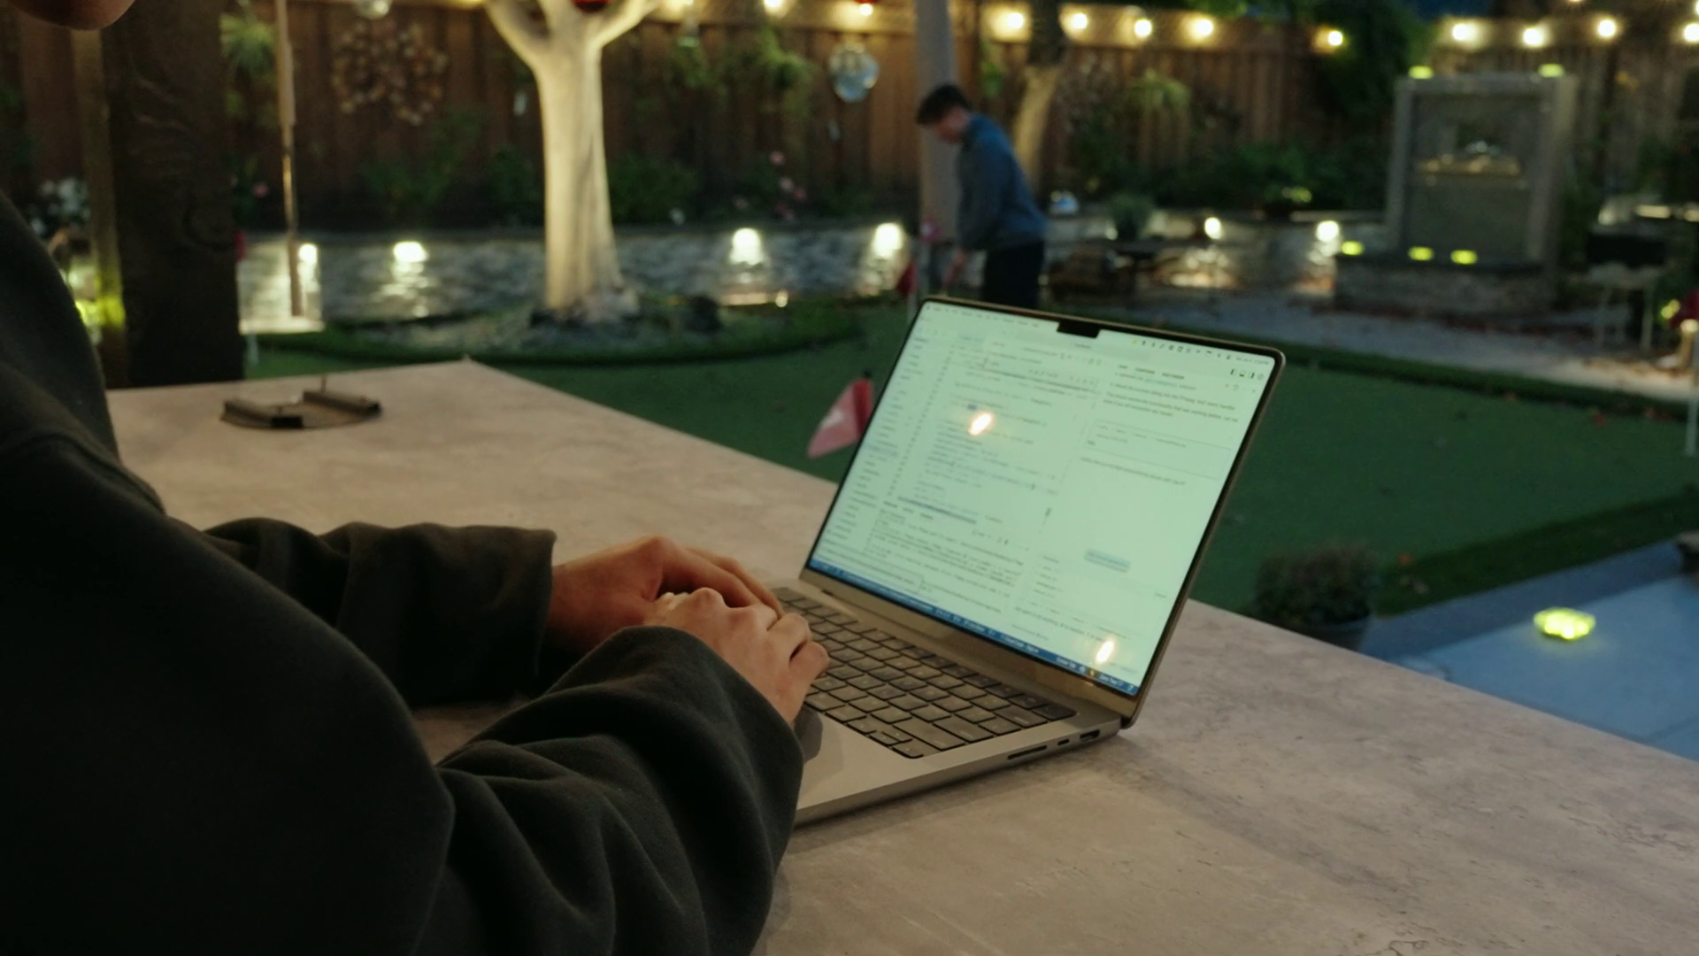
pyautogui.press('Return')
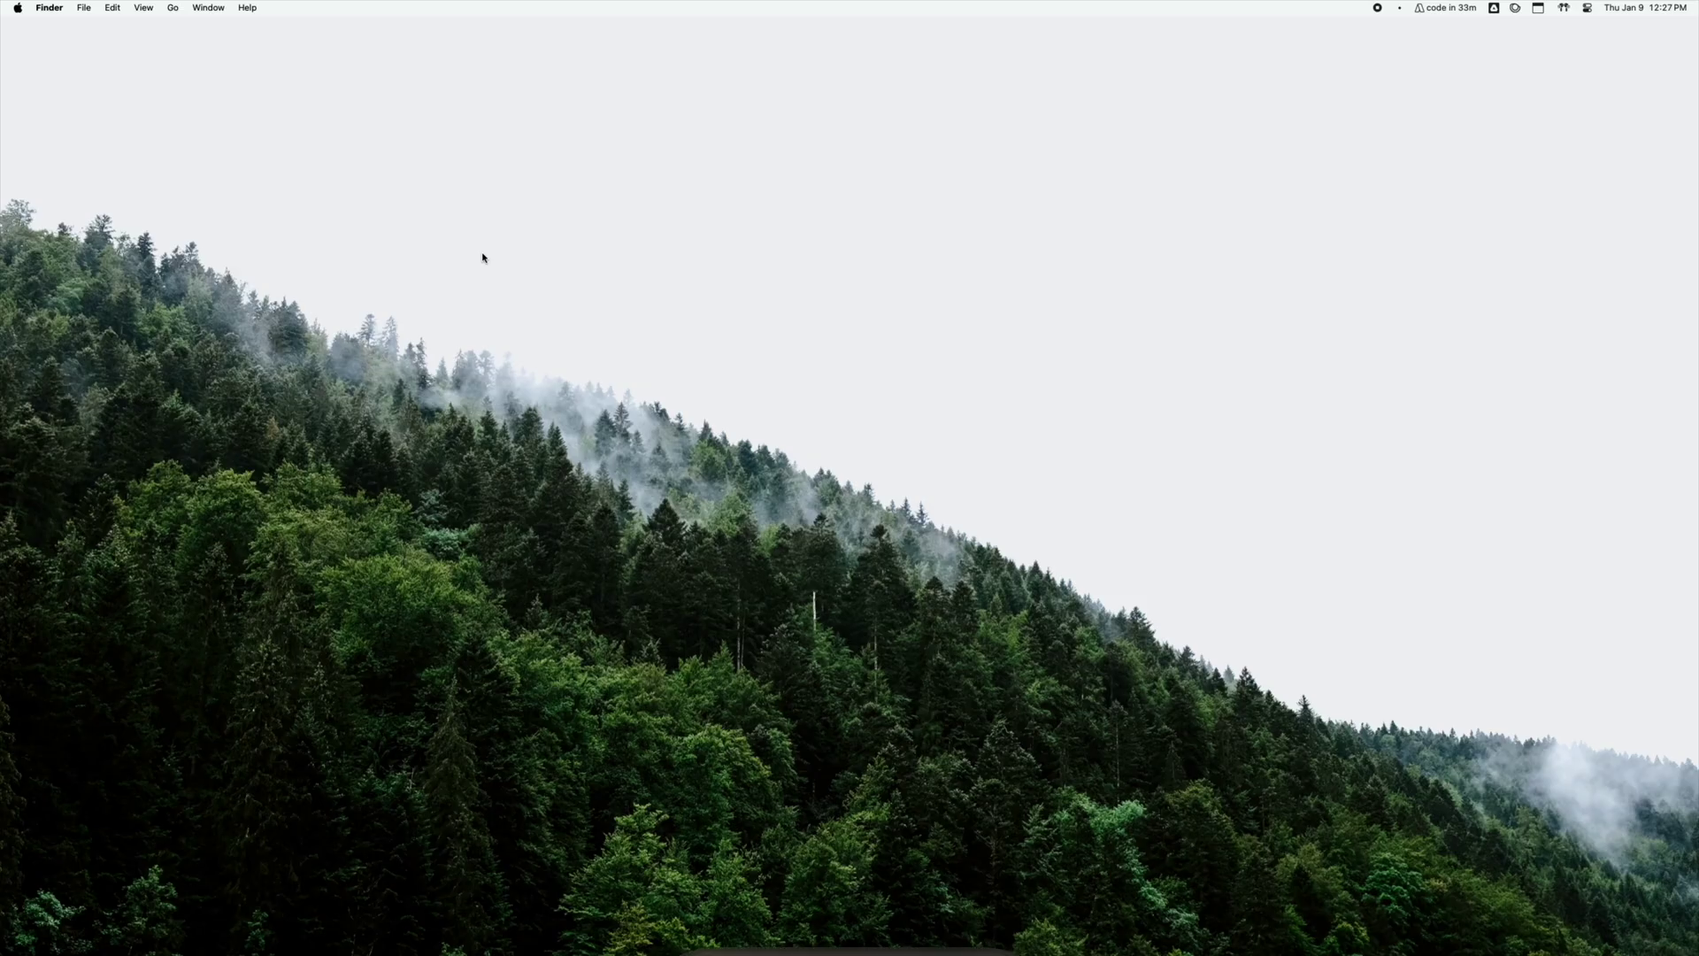
# Step: Open Paste's clipboard history, scroll the clips, and search 'tailwind', then 'github'
pyautogui.press('shift+super+v')
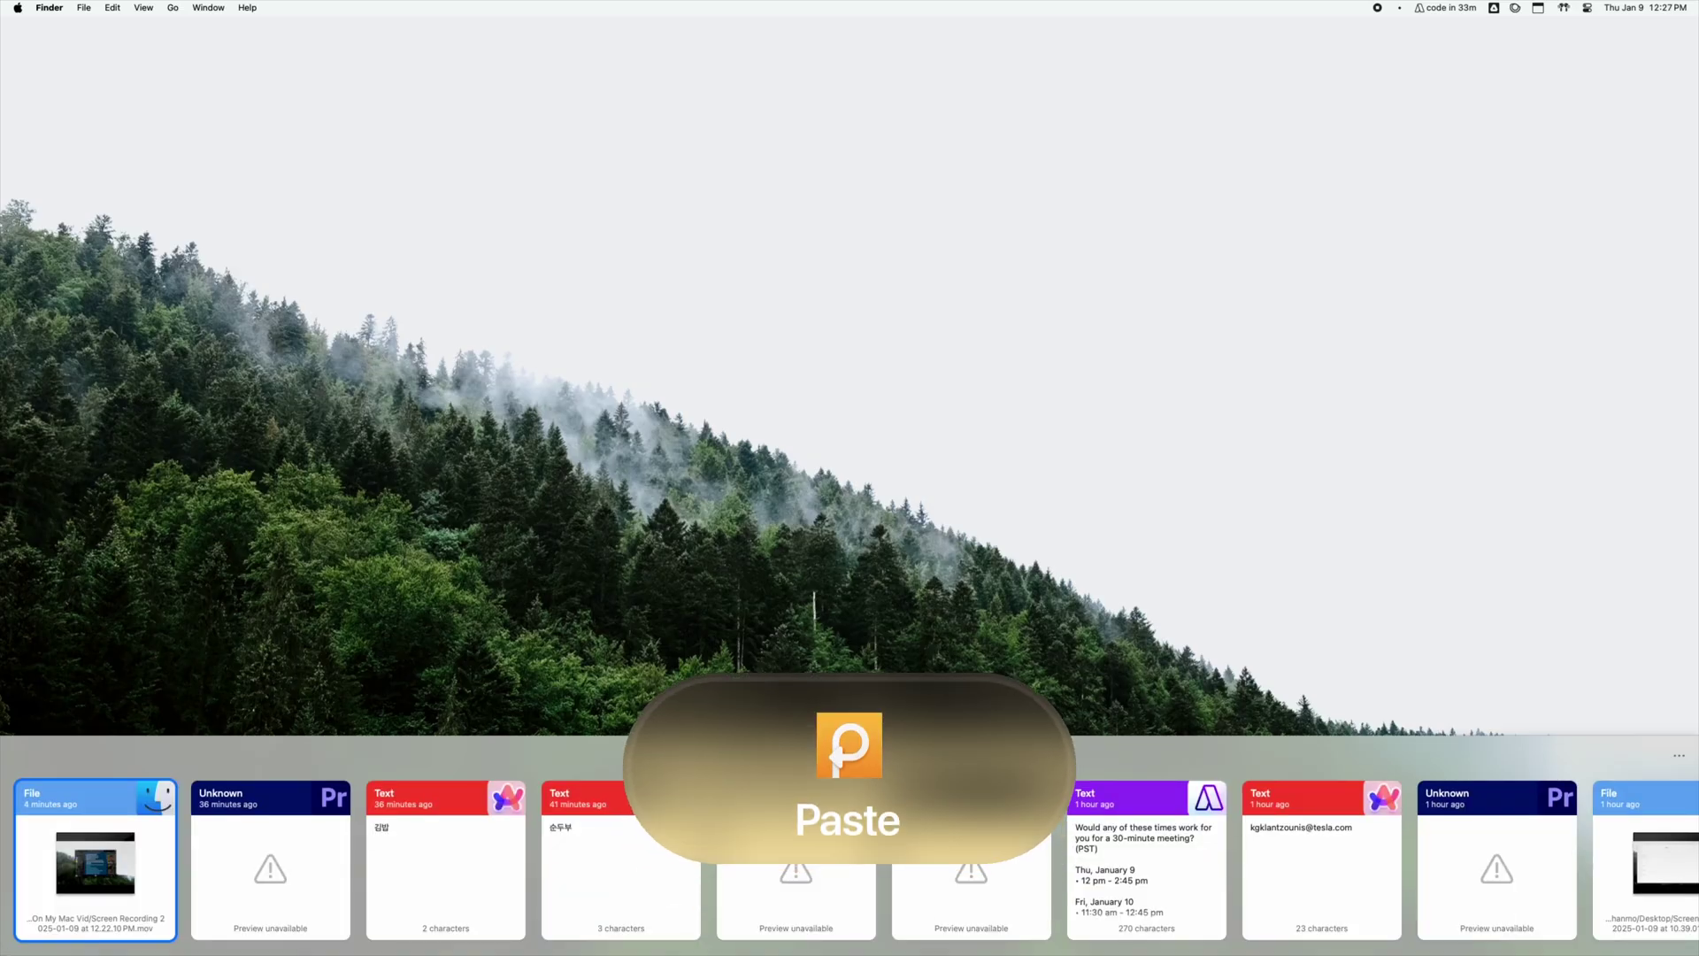
pyautogui.hscroll(20, 652, 808)
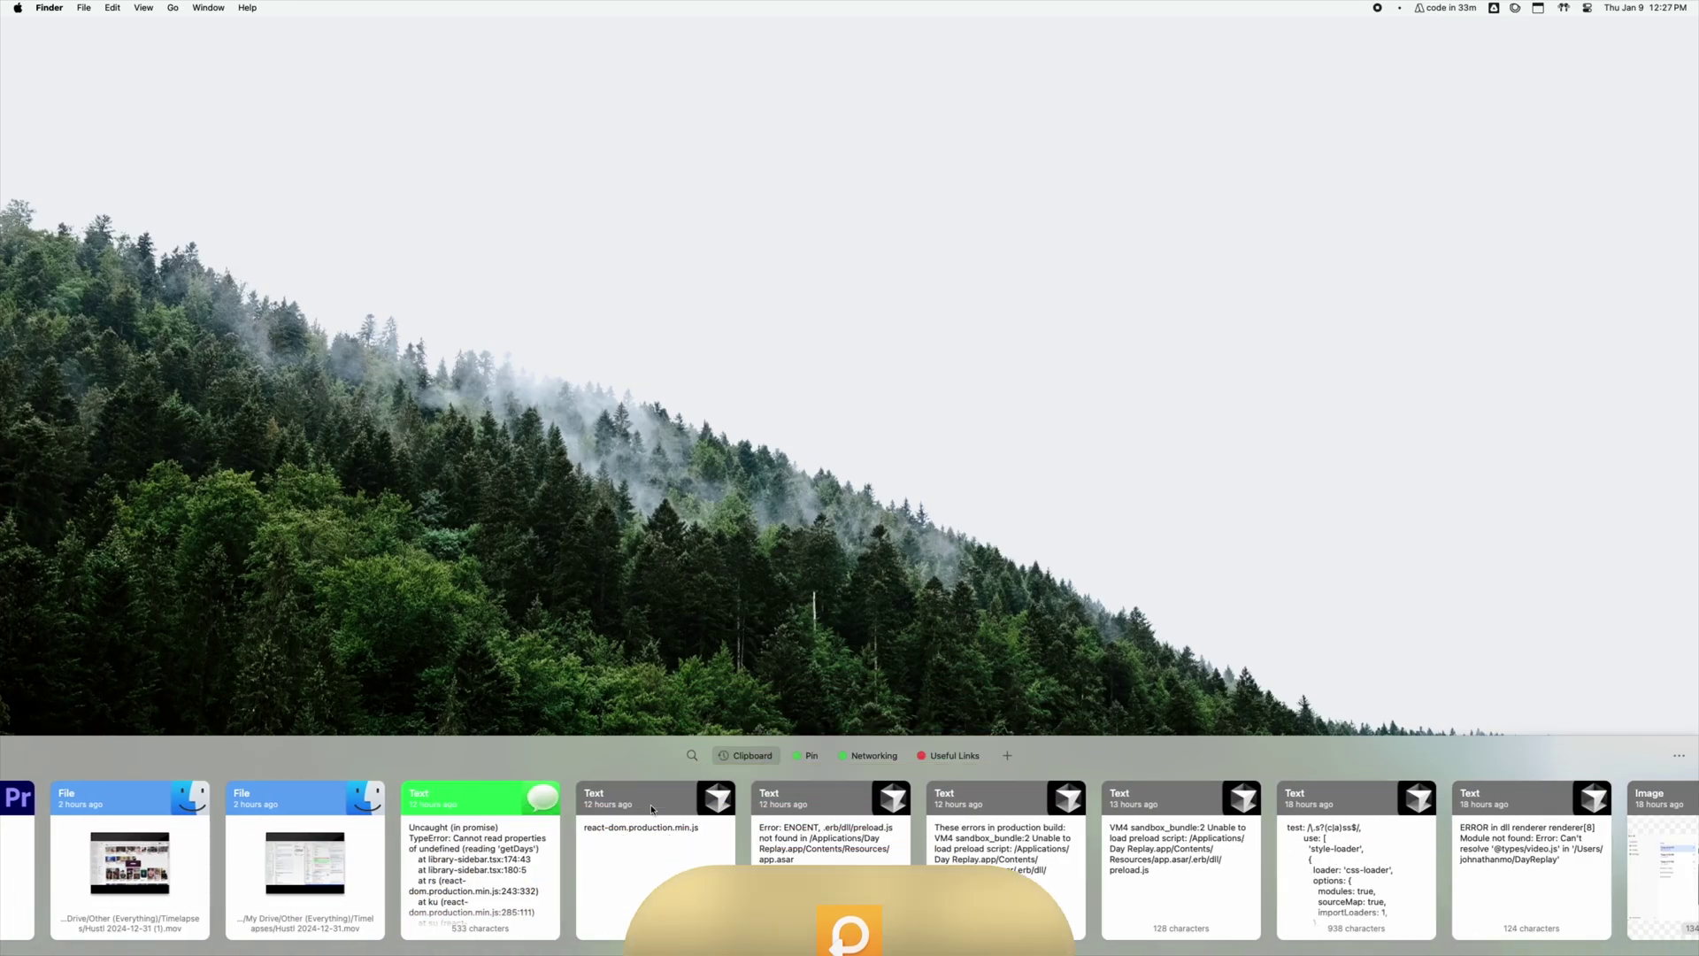
pyautogui.click(696, 756)
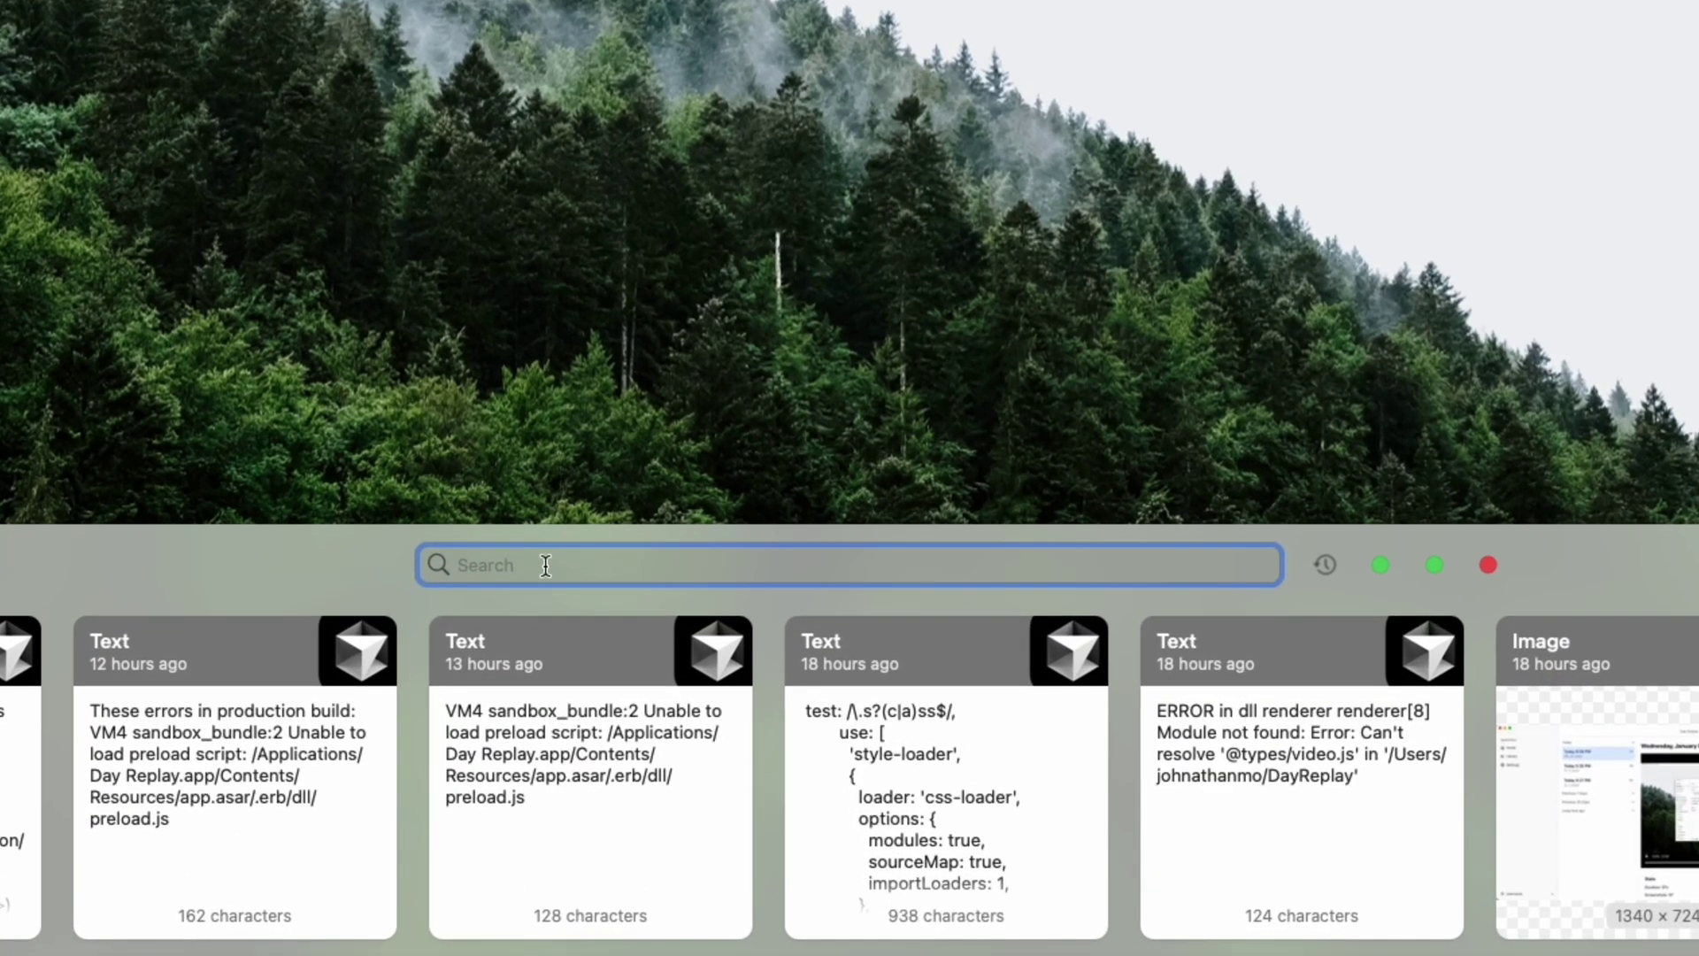
pyautogui.write('tailwind')
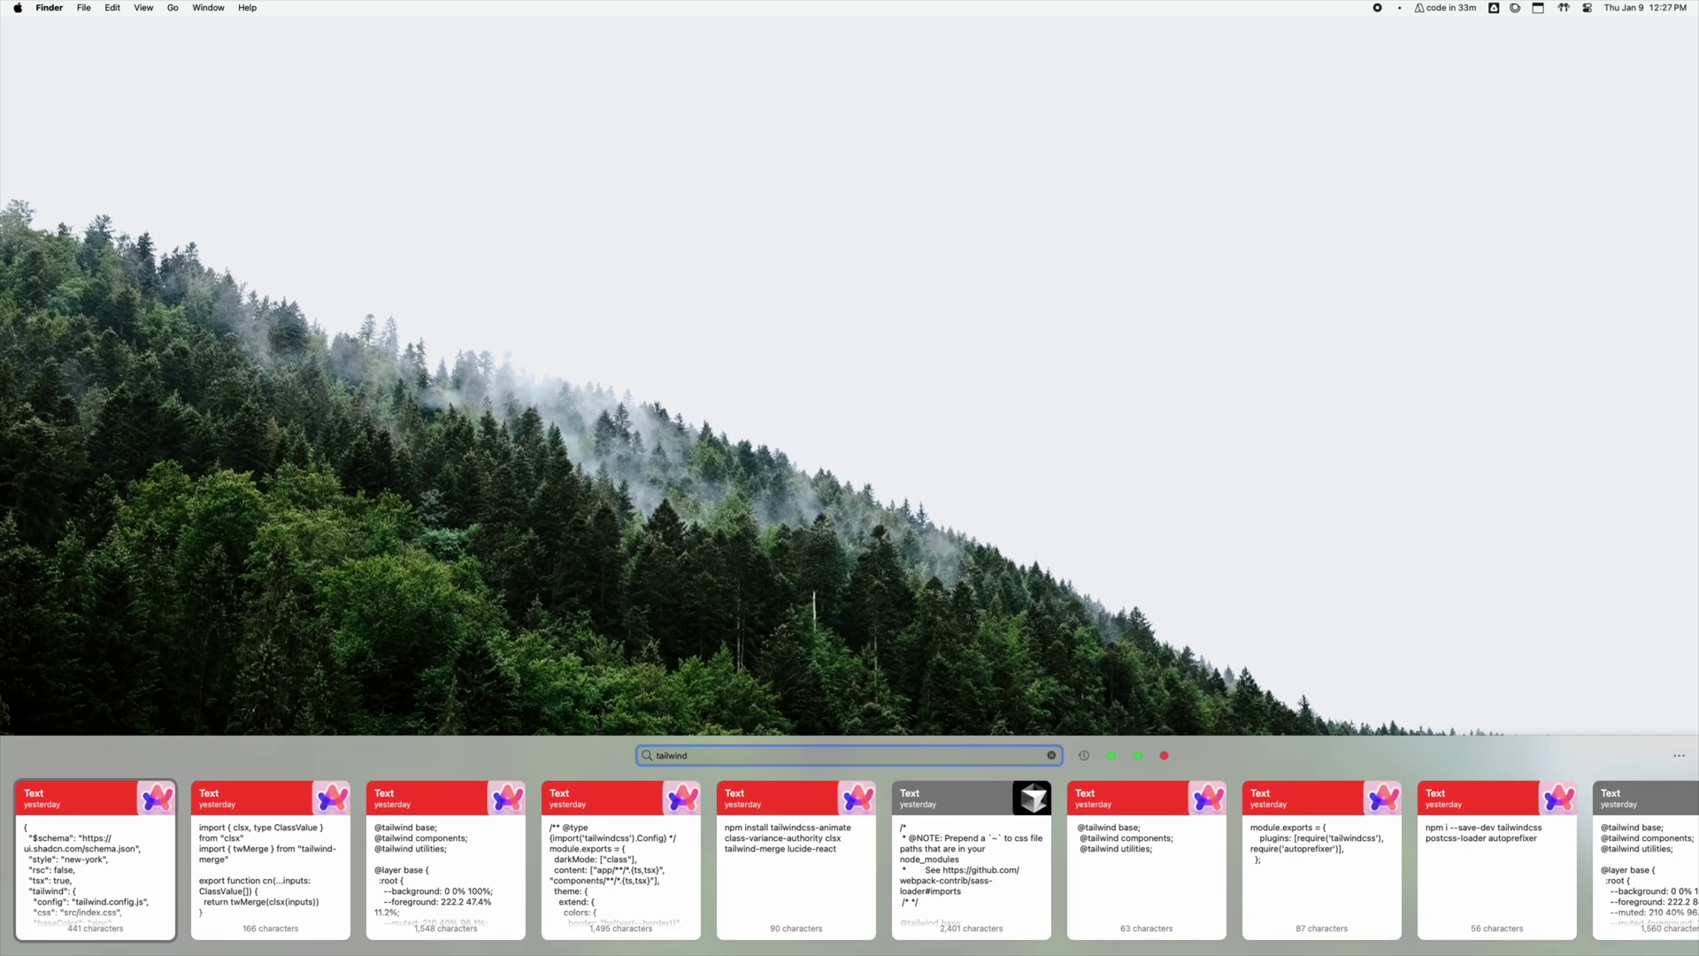
pyautogui.press('super+BackSpace')
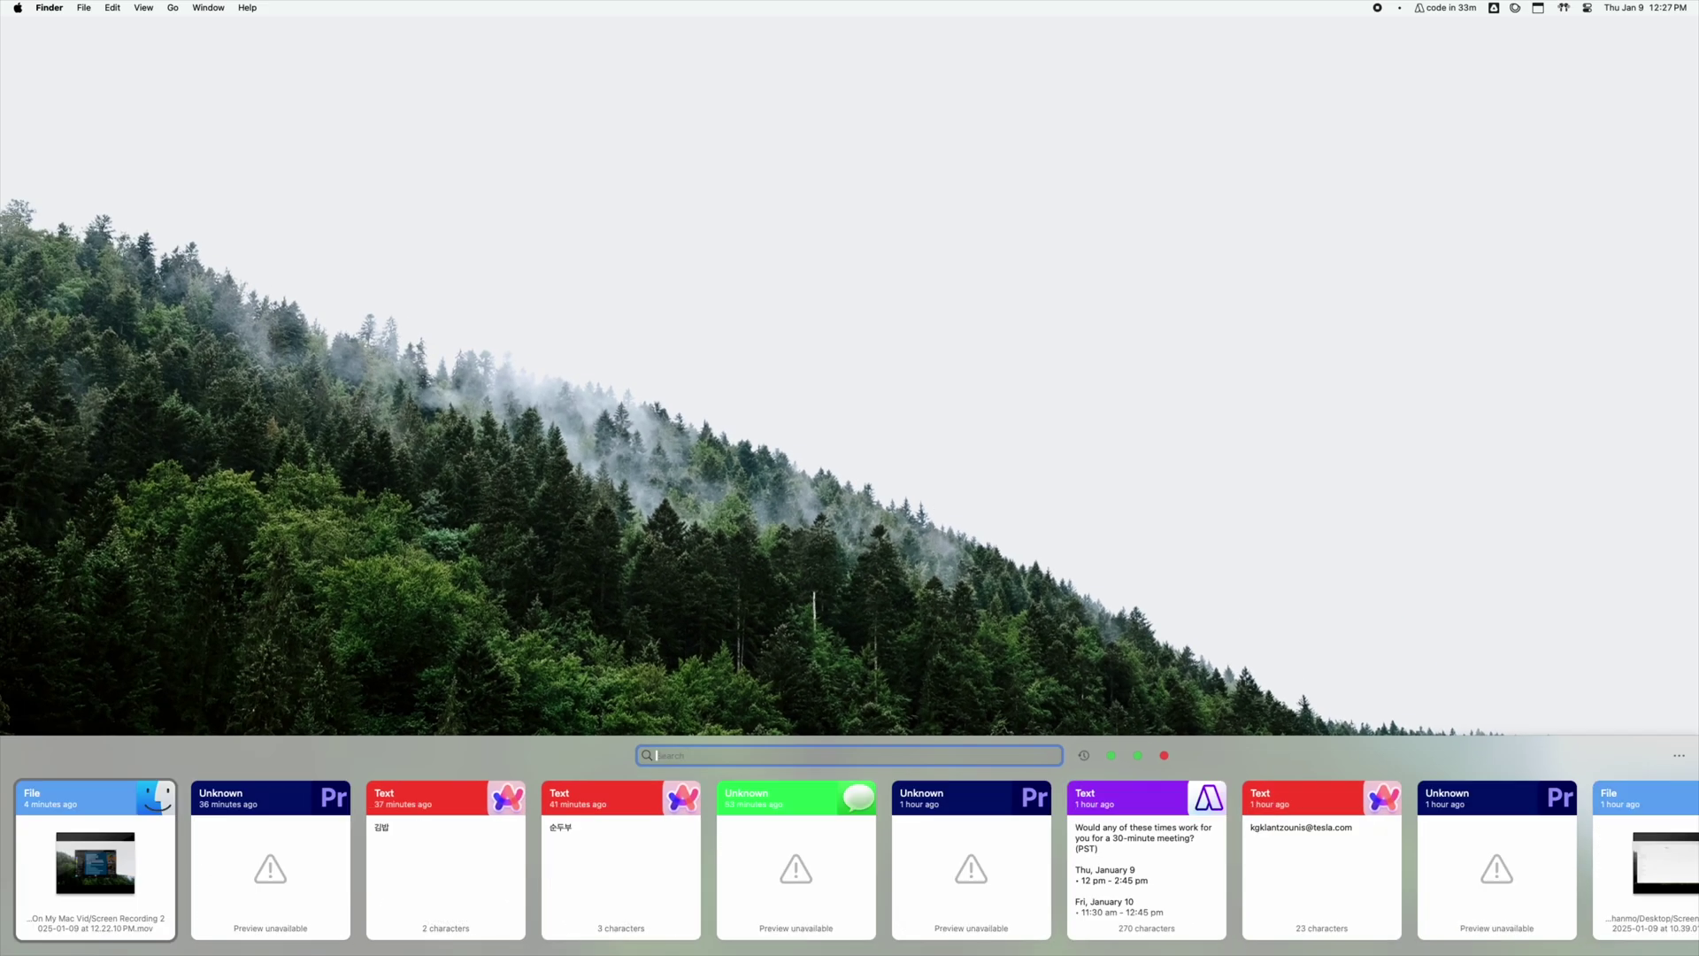
pyautogui.write('github')
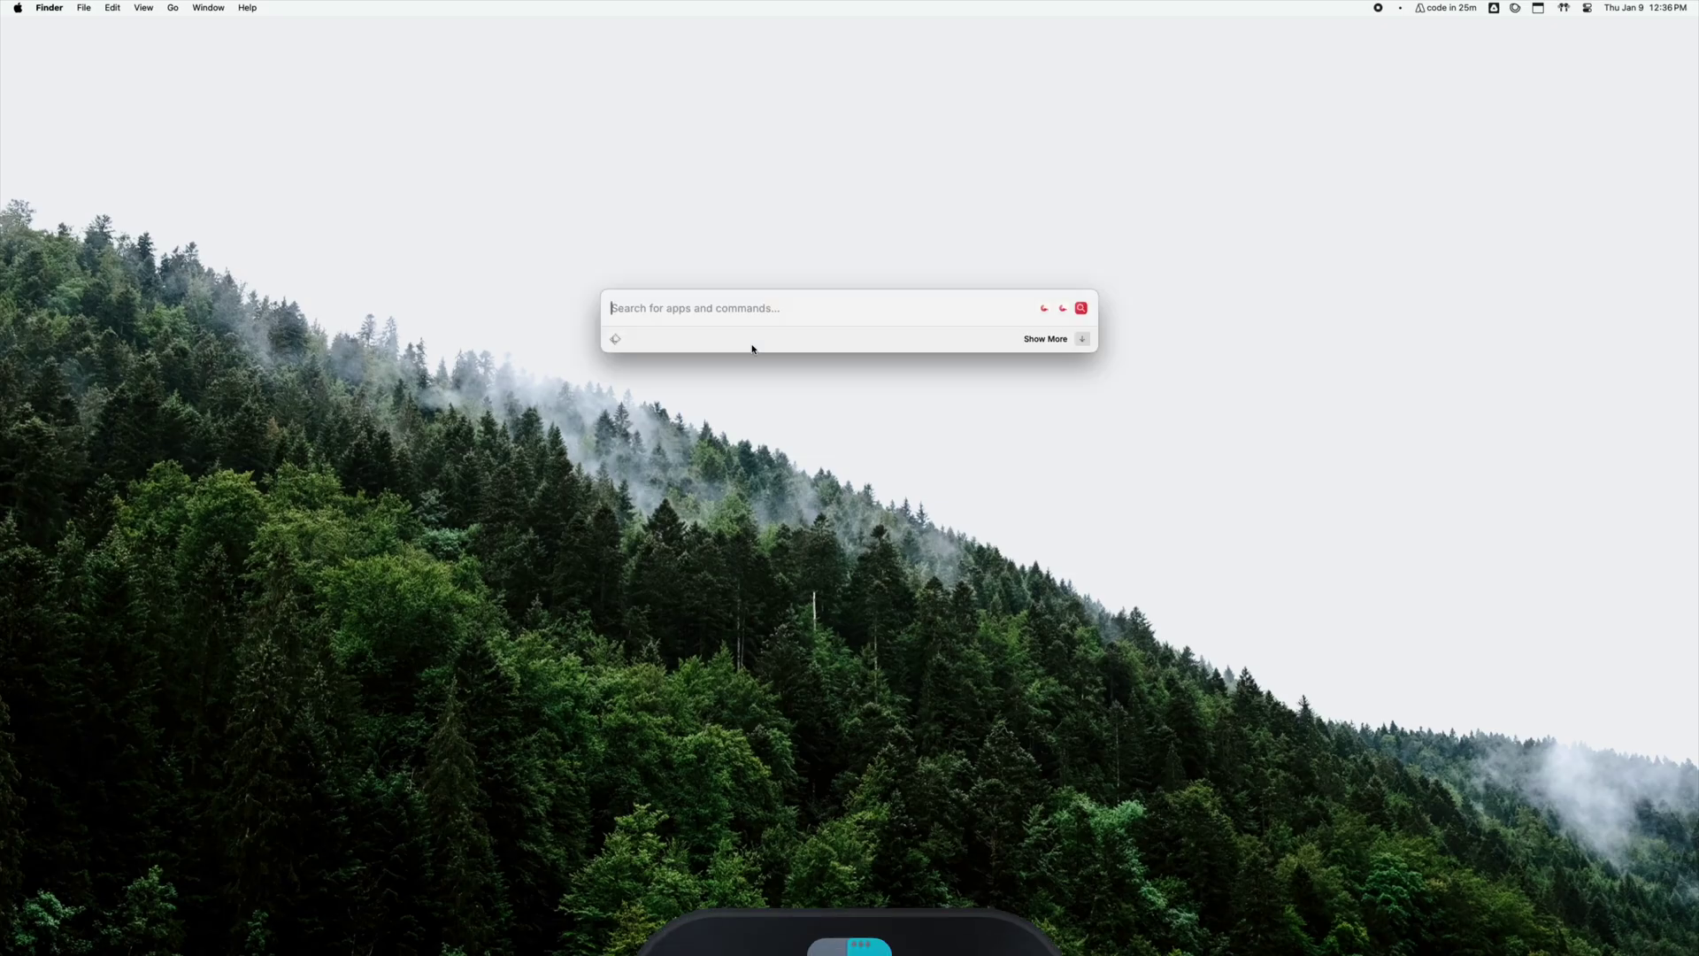
# Step: Open Rectangle's preferences from Raycast, then open the World Bank search result in Arc
pyautogui.write('rect')
pyautogui.press('Return')
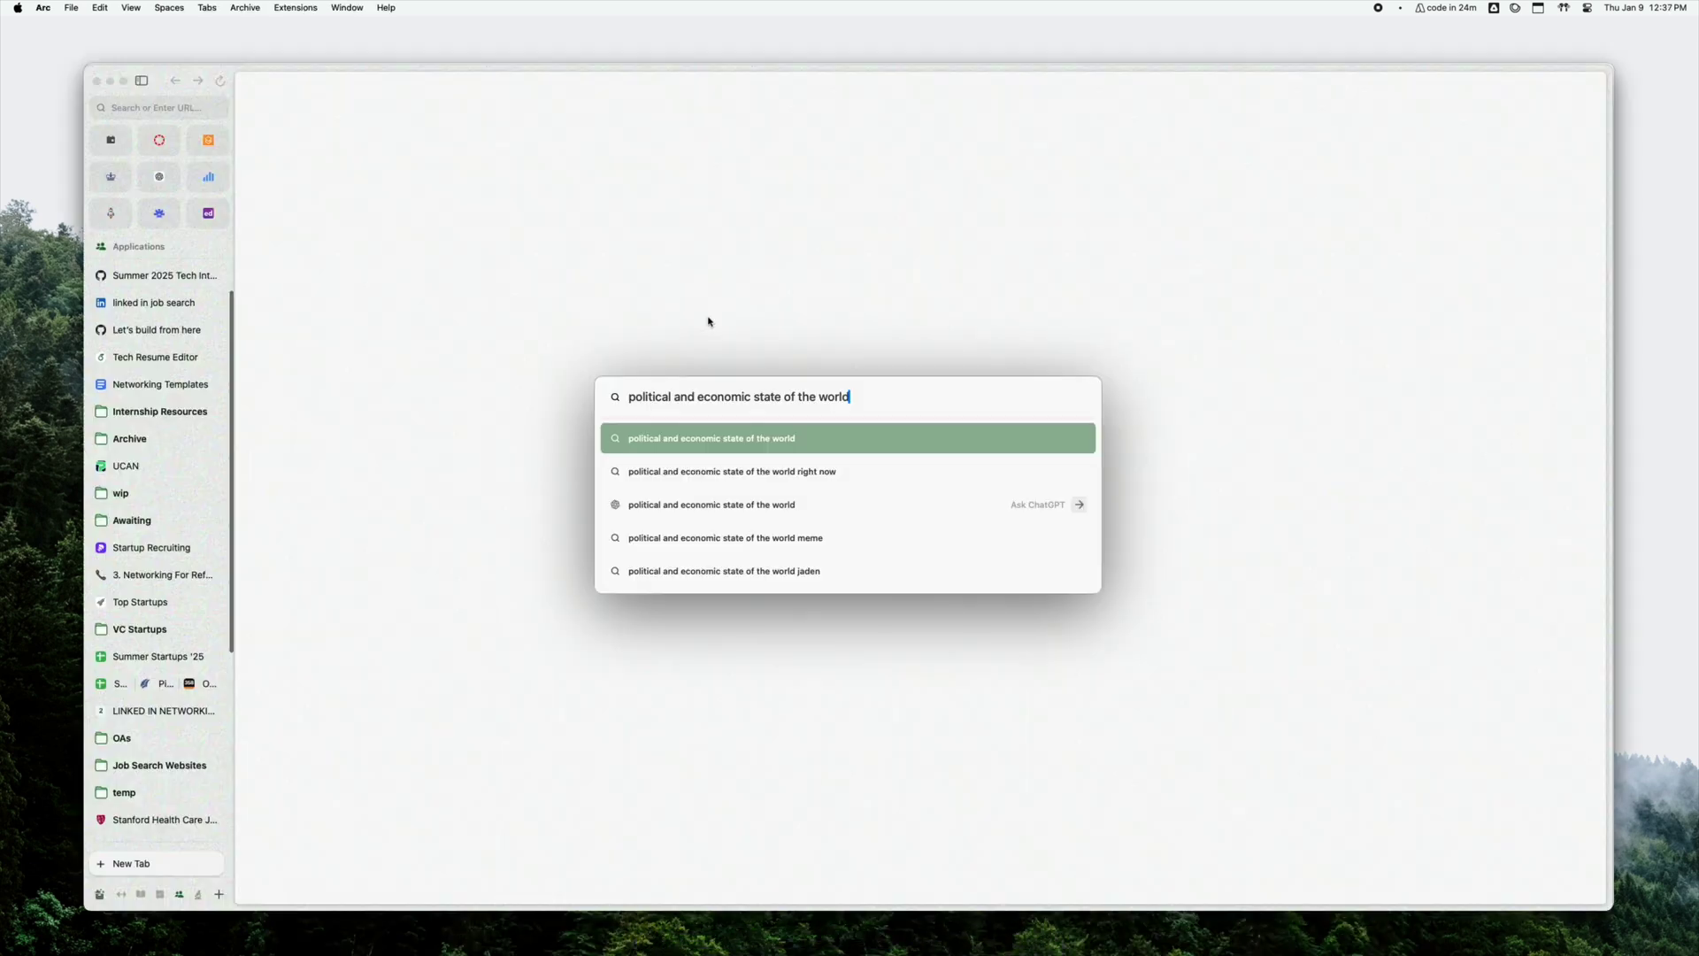
pyautogui.press('Return')
pyautogui.click(551, 493)
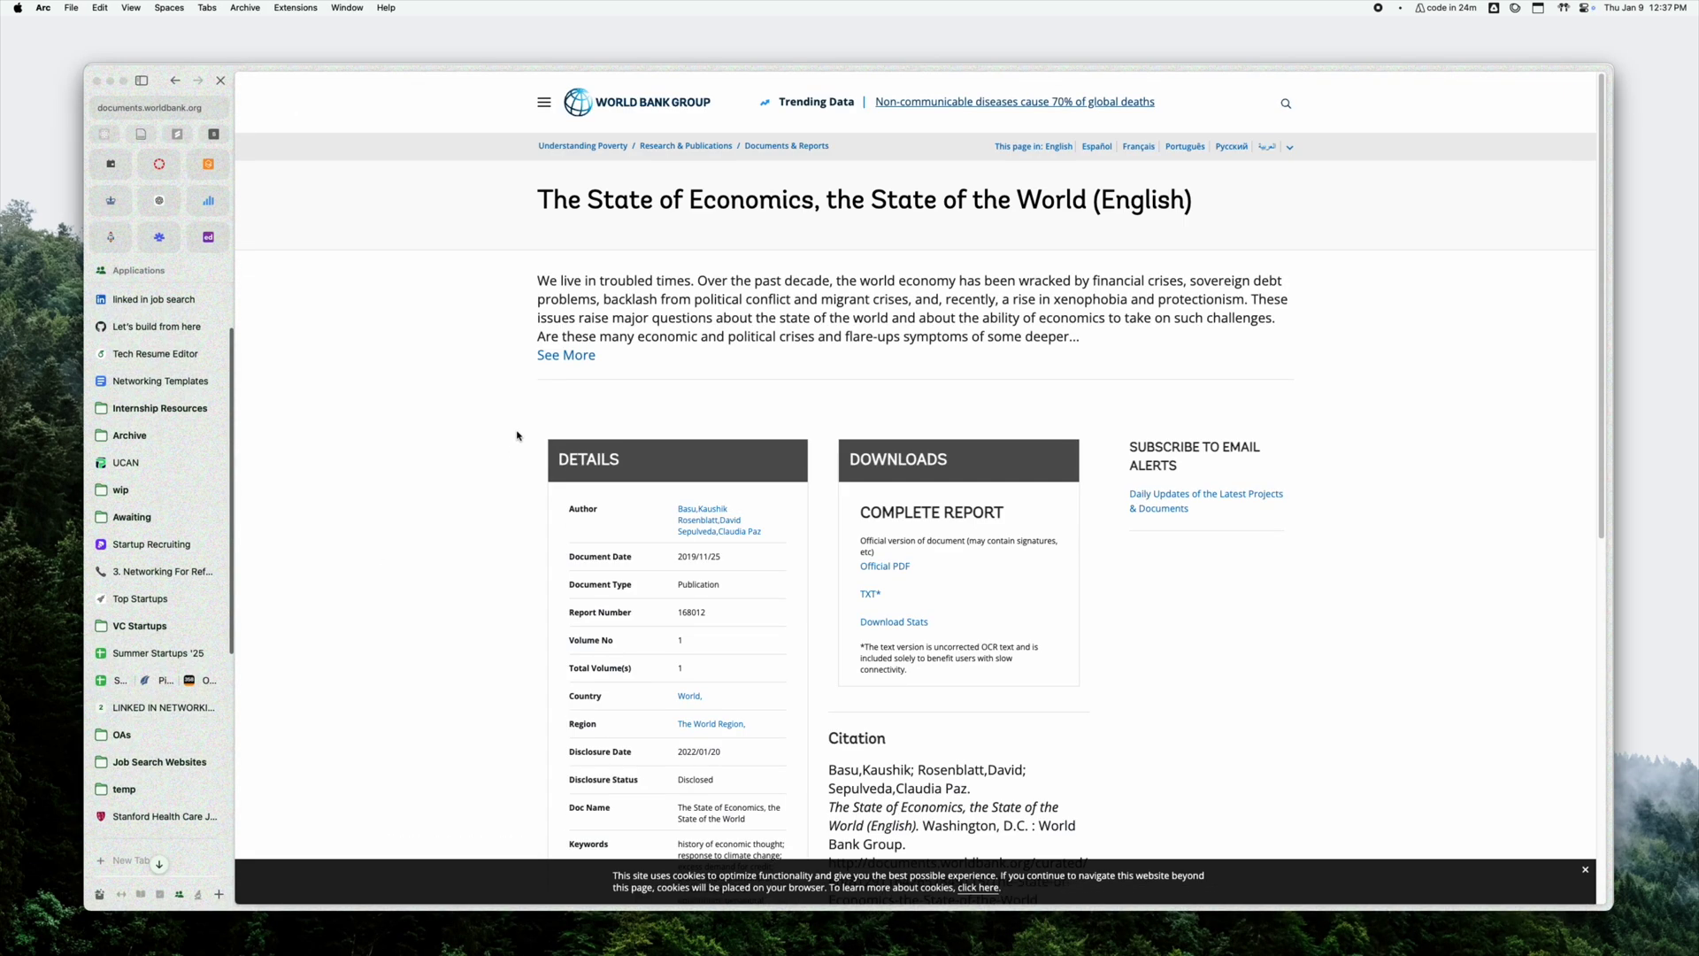
# Step: Snap Arc to the left half and add 'of the world' to the Notion page title
pyautogui.hotkey('ctrl', 'alt', 'Left')
pyautogui.click(1077, 429)
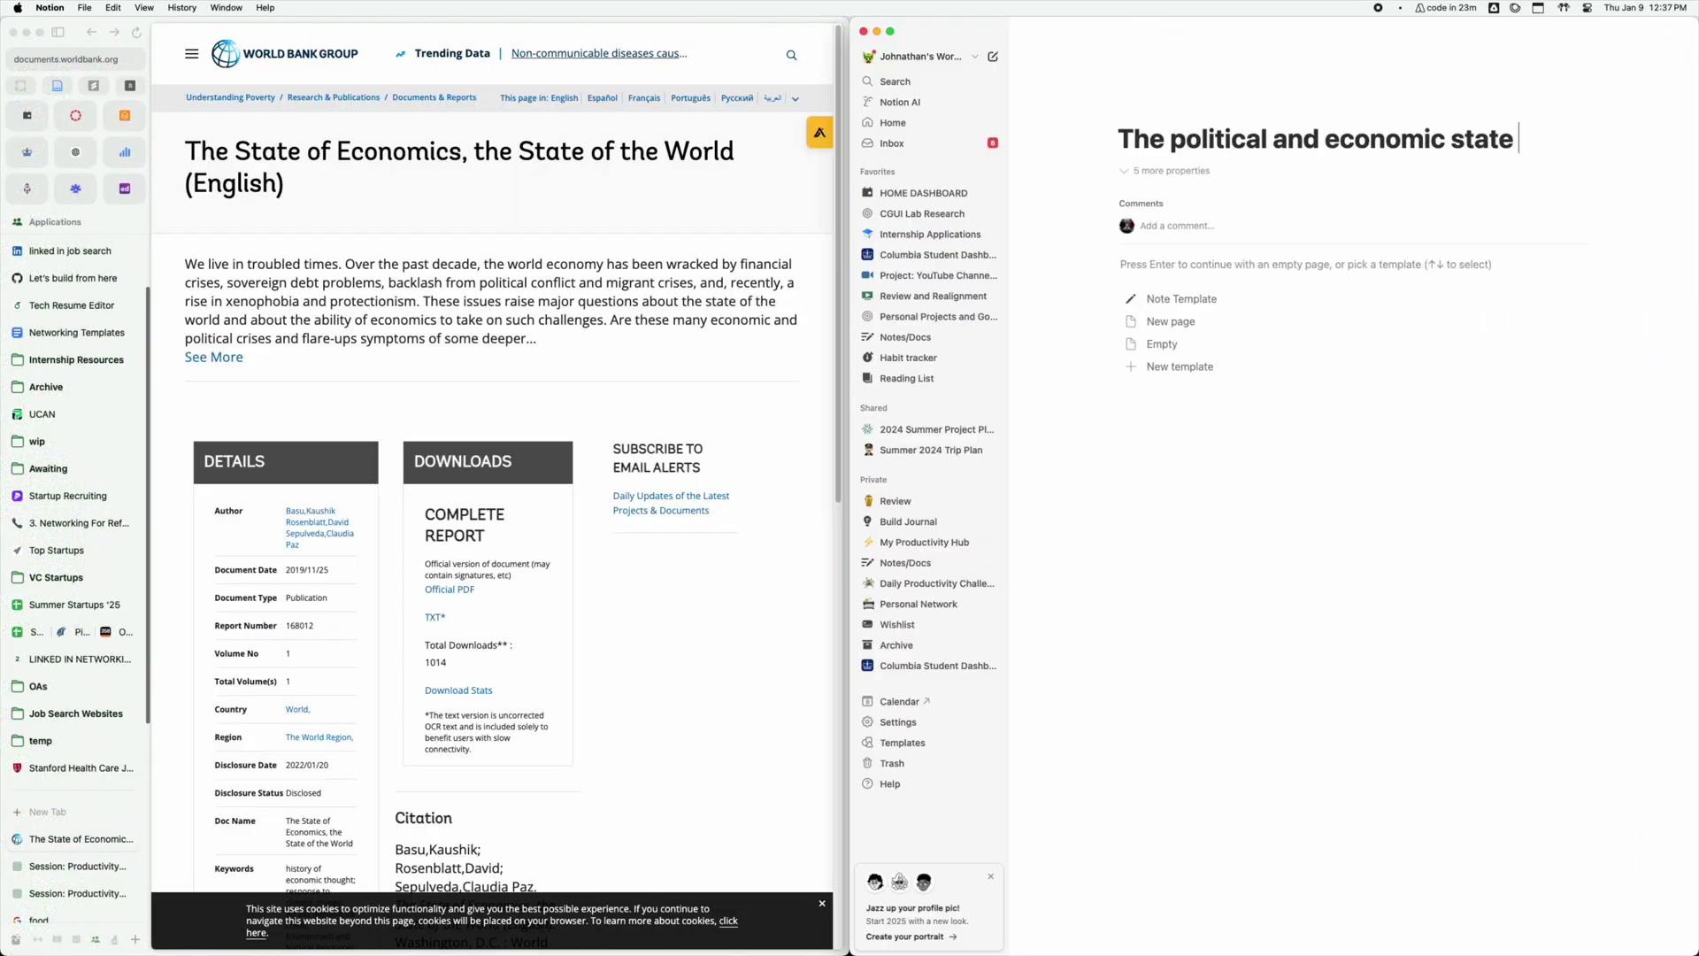
pyautogui.write('of the world rn')
# Step: Center, then maximize the Arc window with Rectangle before snapping it back to the left half
pyautogui.click(684, 455)
pyautogui.hotkey('ctrl', 'alt', 'Return')
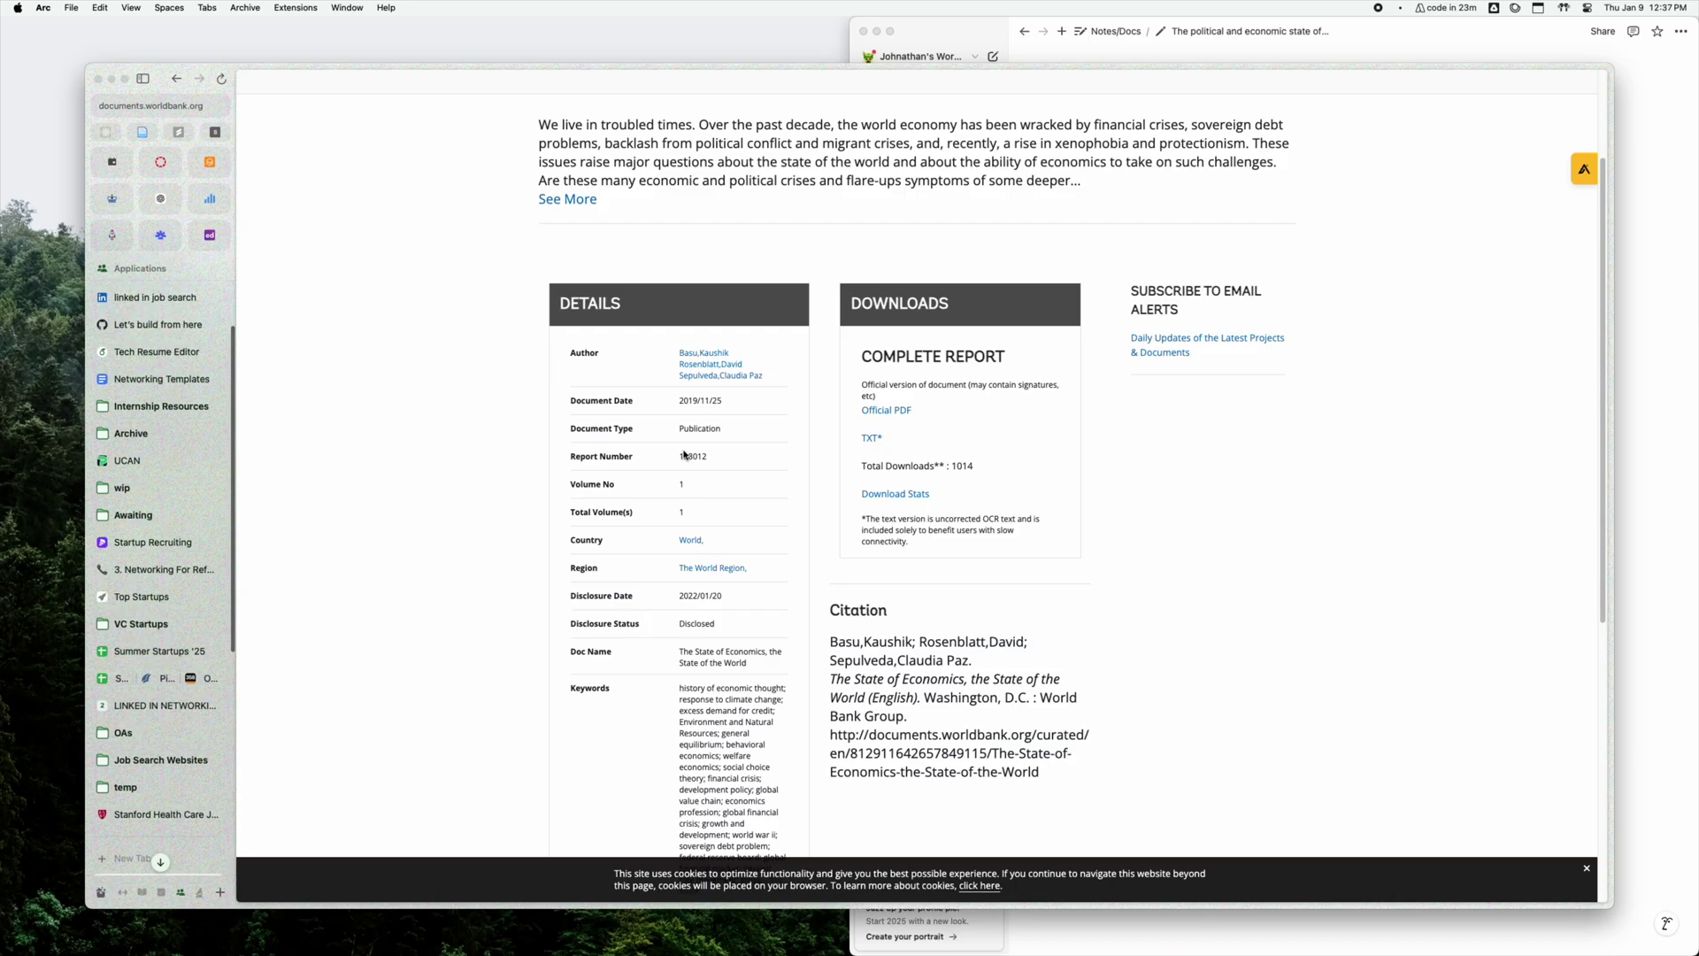
pyautogui.hotkey('ctrl', 'alt', 'Return')
pyautogui.hotkey('ctrl', 'alt', 'Left')
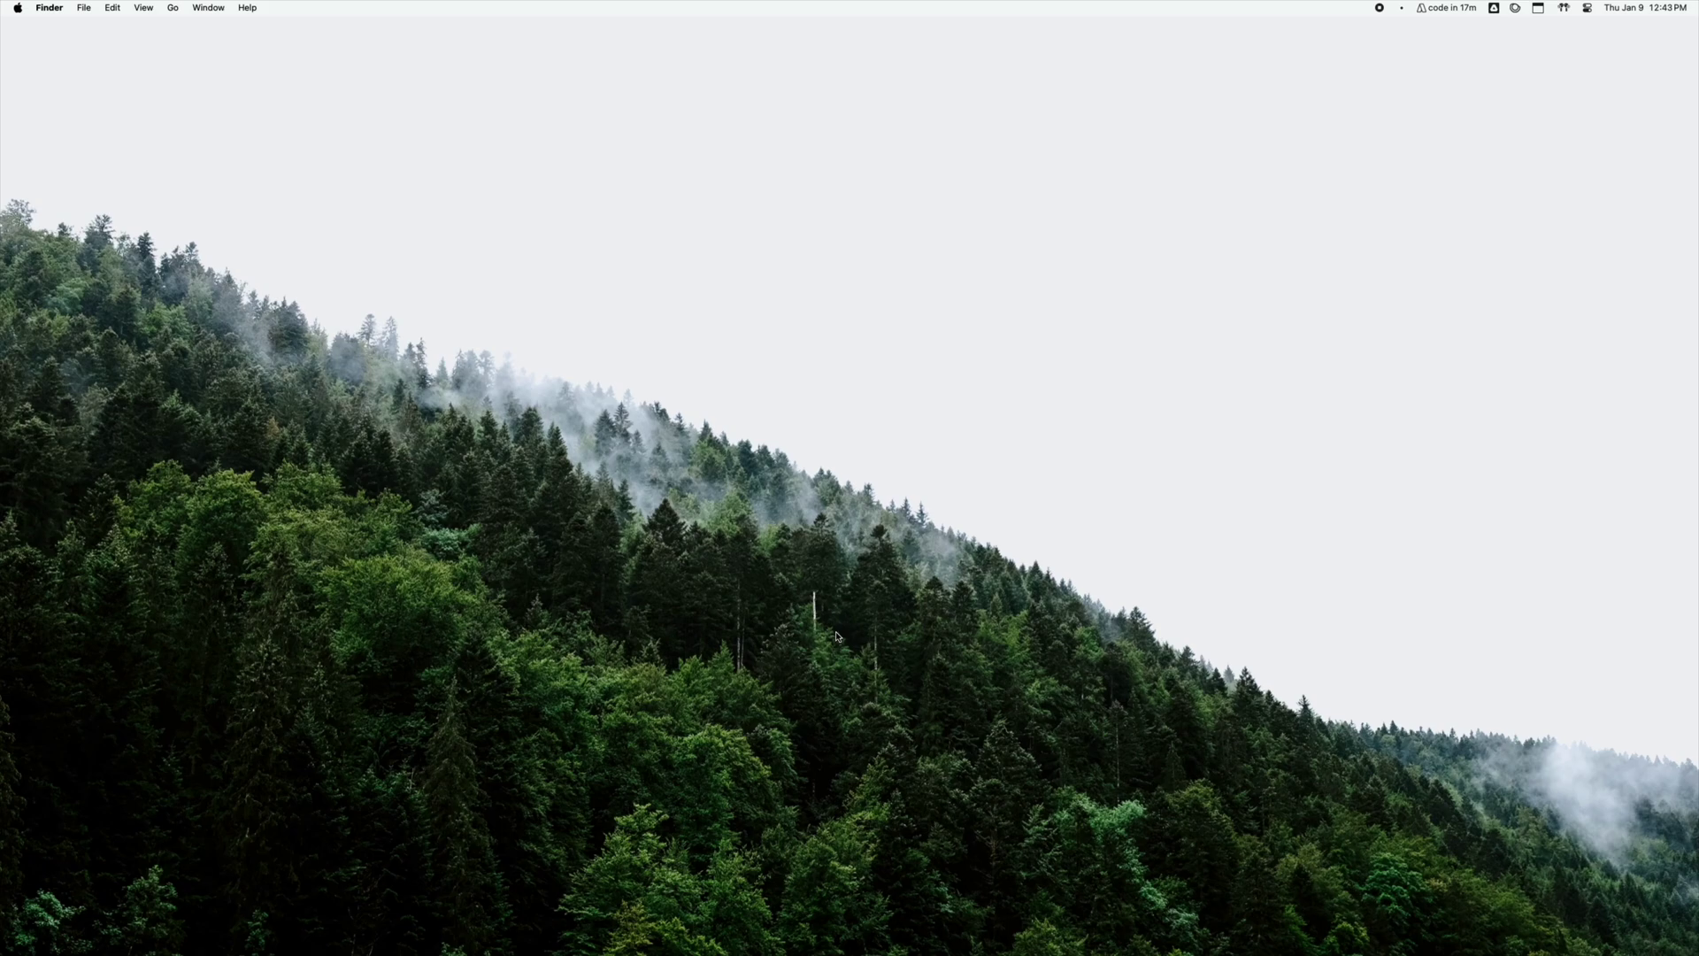
# Step: Launch System Settings from Raycast by searching 'system pref'
pyautogui.hotkey('alt', 'space')
pyautogui.write('system pref')
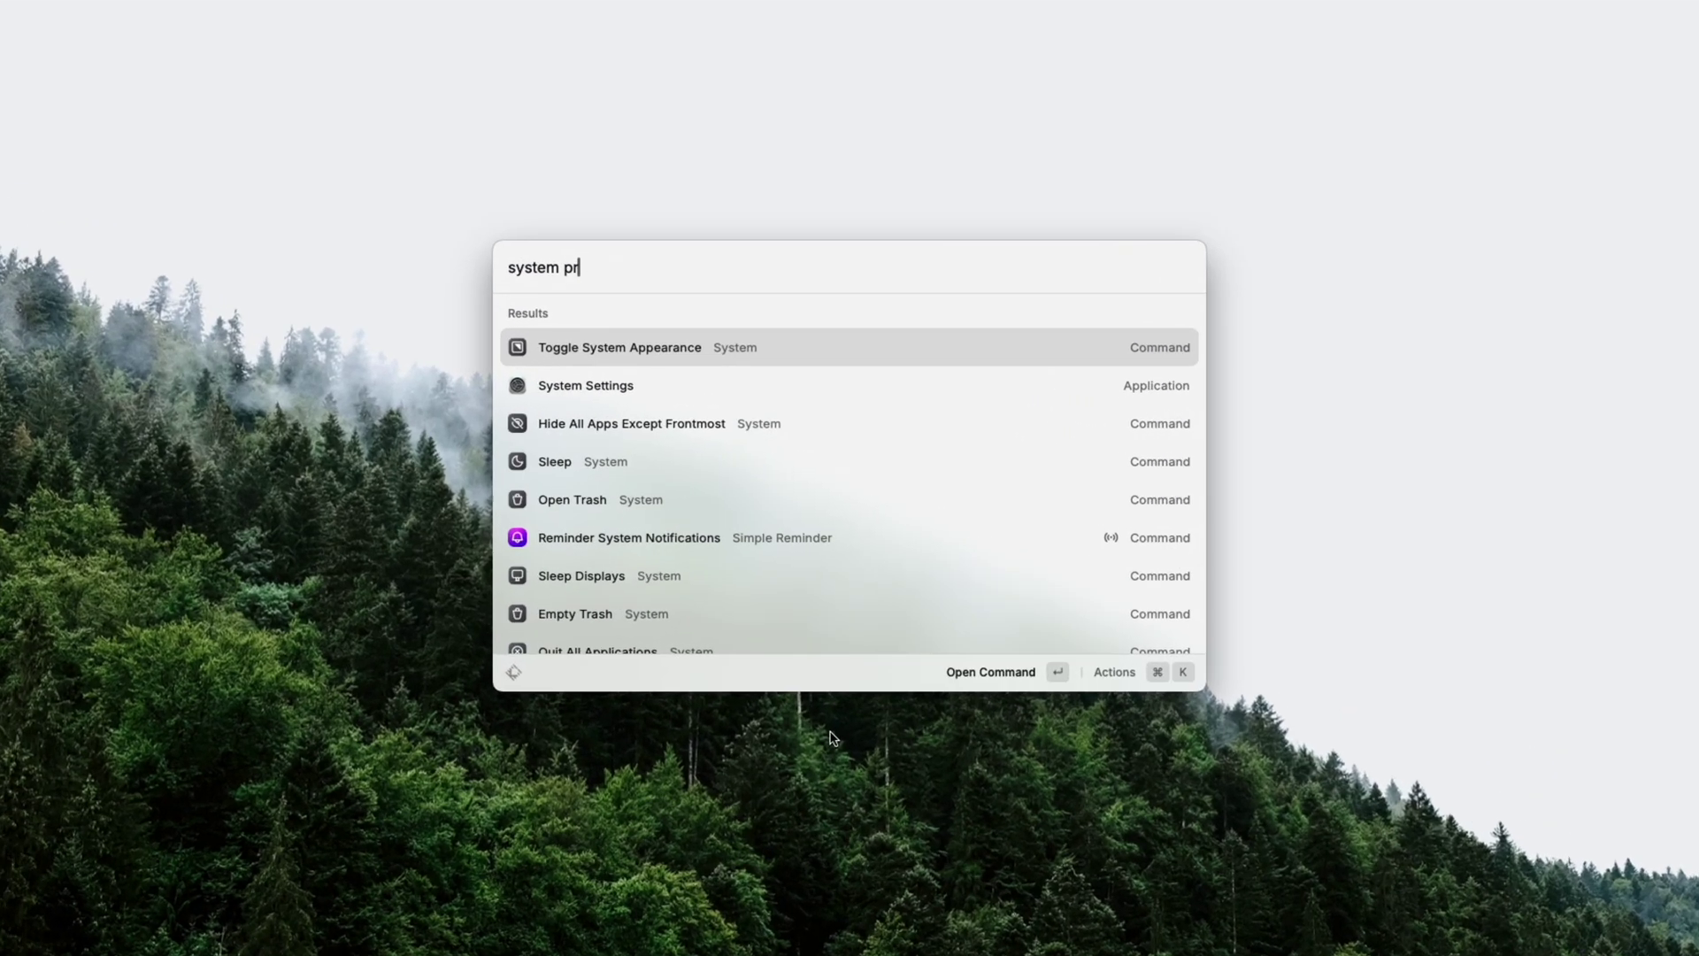
pyautogui.press('Return')
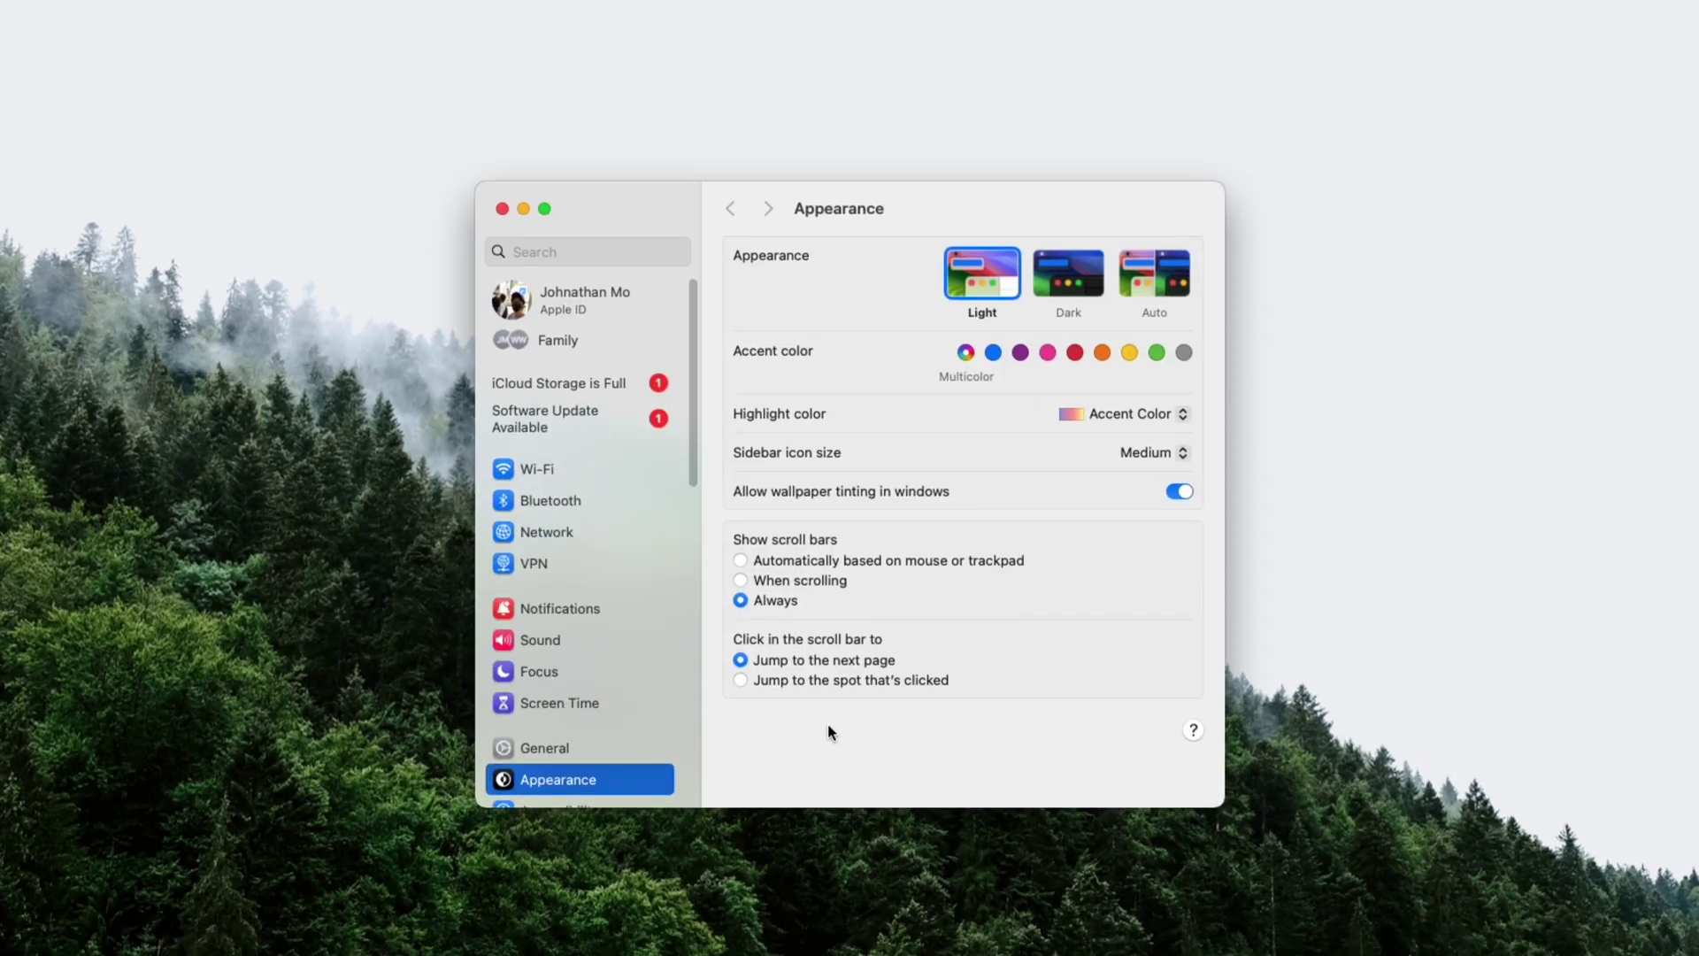
# Step: In Desktop & Dock, switch automatic Dock hiding off and back on
pyautogui.scroll(-2, 575, 673)
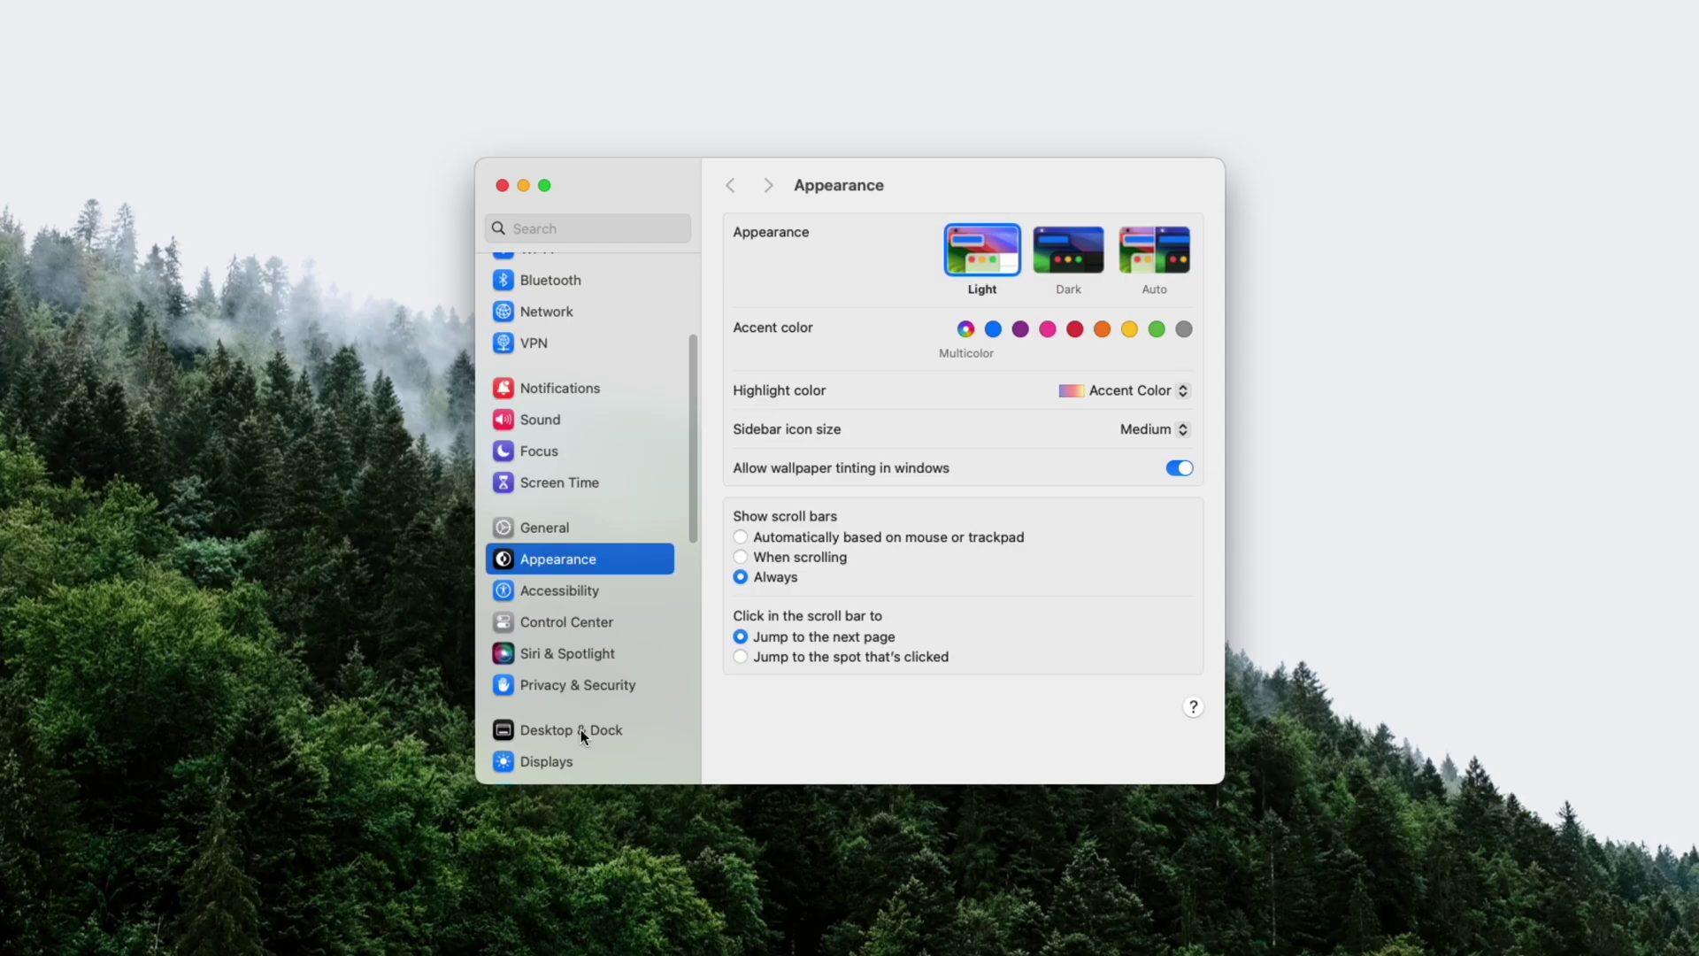
pyautogui.click(575, 729)
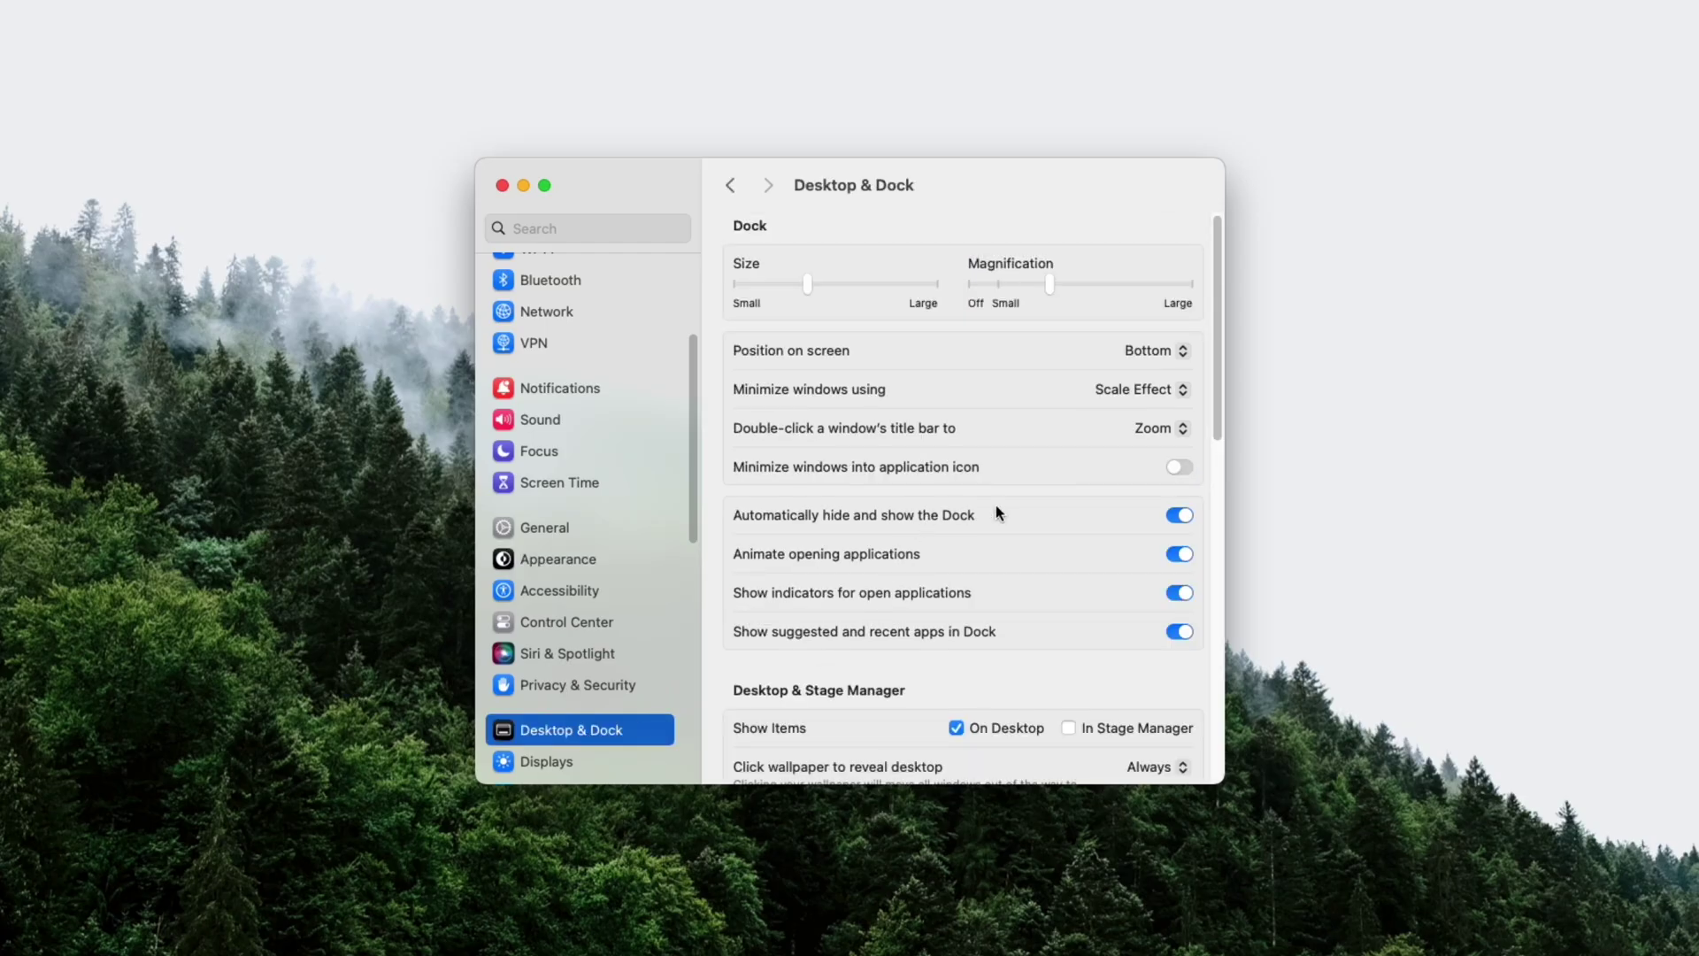
pyautogui.click(1181, 516)
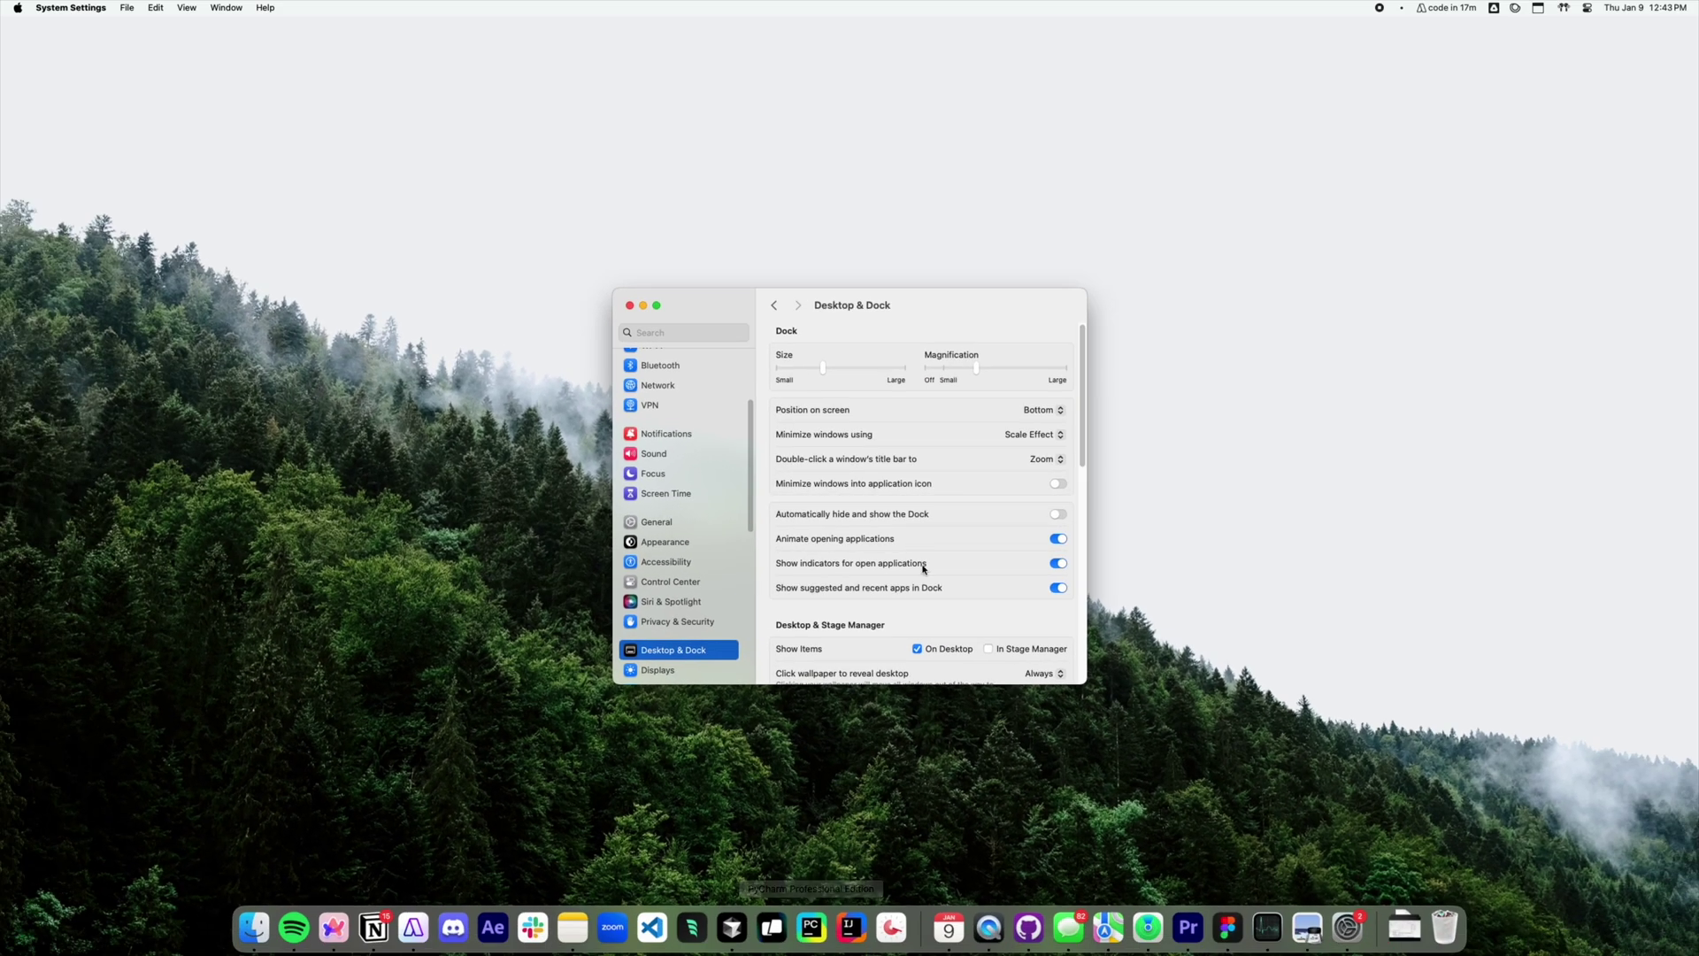
pyautogui.click(1058, 514)
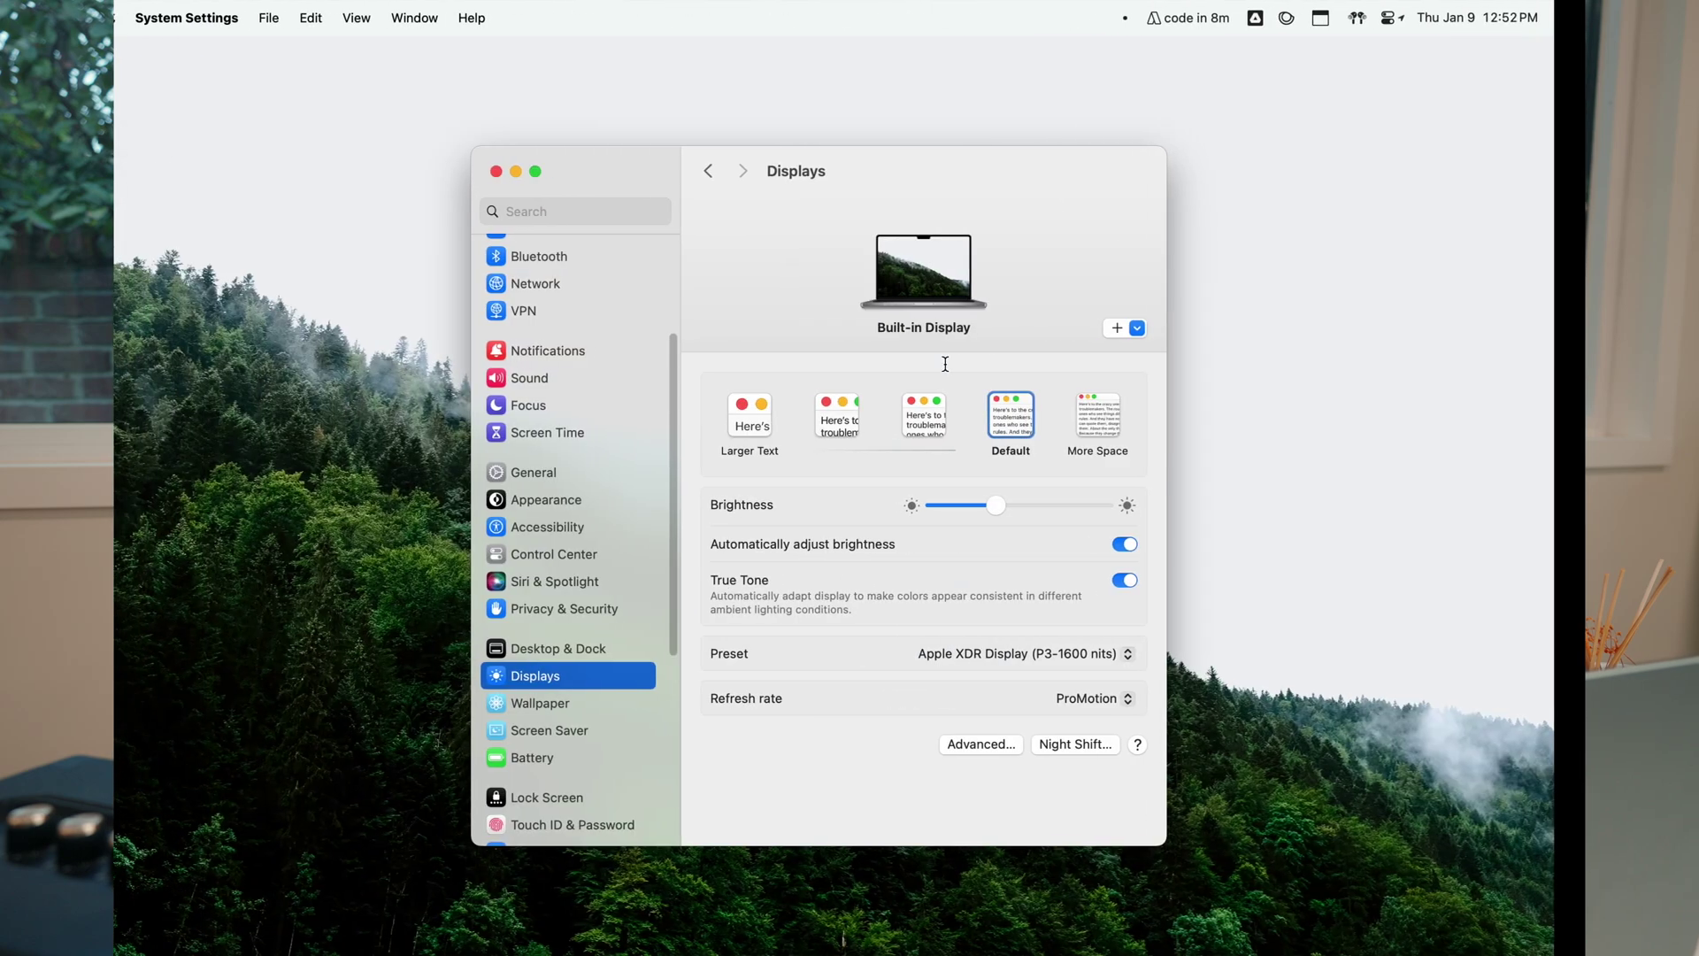
# Step: Set the built-in display resolution to More Space and scroll through the Displays options
pyautogui.click(1127, 409)
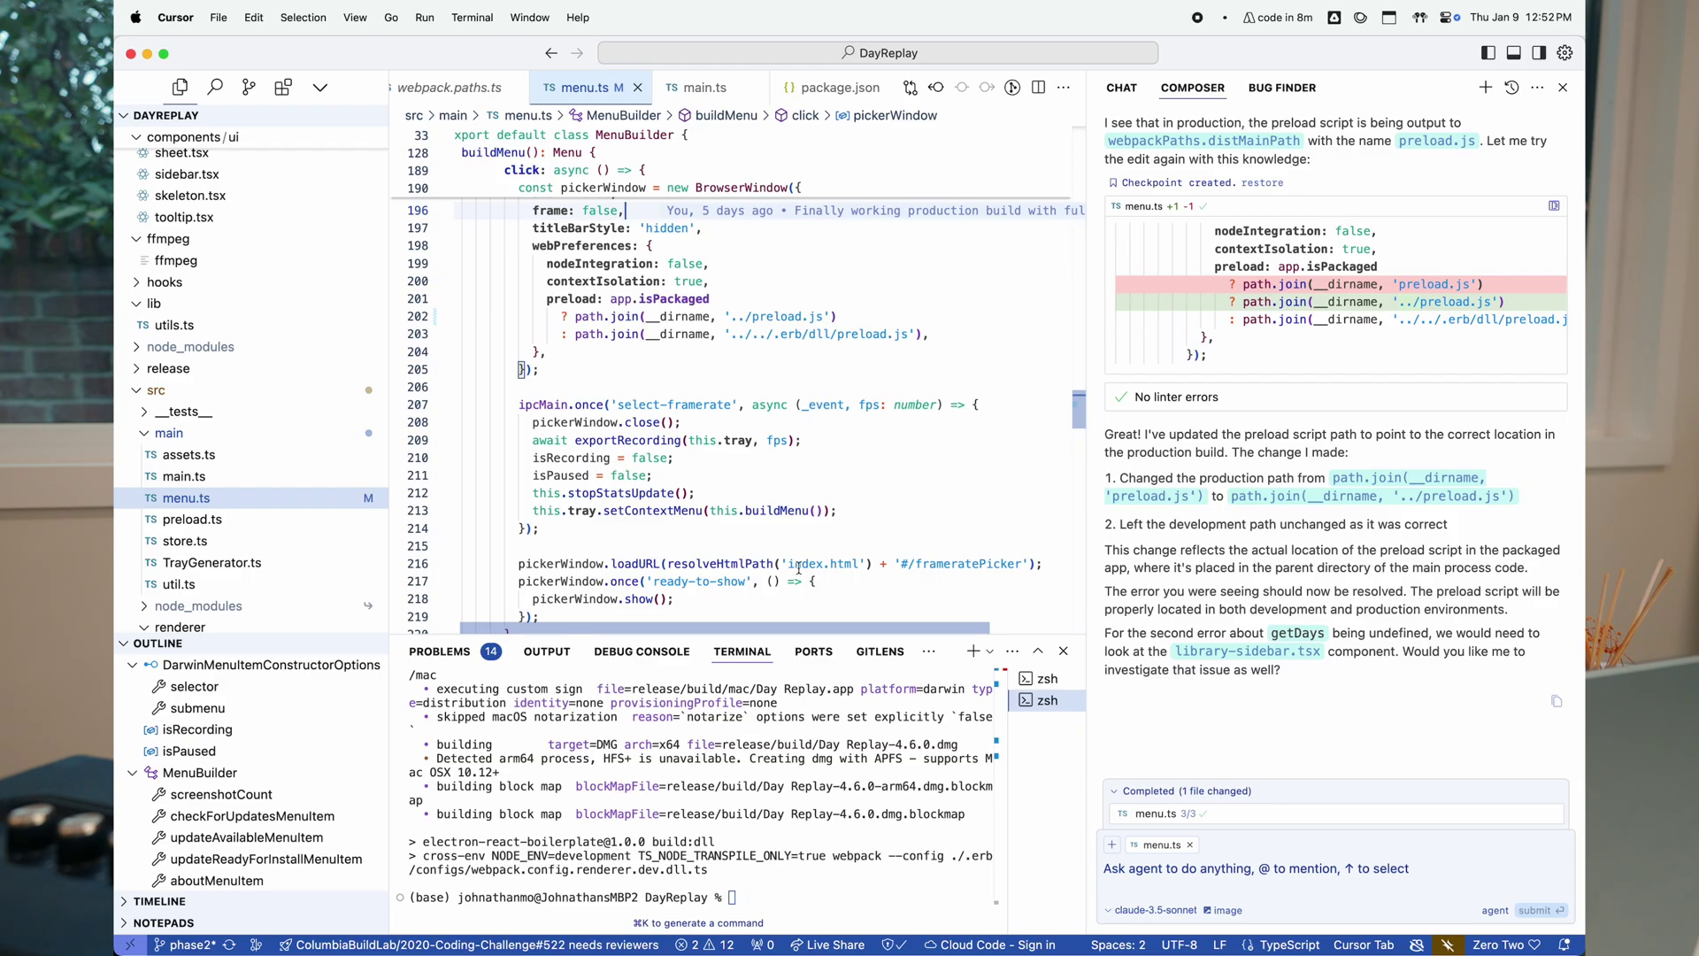
pyautogui.scroll(-8, 799, 568)
pyautogui.scroll(5, 799, 568)
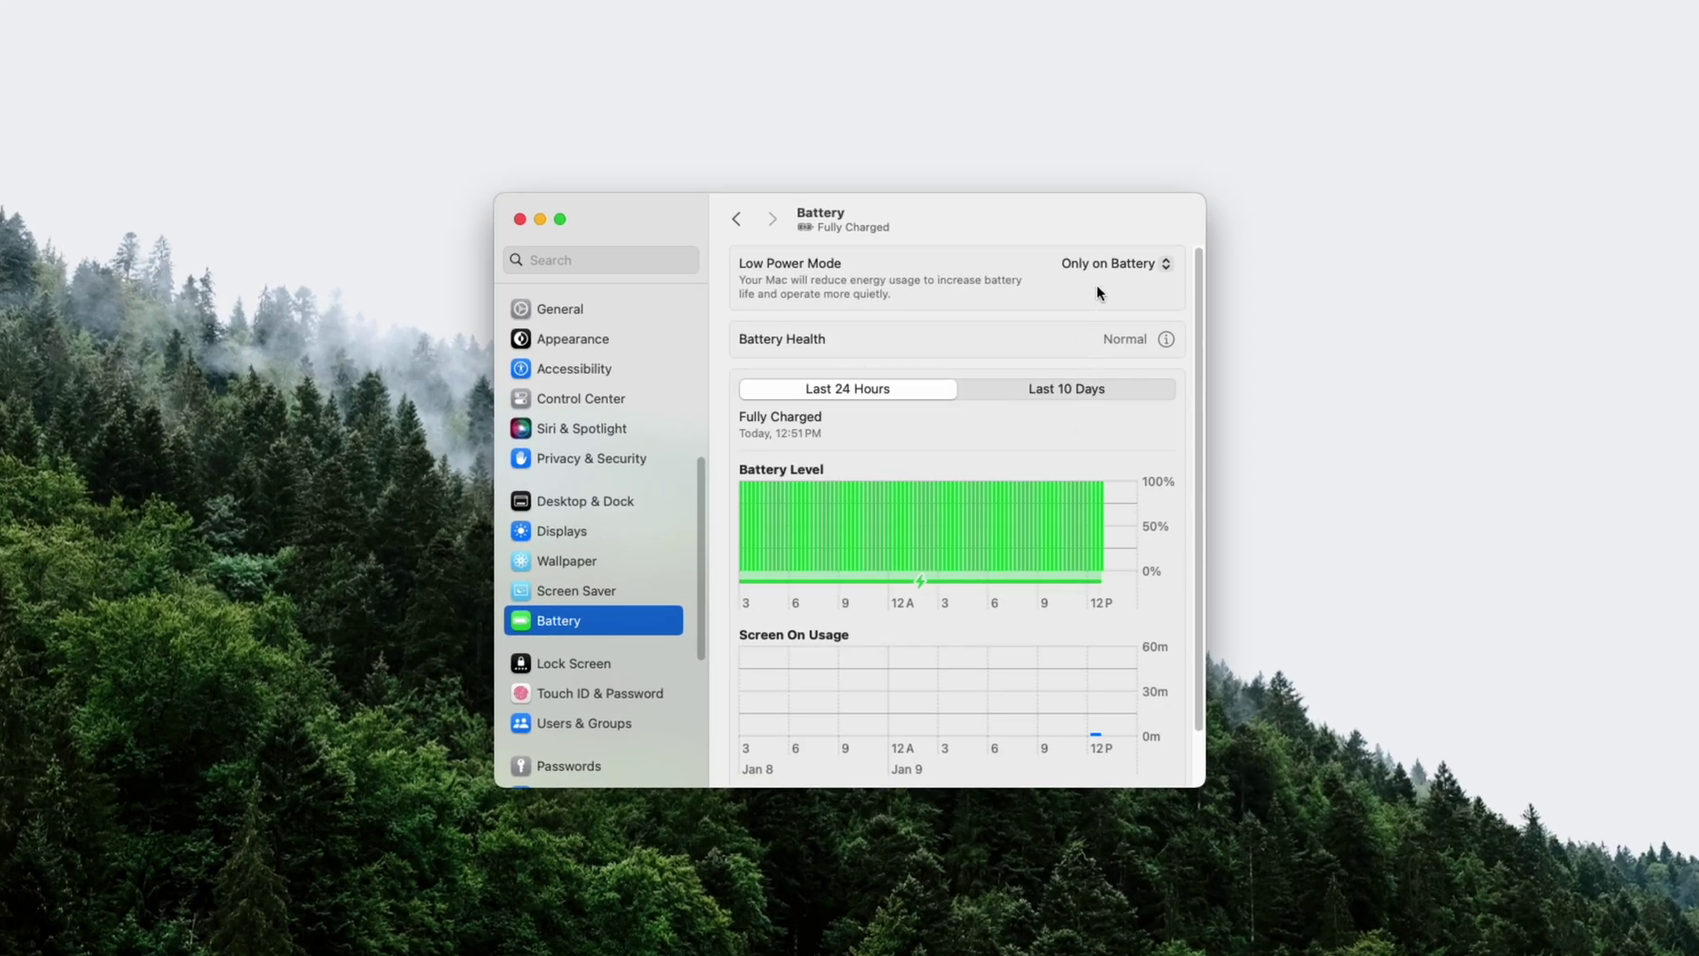
pyautogui.click(1102, 263)
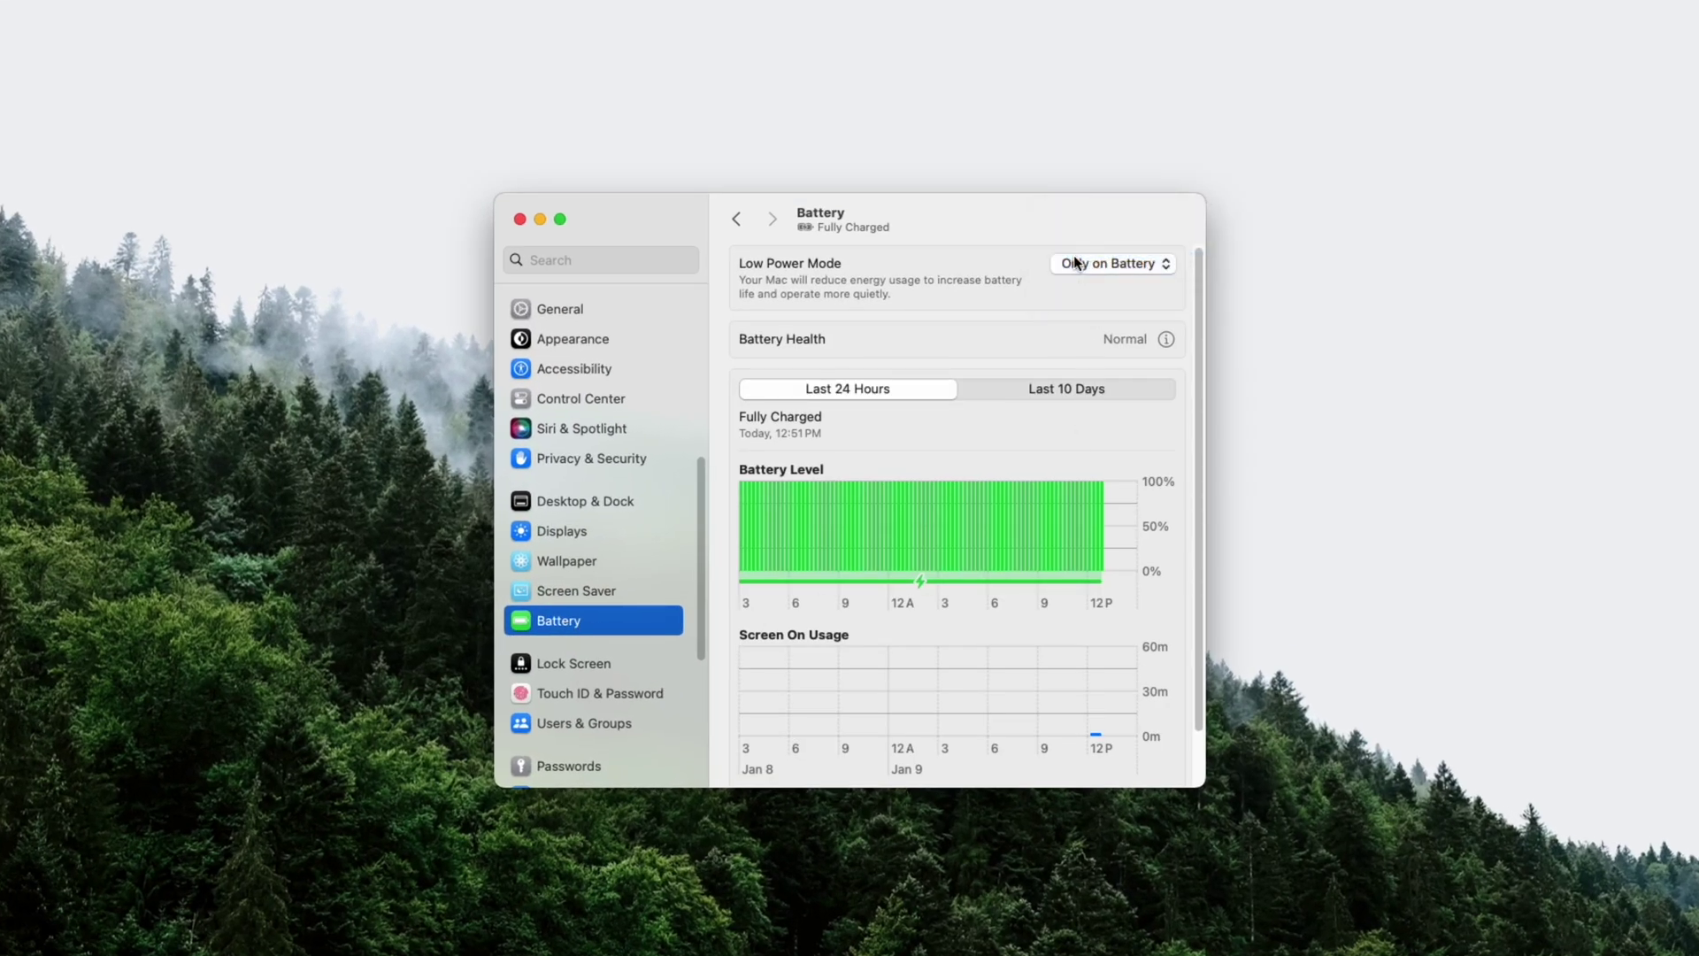
pyautogui.click(1164, 339)
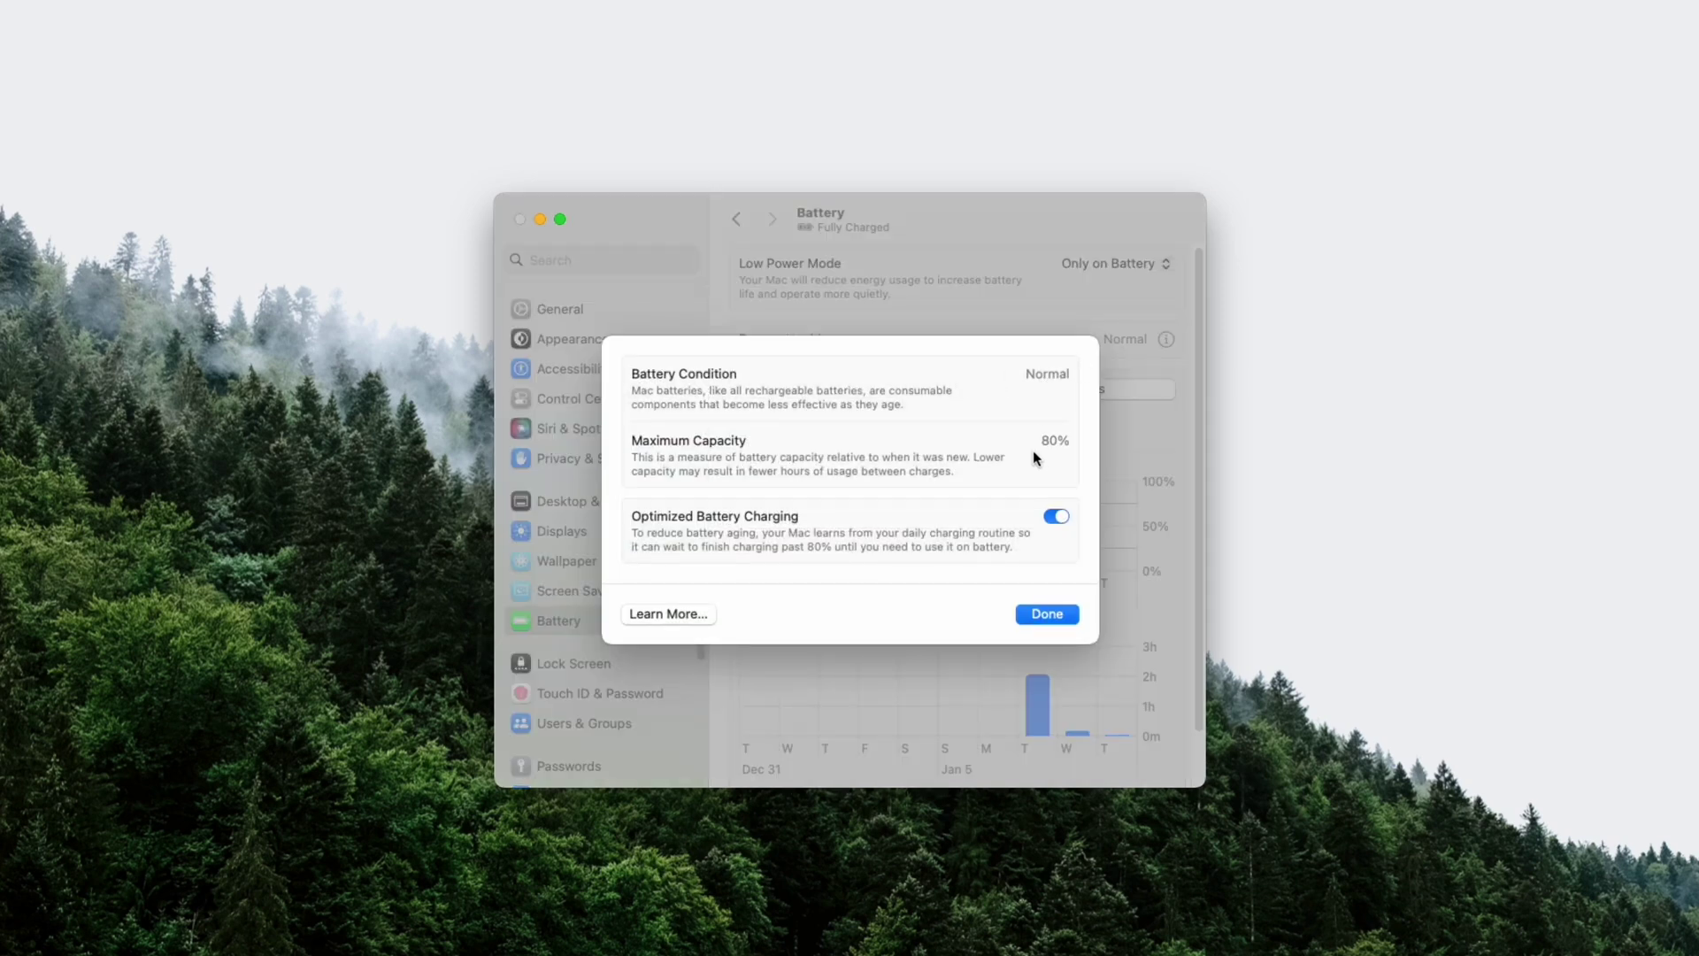
pyautogui.click(1055, 614)
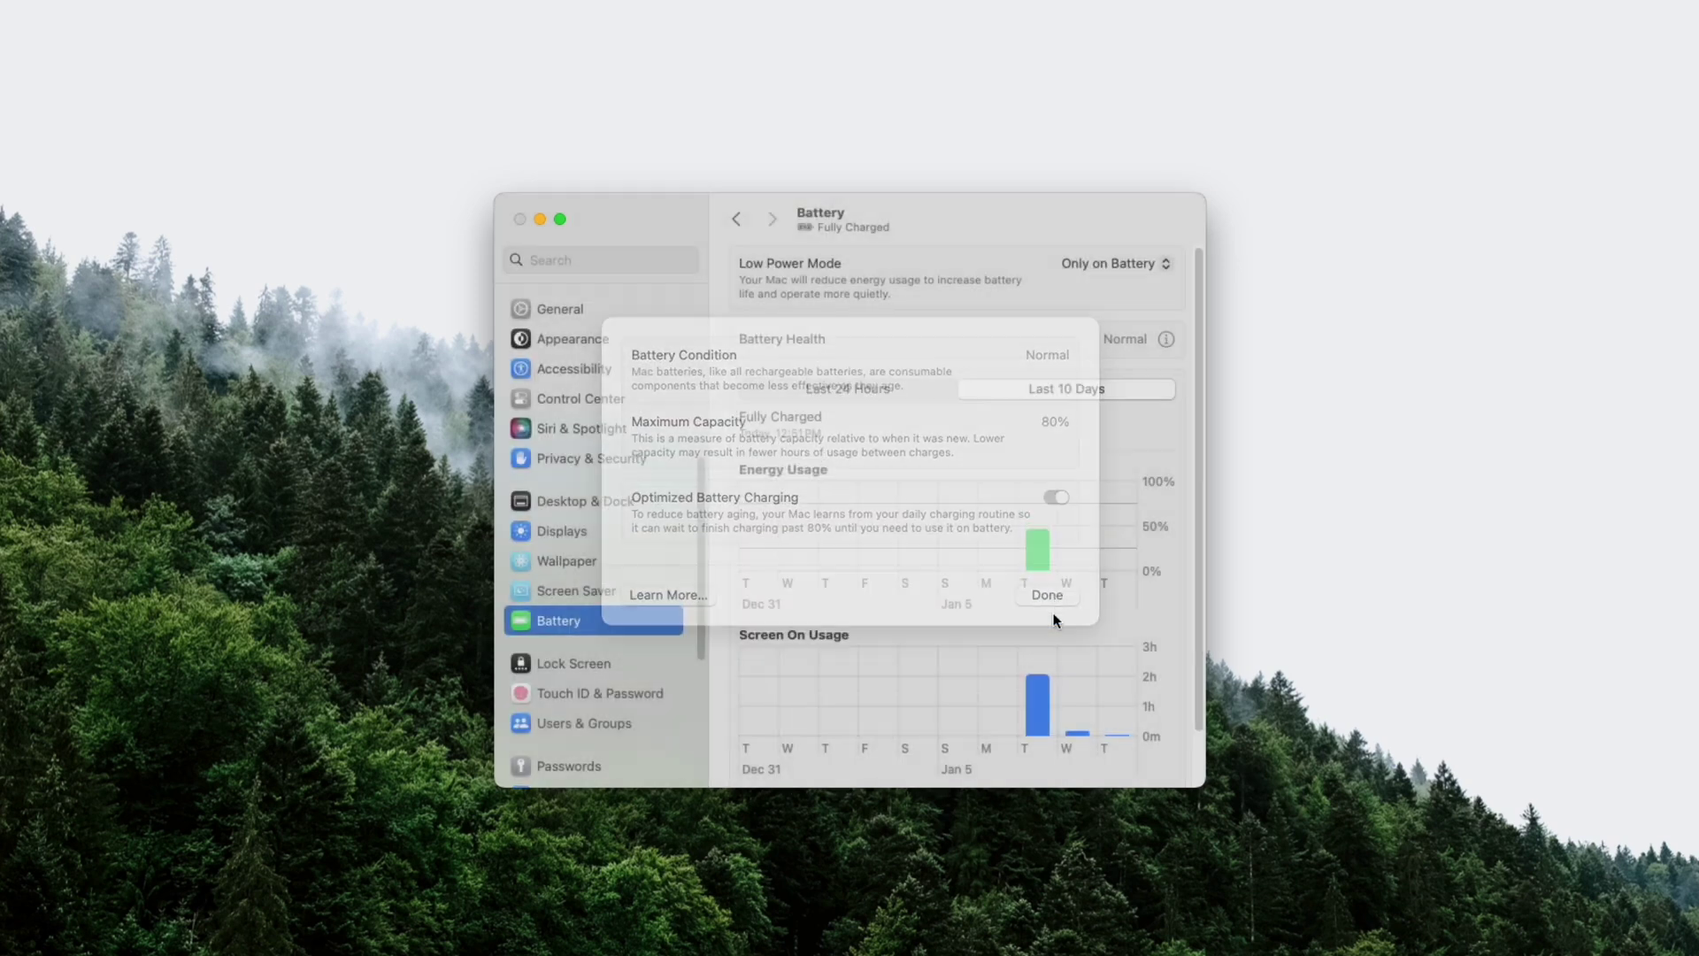